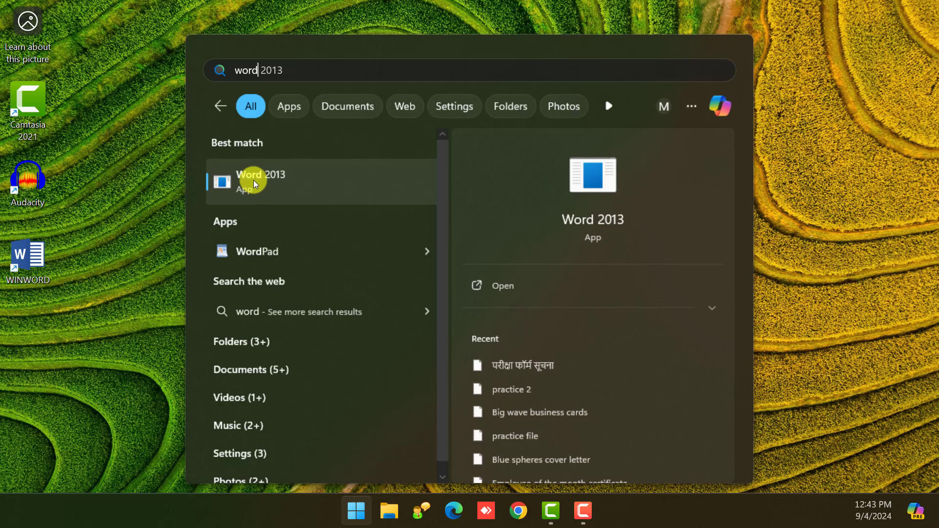
Step: Launch Word 2013, shrink its start screen to a smaller window and look for other documents
click(276, 178)
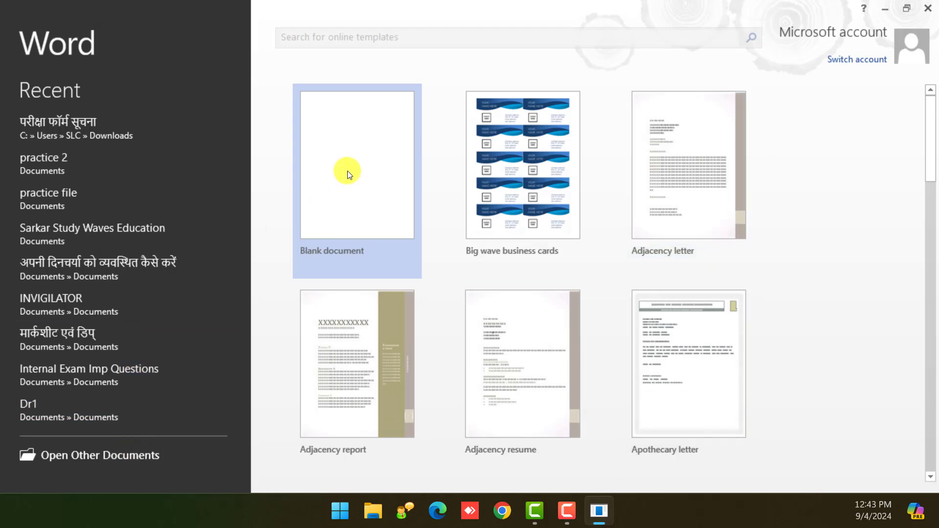
drag(483, 21, 457, 43)
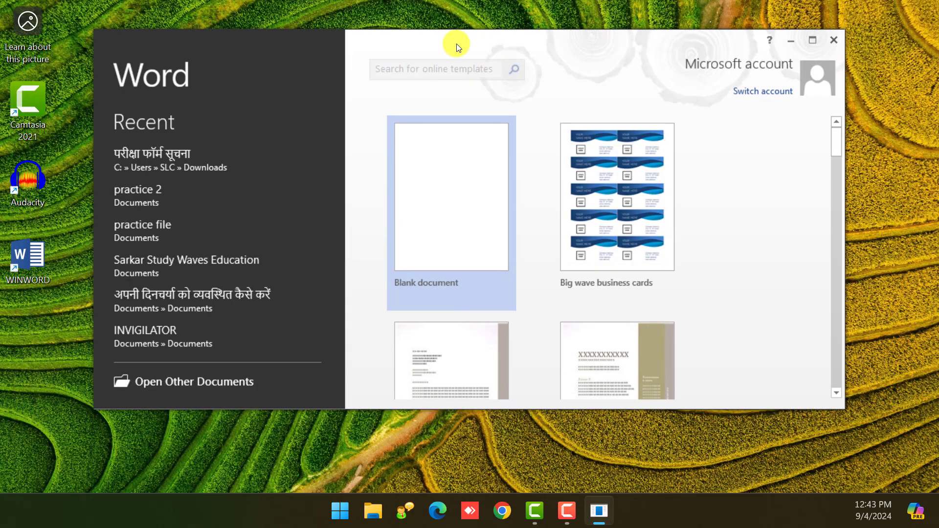
scroll(239, 318, down, 3)
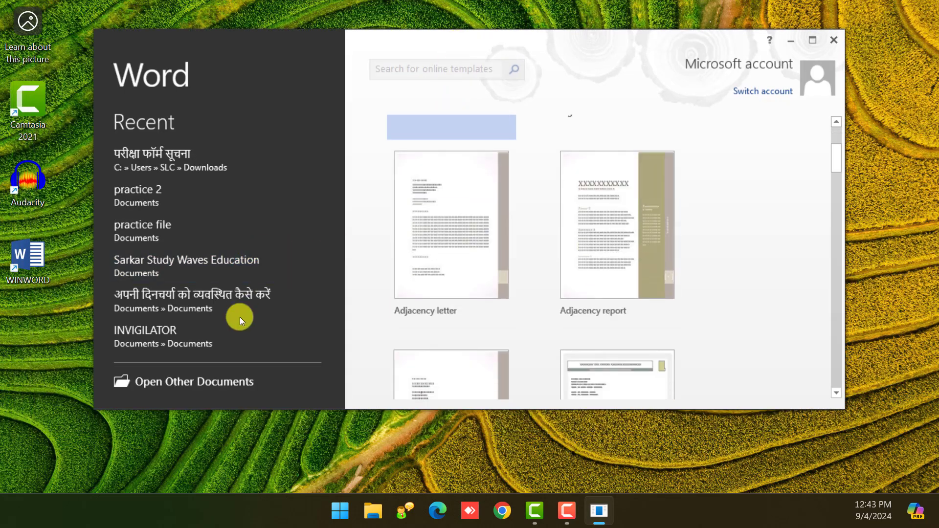
click(218, 382)
Step: Open the Computer location's Browse dialog, then close it and shift the Word window left
click(294, 229)
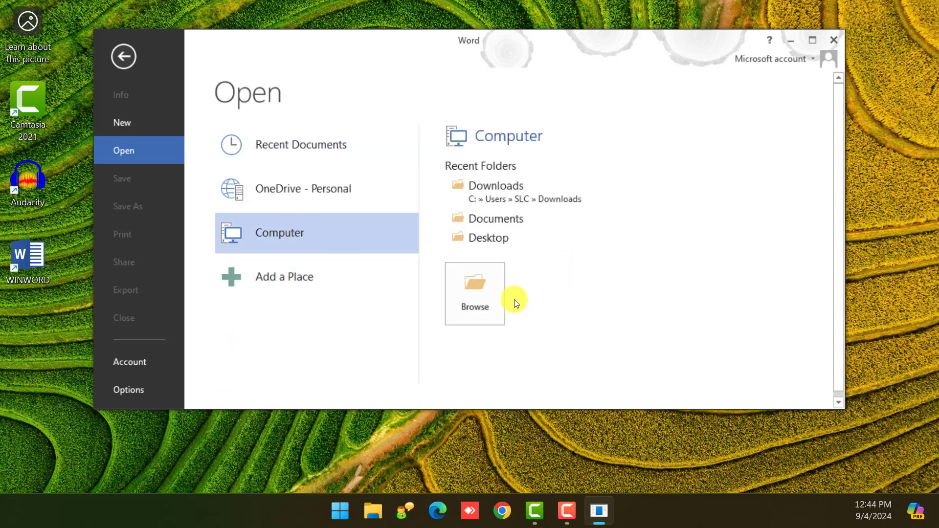
click(481, 286)
click(415, 43)
drag(416, 43, 583, 80)
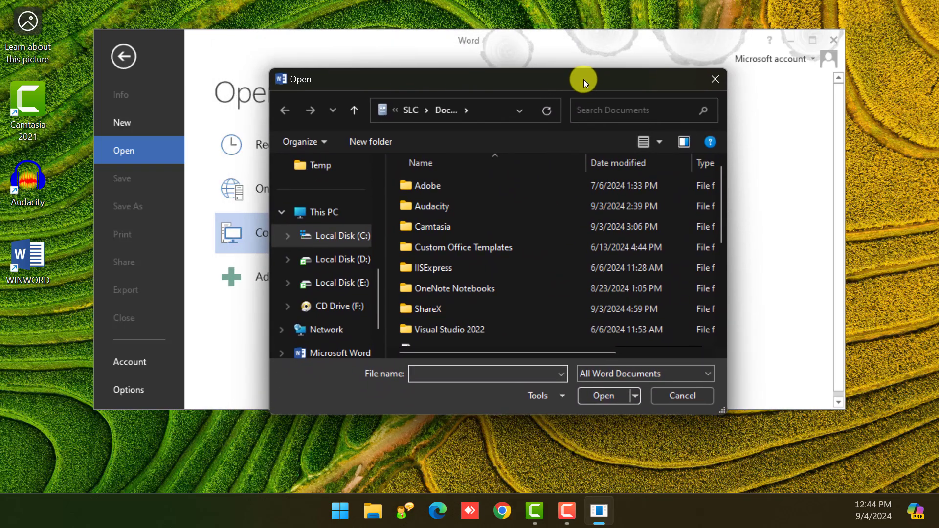
click(715, 80)
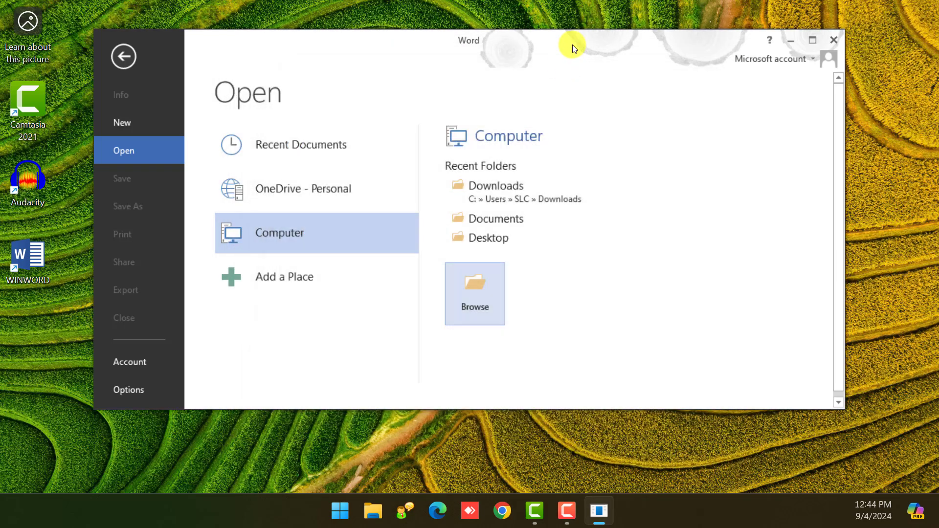
drag(573, 45, 523, 46)
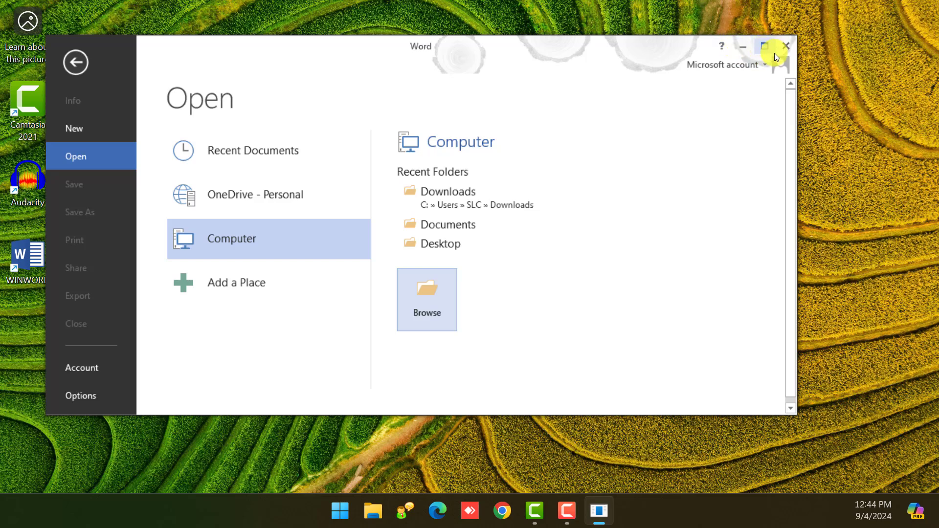
mouse_move(758, 46)
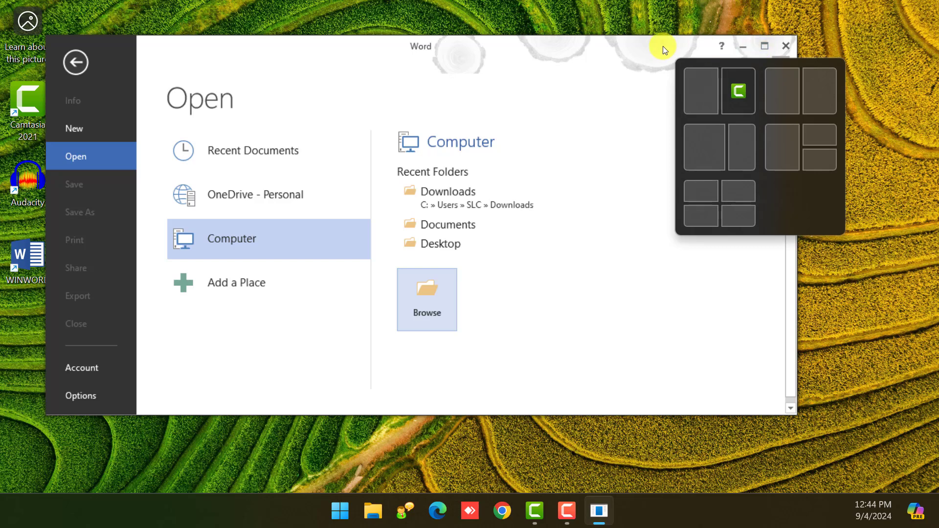
drag(615, 45, 650, 52)
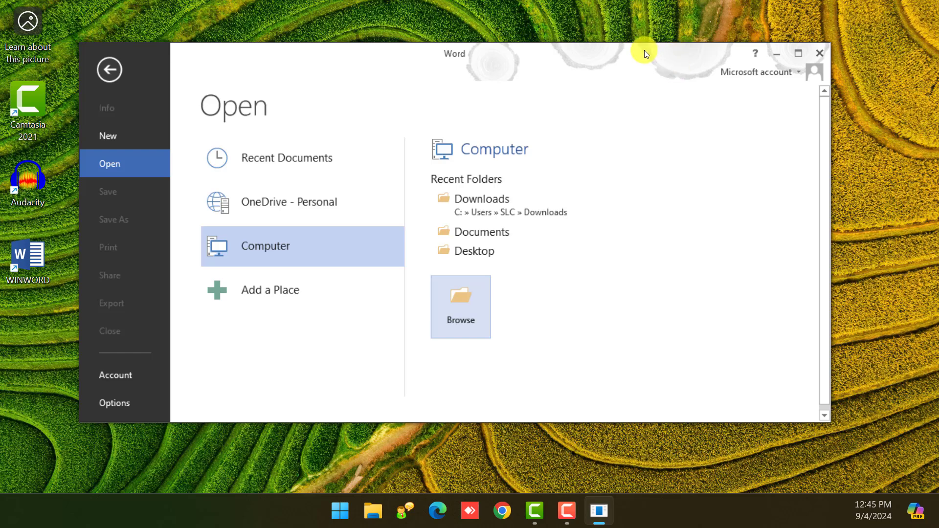
click(797, 54)
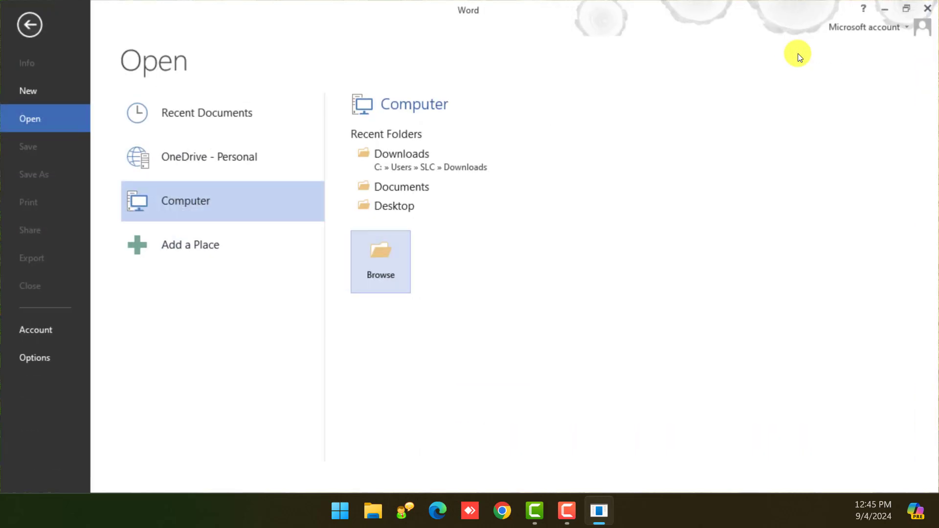
click(906, 9)
drag(676, 51, 716, 50)
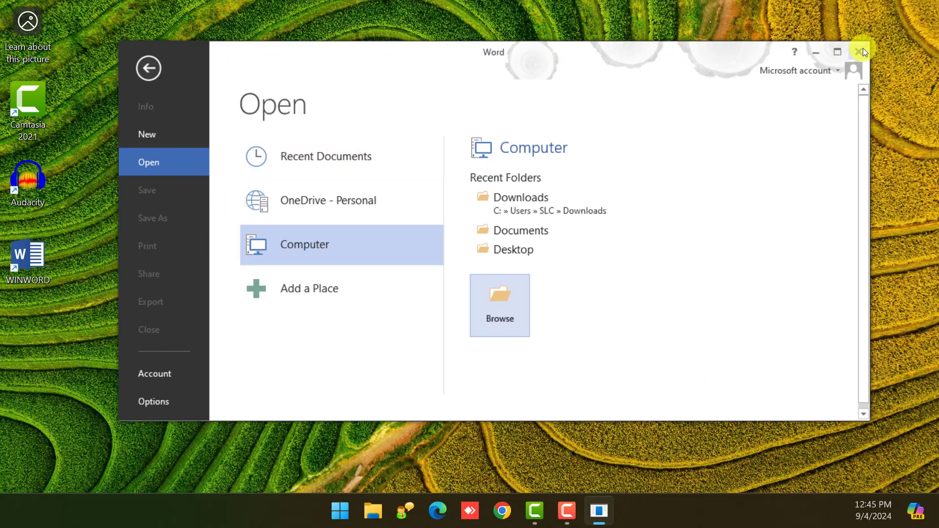
click(839, 48)
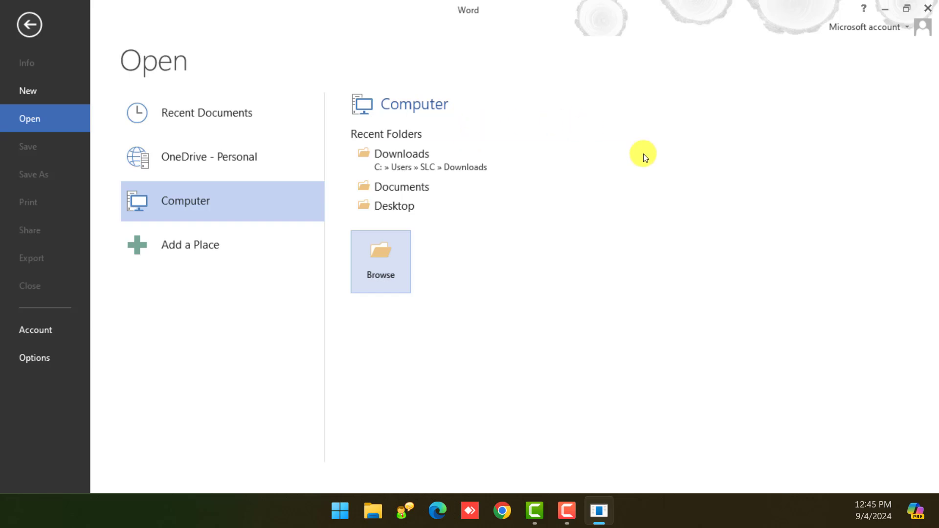
click(906, 9)
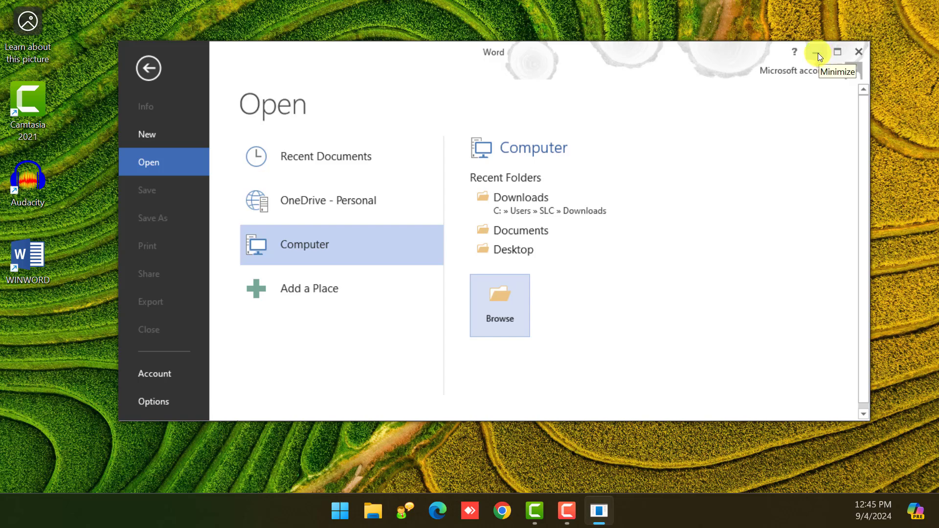
Step: Minimize and restore Word from the taskbar, then nudge its window slightly down
click(818, 53)
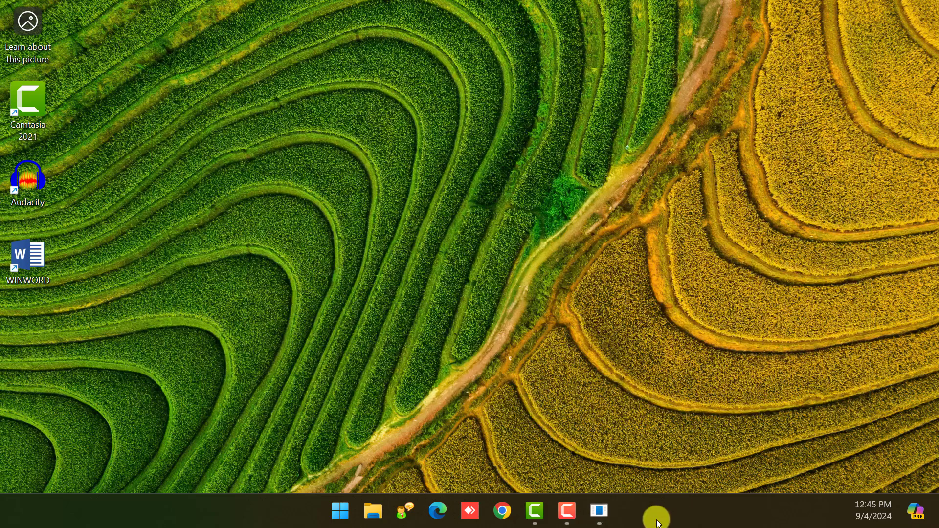
click(600, 511)
click(601, 511)
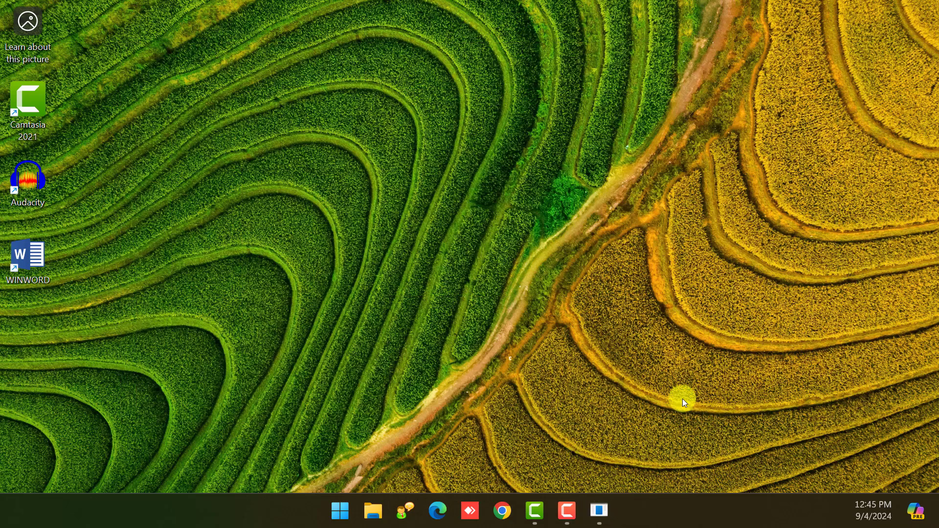
click(599, 511)
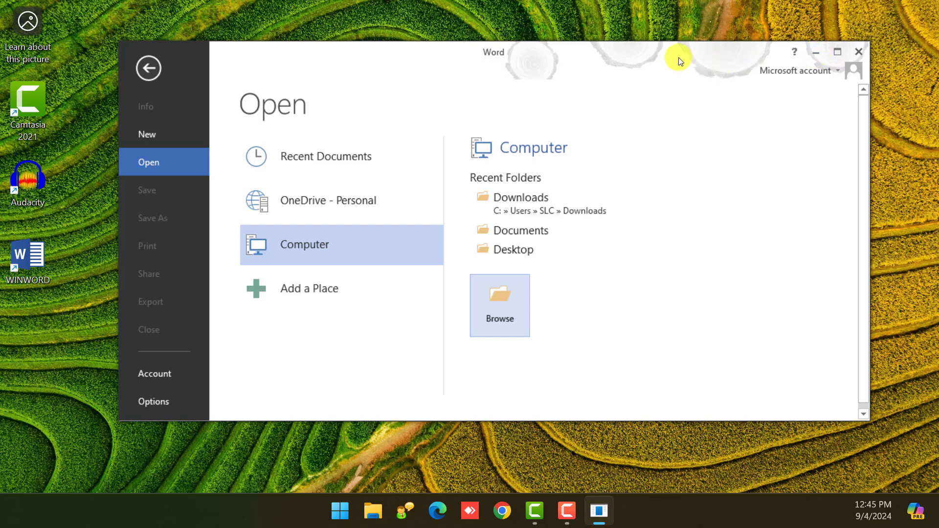
drag(677, 57, 680, 66)
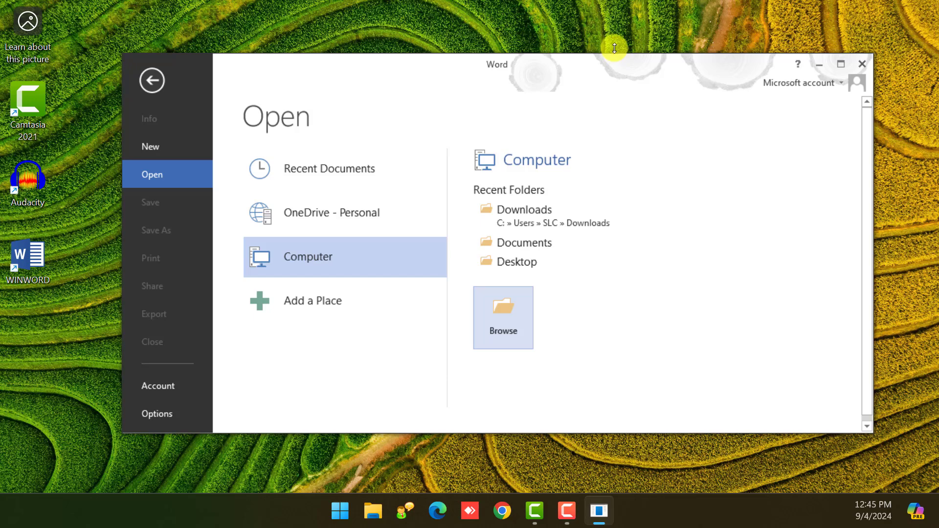
Step: Restore Word again, narrow it by its left border and position it on the right
click(822, 63)
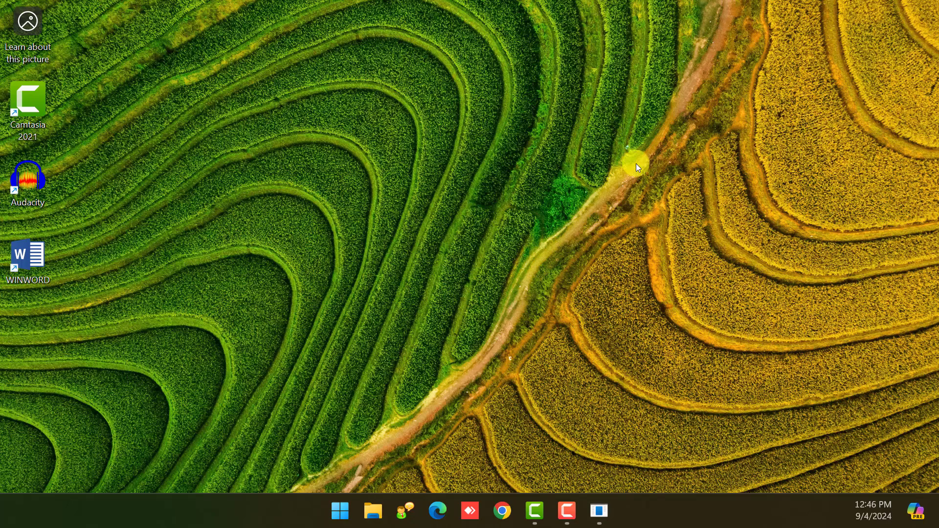
mouse_move(606, 517)
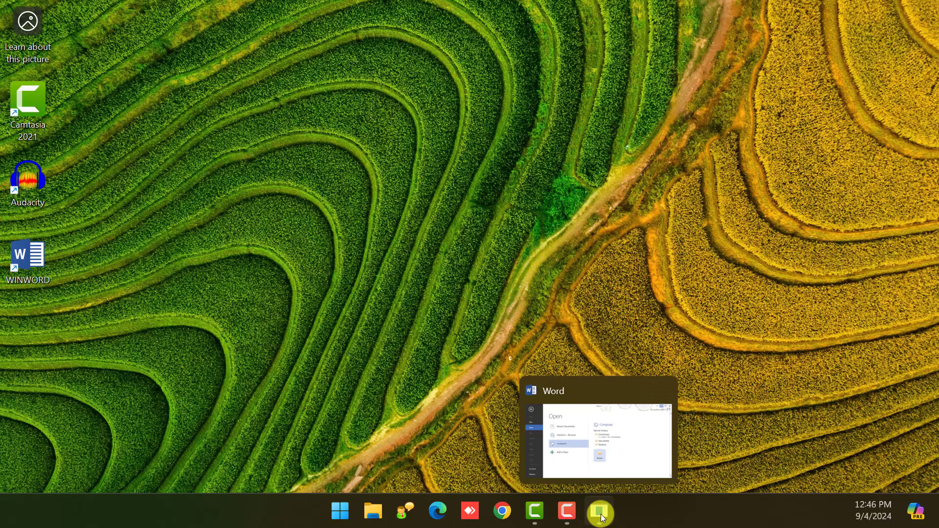
click(602, 513)
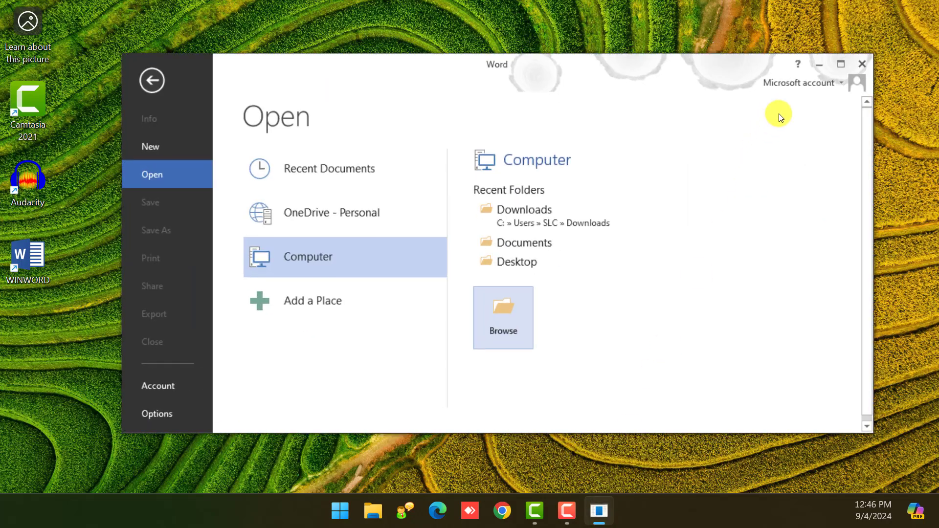
drag(448, 71, 511, 77)
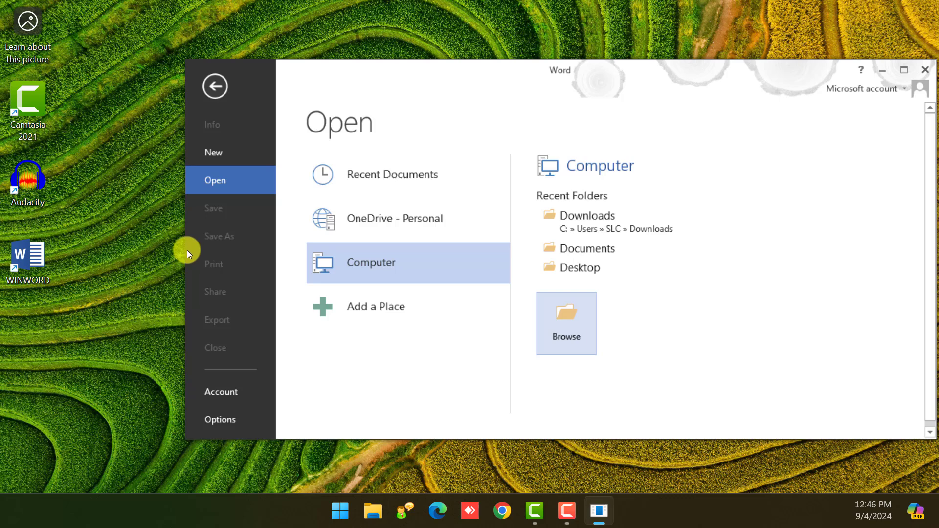
drag(187, 250, 495, 230)
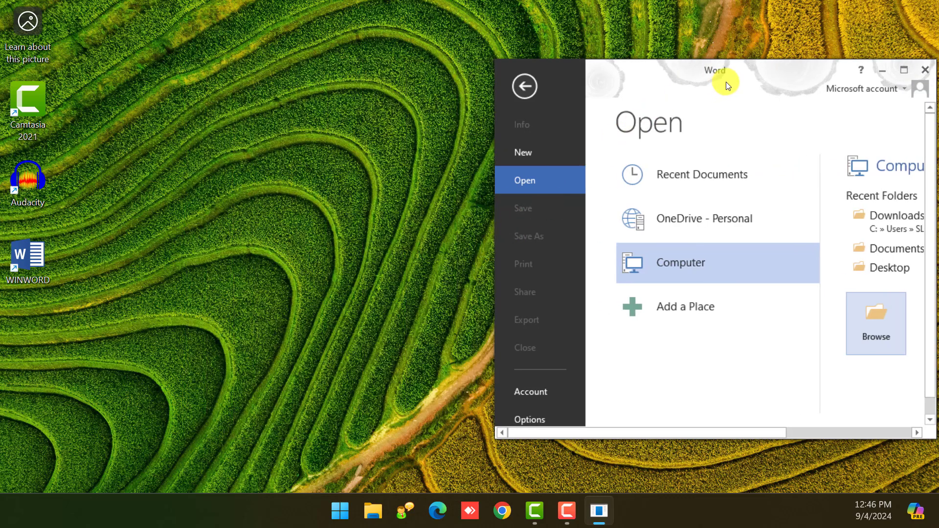
drag(726, 81, 700, 76)
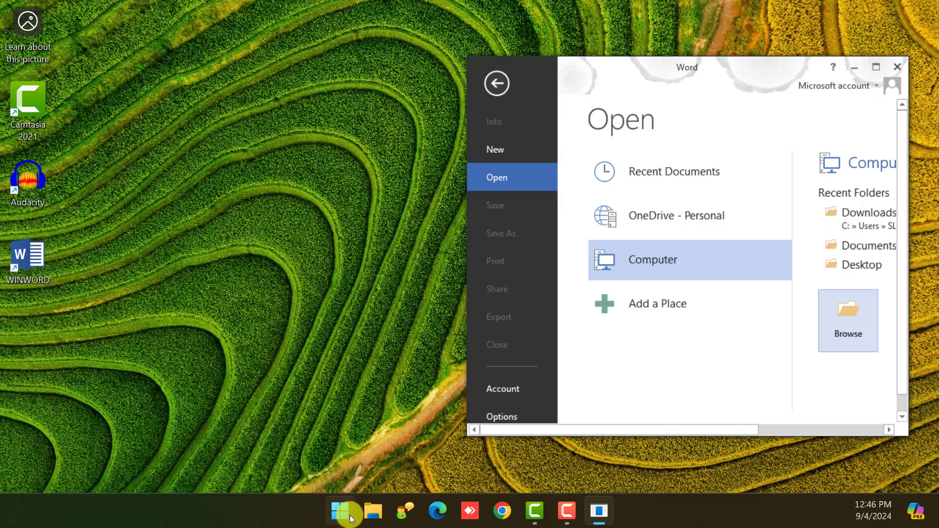
click(379, 516)
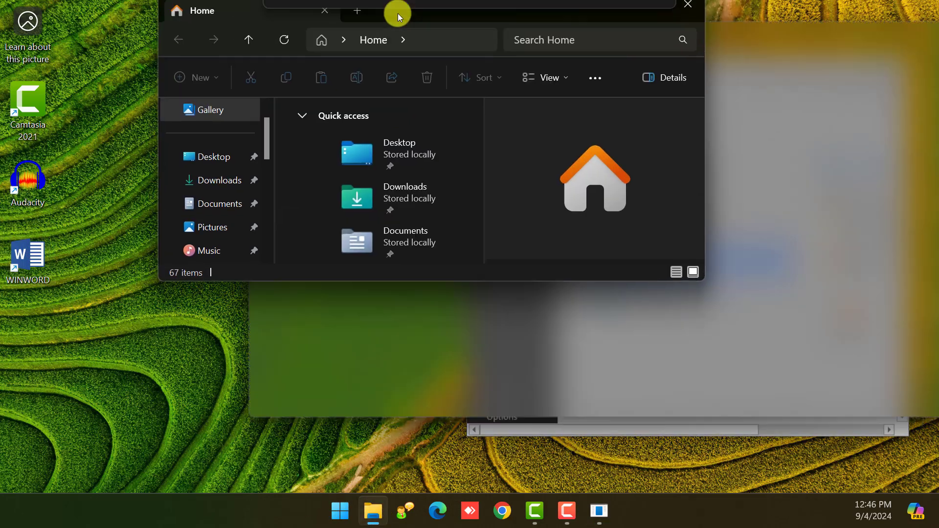
drag(398, 13, 277, 96)
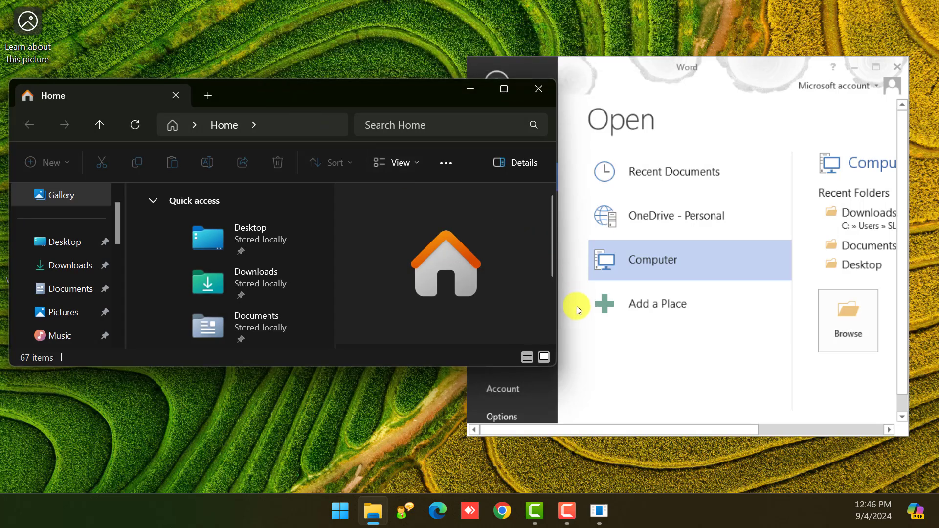
drag(559, 333, 457, 329)
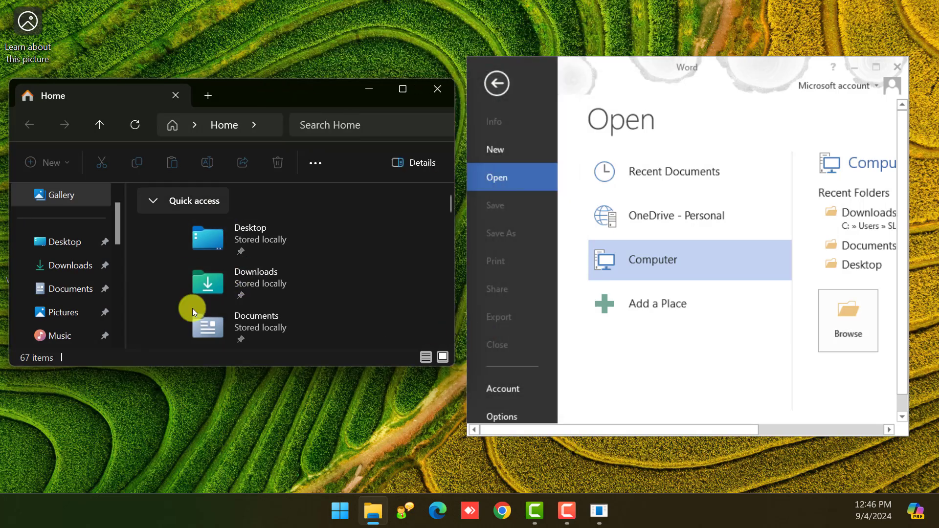
scroll(226, 251, down, 2)
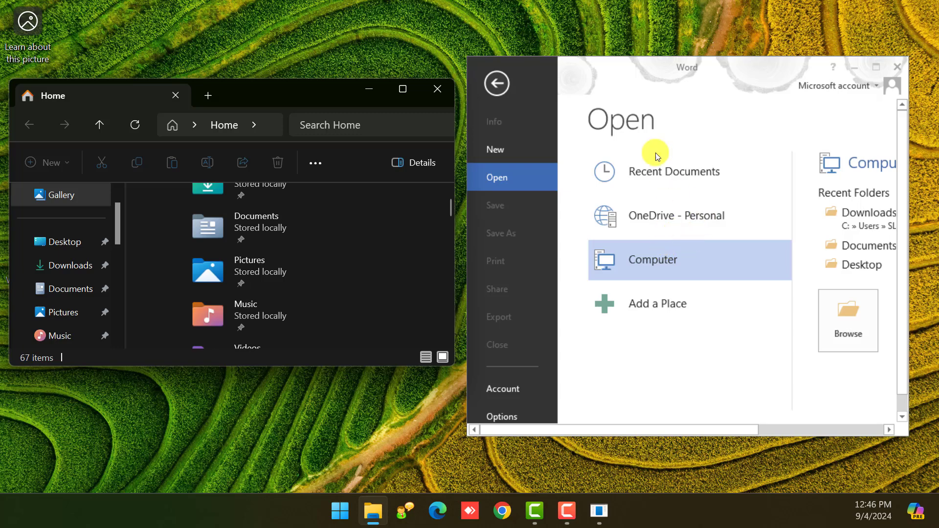
click(876, 69)
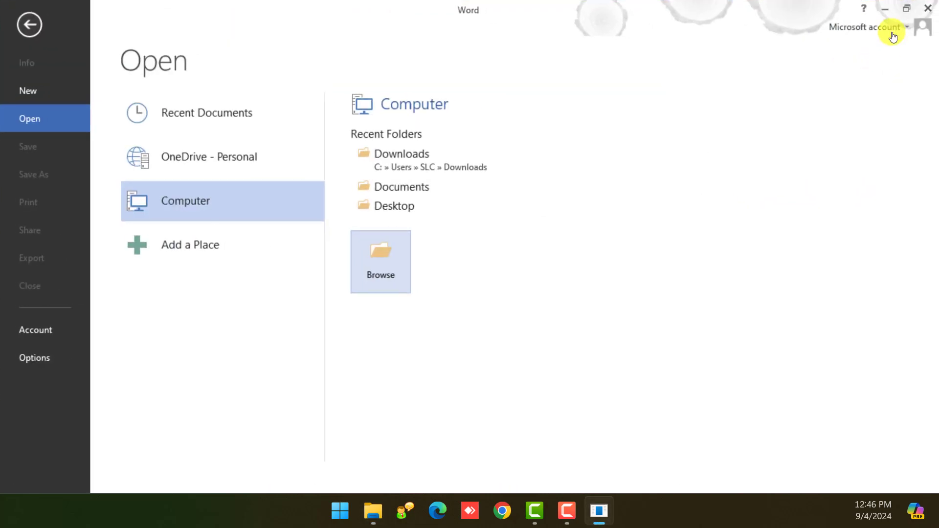
click(901, 11)
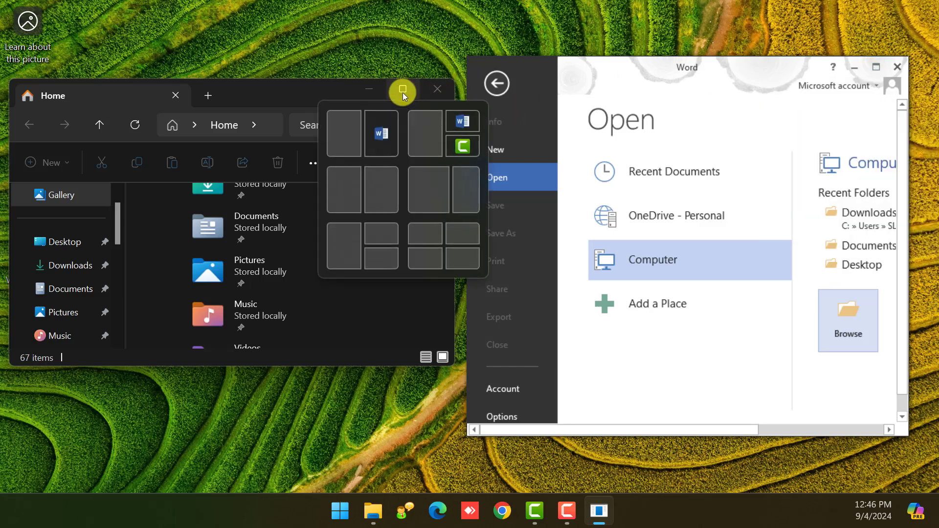
click(439, 96)
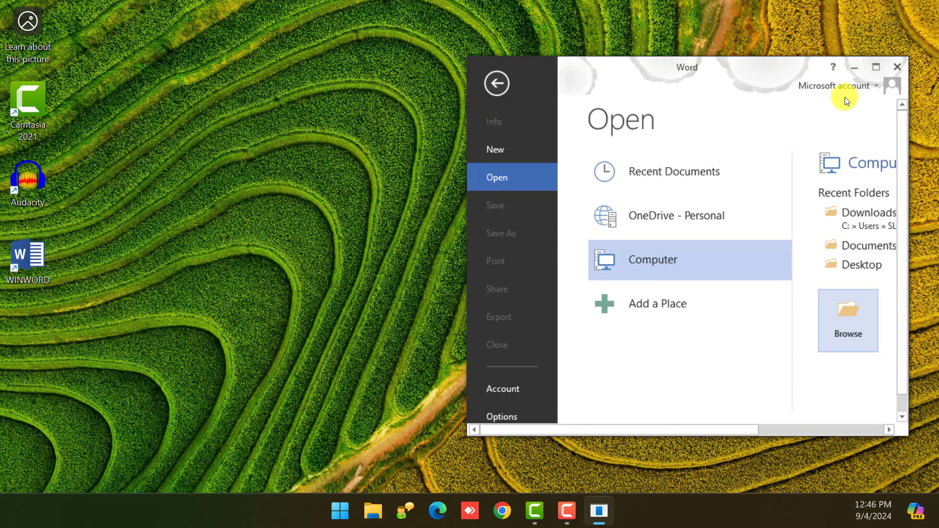
Step: Maximize Word, return to the start screen and create a Blank document
click(877, 69)
click(31, 27)
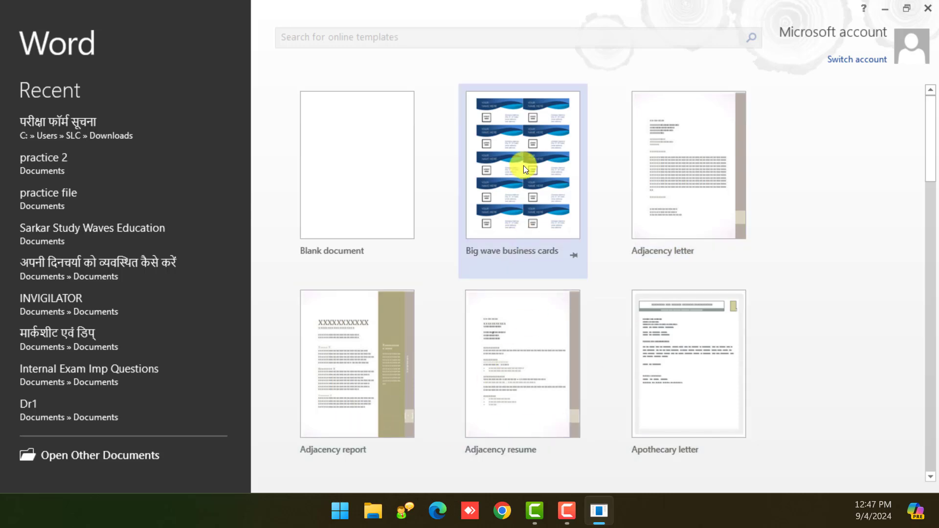
click(363, 224)
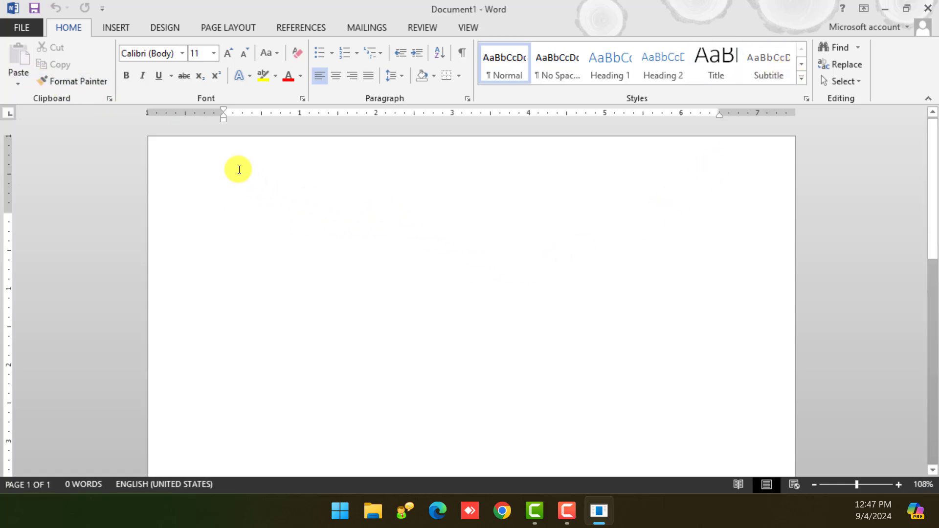
Step: Show the Insert tab's Table dropdown with its size grid
click(114, 27)
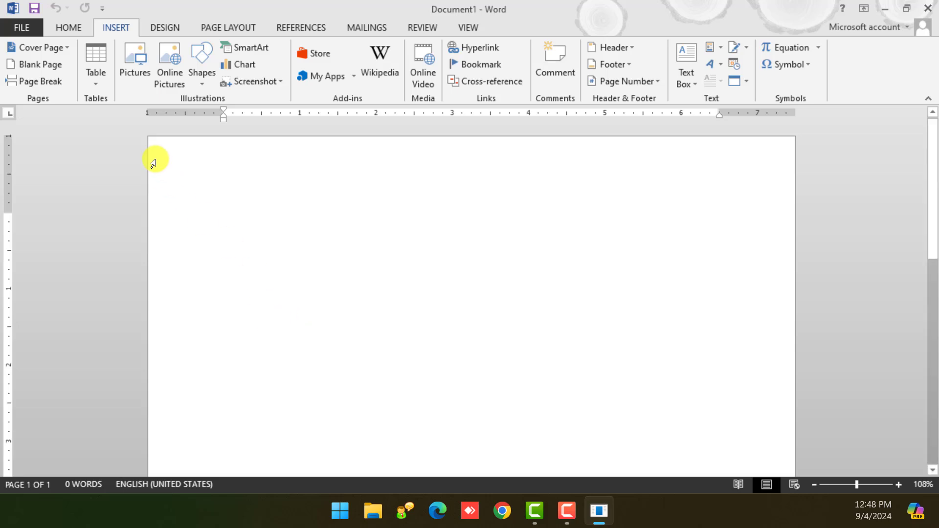
click(95, 86)
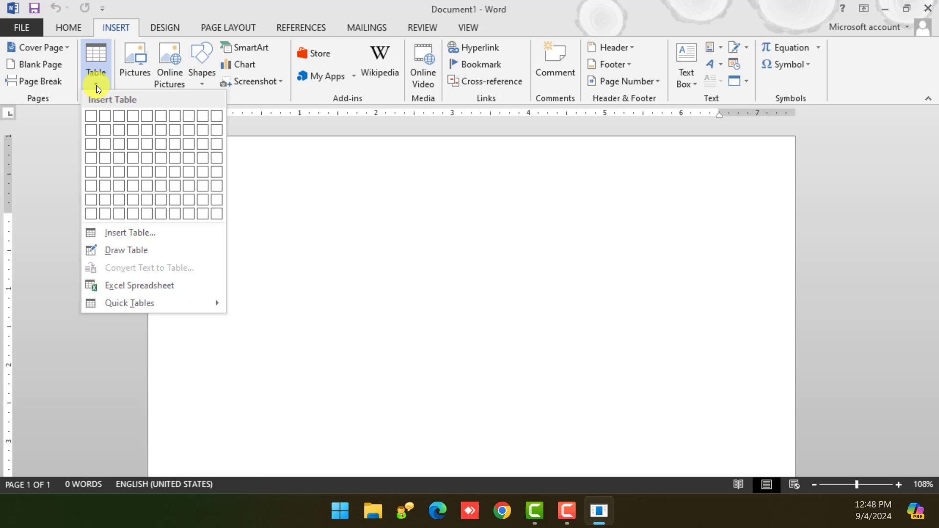
Step: Insert a 5-column by 4-row table from the Table grid
click(142, 160)
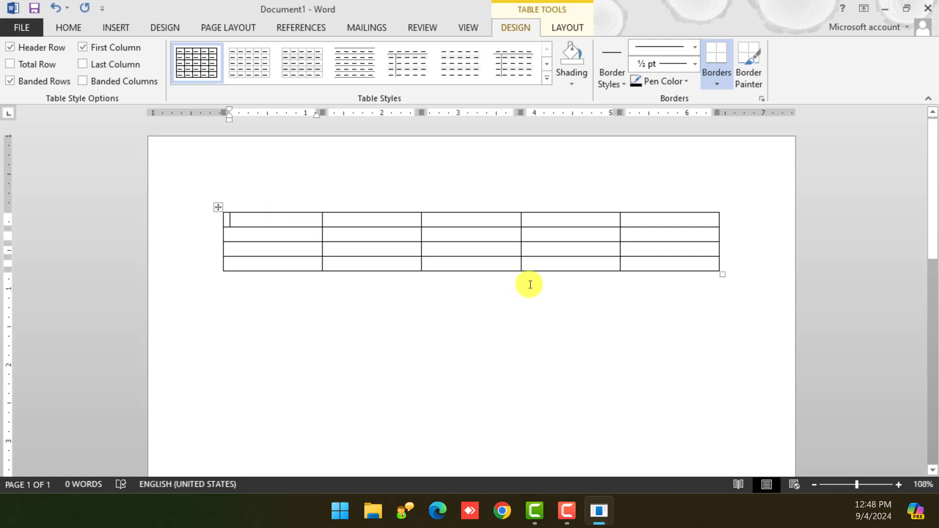
scroll(254, 216, up, 3)
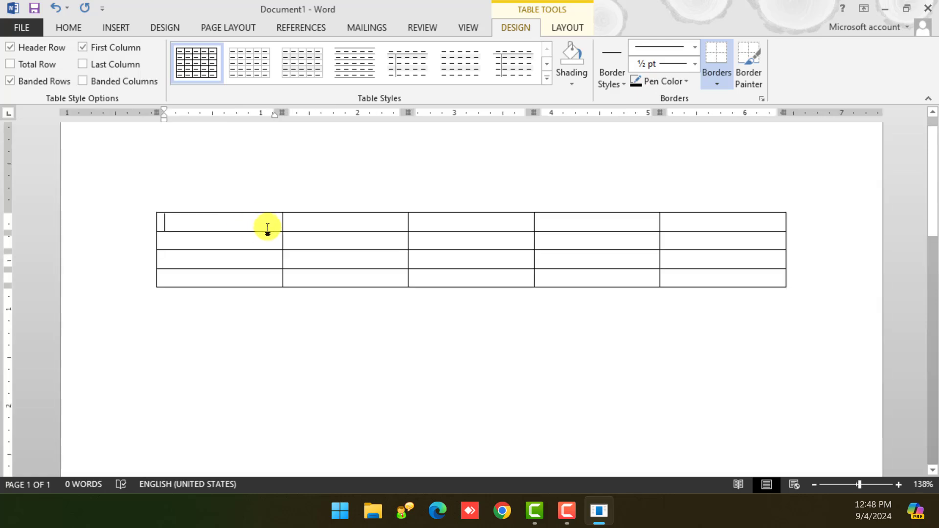
drag(266, 226, 712, 218)
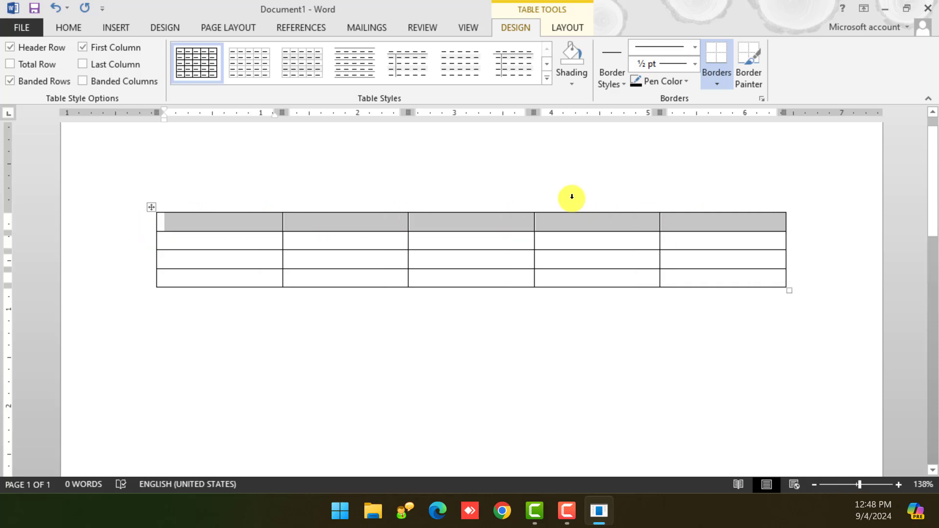
key(F2)
click(260, 244)
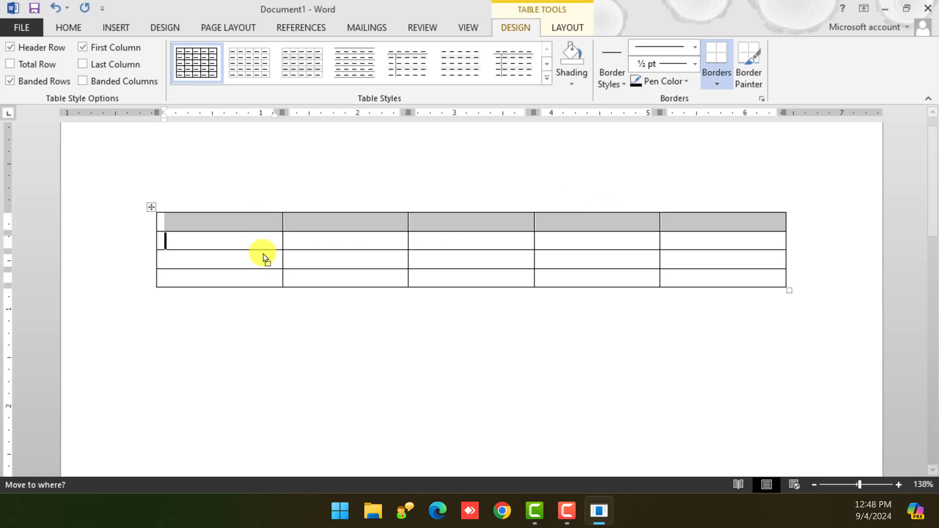
drag(263, 238, 254, 282)
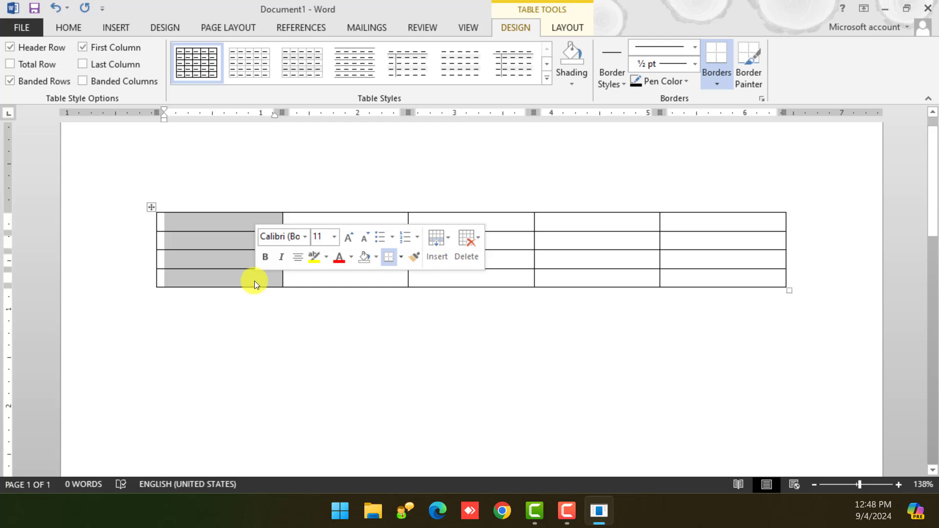
click(236, 221)
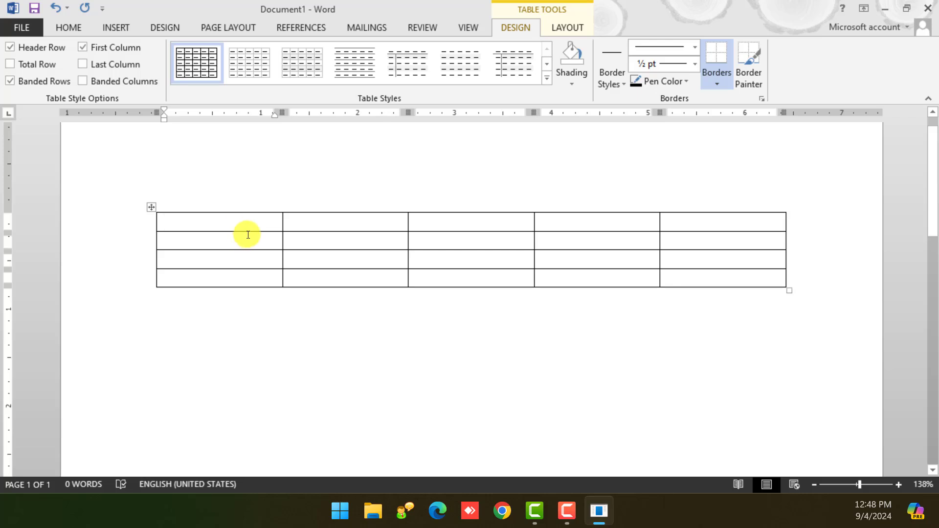
drag(248, 223, 253, 275)
click(234, 228)
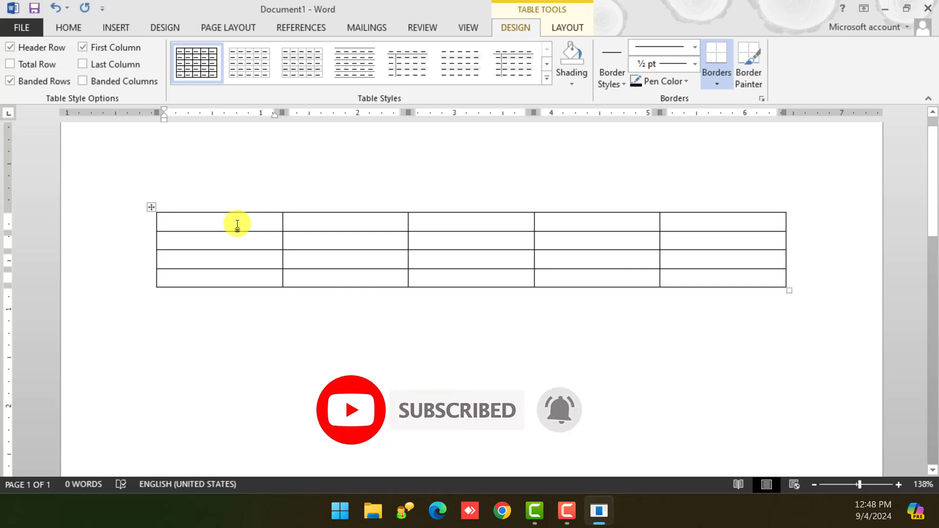
mouse_move(297, 211)
drag(256, 216, 655, 224)
click(655, 224)
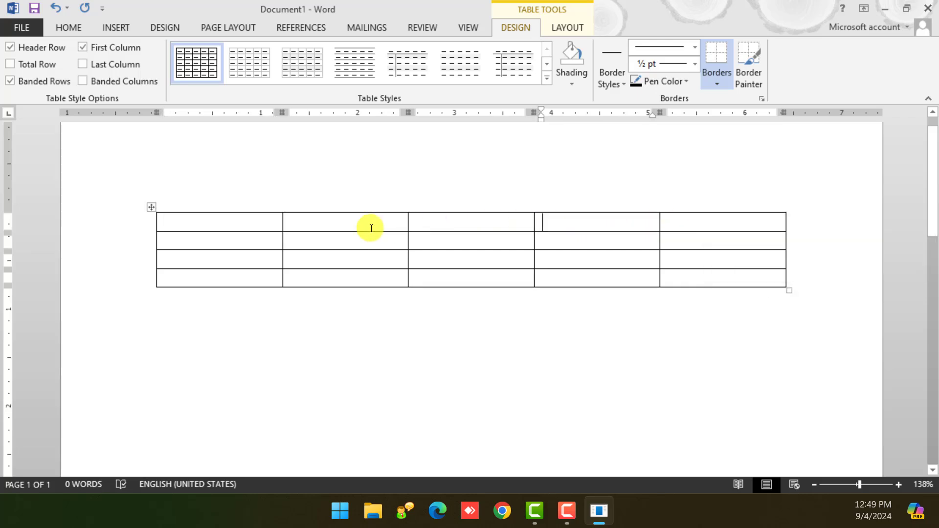
click(255, 228)
drag(227, 236, 616, 243)
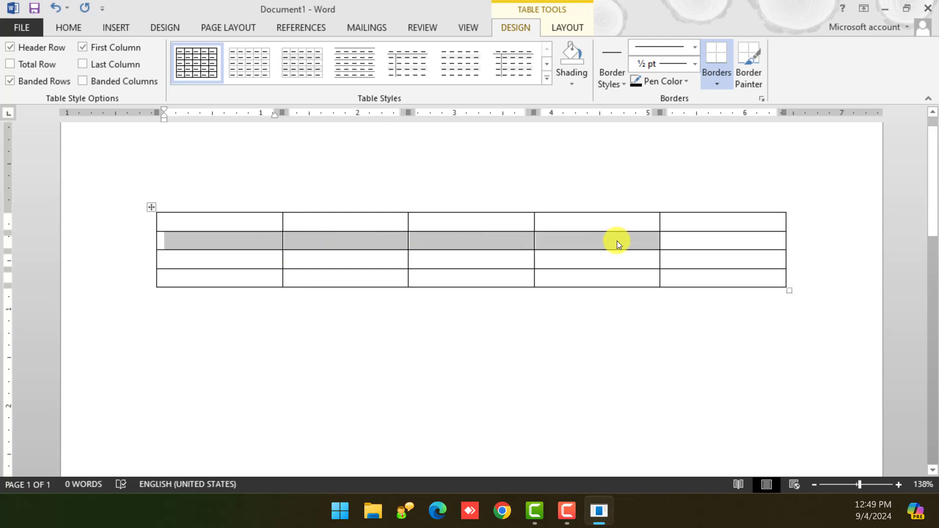
key(ctrl+a)
click(323, 238)
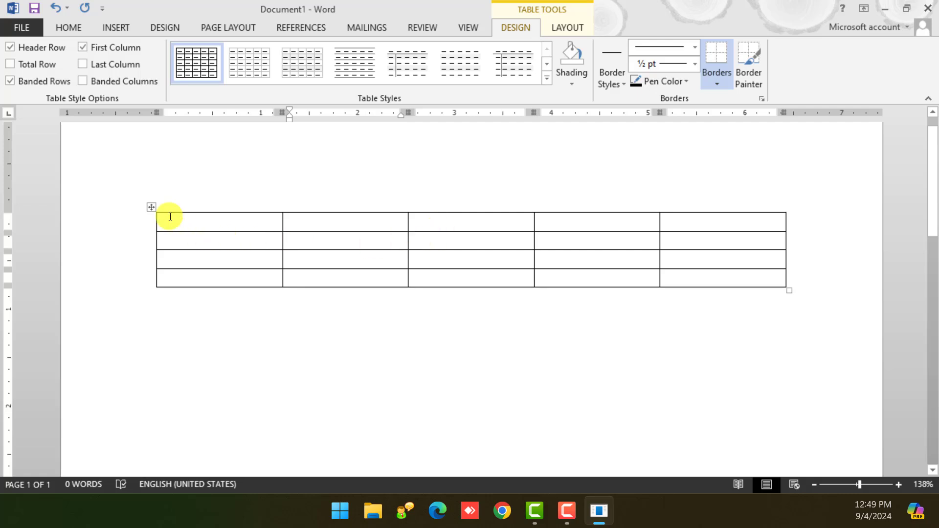
Step: Type S.no as the heading in the table's top-left cell
click(151, 206)
click(232, 225)
text(S.no)
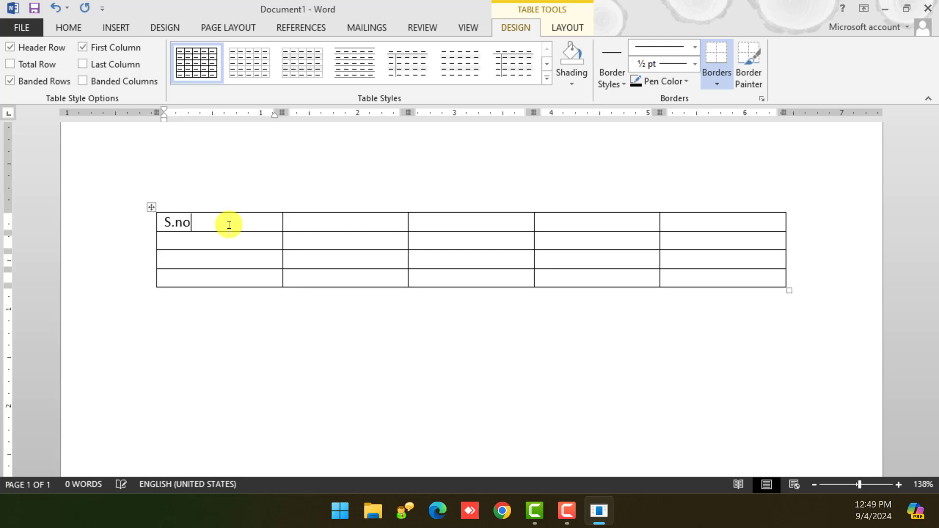
mouse_move(285, 212)
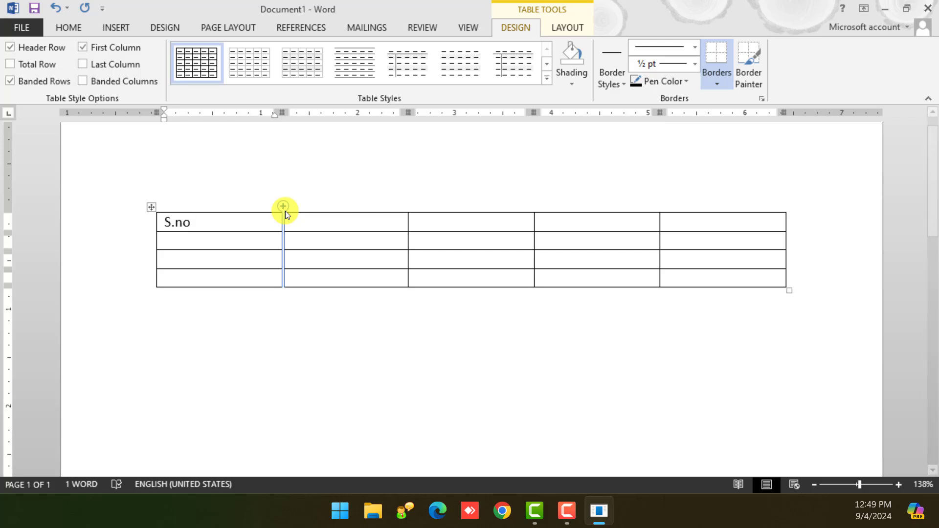
key(Tab)
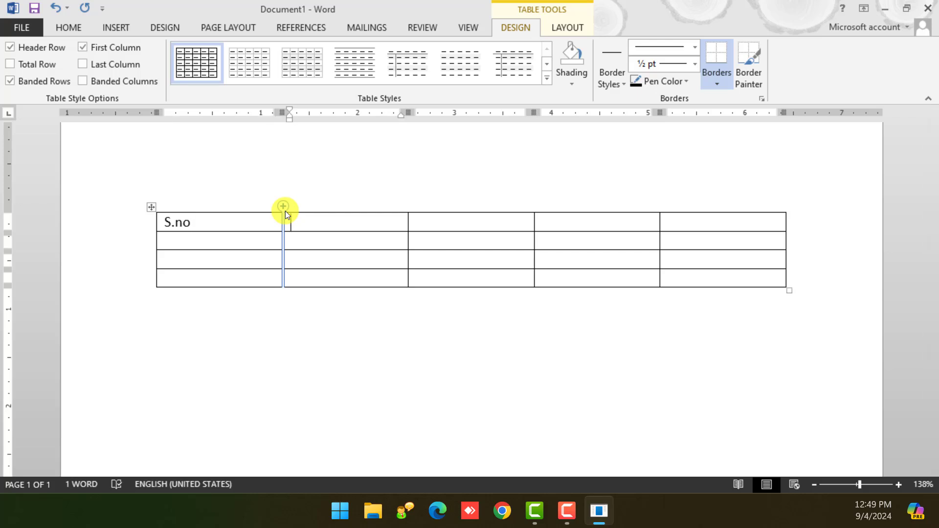
key(Tab)
key(Tab)
key(Tab)
key(shift+Tab)
key(shift+Tab)
key(shift+Tab)
key(shift+Tab)
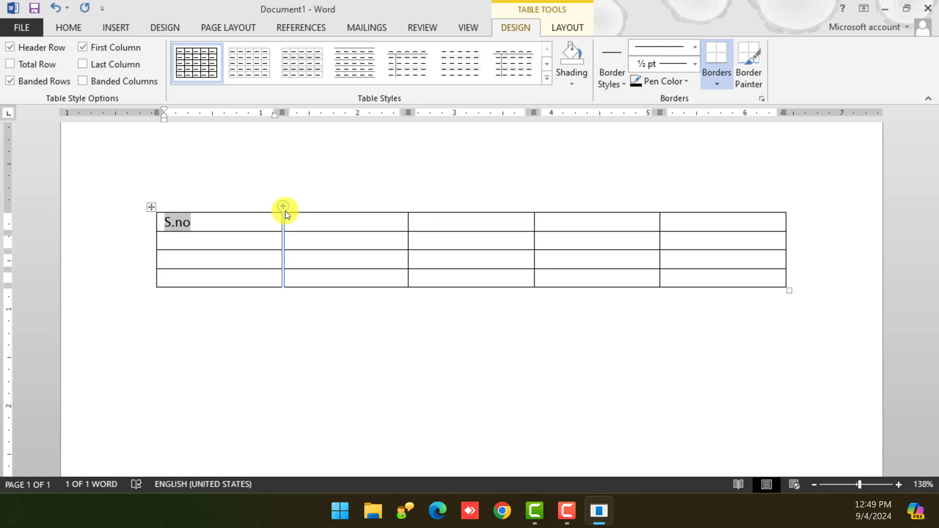
key(Tab)
key(Tab)
key(Tab)
key(Tab)
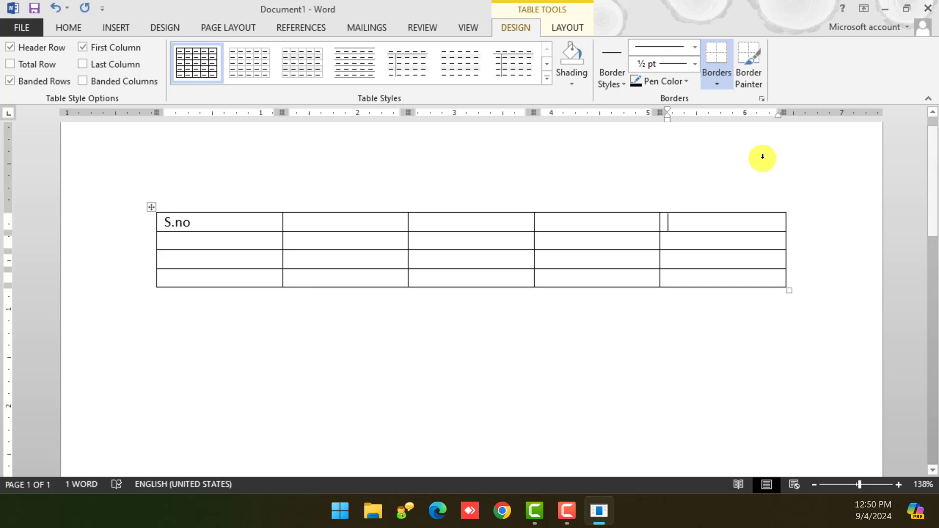
click(273, 222)
Step: Enter Name, Address, Course and Fees in the remaining header cells
key(Tab)
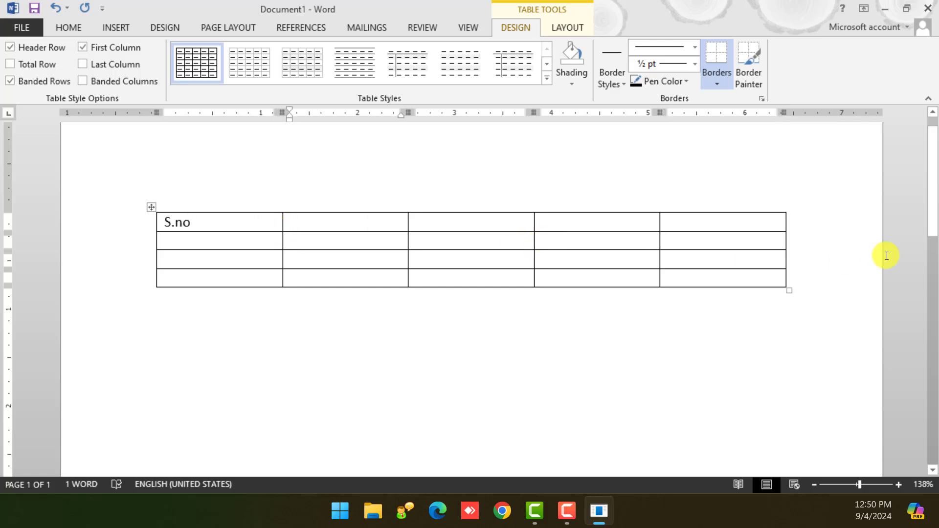
text(Name)
key(Tab)
text(Add)
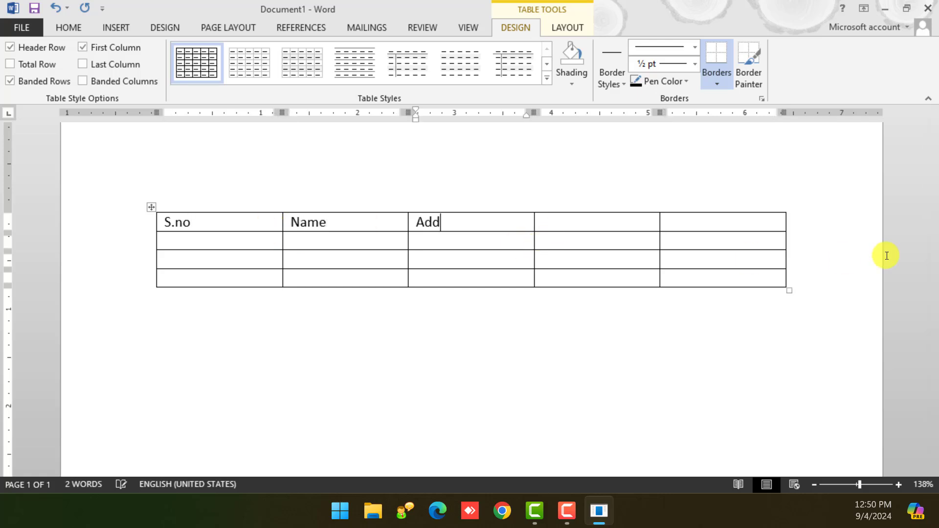
text(ress)
key(Tab)
text(Course)
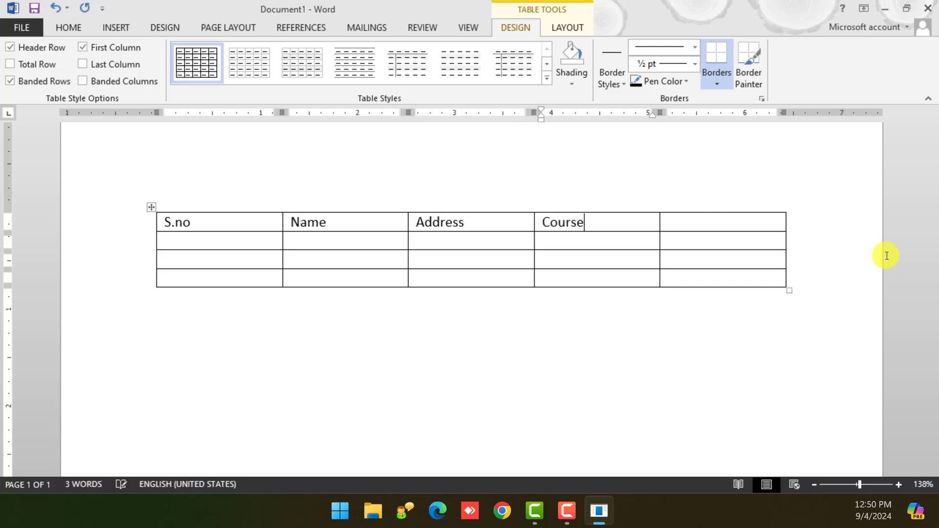
key(Tab)
text(Fees)
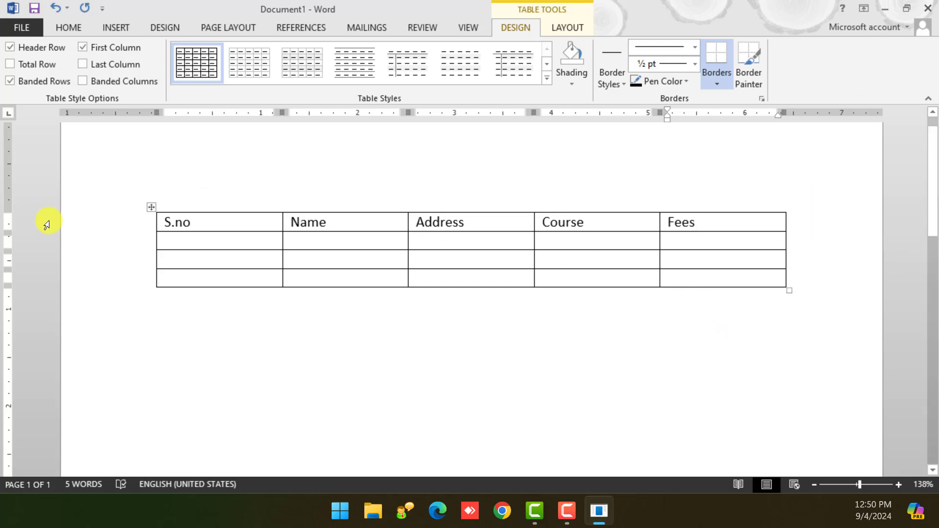
Step: Make the header row text bold, grow it to 16 pt and colour it blue
click(237, 259)
drag(163, 221, 688, 223)
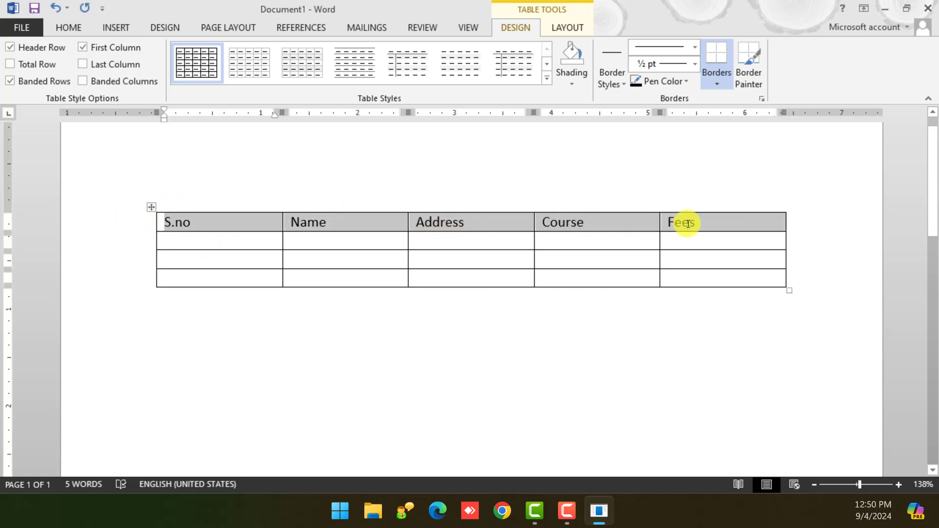
click(70, 29)
click(126, 76)
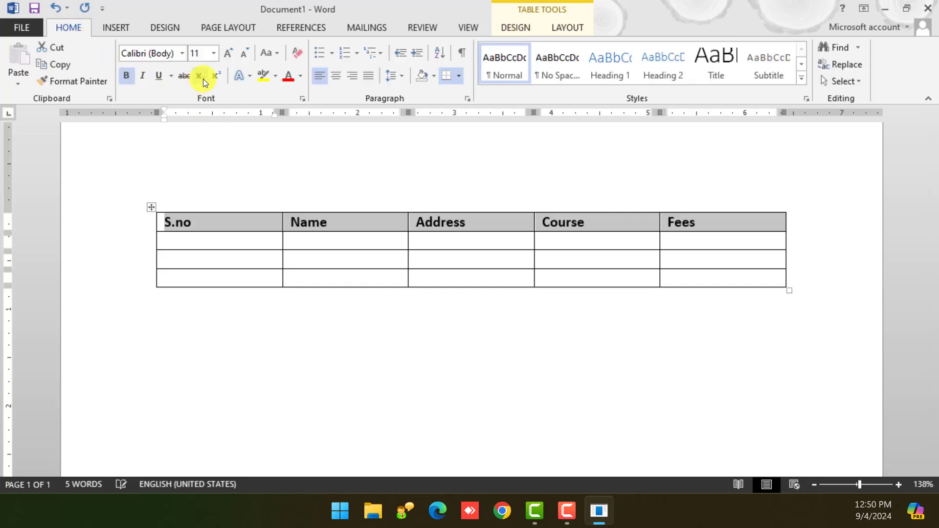
click(227, 53)
click(226, 53)
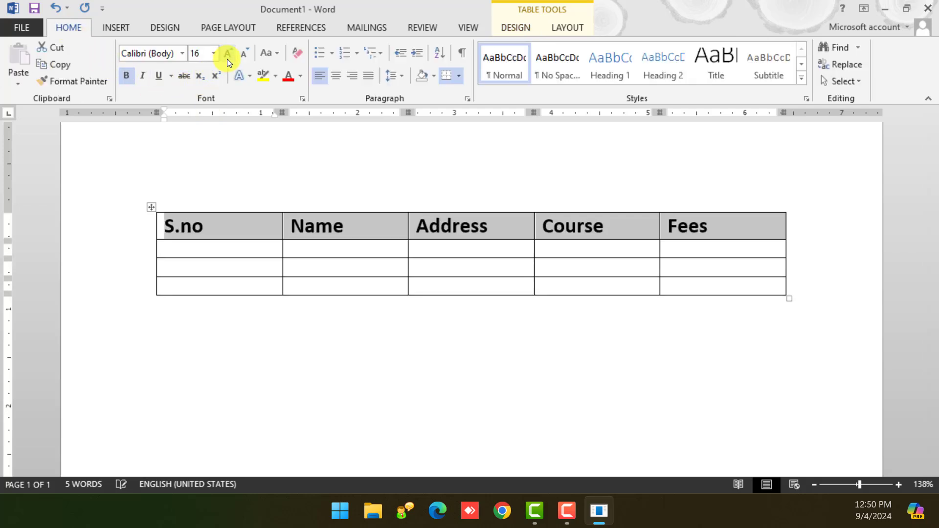
click(301, 76)
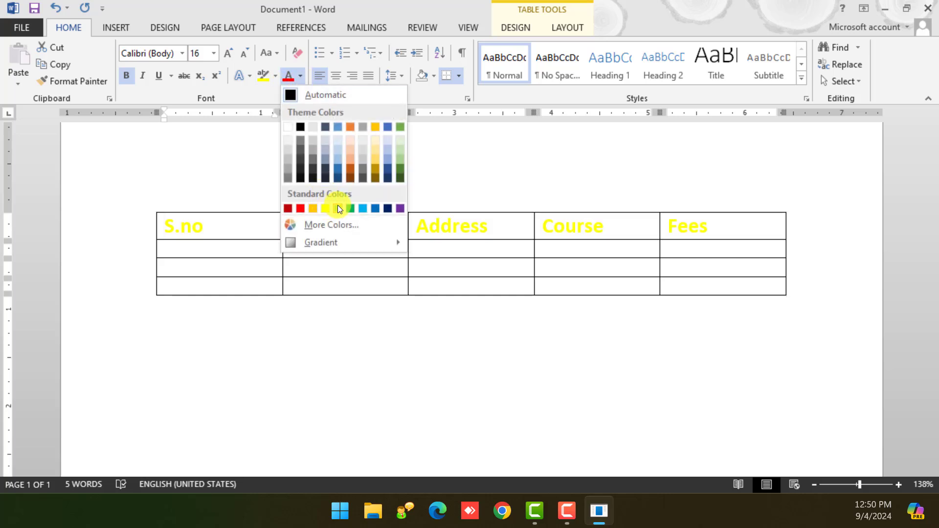
click(374, 209)
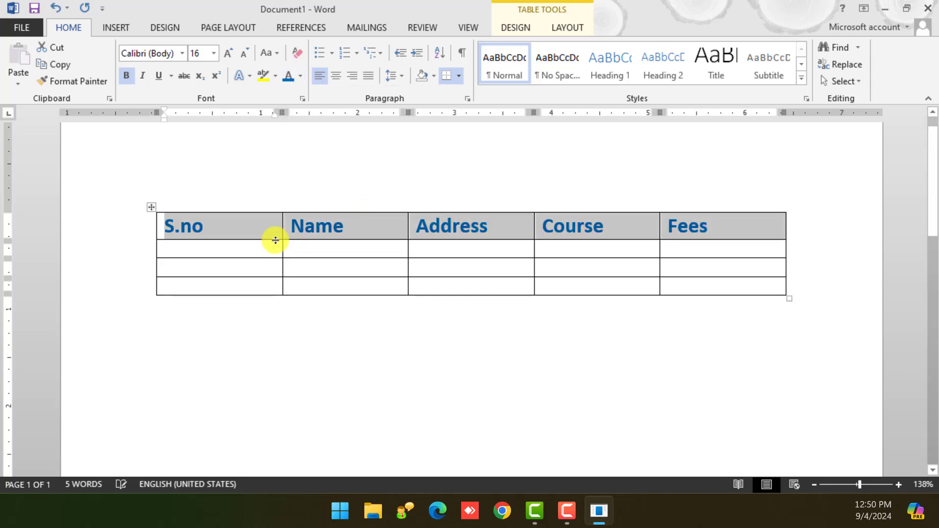
Step: Fill the first student row with 1101, the student's name, address, PGDCA and 12000, then select it
click(257, 244)
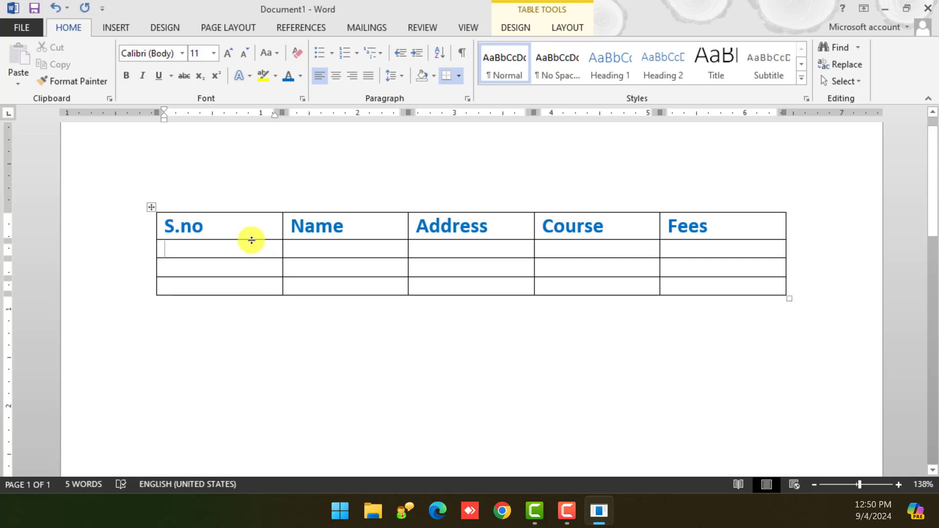
text(1101)
key(Tab)
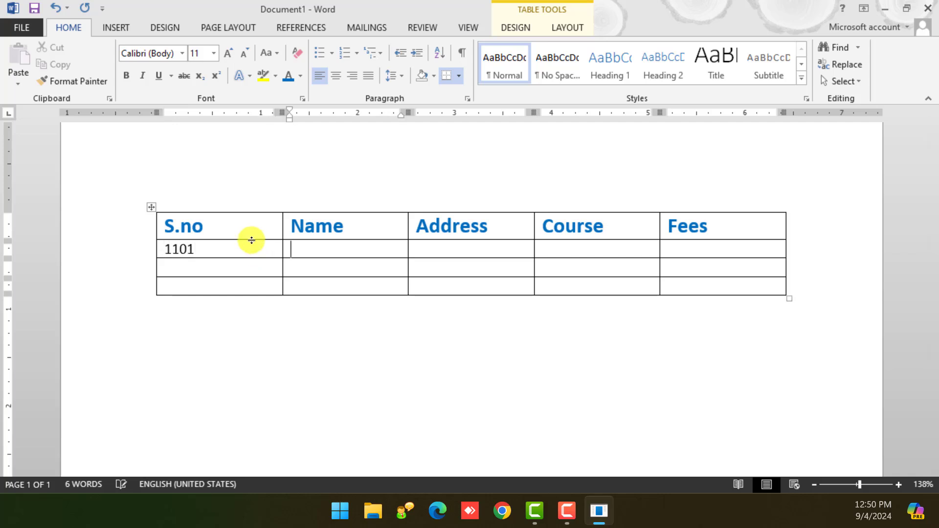
text(Mohit Kumar)
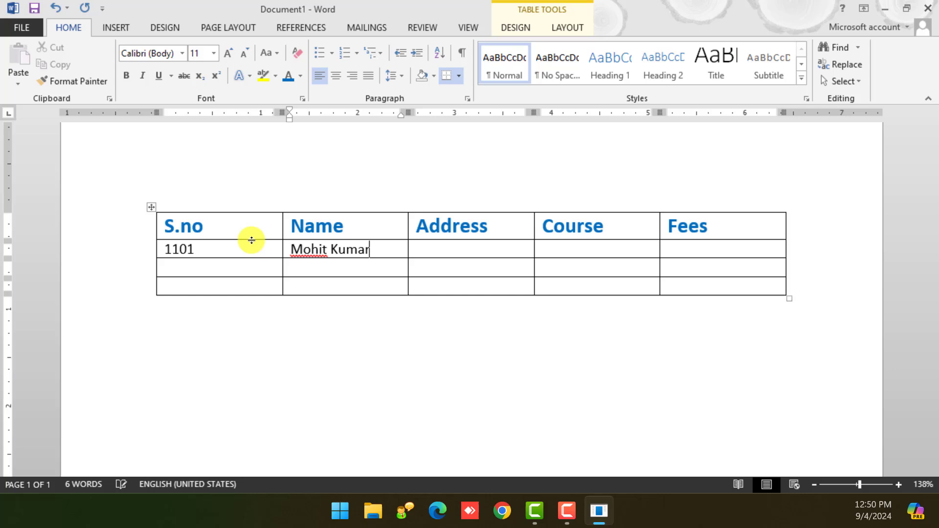
key(Tab)
text(Chhind)
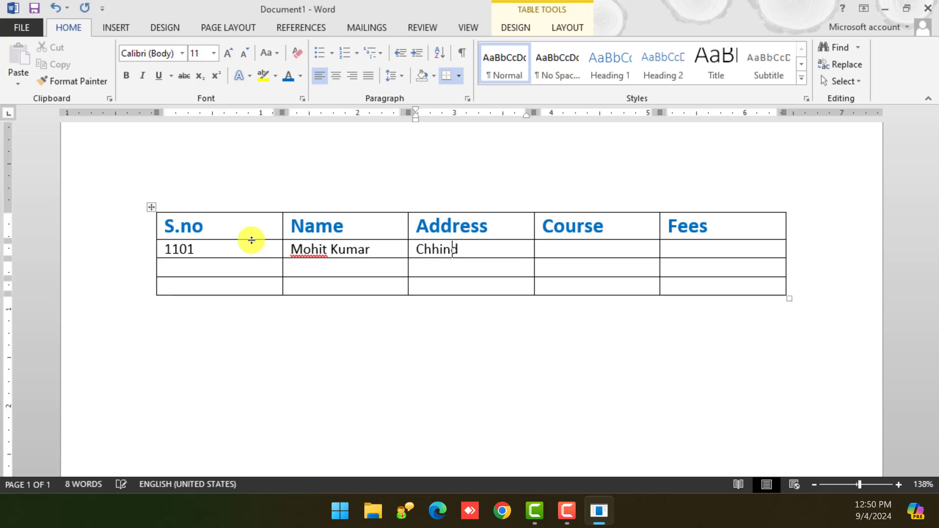
text(wara)
key(Tab)
text(PGDCA)
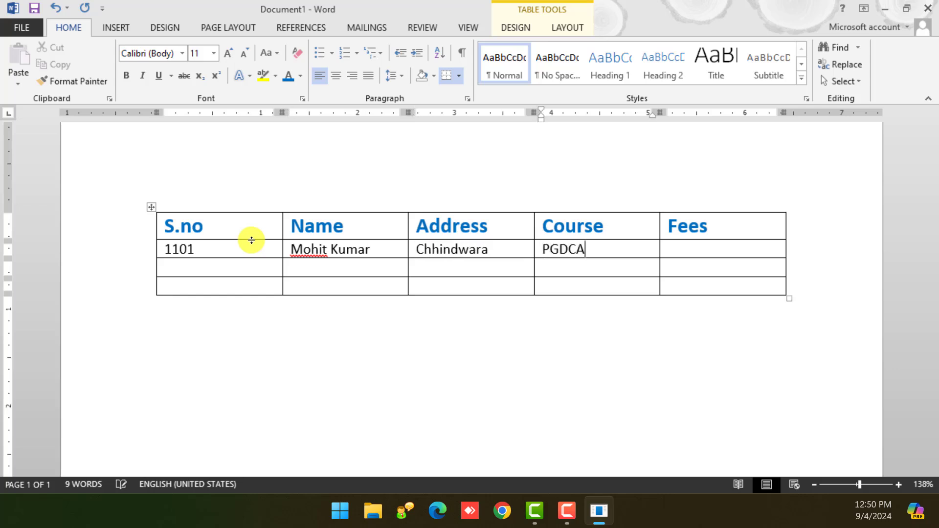
key(Tab)
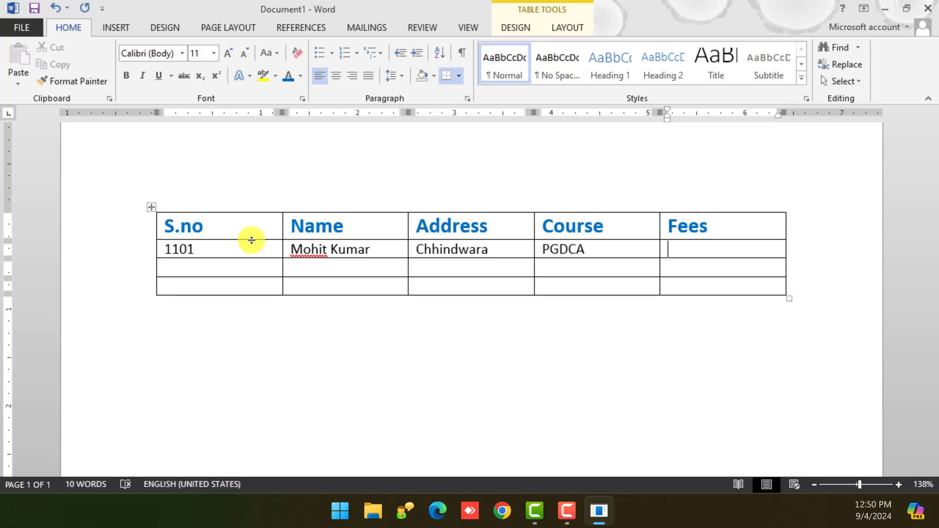
text(12000)
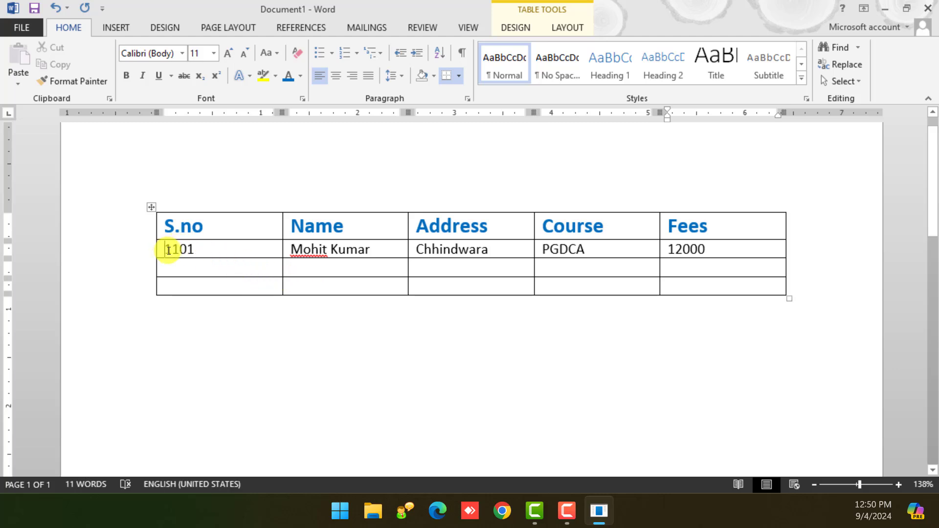
drag(167, 249, 703, 247)
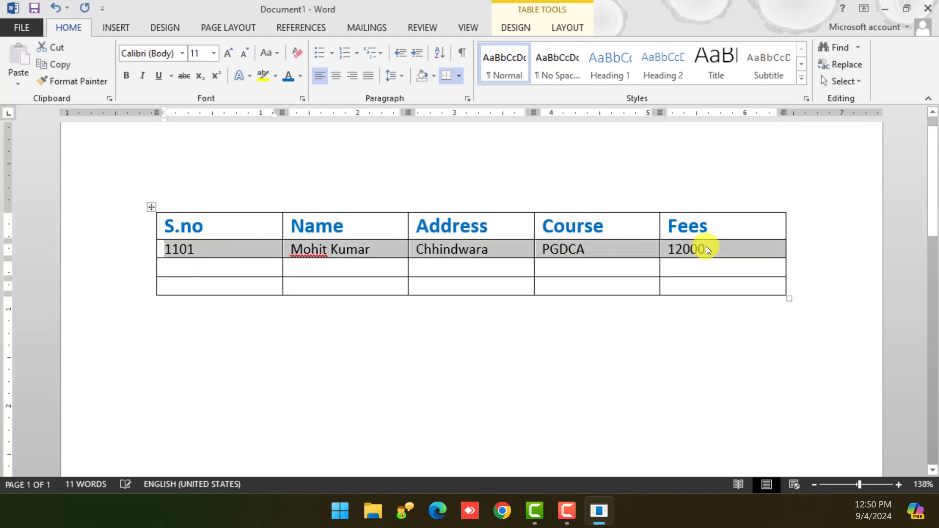
Step: Copy the student row and paste it into the two empty rows below
key(ctrl+c)
click(222, 271)
key(ctrl+v)
click(220, 281)
key(ctrl+v)
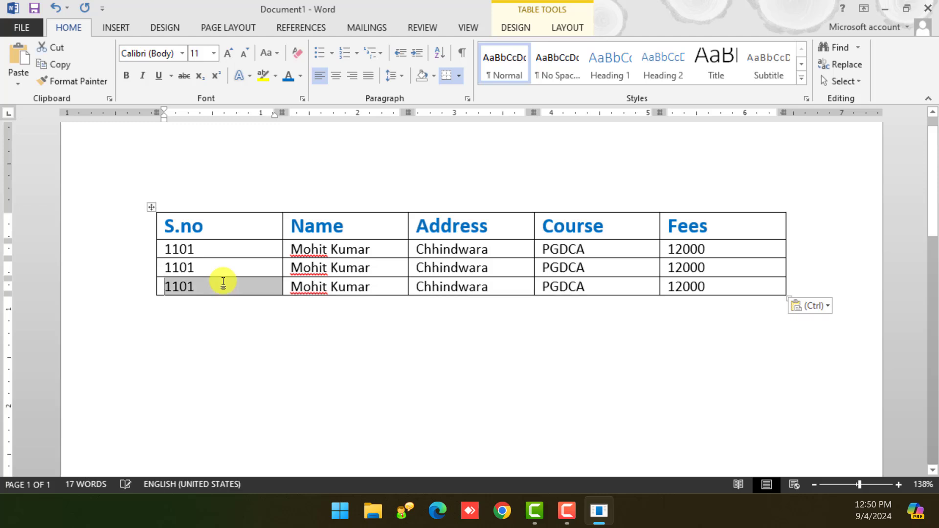
click(737, 290)
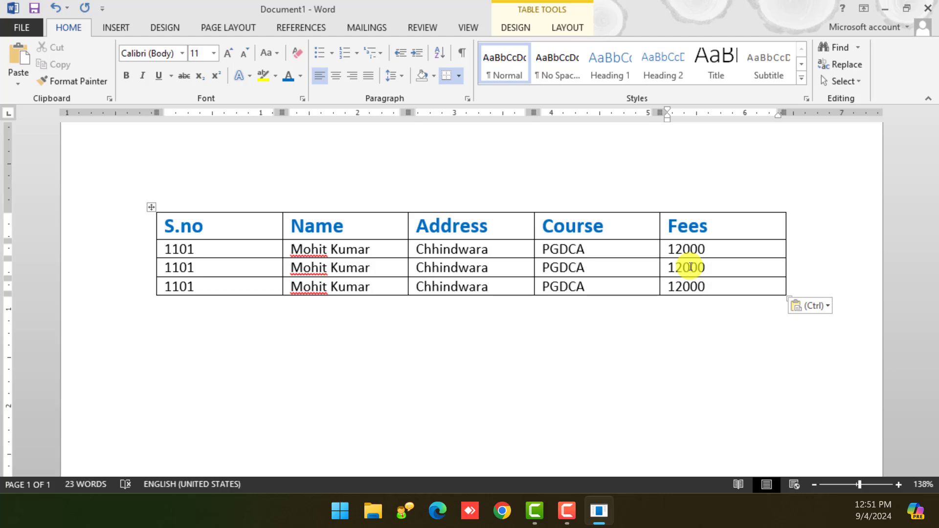
Step: Add three new empty rows at the end of the table
key(Tab)
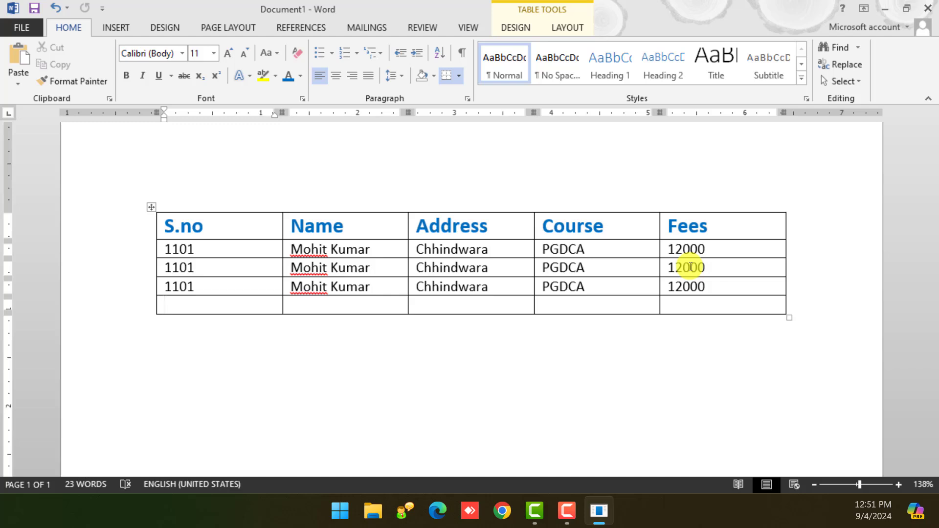
key(Tab)
key(Tab)
key(Tab)
key(Tab)
key(Tab)
key(Tab)
key(Tab)
key(Tab)
key(Tab)
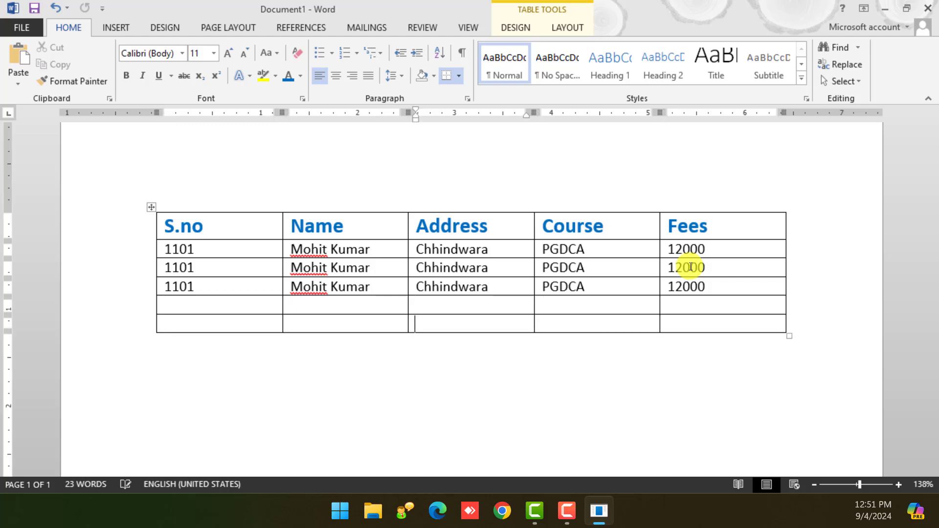
key(Tab)
key(Tab)
key(Tab)
key(Tab)
key(Tab)
key(Tab)
key(Tab)
key(Tab)
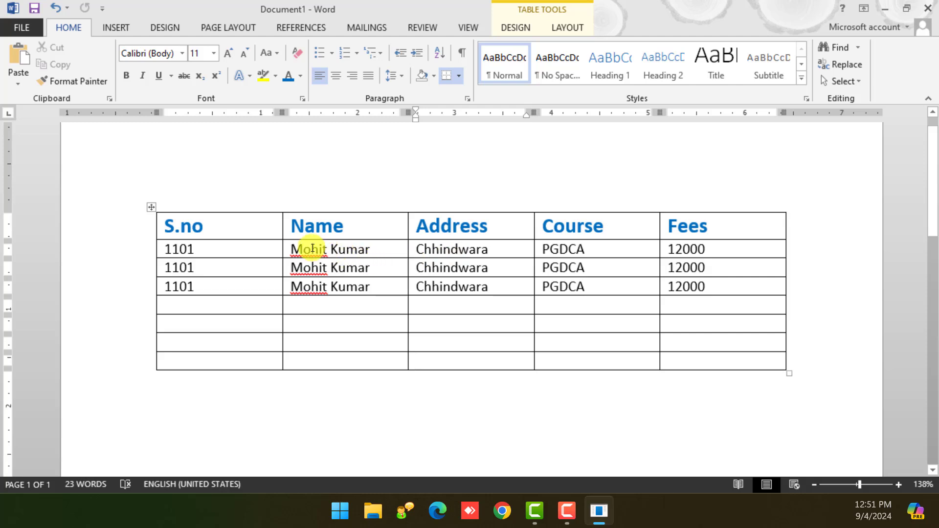
Step: Add an empty line directly below the student table
mouse_move(270, 308)
mouse_down()
mouse_move(698, 347)
mouse_move(697, 357)
mouse_up()
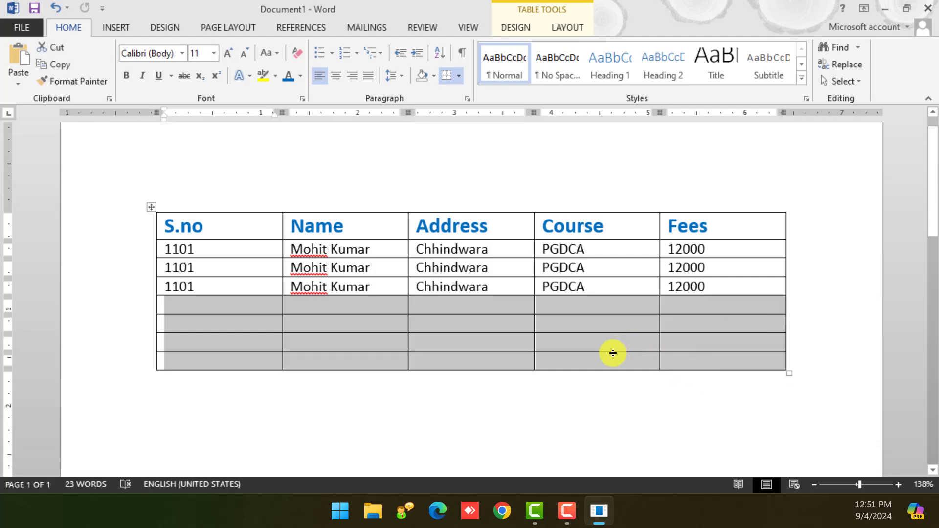
click(392, 397)
key(Return)
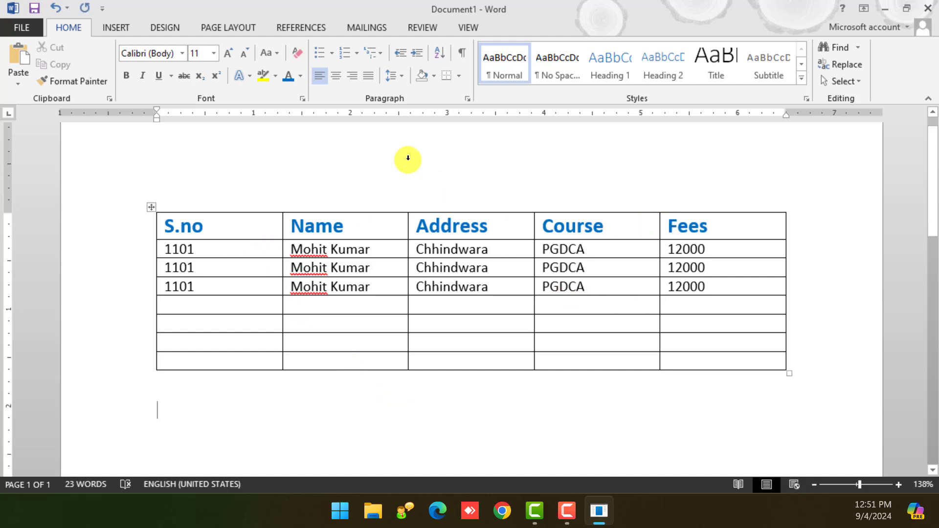
Step: Open the Insert tab's table grid, close it unused, and return the cursor below the table
click(117, 34)
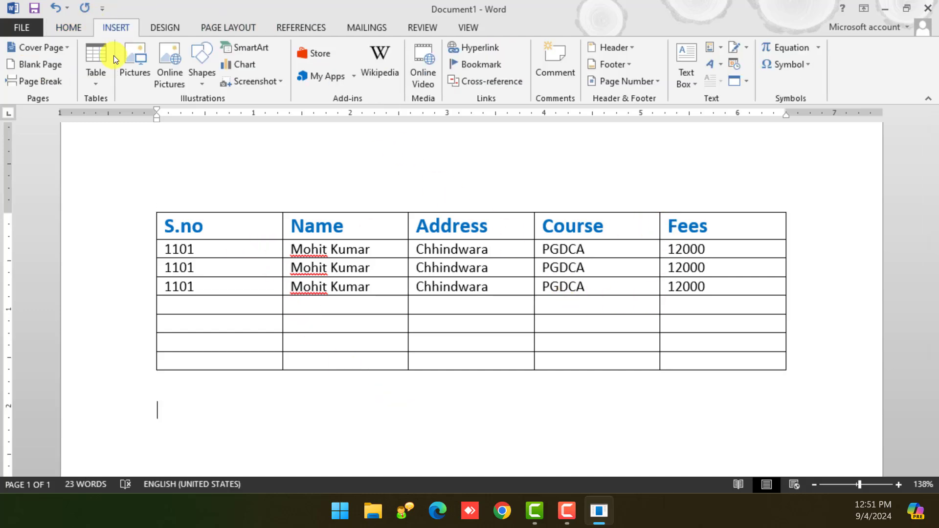
click(101, 82)
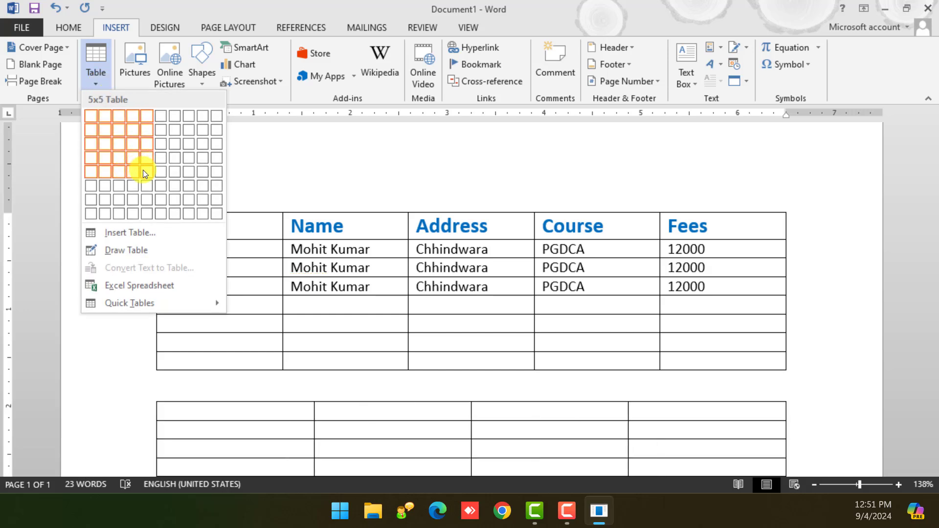
click(703, 262)
click(513, 234)
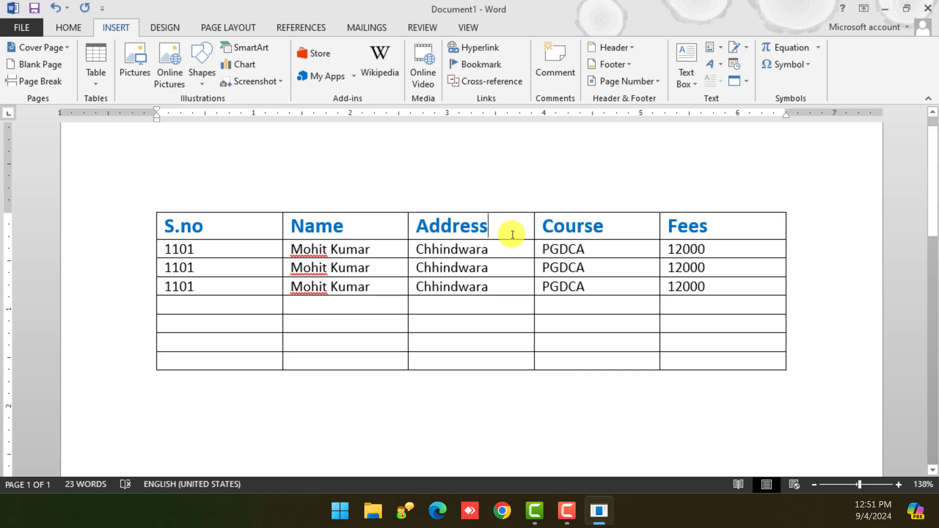
drag(513, 235, 430, 314)
scroll(430, 315, down, 3)
click(281, 325)
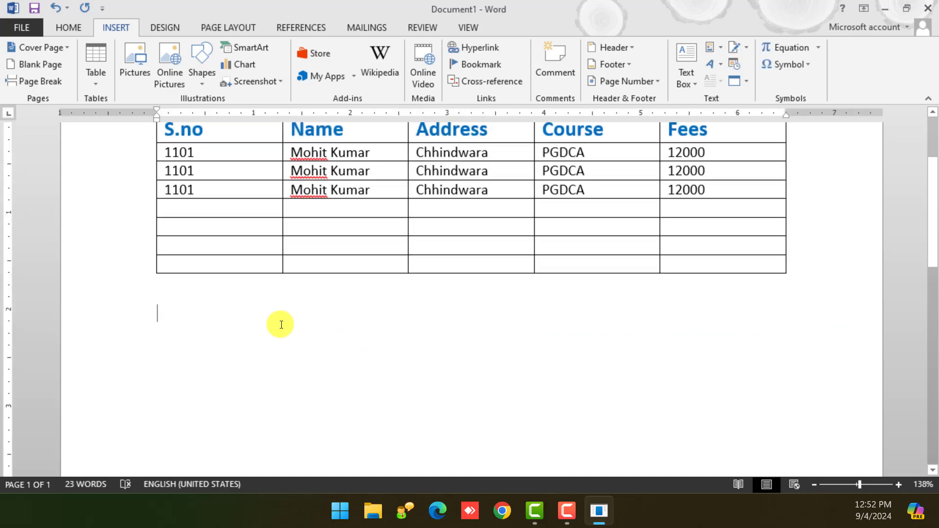
Step: Open the Table grid on the Insert tab, previewing a 3 by 5 table
click(107, 85)
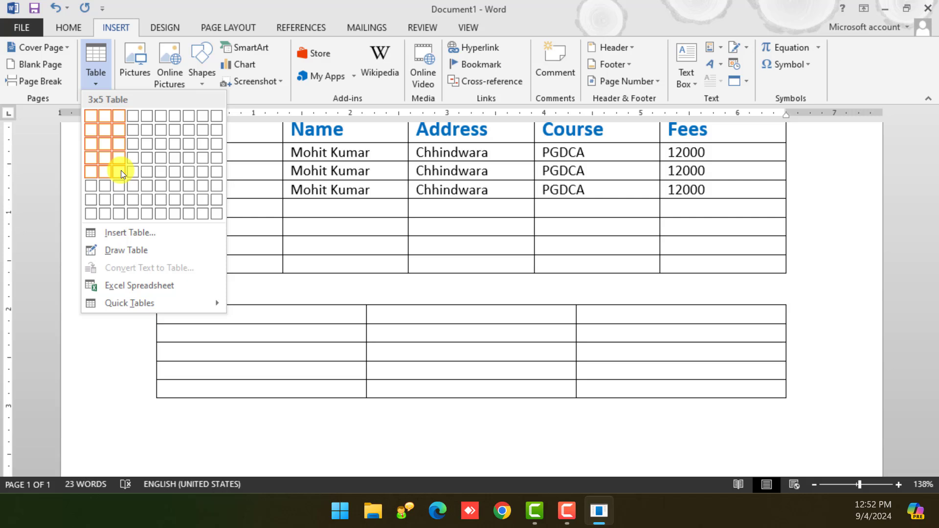
Step: Insert a table with 3 columns and 4 rows through the Insert Table dialog
click(113, 236)
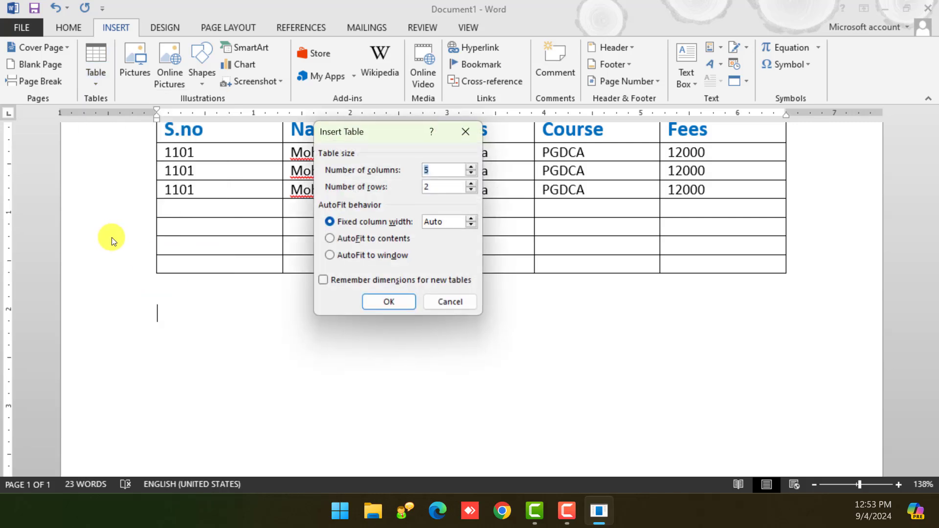
drag(399, 127, 460, 193)
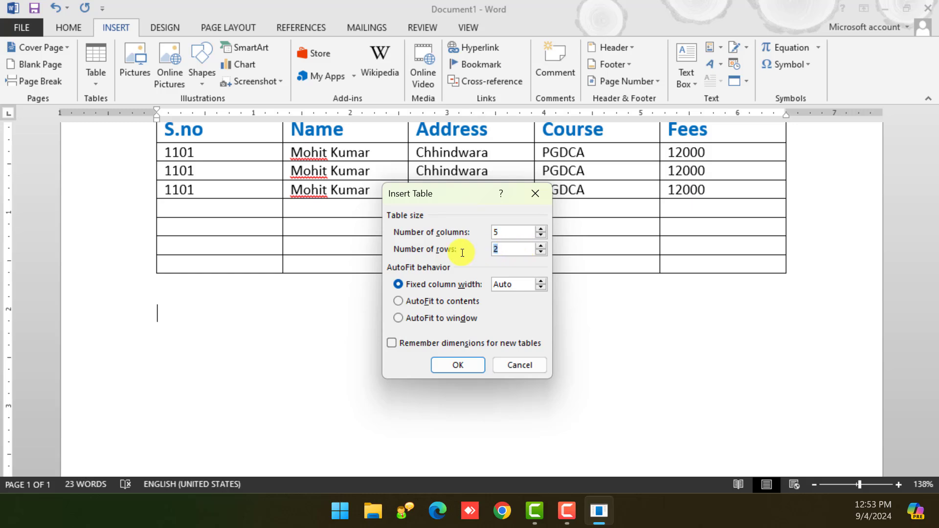
click(487, 233)
text(3)
click(502, 247)
drag(502, 247, 488, 249)
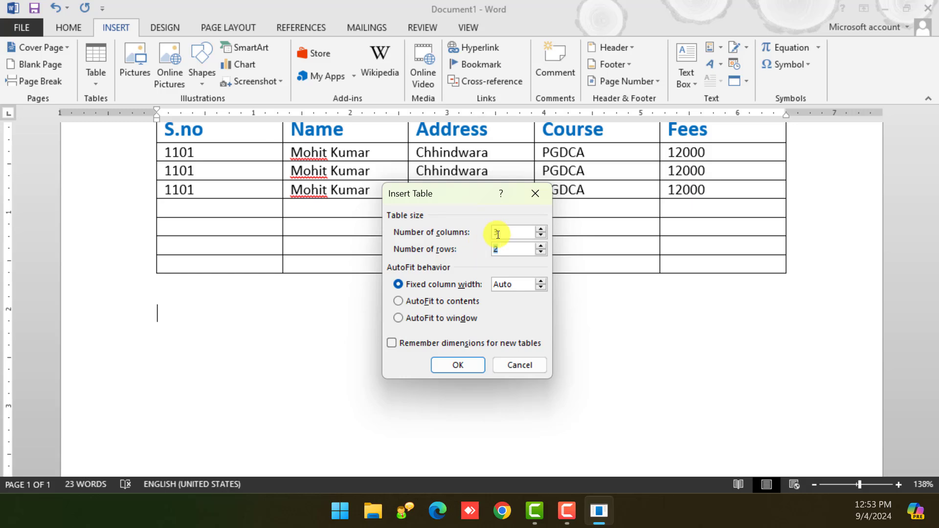
text(4)
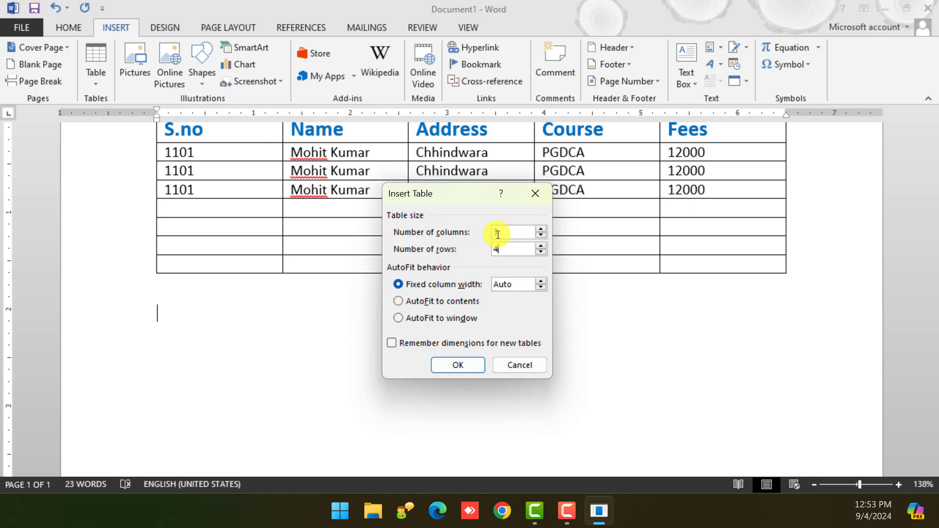
click(457, 365)
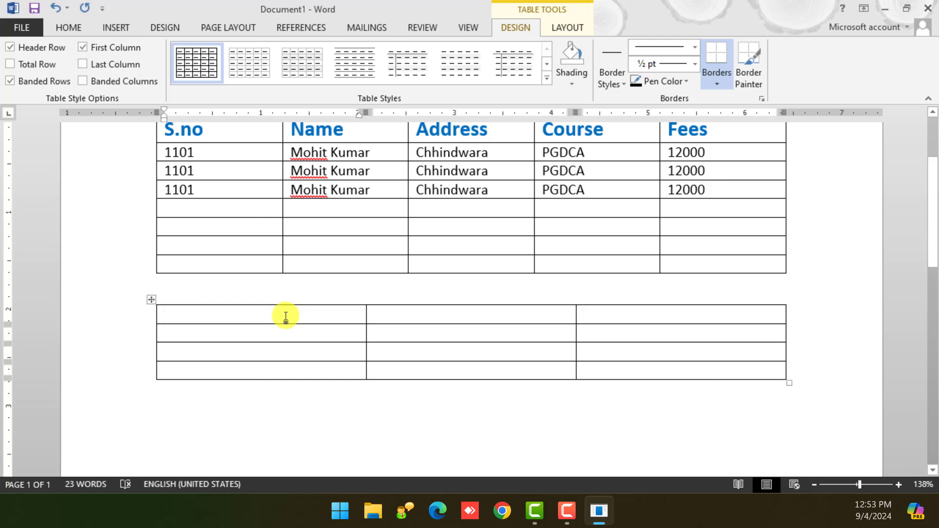
scroll(376, 364, up, 4)
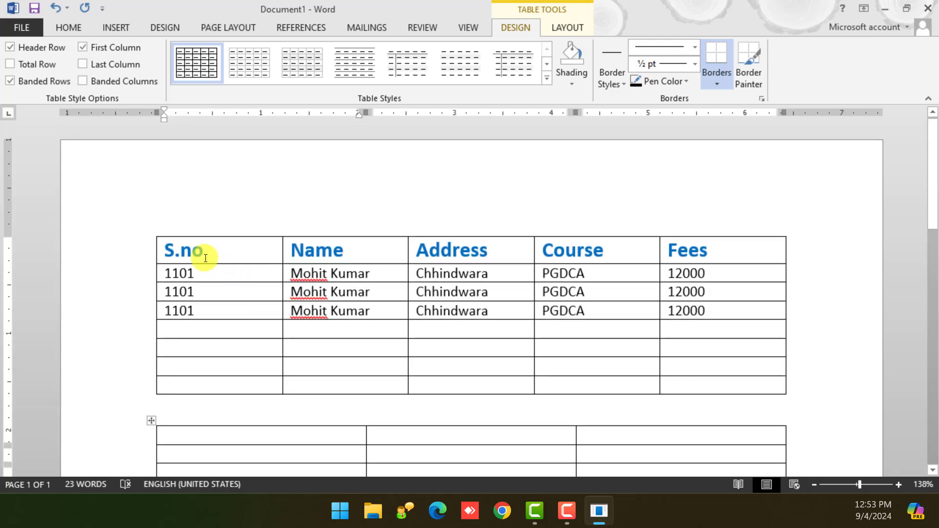
drag(167, 249, 658, 296)
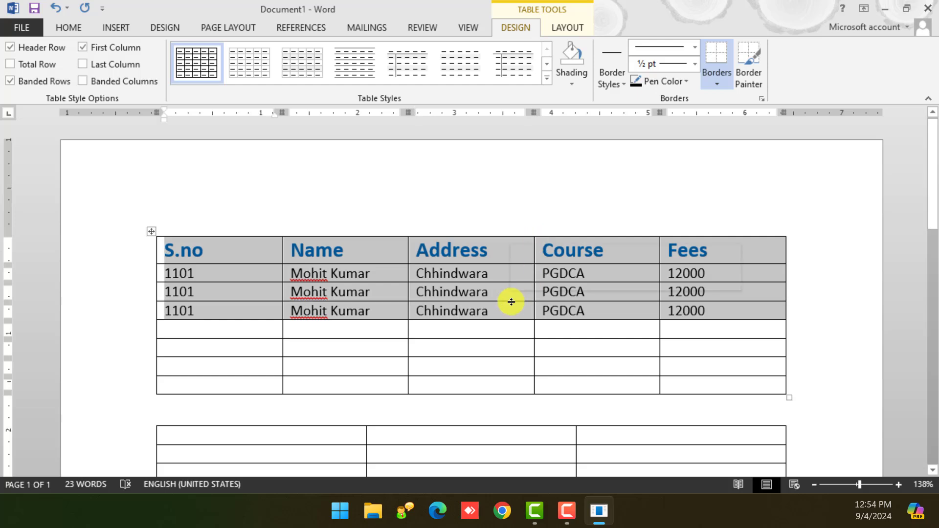
click(481, 274)
click(495, 266)
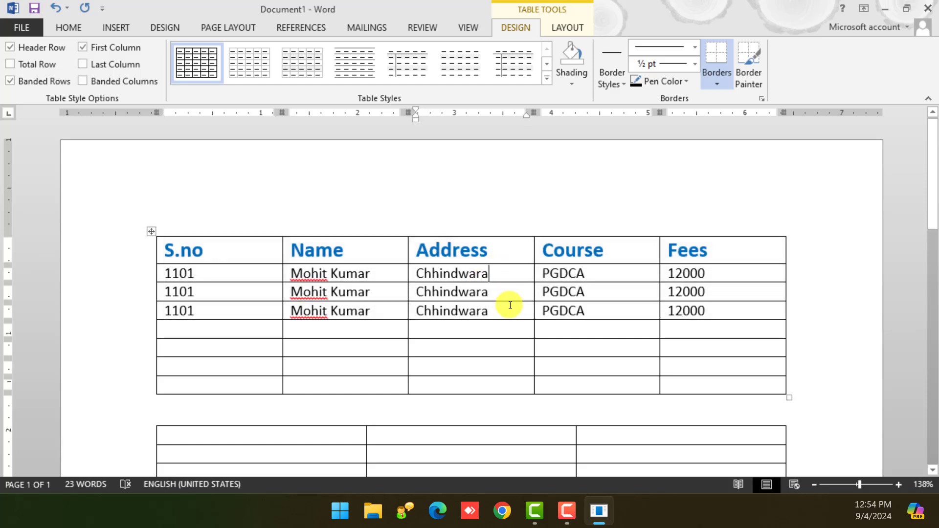
scroll(509, 304, down, 3)
scroll(423, 288, up, 2)
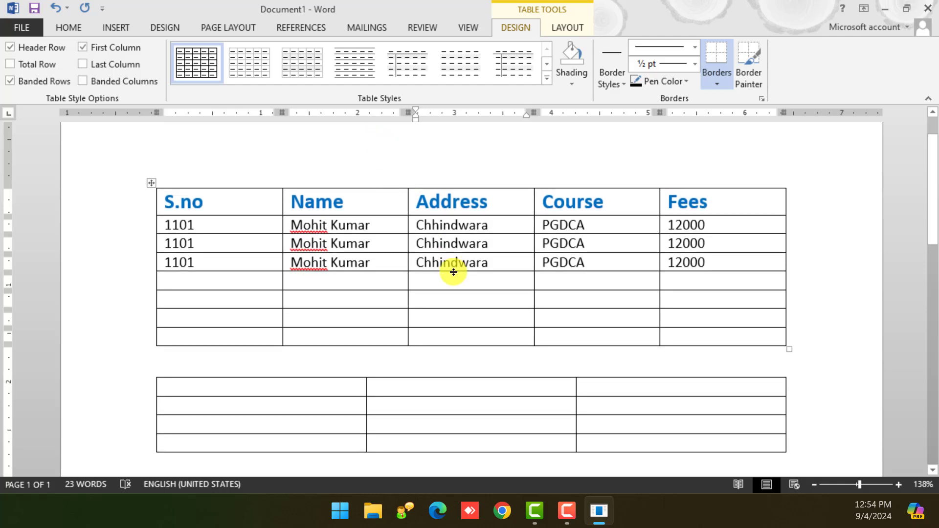
scroll(411, 372, down, 2)
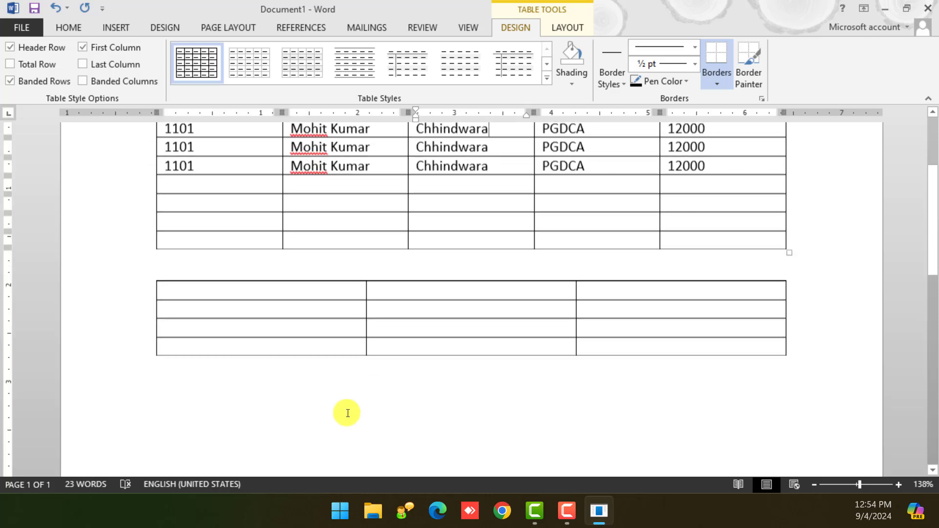
click(304, 366)
scroll(220, 293, up, 3)
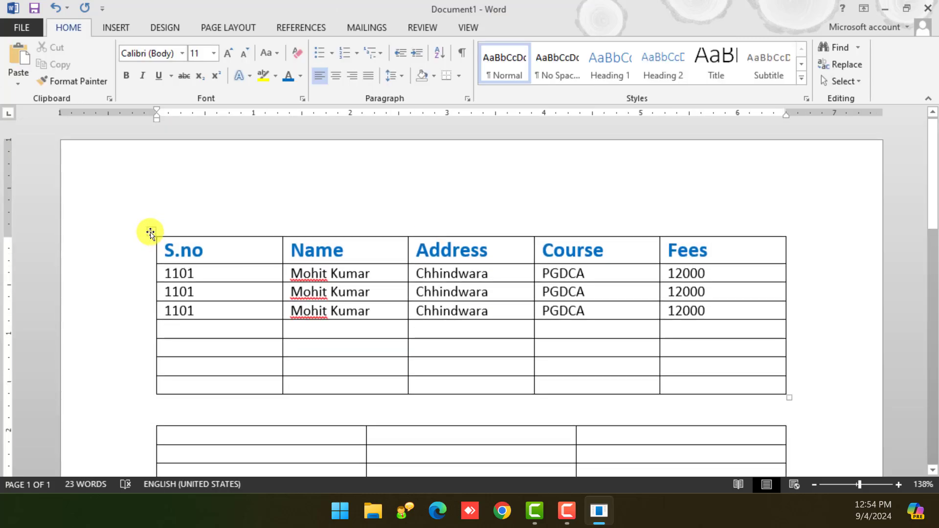
click(151, 230)
click(165, 249)
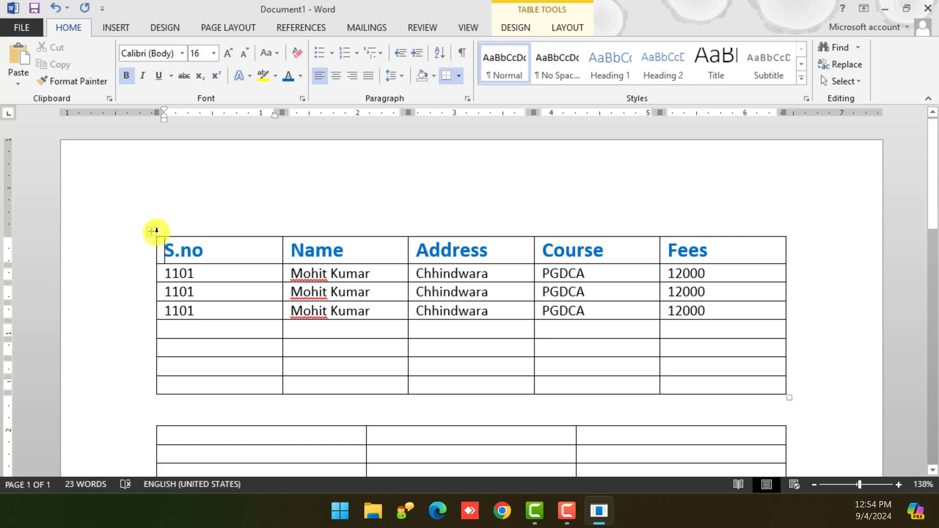
mouse_move(151, 269)
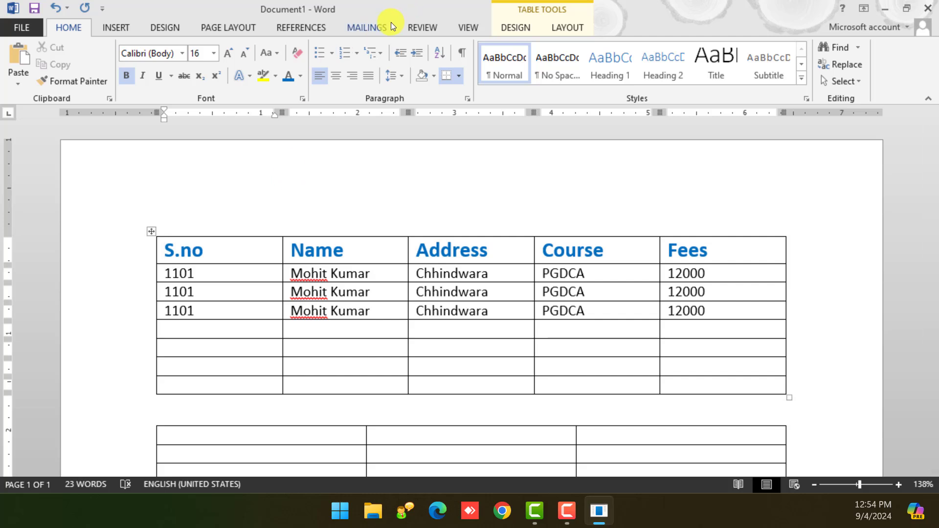
click(292, 274)
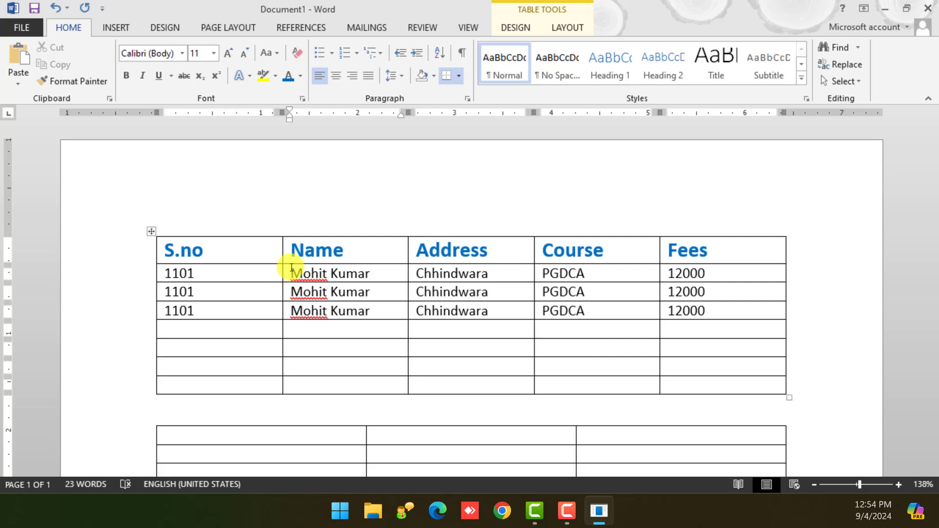
click(151, 233)
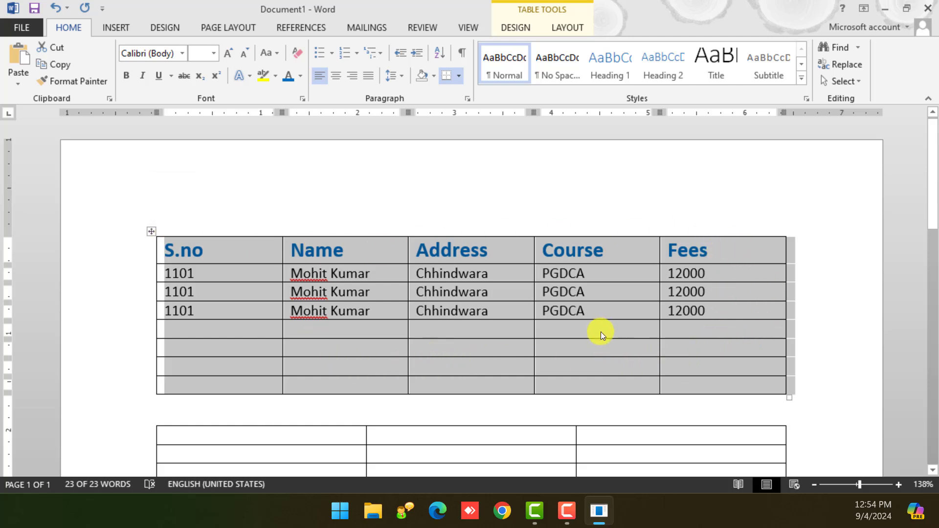
click(151, 232)
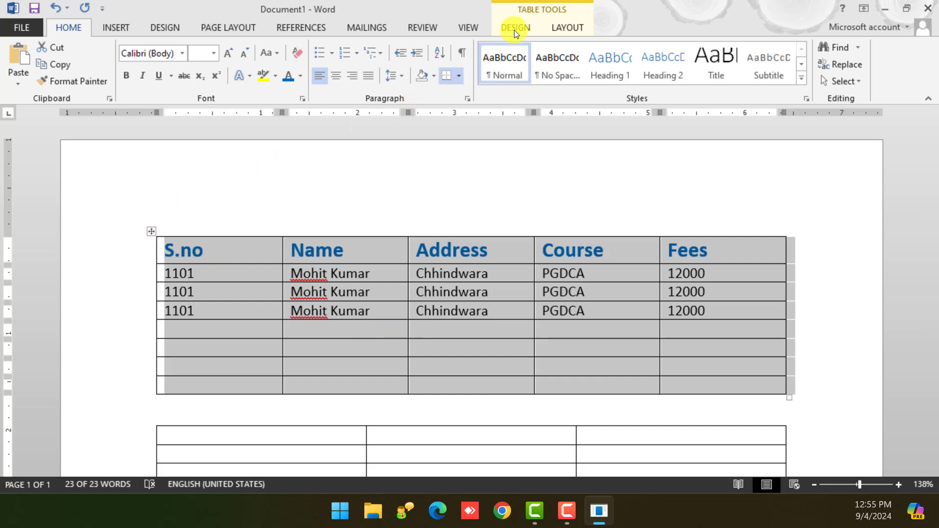
click(471, 233)
click(423, 414)
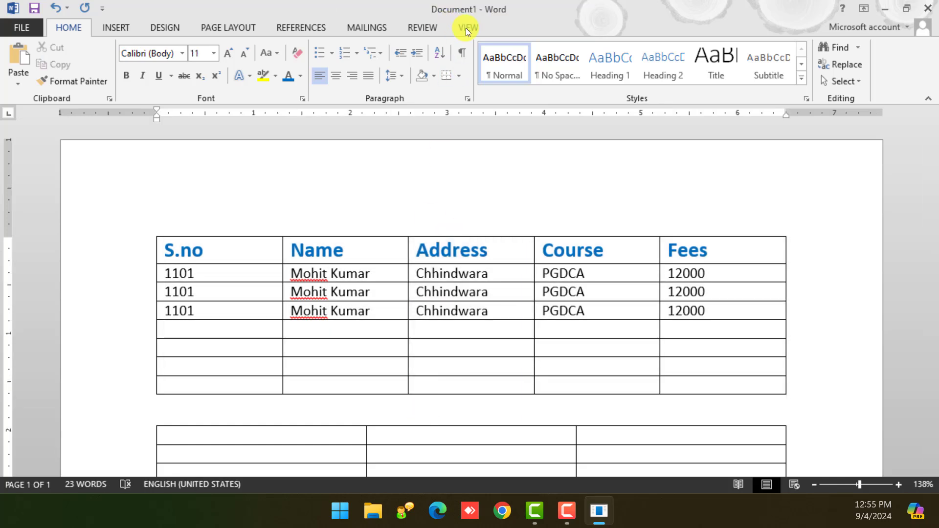
click(150, 230)
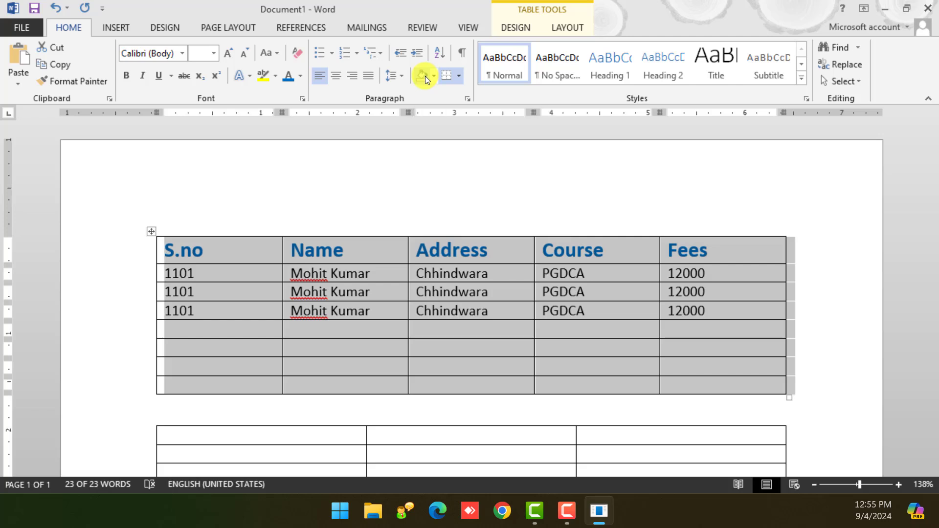
click(278, 408)
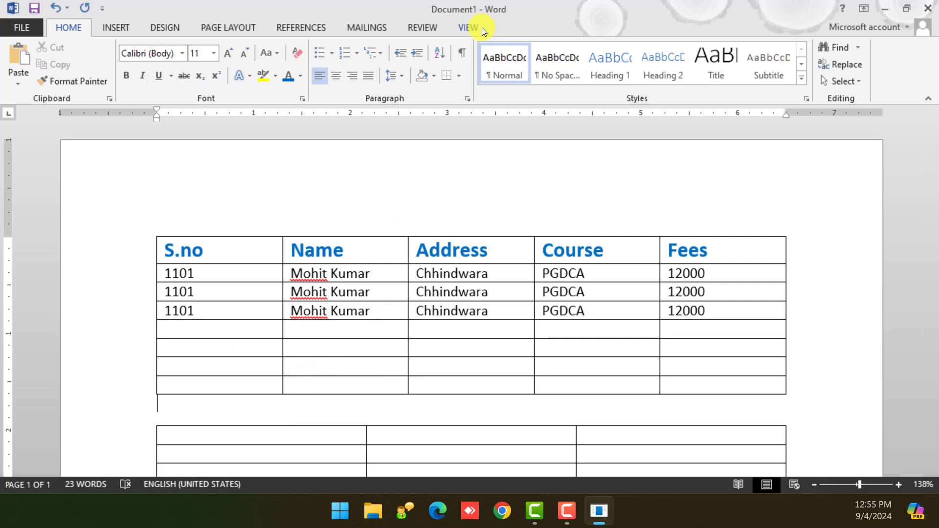
click(153, 233)
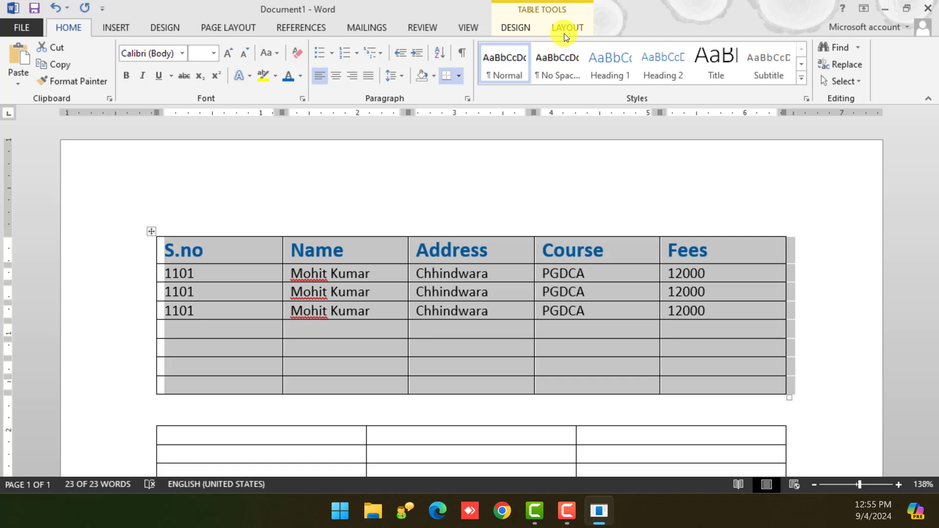
Step: Try a table style with a black first column on the student table
click(514, 30)
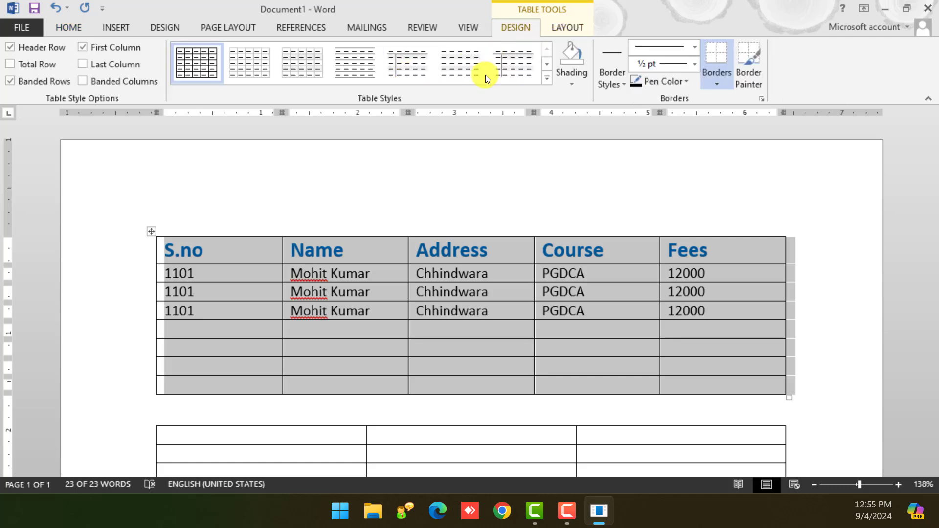
click(547, 78)
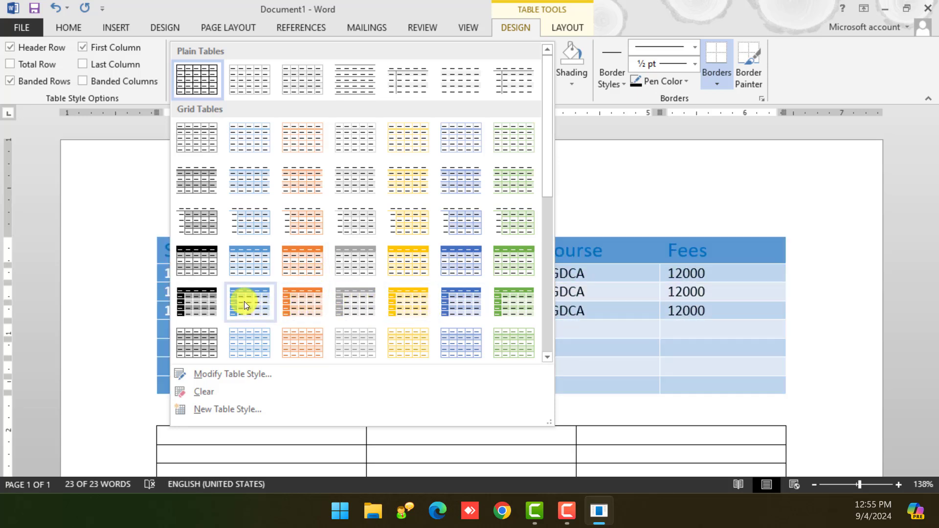
click(201, 294)
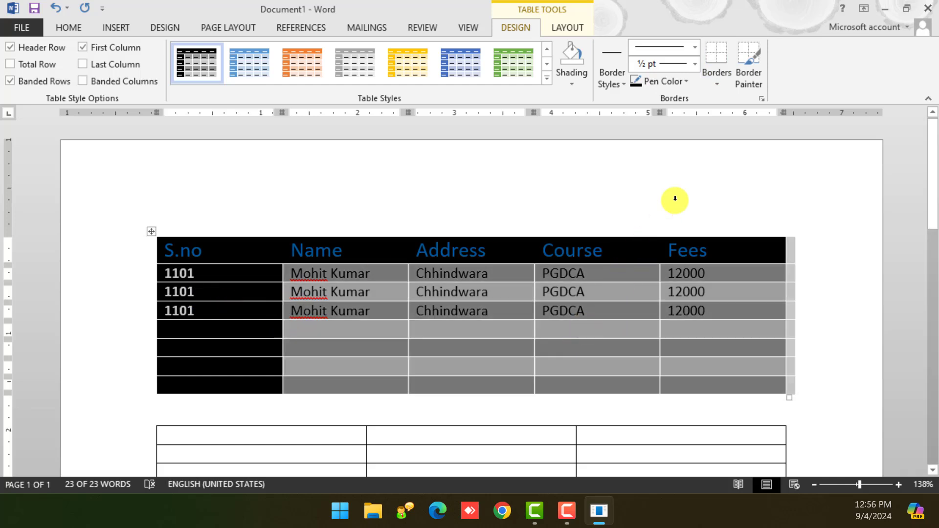
Step: Switch to the Grid Table style with a black header row, then reselect the table
click(546, 78)
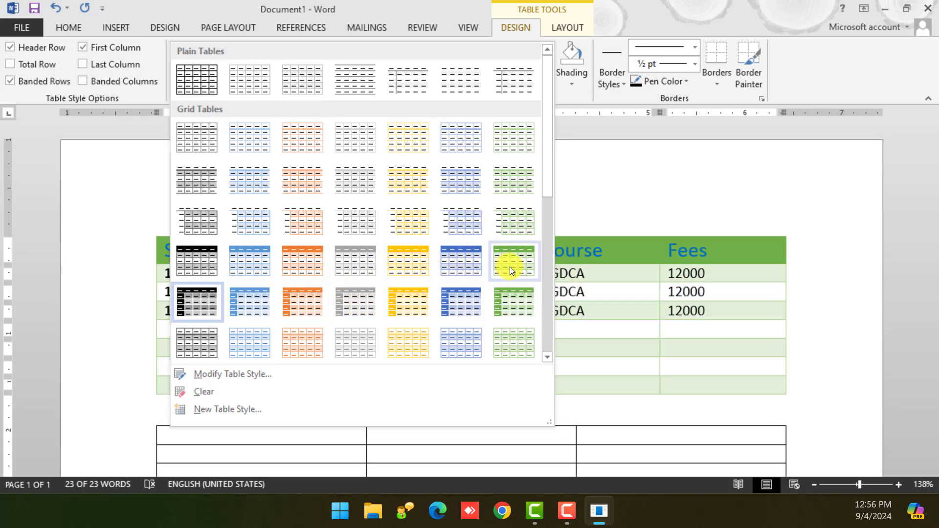
click(218, 264)
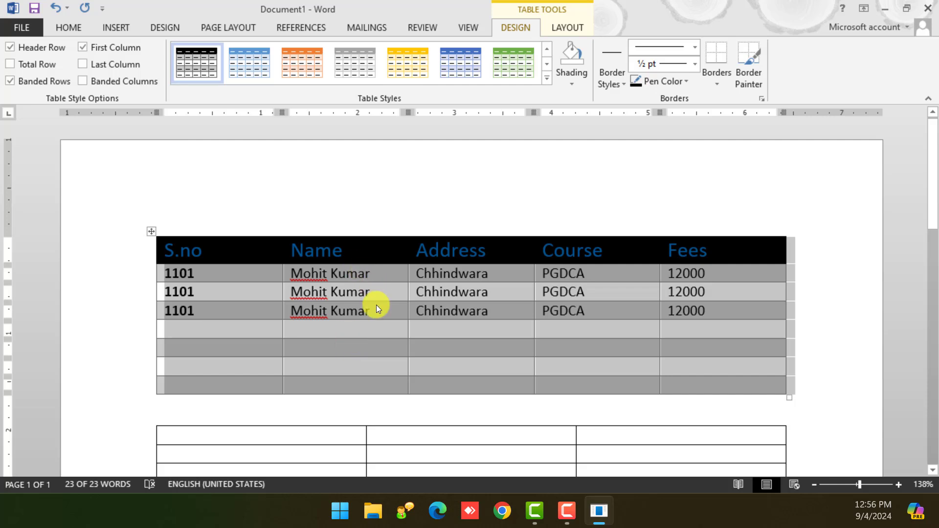
click(151, 231)
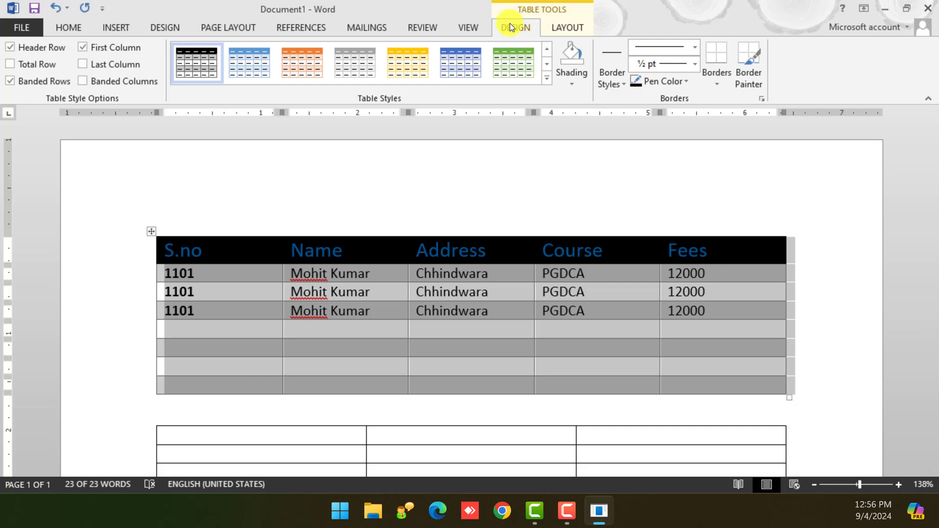
click(351, 412)
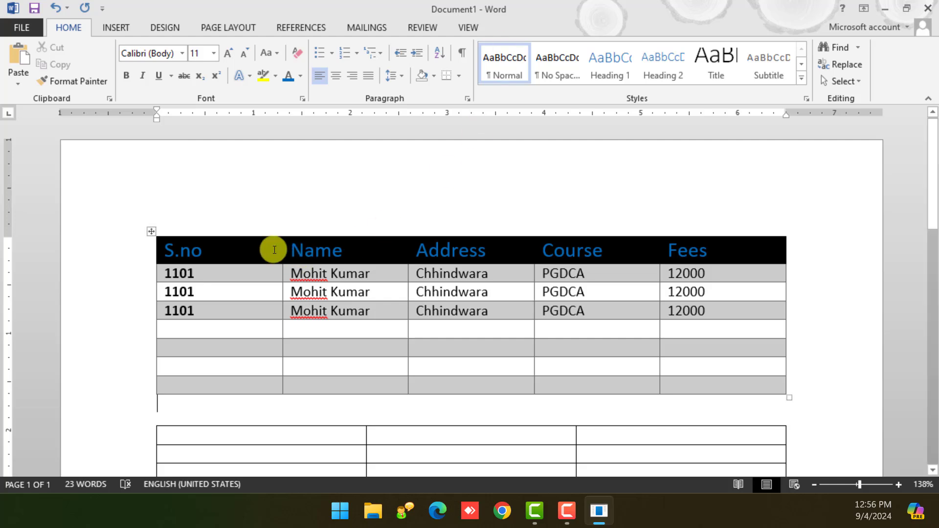
click(152, 231)
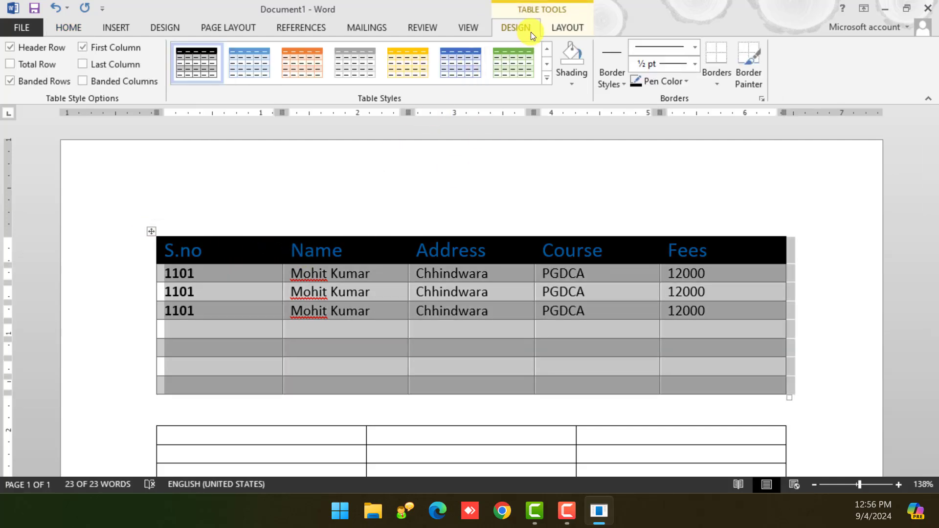
Step: Put the cursor in the Course header cell and show the Table Tools Layout commands
click(461, 273)
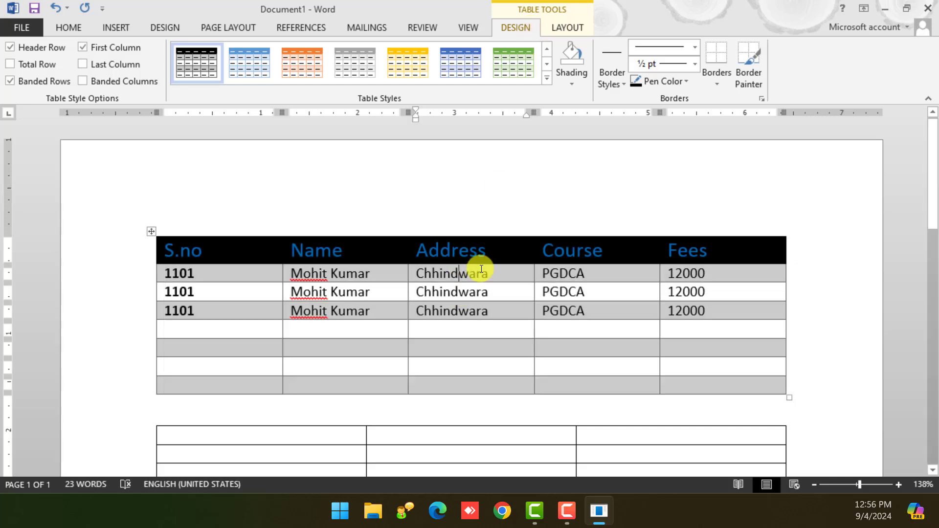
click(627, 252)
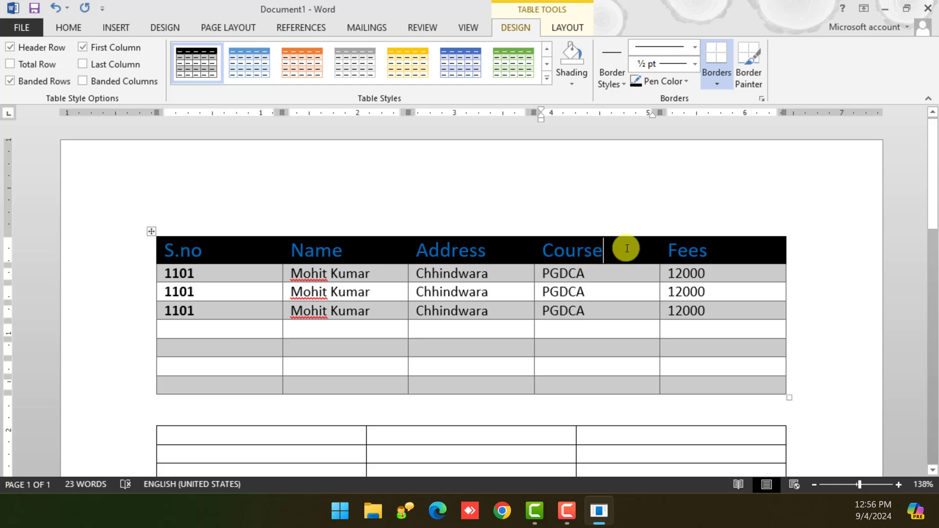
click(561, 26)
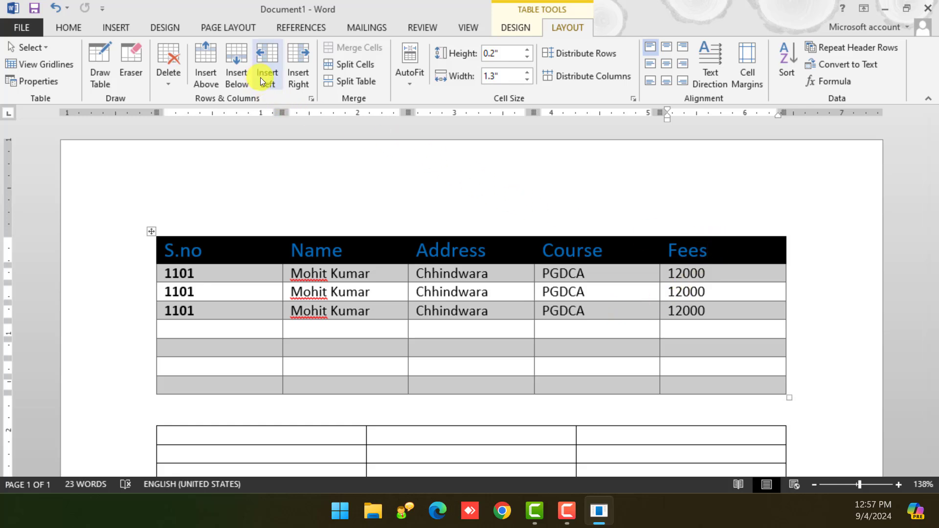
Step: Add a Remark column right of Fees, then delete that column again
click(298, 84)
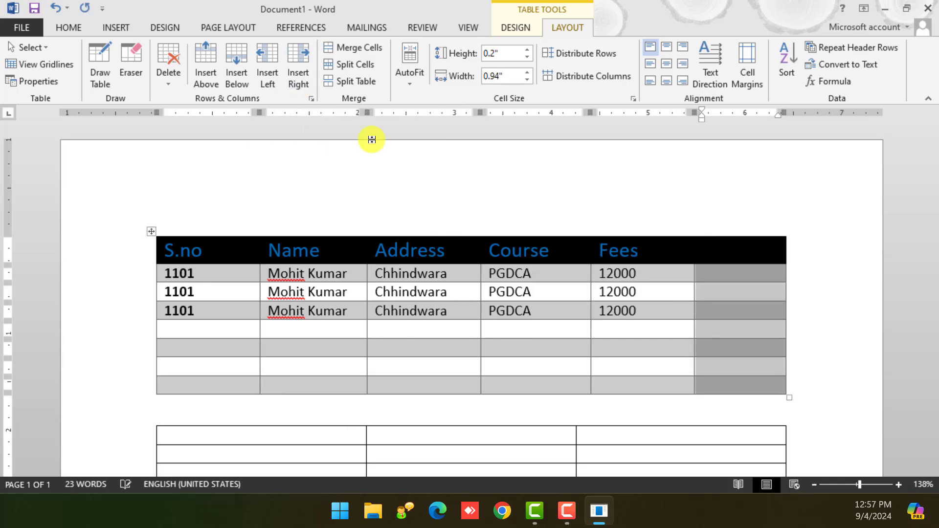
click(755, 250)
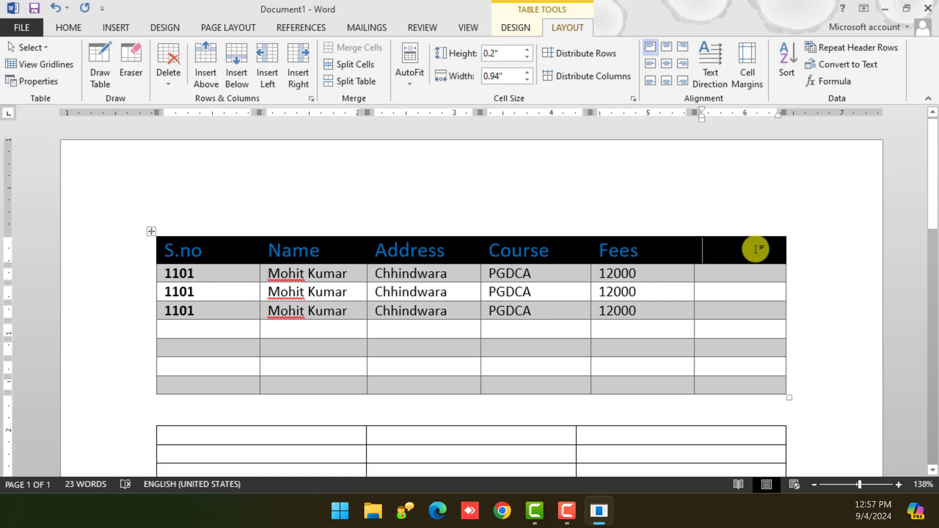
text(Remark)
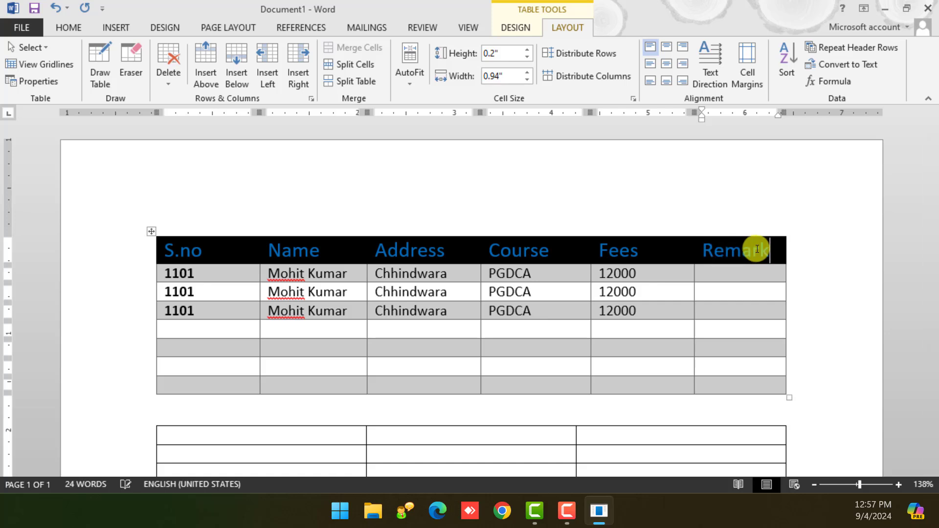
click(727, 289)
click(739, 274)
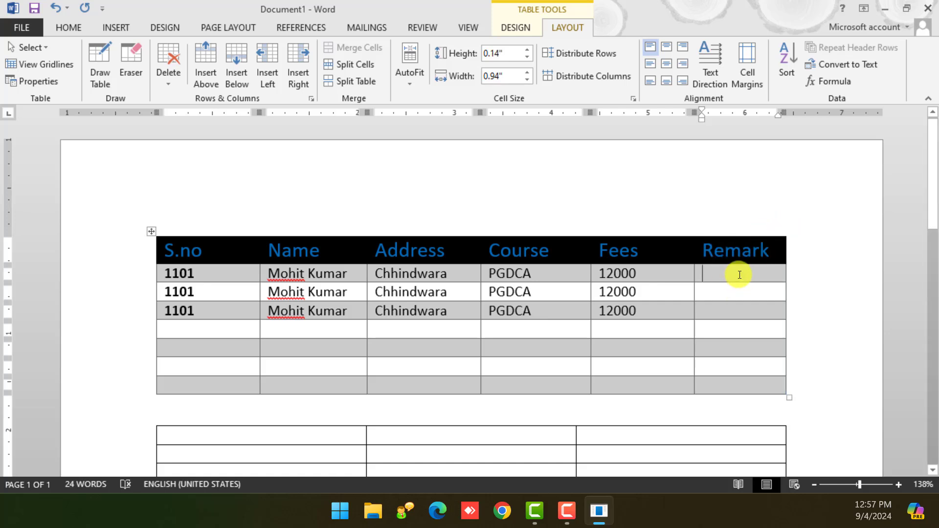
click(740, 253)
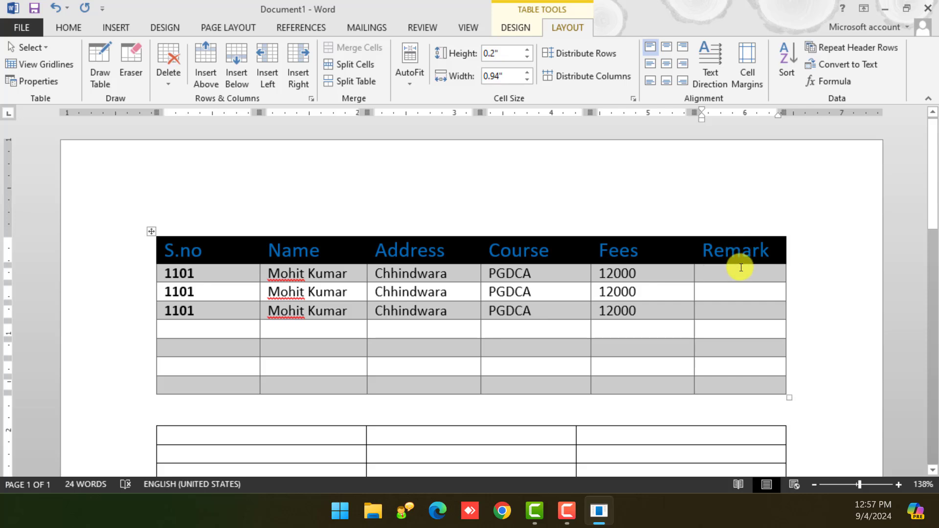
click(172, 84)
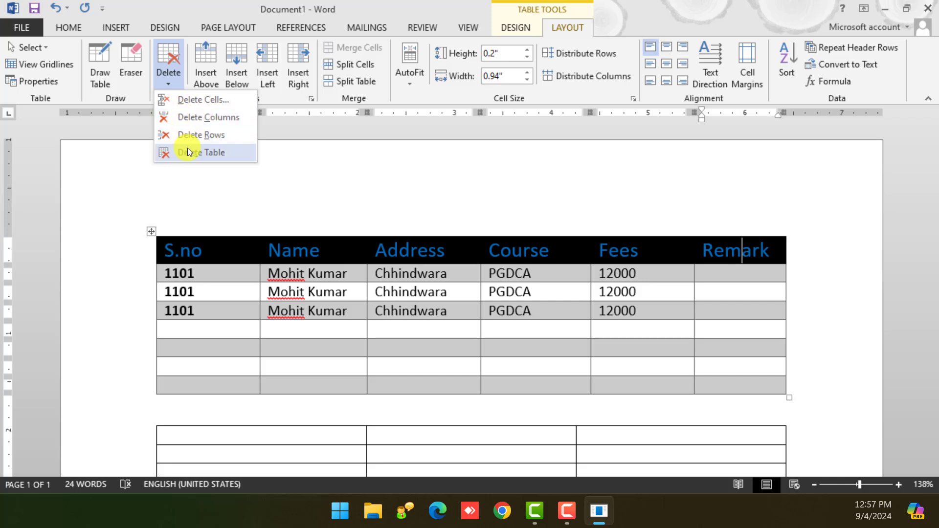
click(211, 117)
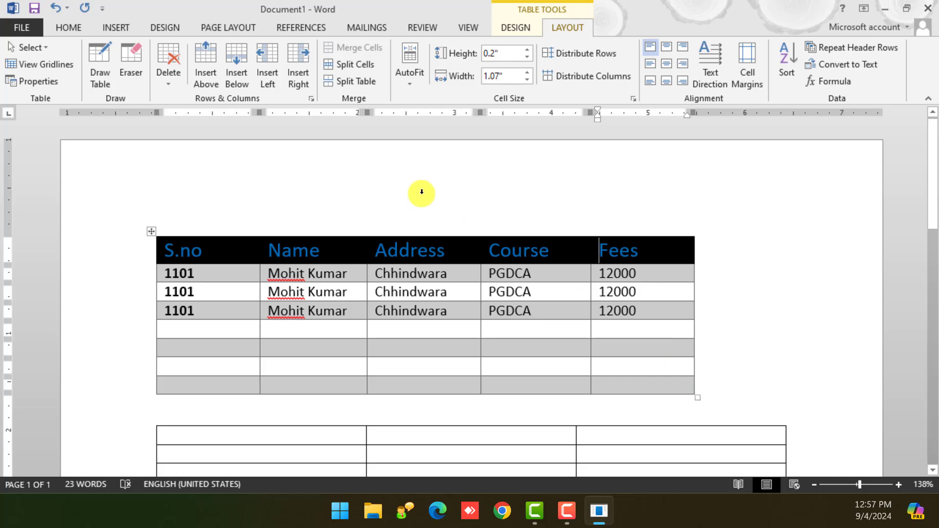
Step: Insert an empty column left of Fees and delete it
click(262, 78)
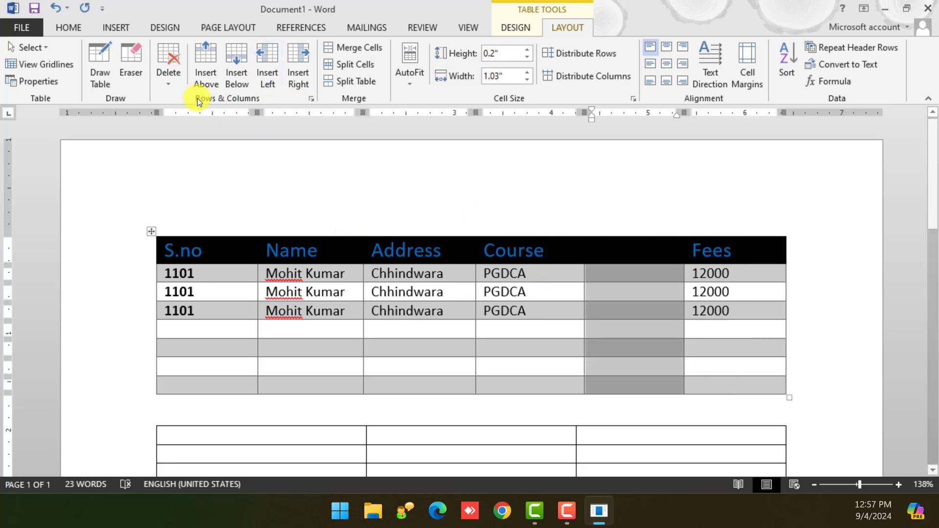
click(171, 85)
click(215, 122)
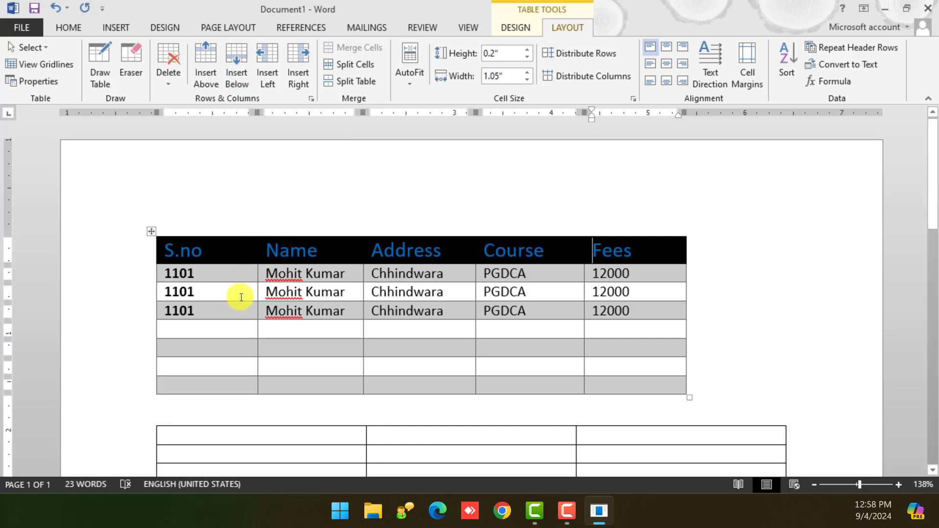
Step: Insert empty rows above and below the 1101 student rows
click(213, 313)
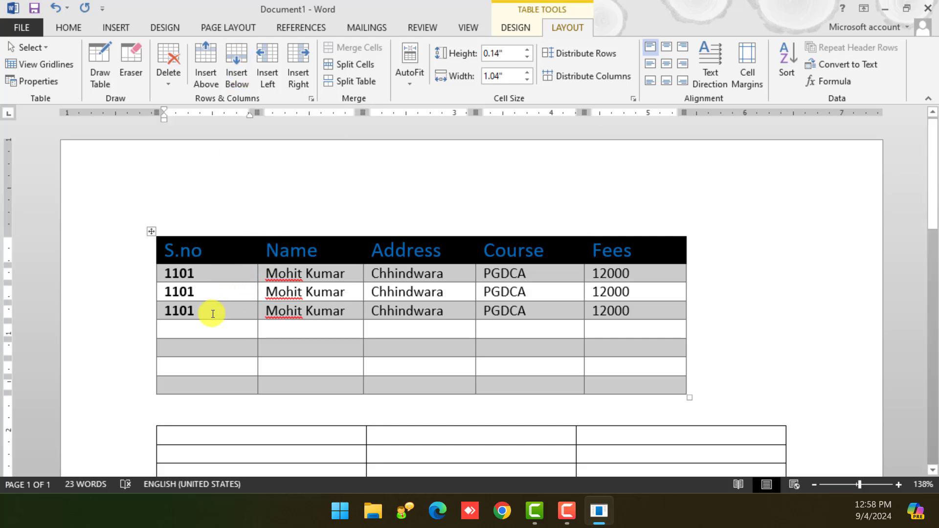
click(199, 294)
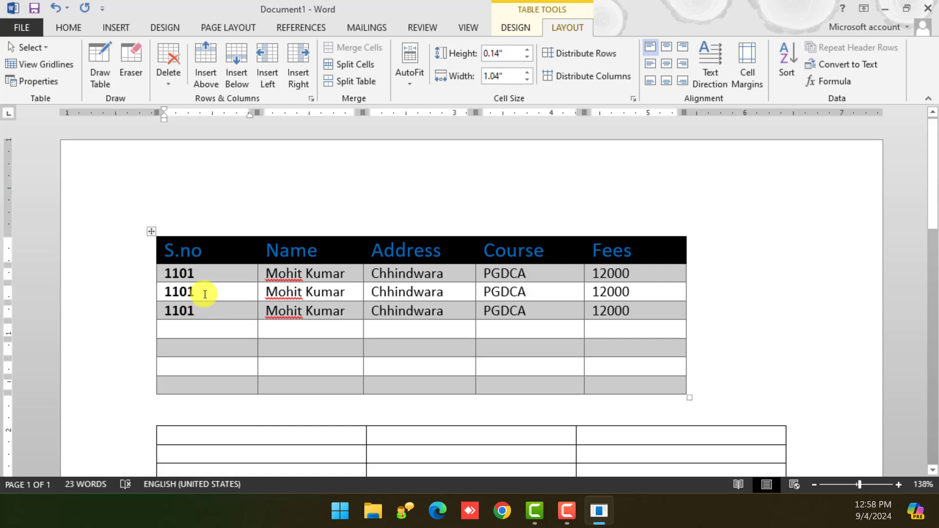
click(209, 74)
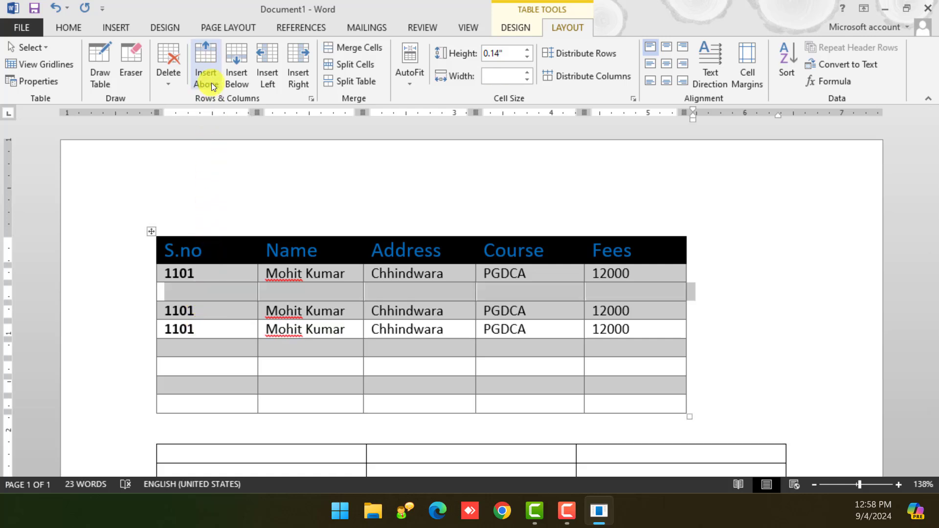
click(203, 311)
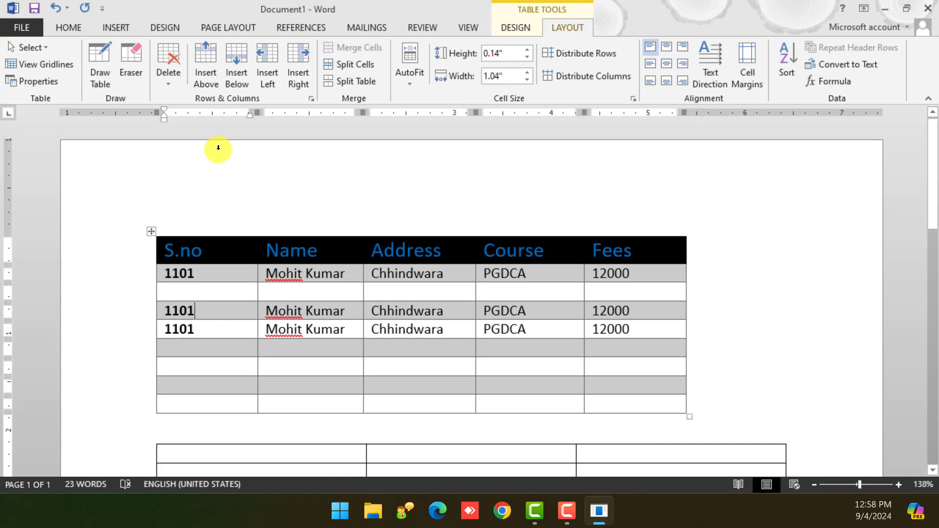
click(236, 78)
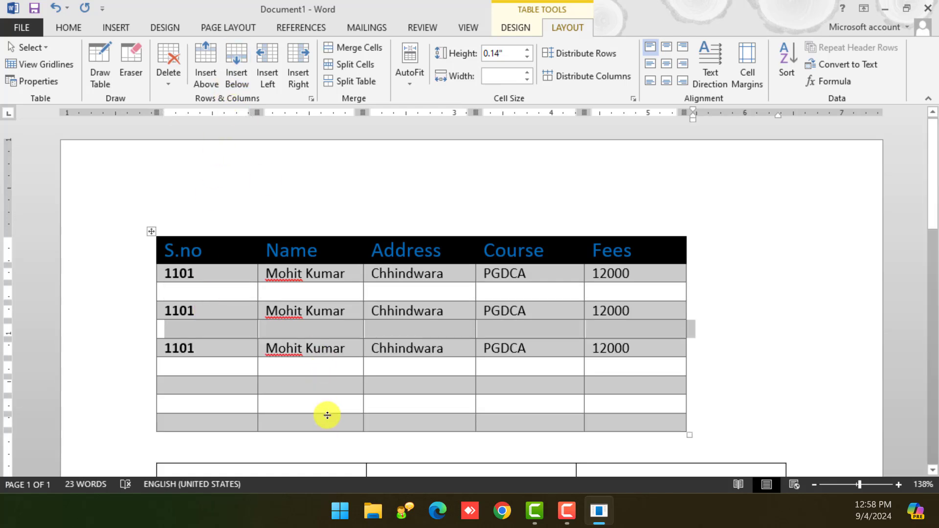
Step: Delete both empty rows so the 1101 student rows sit together
click(236, 292)
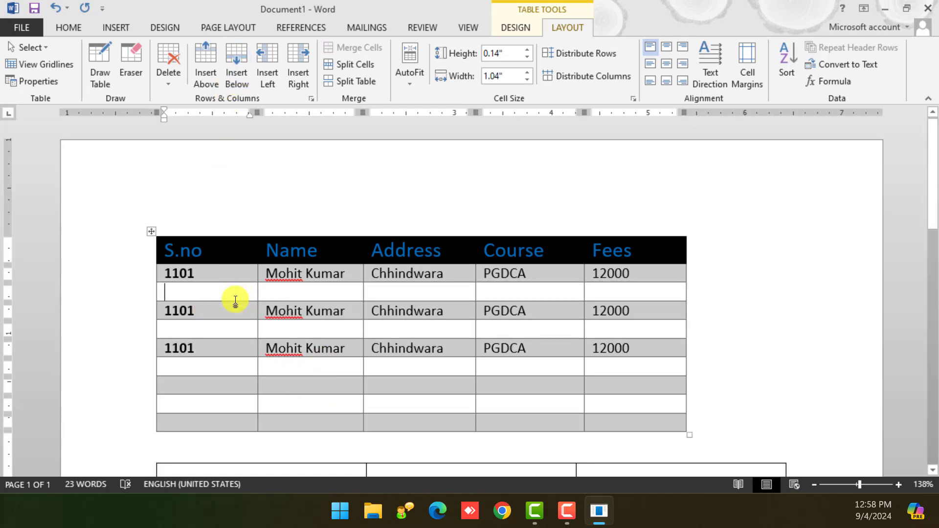
click(166, 84)
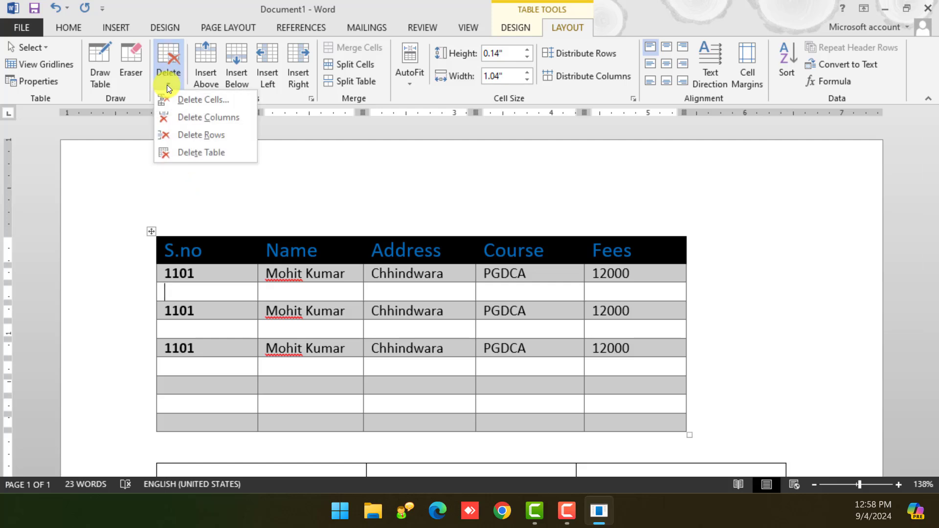
click(205, 134)
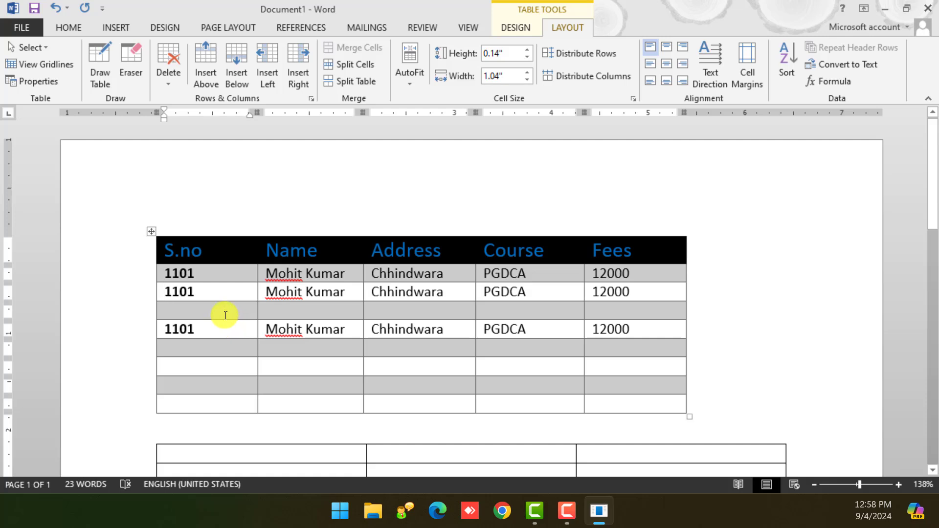
click(169, 78)
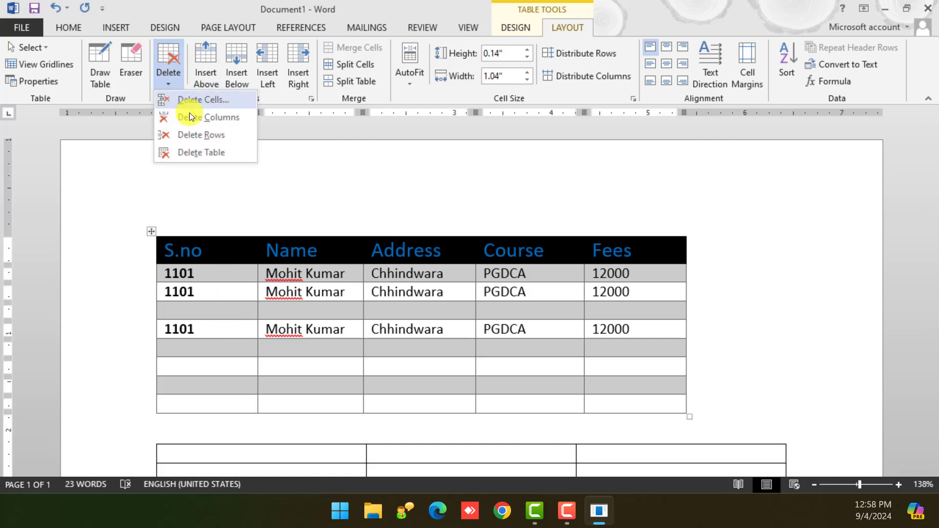
click(202, 137)
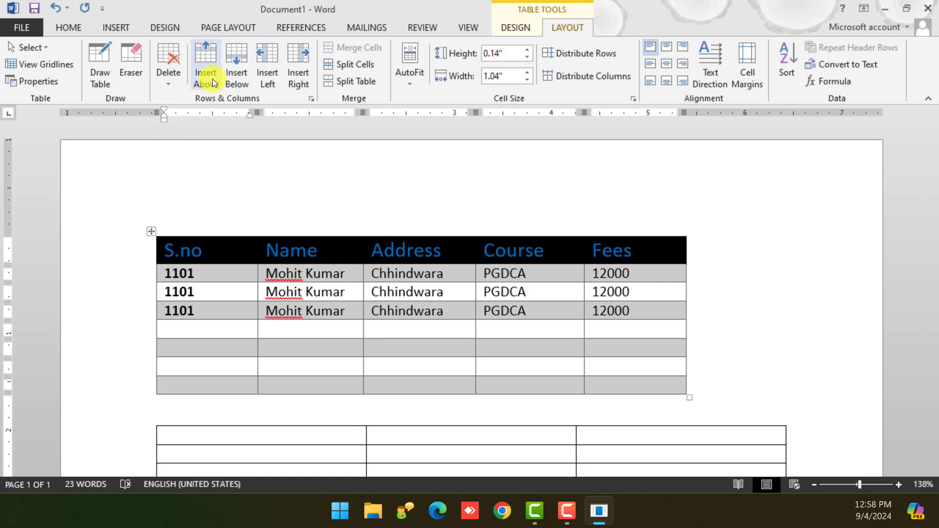
Step: Resize the student table from its corner, widening it then settling at a moderate width
click(405, 351)
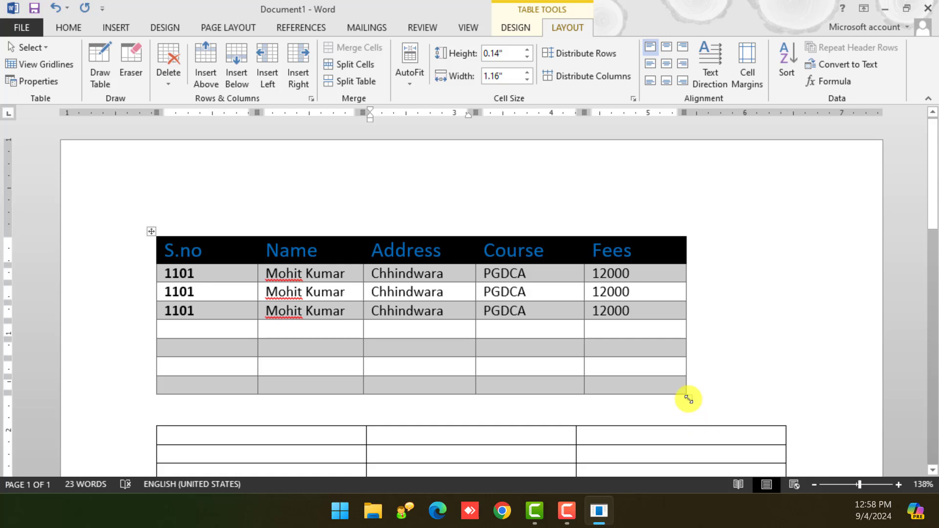
drag(689, 396, 768, 396)
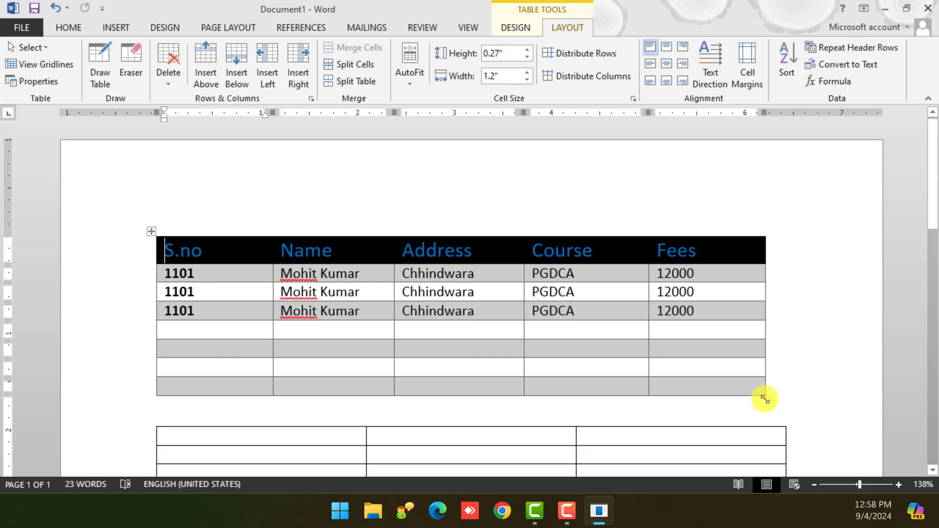
mouse_move(767, 397)
mouse_down()
mouse_move(484, 408)
mouse_move(792, 410)
mouse_move(782, 405)
mouse_up()
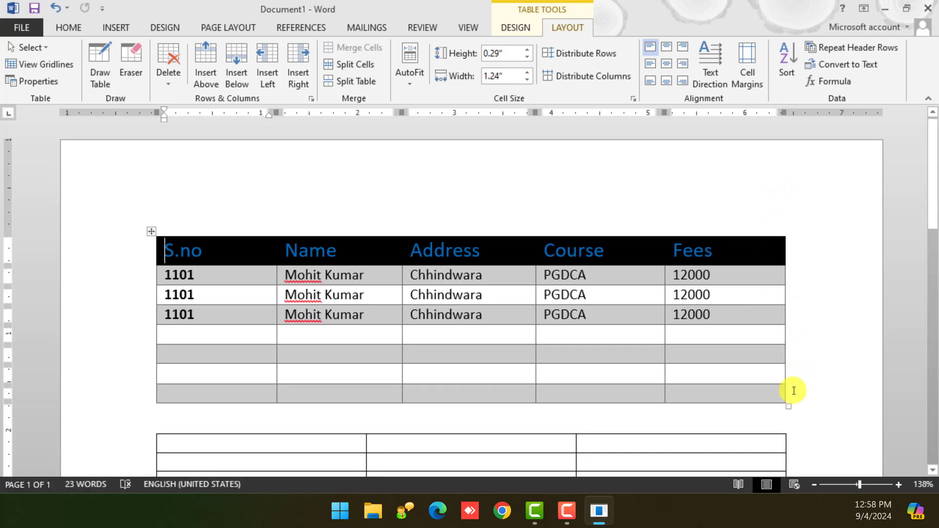
drag(788, 407, 881, 400)
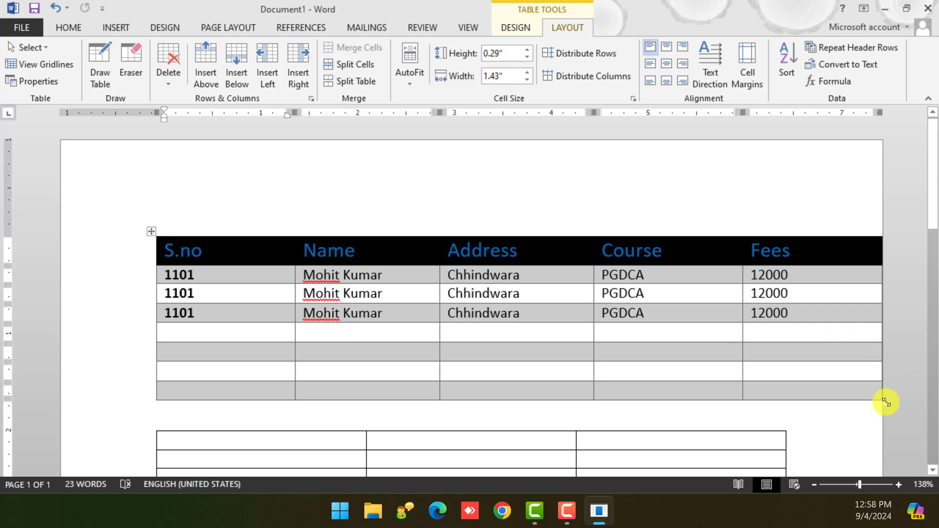
drag(886, 403, 783, 404)
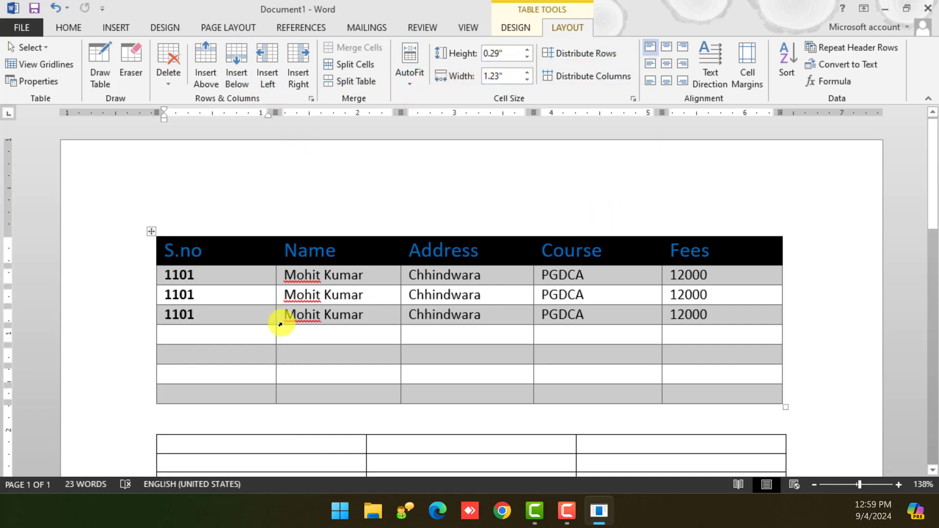
Step: Make the table rows taller (header about 0.72 inch) and select the first student's name
drag(784, 408, 784, 430)
scroll(625, 341, up, 3)
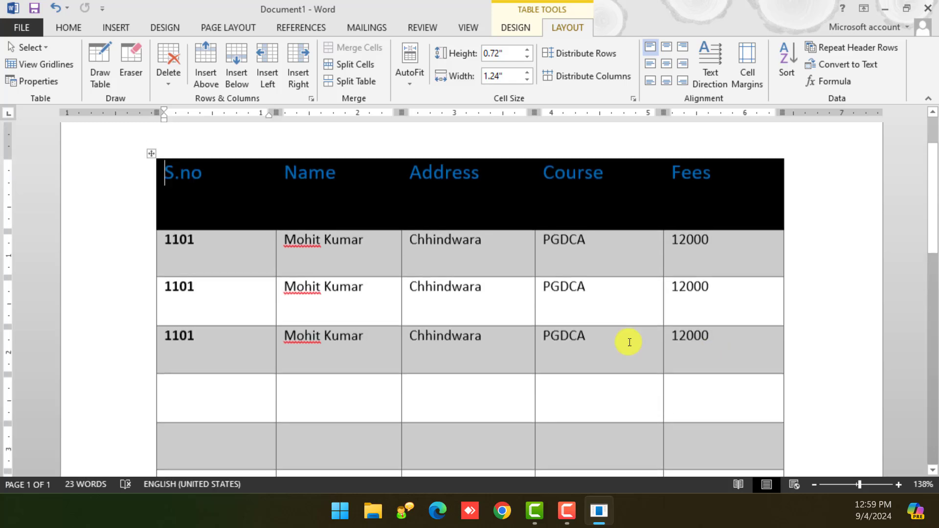
click(71, 30)
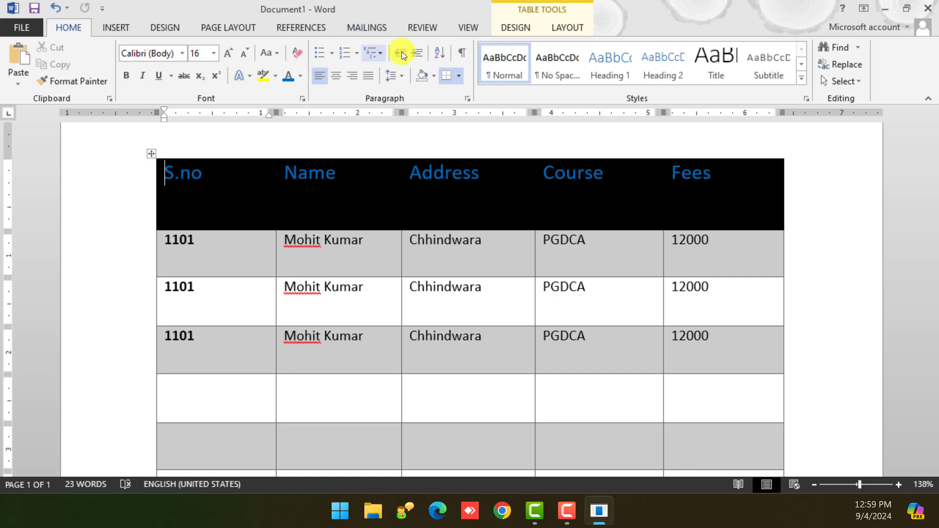
click(572, 29)
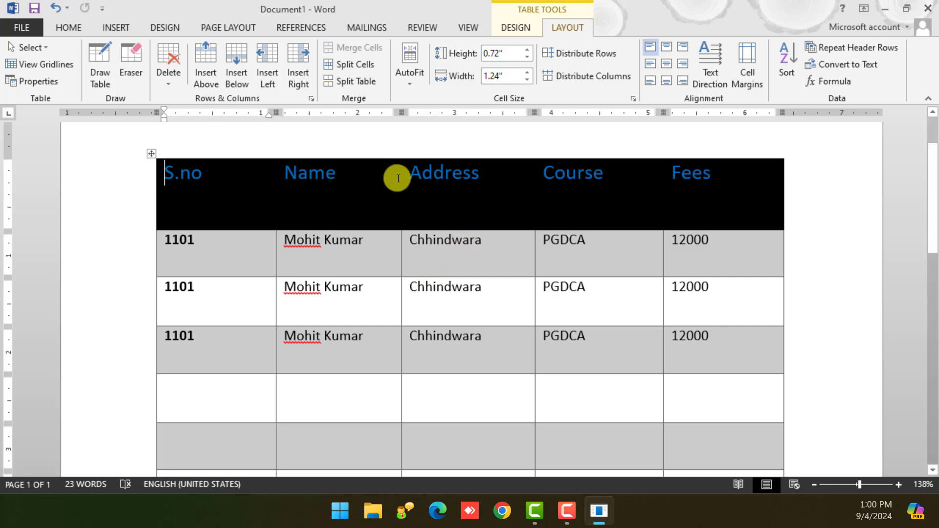
drag(290, 240, 346, 237)
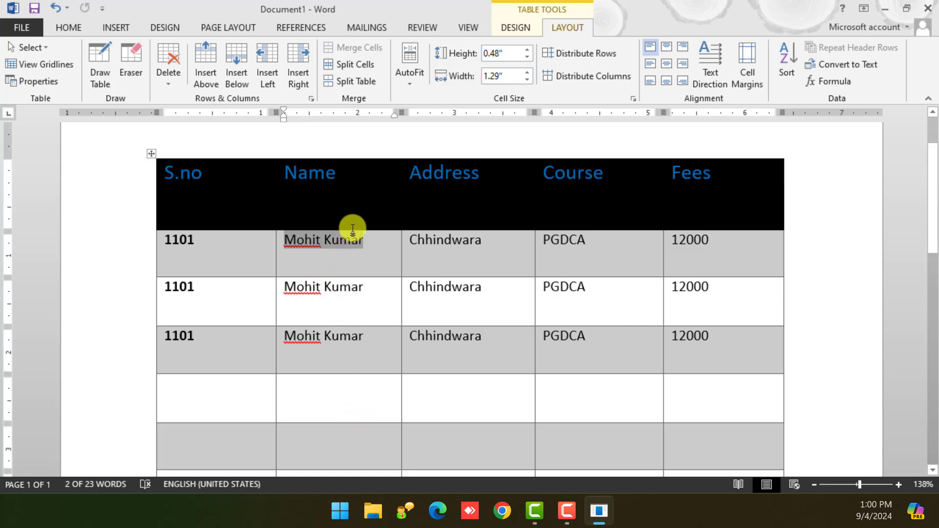
Step: Try each cell alignment, finishing with the first student's name aligned bottom right
click(665, 48)
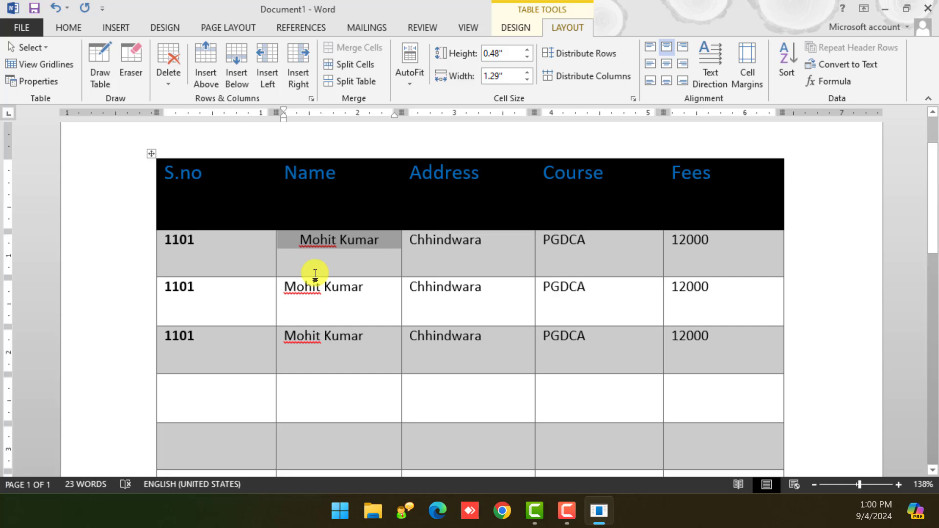
click(685, 48)
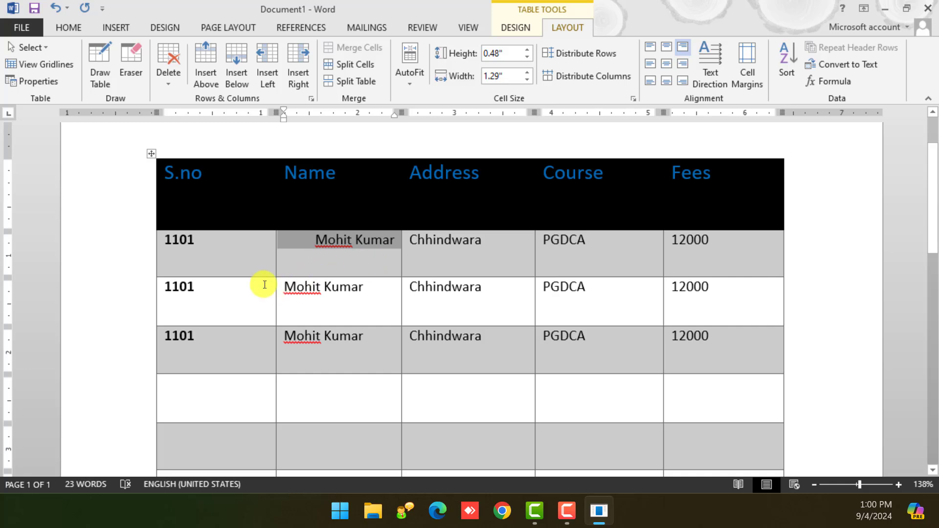
click(681, 66)
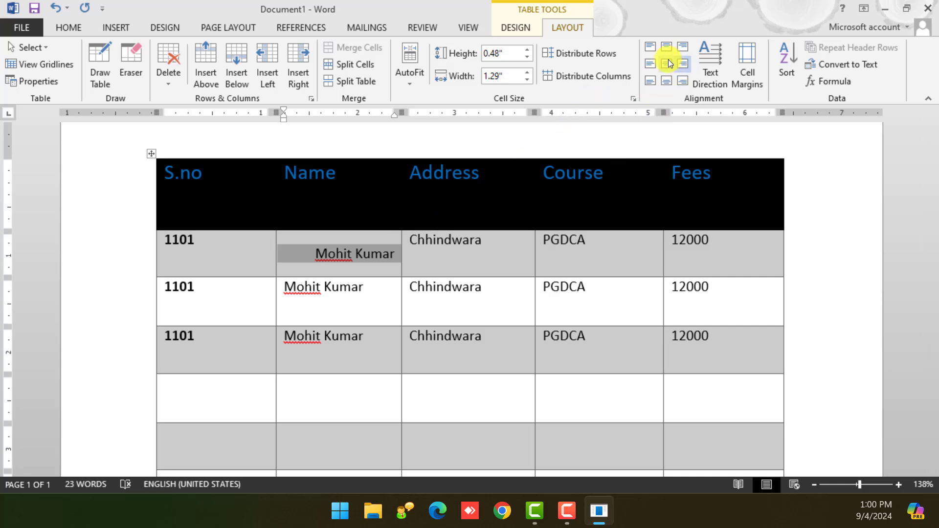
click(668, 63)
click(644, 67)
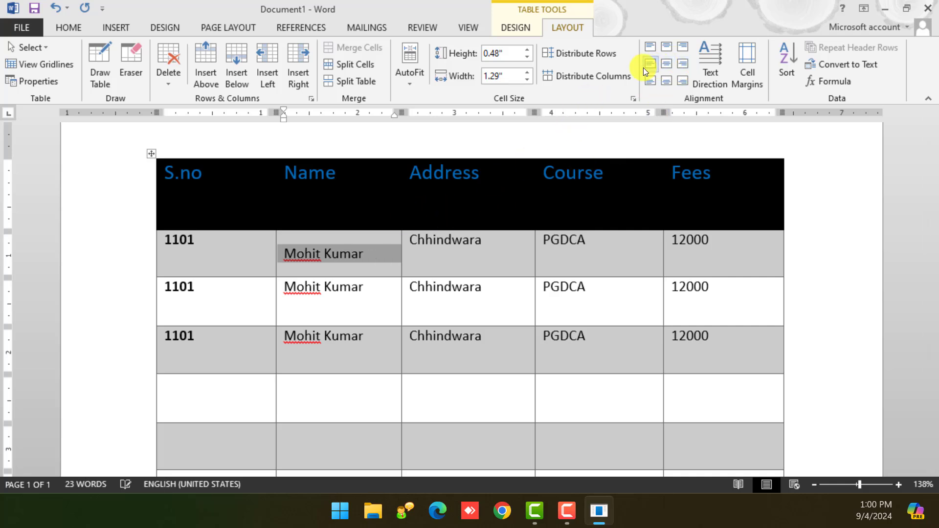
click(650, 80)
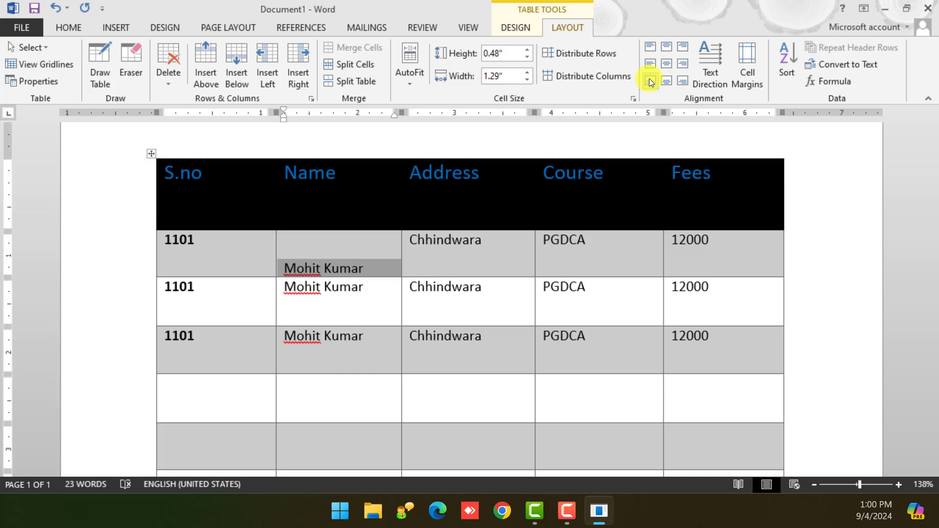
click(665, 79)
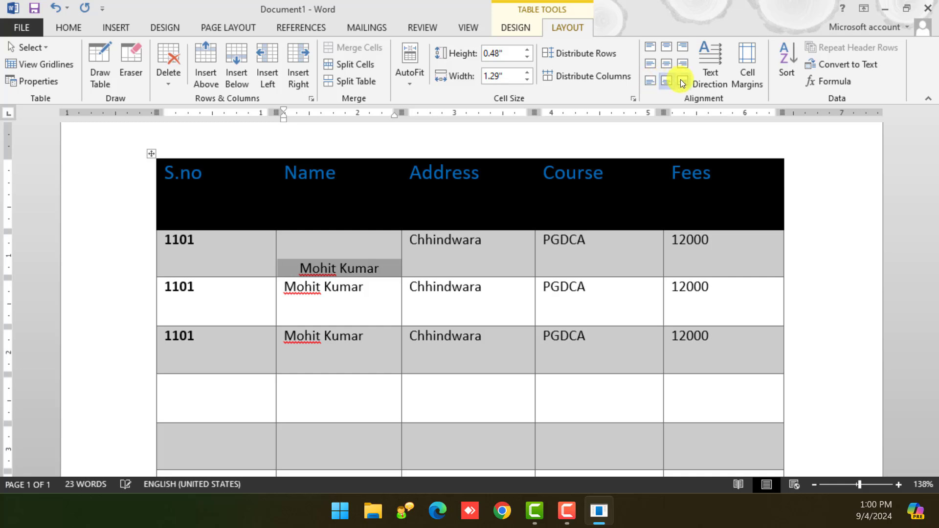
click(683, 80)
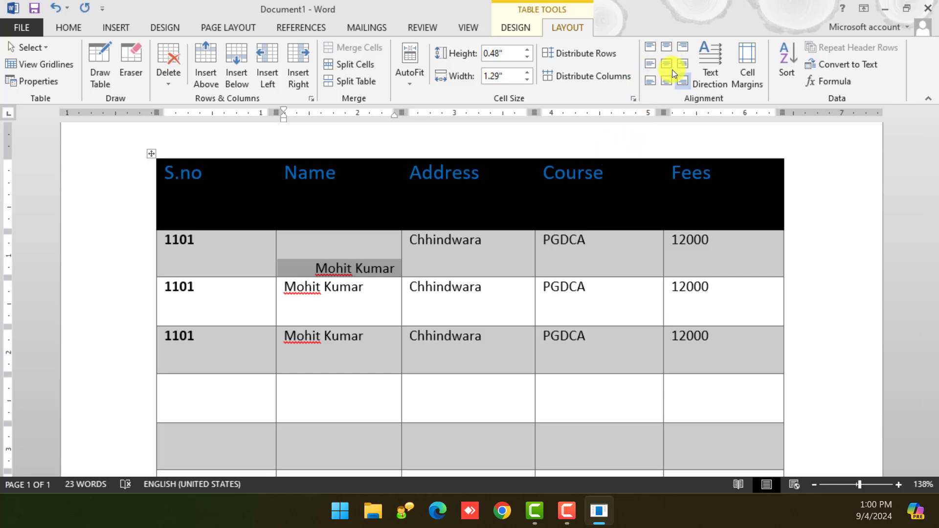
Step: Remove the four blank bottom rows so only the header and three student rows remain
scroll(311, 189, down, 2)
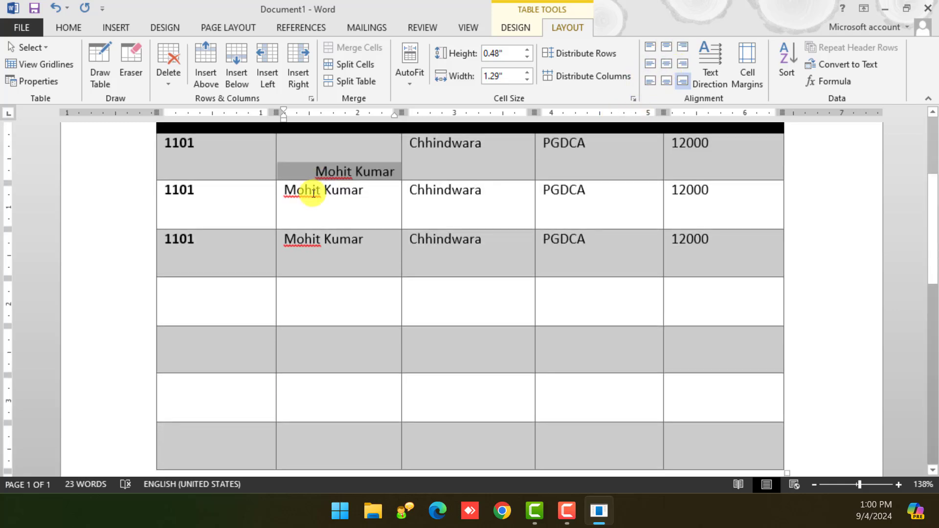
scroll(314, 194, up, 2)
scroll(311, 245, down, 4)
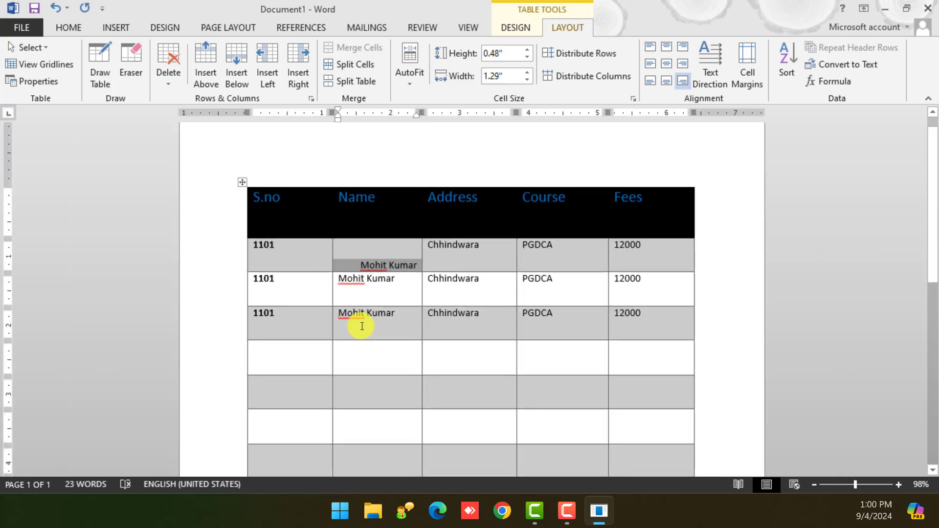
scroll(361, 325, down, 4)
scroll(366, 315, up, 2)
drag(310, 283, 668, 342)
drag(300, 218, 650, 332)
click(166, 81)
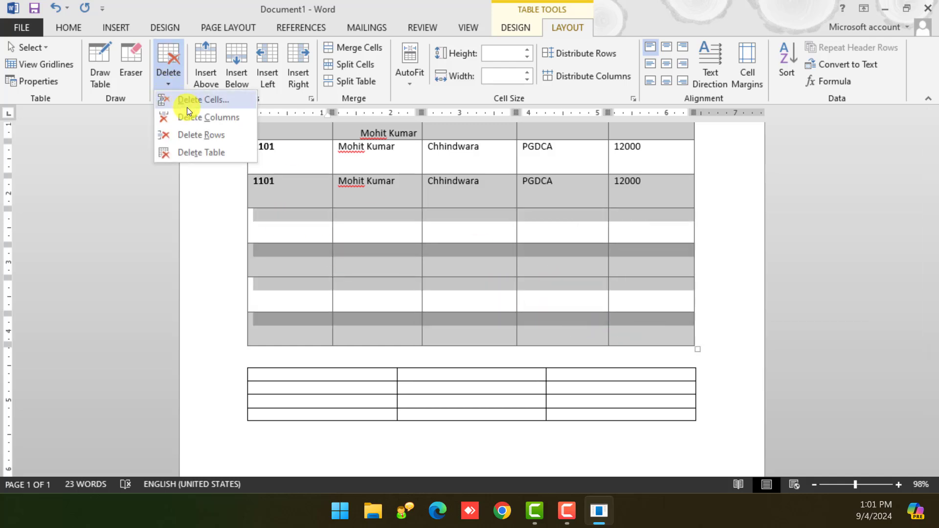
click(202, 131)
scroll(405, 294, up, 3)
scroll(321, 232, up, 2)
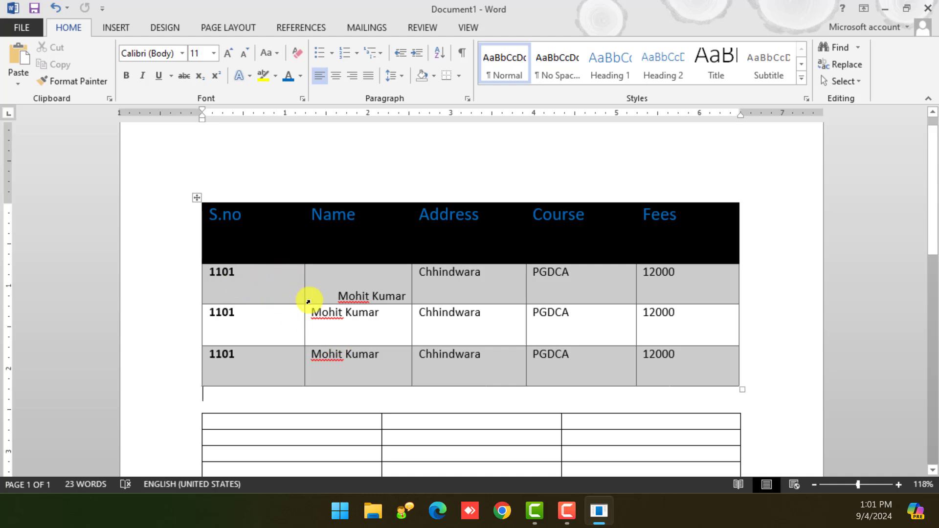
click(269, 232)
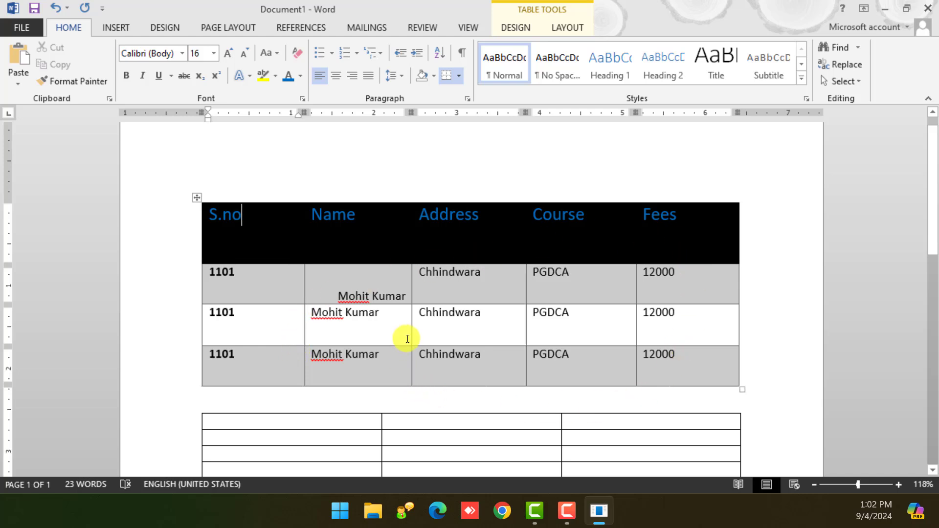
click(198, 197)
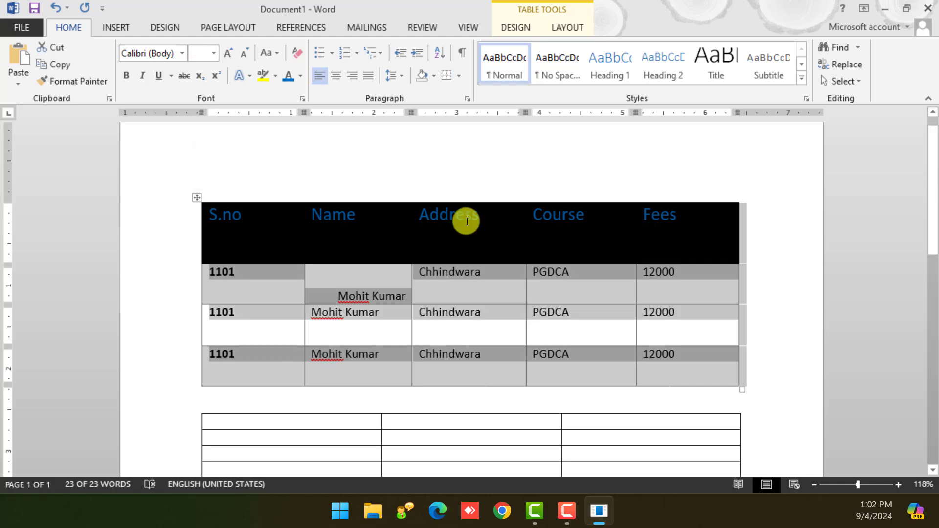
click(557, 28)
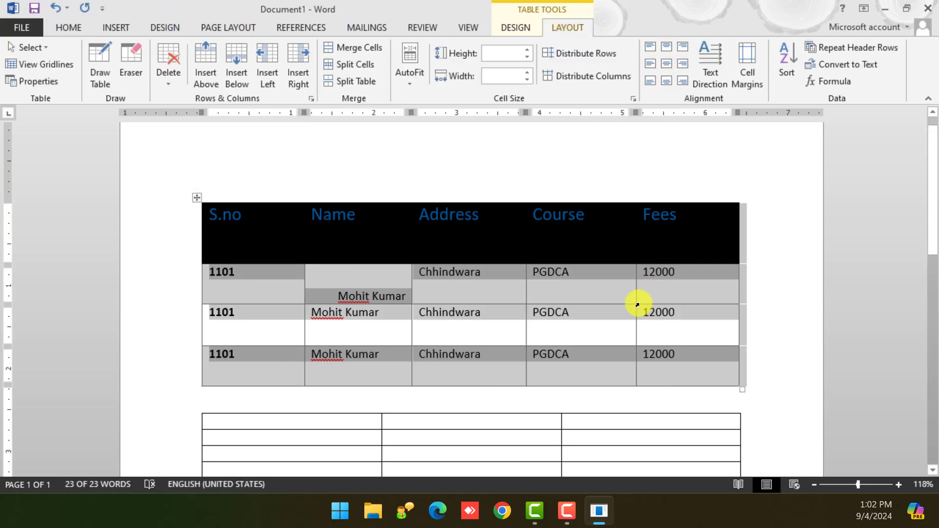
click(650, 330)
click(671, 389)
click(681, 366)
key(Tab)
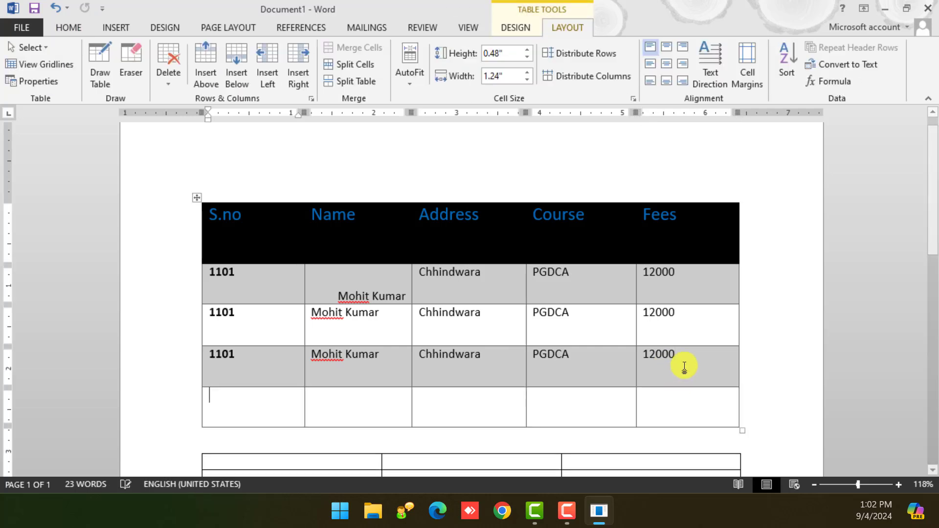
click(689, 393)
ctrl+scroll(690, 336, up, 2)
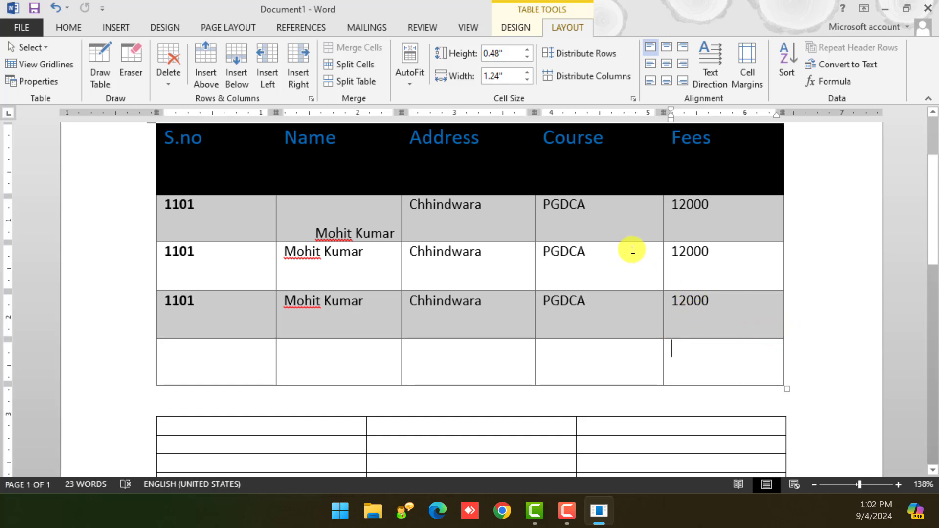
click(822, 81)
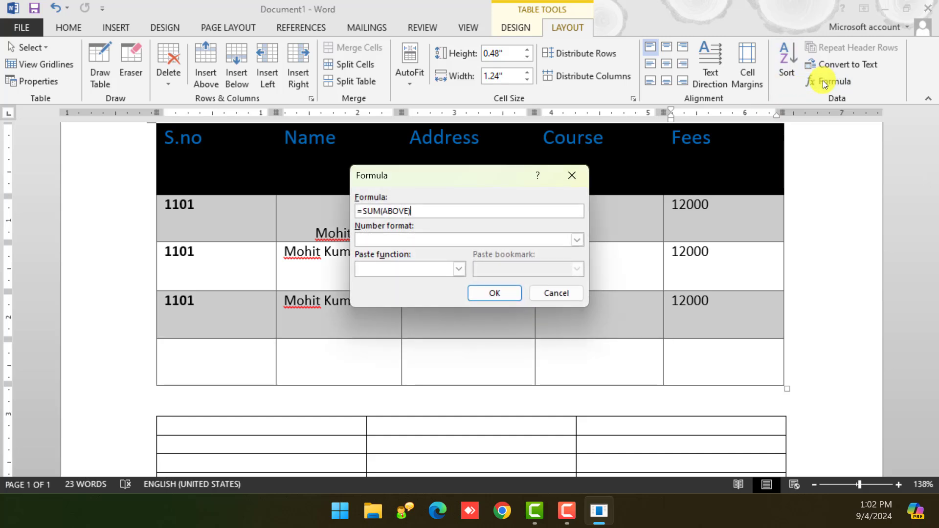
drag(509, 171, 484, 130)
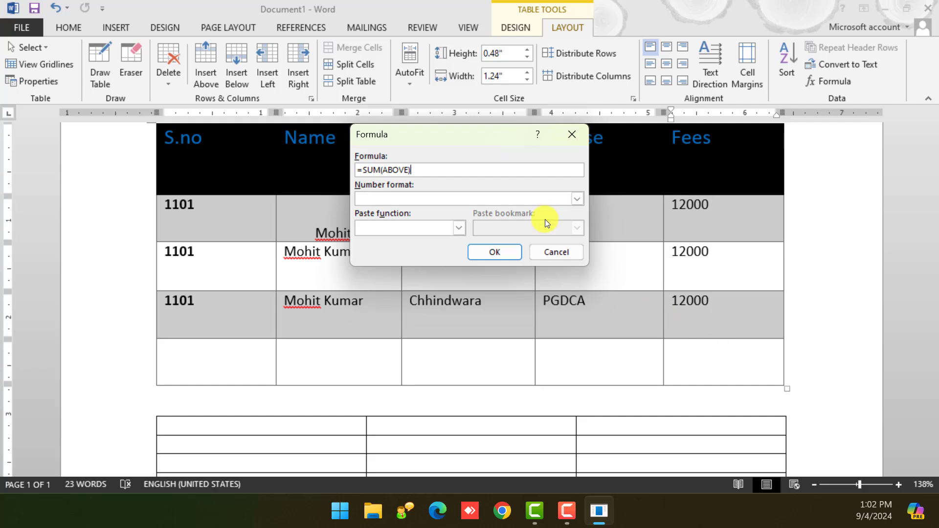
click(543, 244)
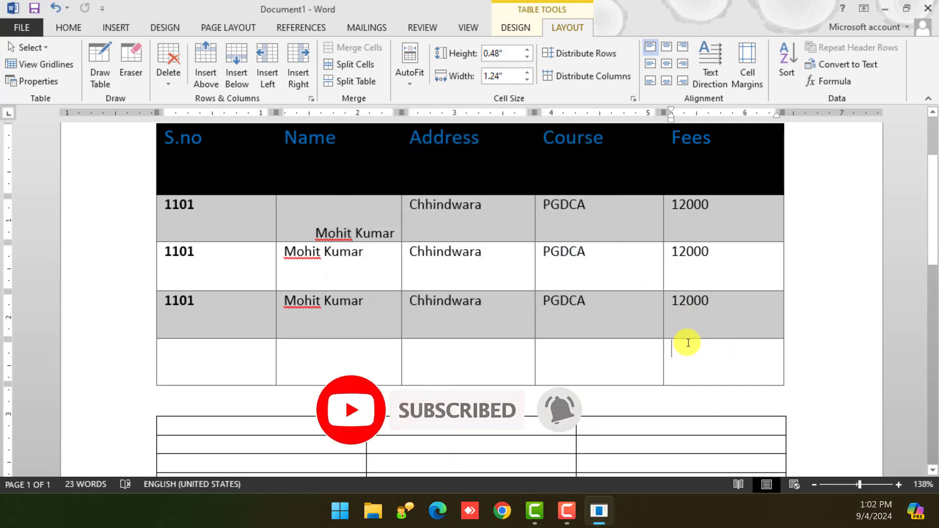
click(635, 347)
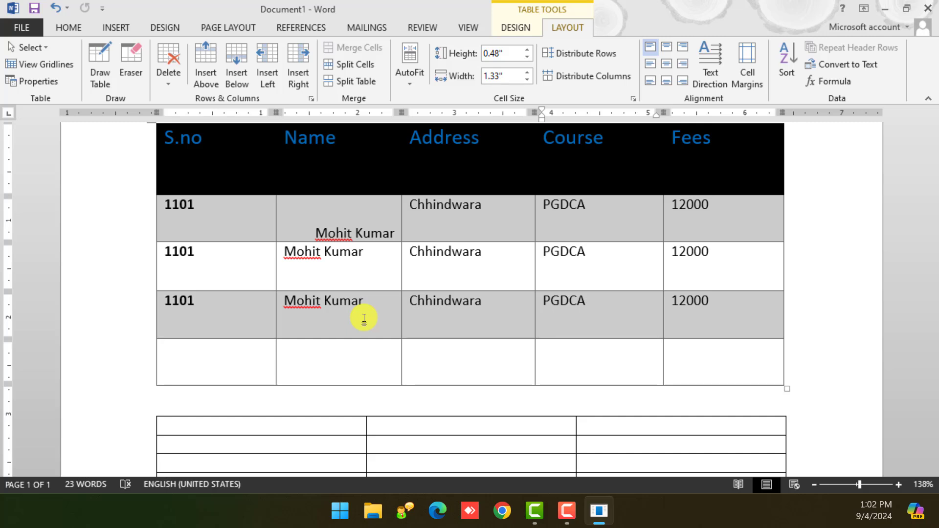
click(740, 371)
click(836, 82)
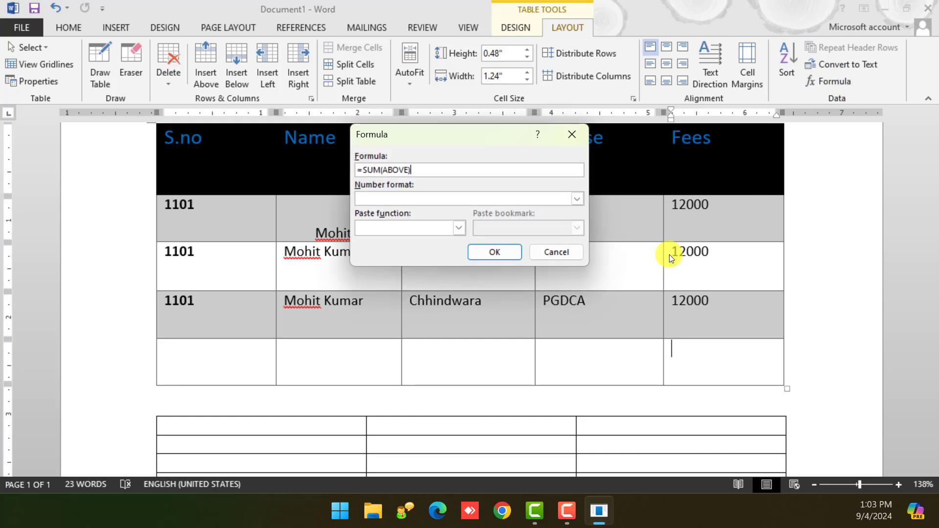
click(512, 248)
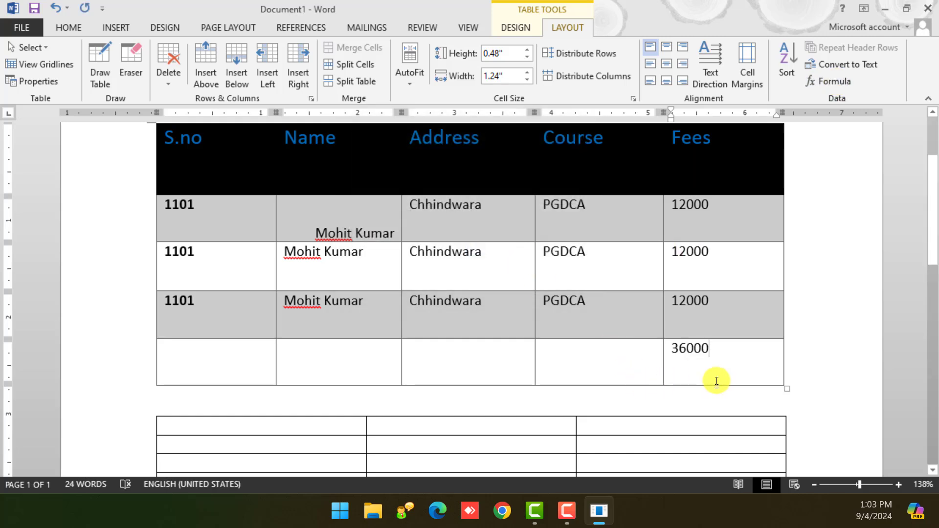
key(ctrl+z)
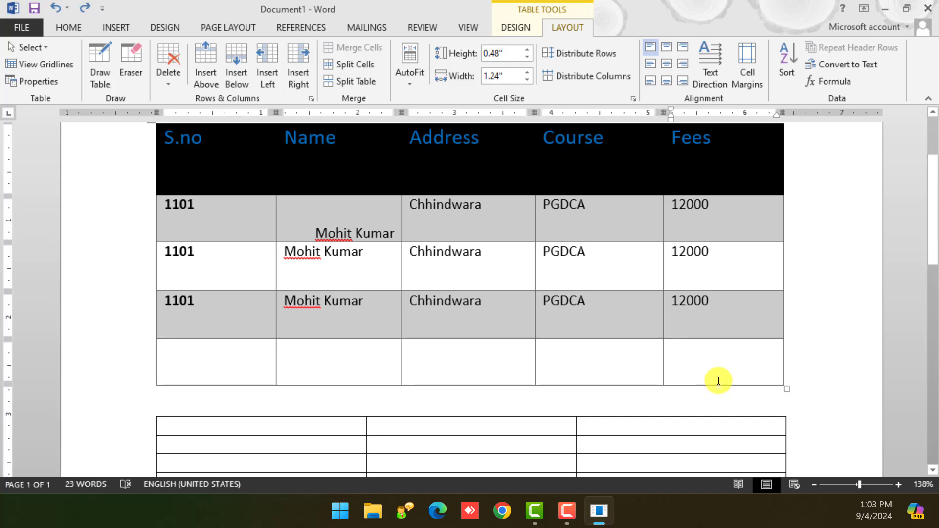
Step: Enter 15000, clear the third row's 12000 fee, and add a new row with a =SUM(ABOVE) fees total
text(15000)
drag(710, 302, 660, 303)
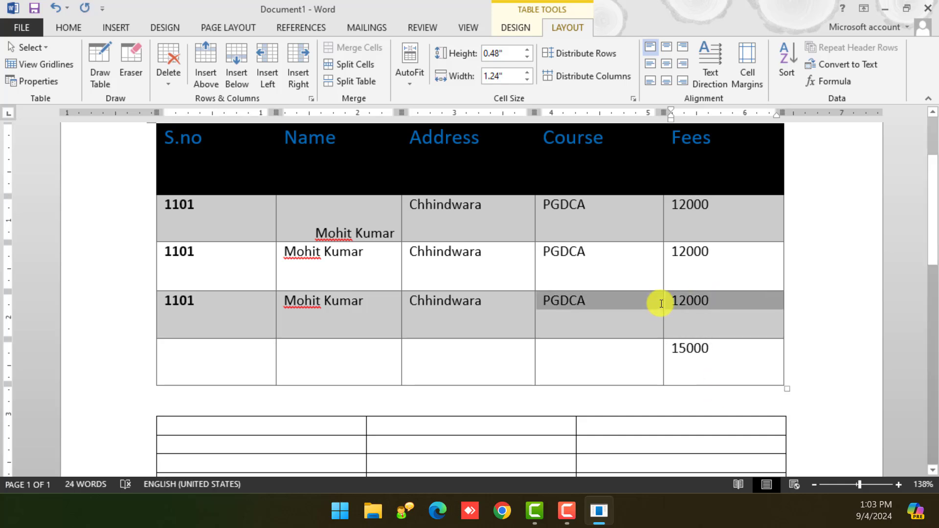
key(BackSpace)
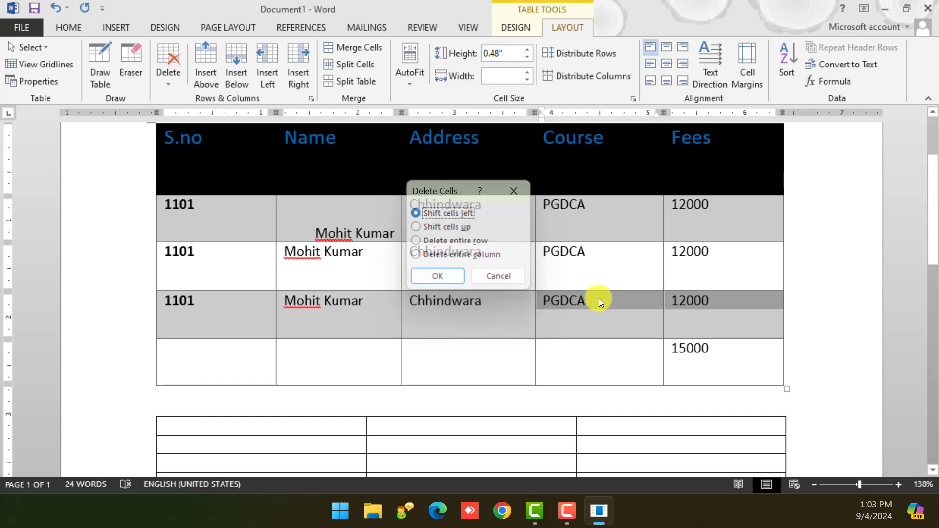
key(Escape)
drag(721, 306, 665, 303)
key(BackSpace)
click(728, 351)
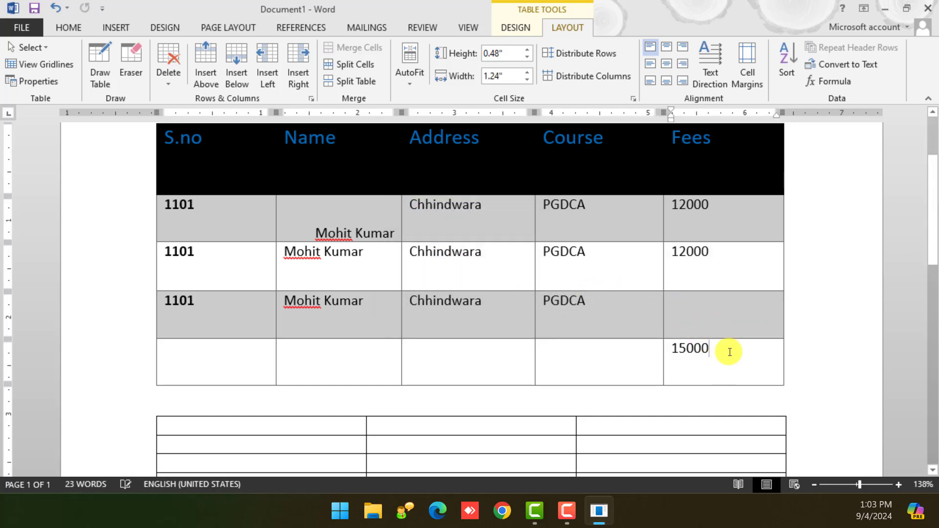
key(Tab)
click(706, 395)
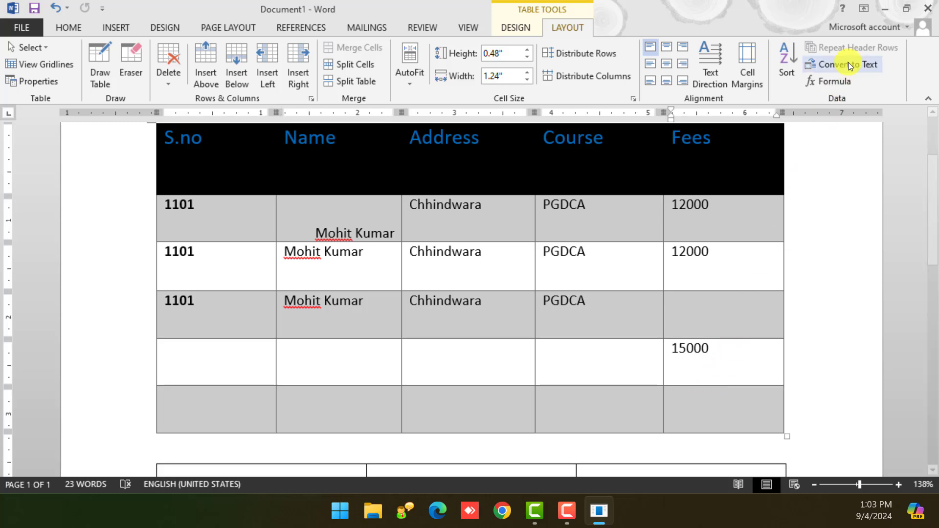
click(837, 81)
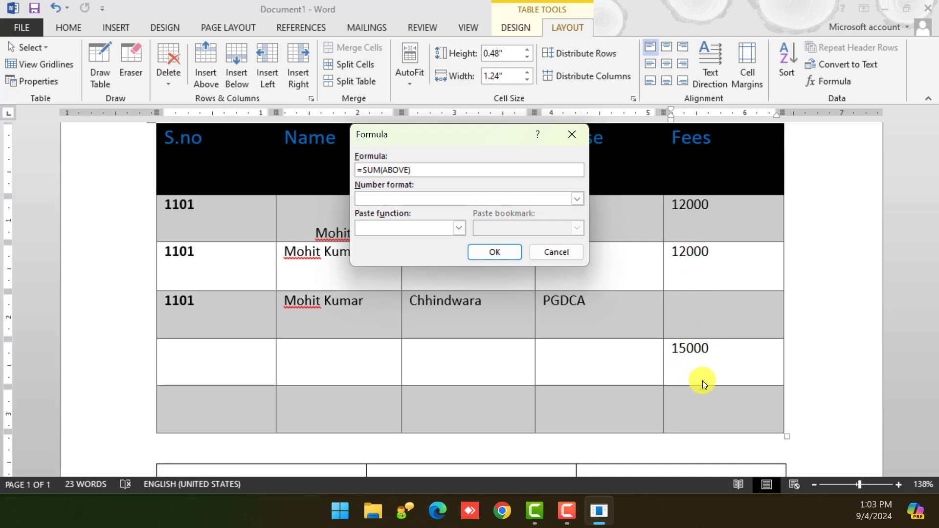
click(501, 254)
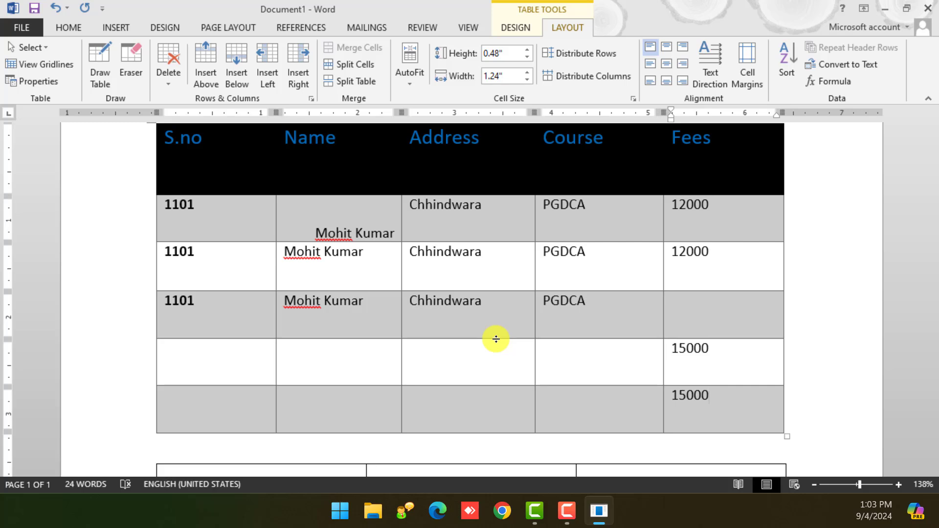
Step: Put 0 in the third row's fee and recompute the Fees total as 39000 with =SUM(ABOVE)
click(690, 310)
text(0)
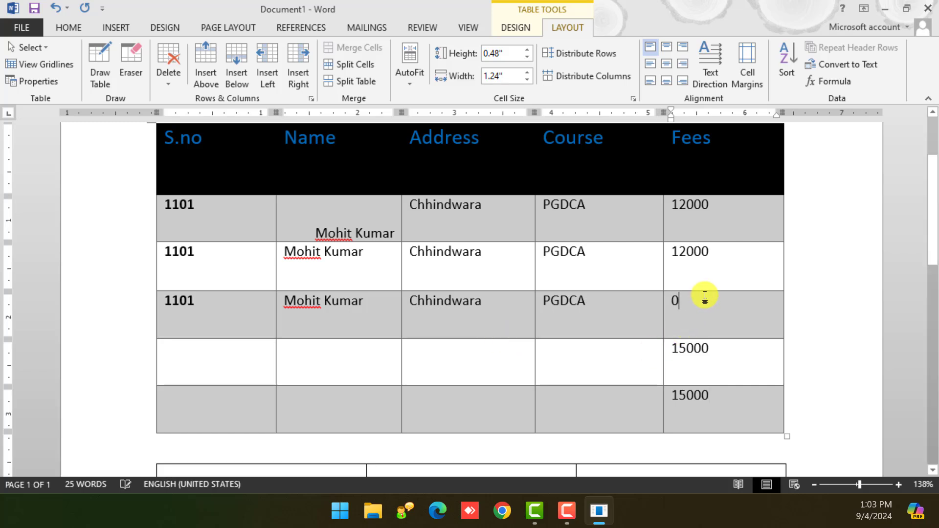
drag(719, 396, 667, 396)
key(Delete)
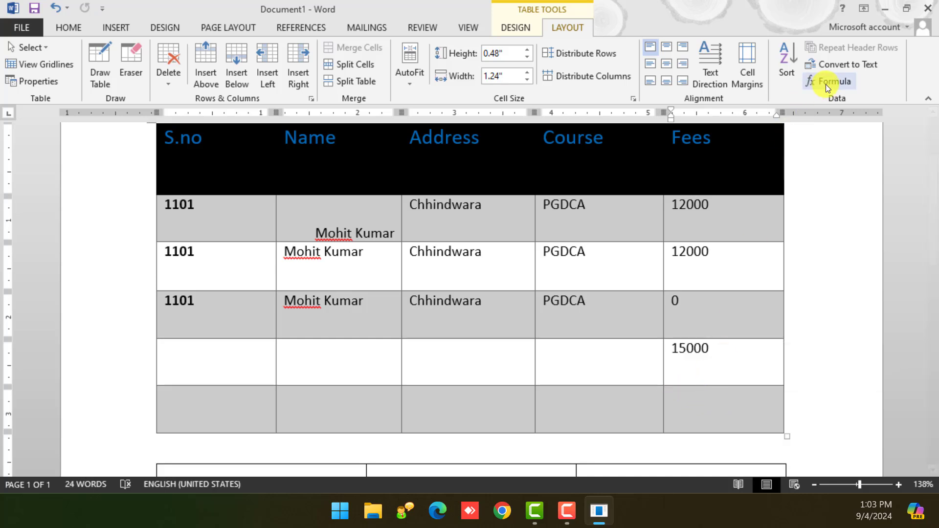
click(826, 82)
click(523, 248)
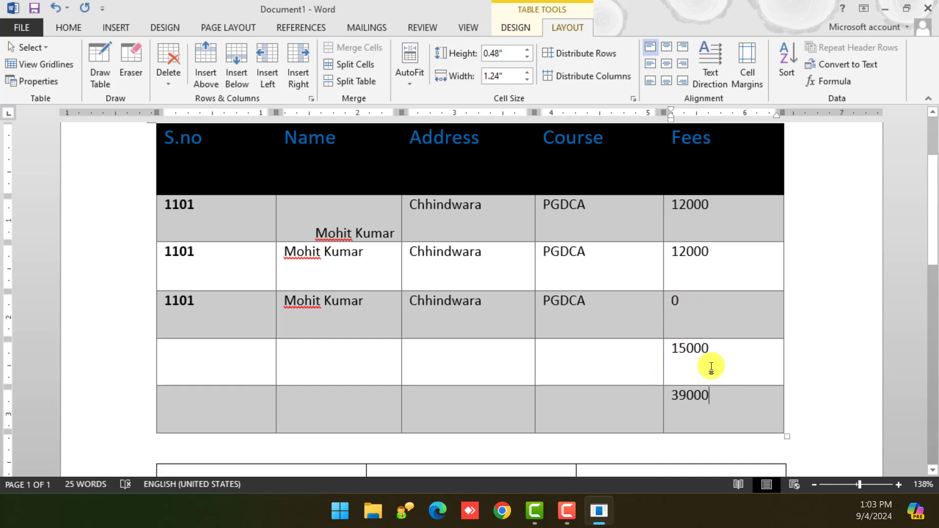
click(603, 391)
scroll(597, 392, down, 4)
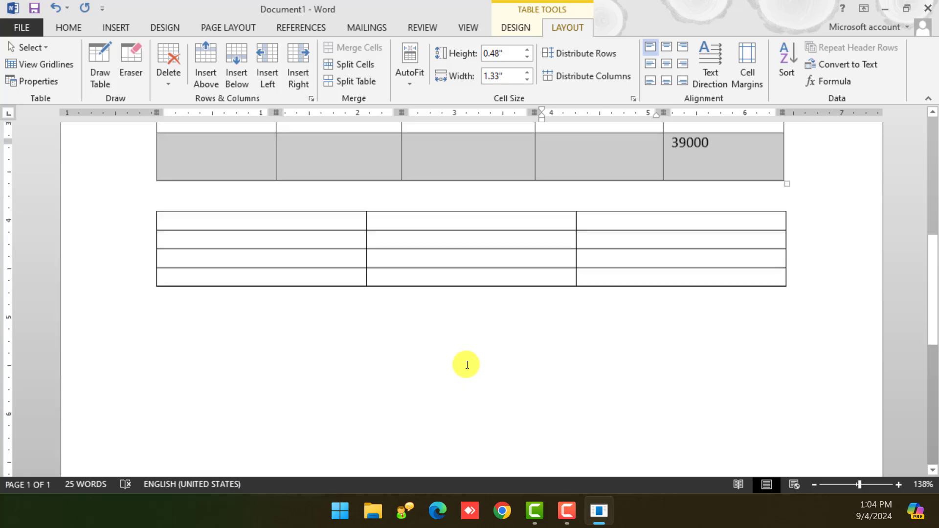
Step: Add a new line under the second table and insert the picture '1' from the Desktop folder
click(356, 314)
key(Return)
key(Return)
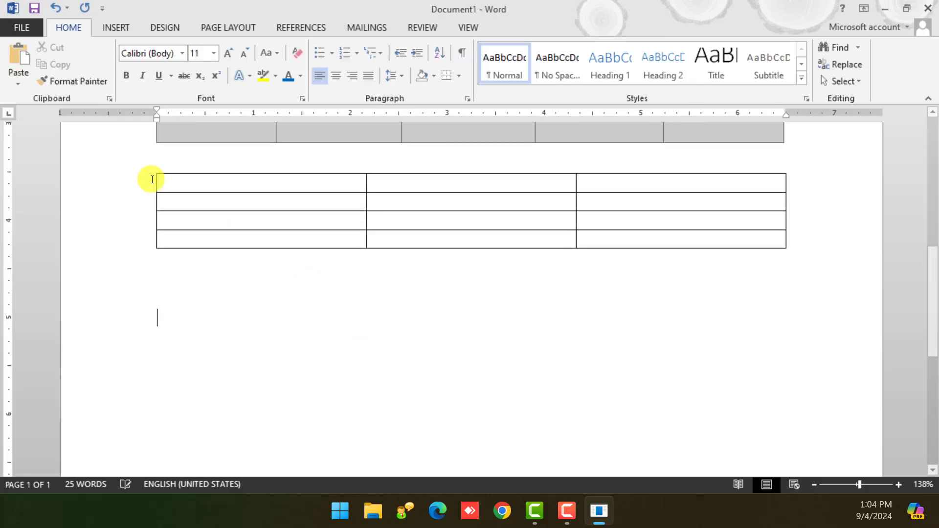
click(118, 28)
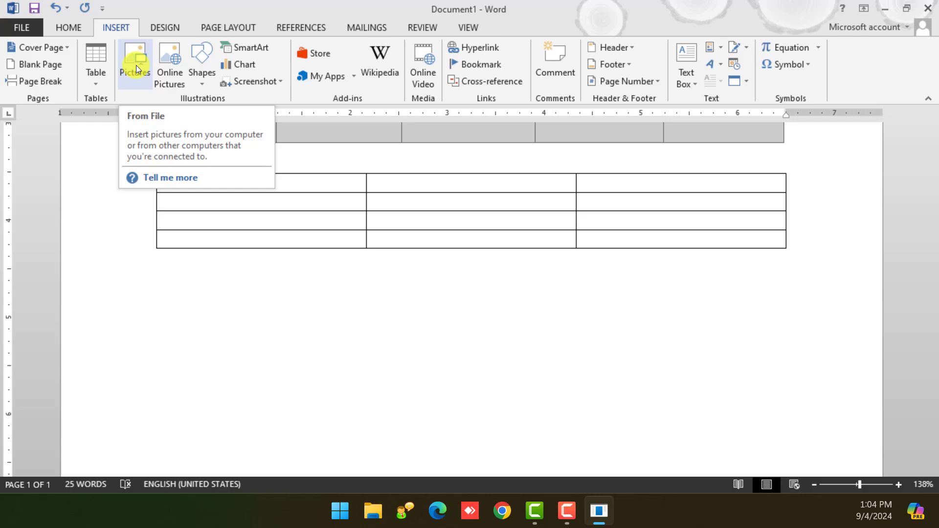
click(136, 66)
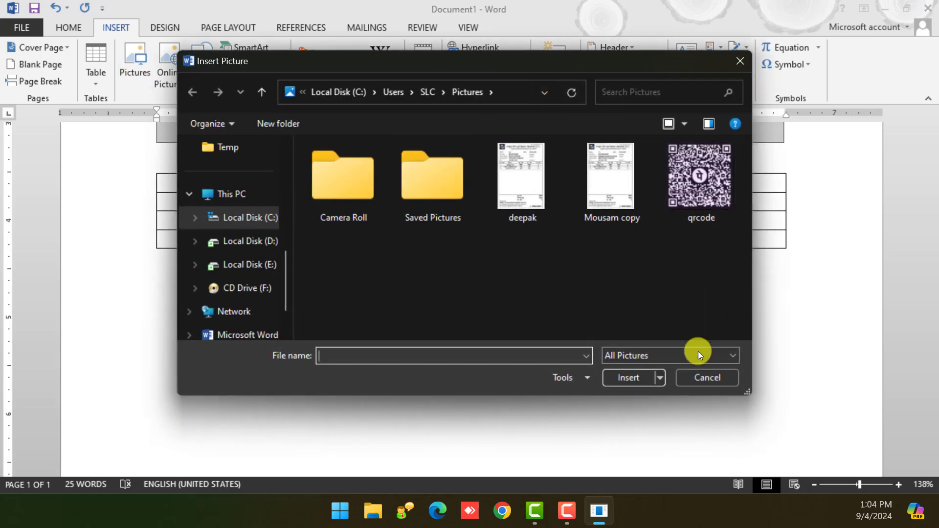
scroll(245, 166, up, 5)
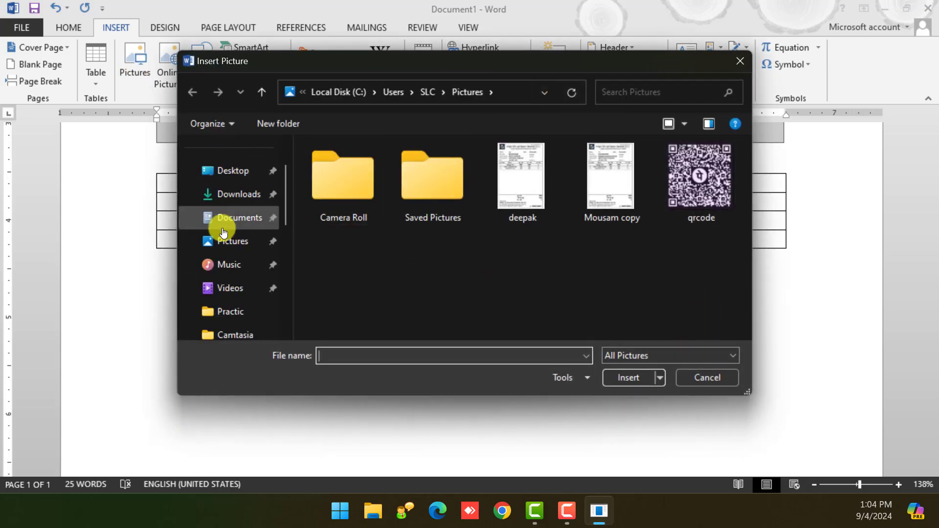
click(246, 174)
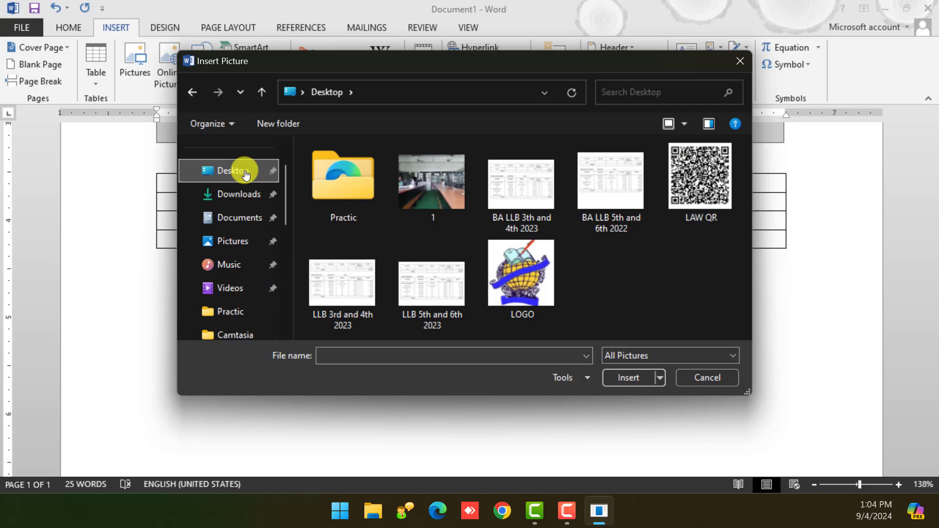
click(244, 197)
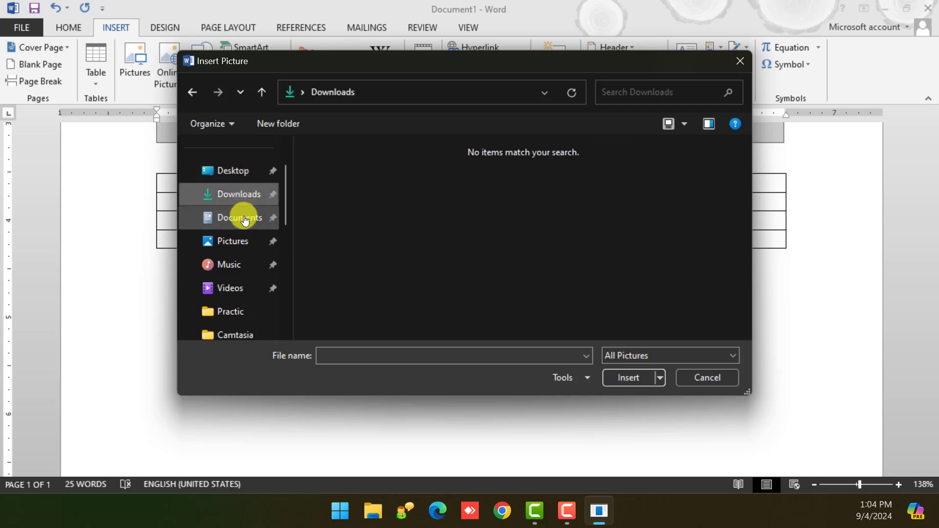
click(244, 220)
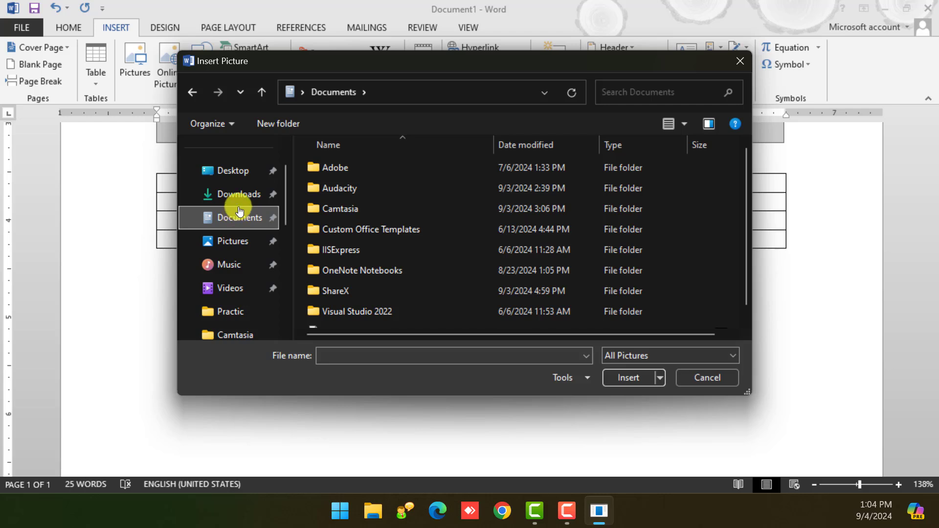
click(253, 206)
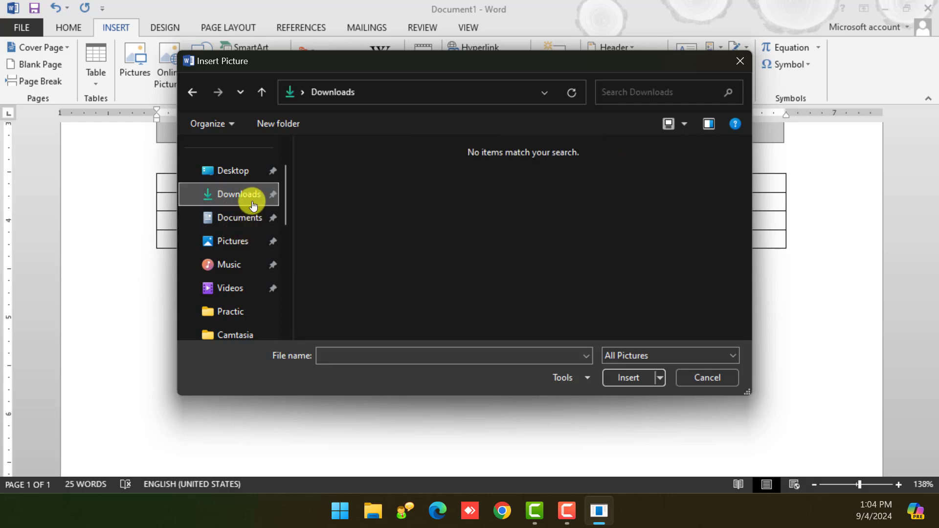
click(246, 182)
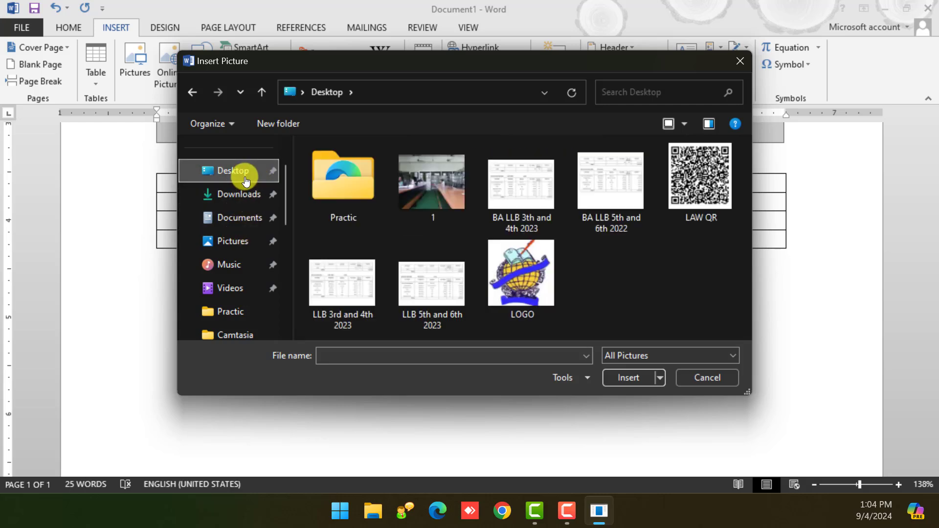
click(426, 186)
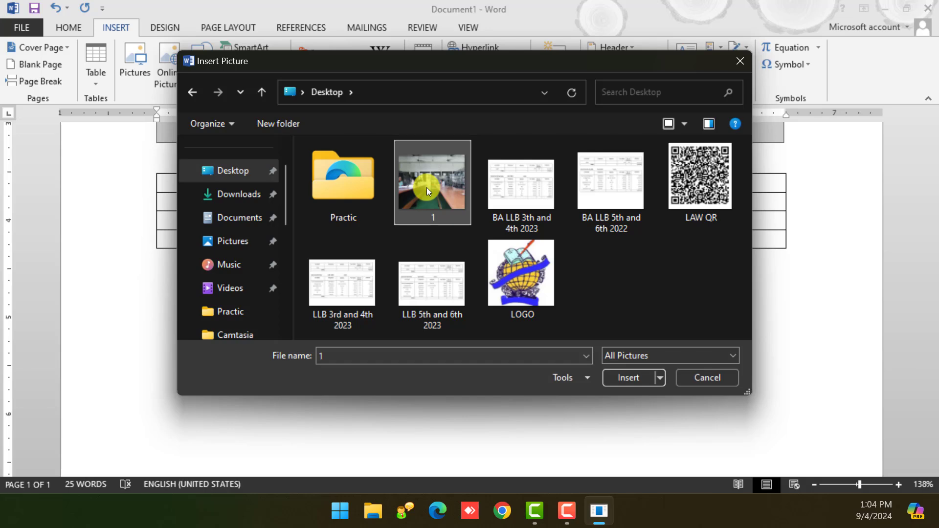
click(631, 377)
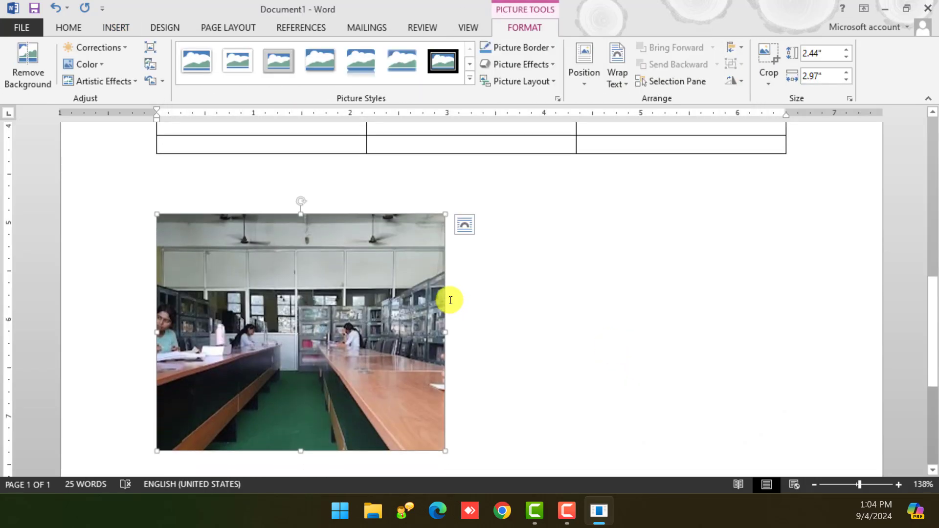
Step: Enlarge the photo from its corner to about 2.64 by 3.21 inches, undoing a trial wide stretch
scroll(431, 293, down, 1)
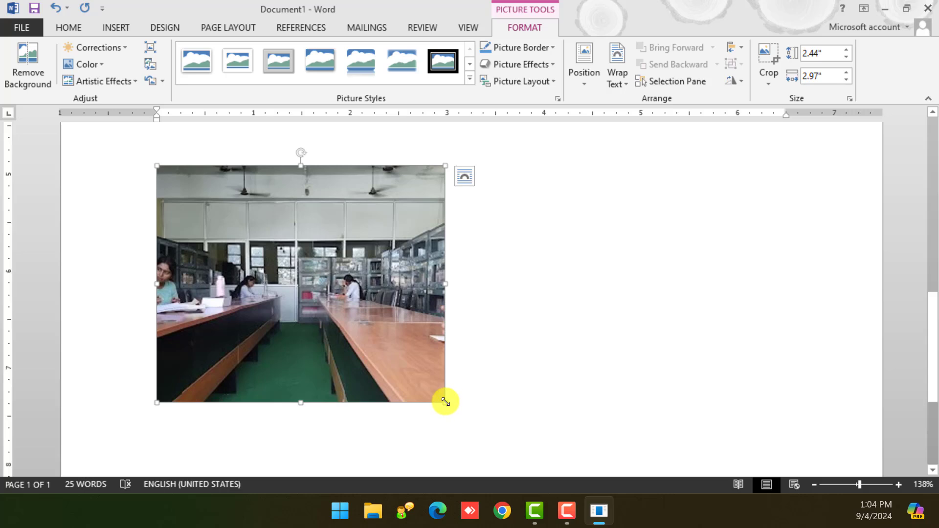
drag(445, 401, 511, 281)
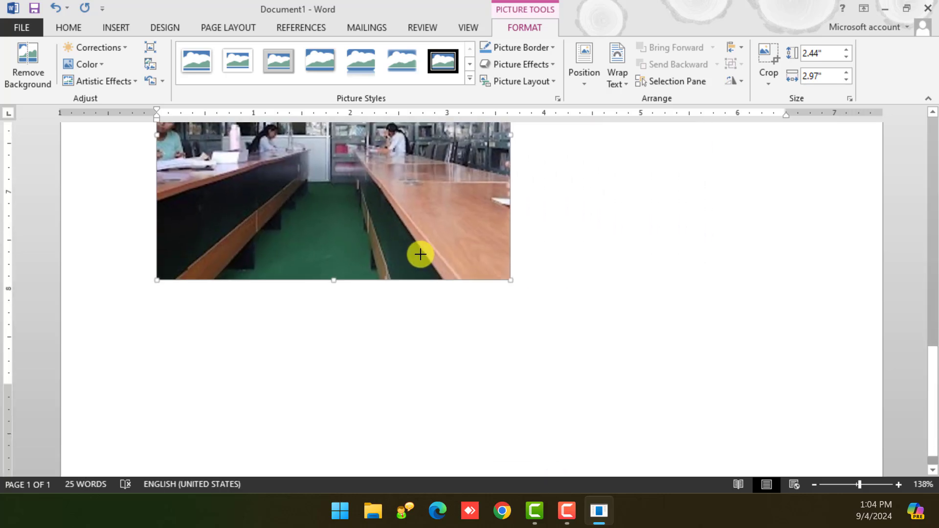
drag(421, 254, 440, 267)
scroll(457, 302, up, 5)
scroll(422, 289, down, 1)
scroll(409, 273, down, 1)
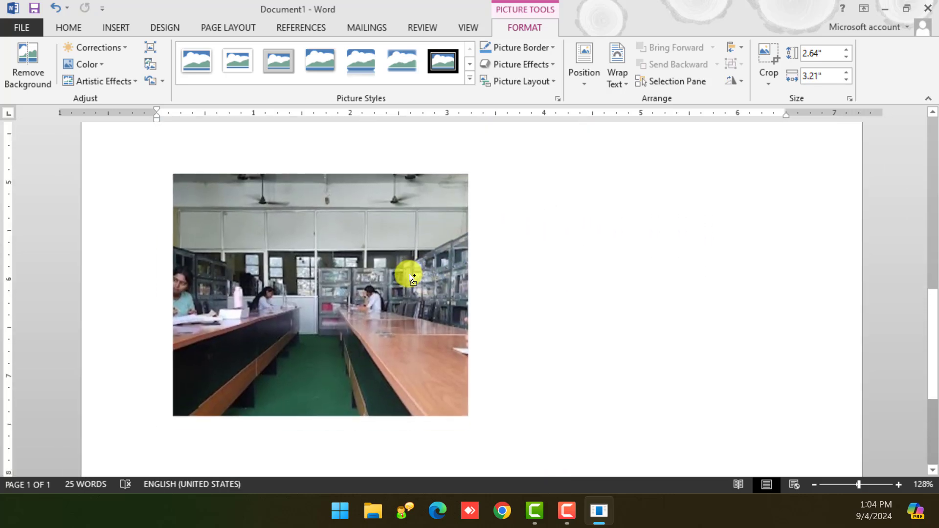
scroll(409, 276, down, 1)
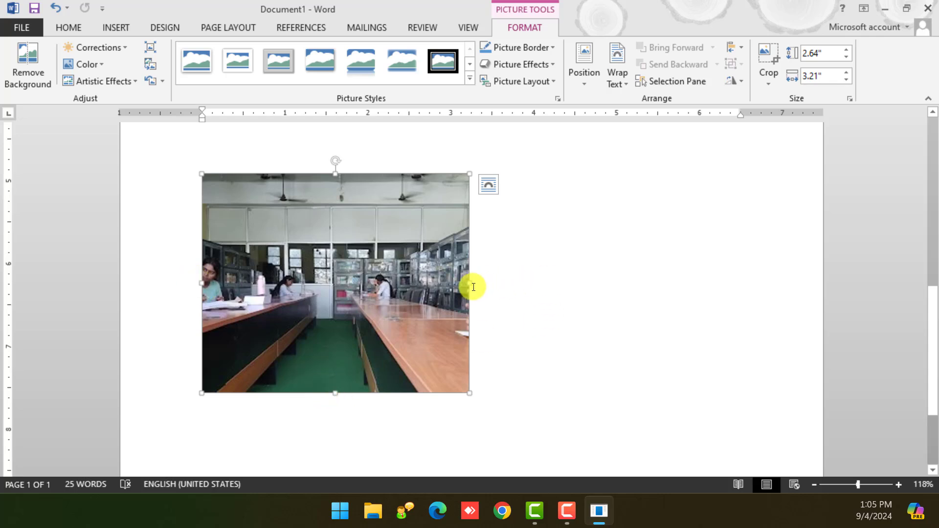
drag(470, 281, 655, 279)
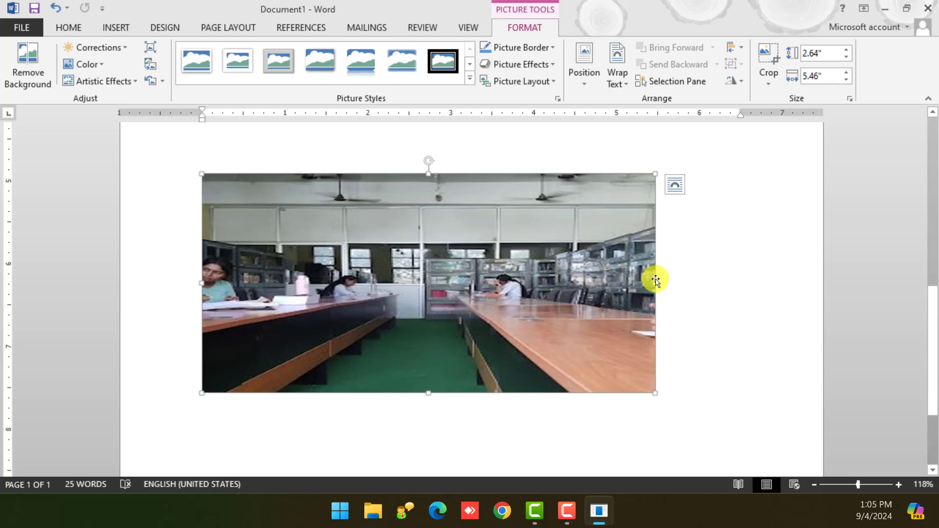
key(ctrl+z)
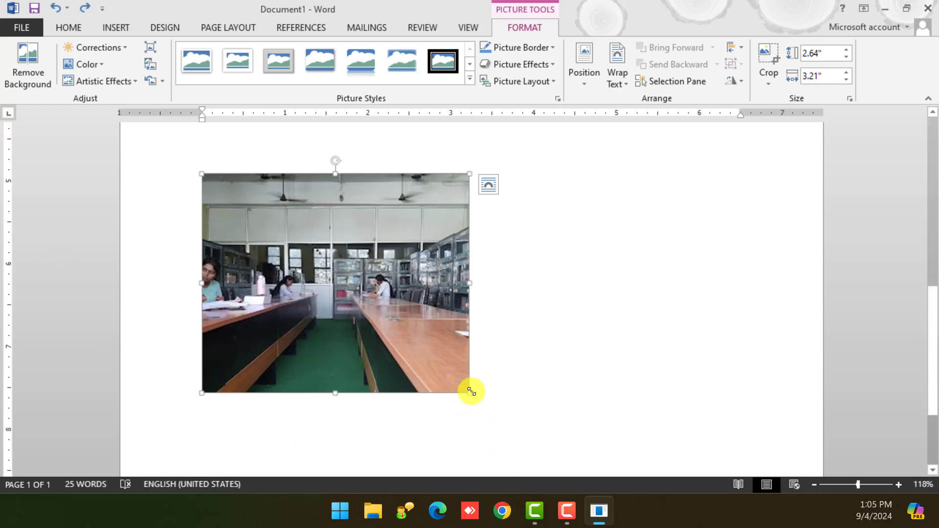
Step: Shrink the photo to 2.57 by 3.13 inches, undoing a trial stretch and a trial rotation
drag(469, 392, 462, 352)
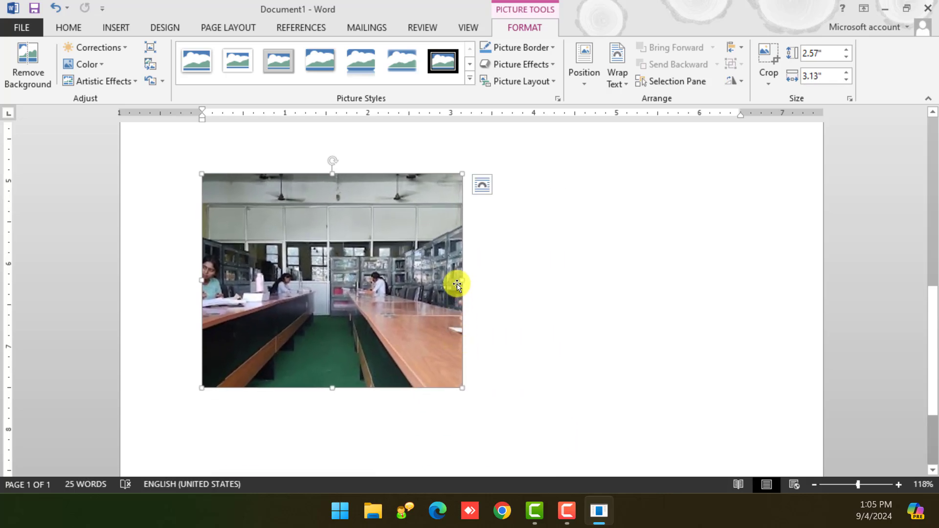
drag(463, 280, 615, 278)
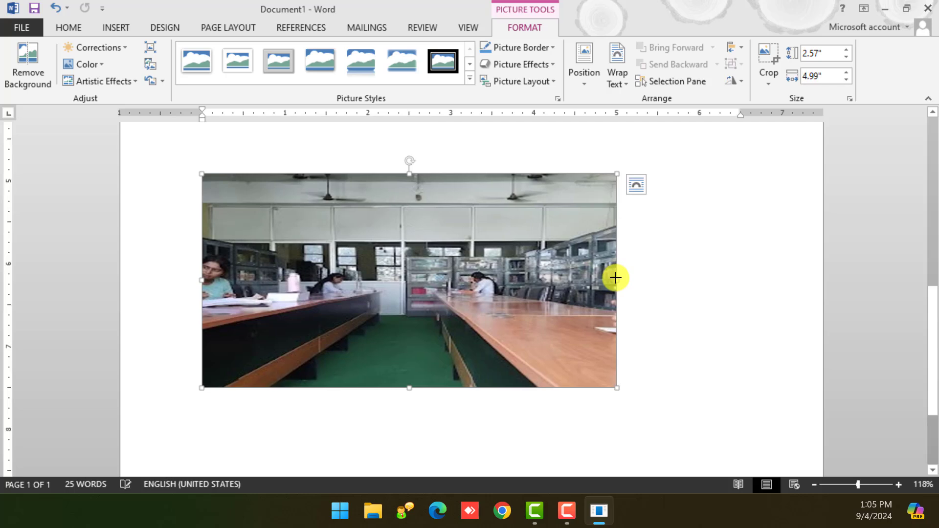
key(ctrl+z)
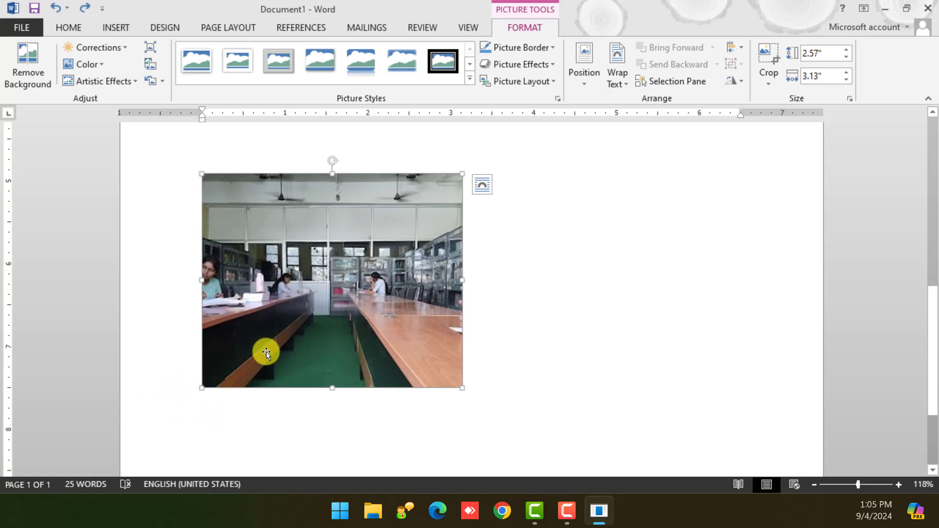
drag(332, 160, 392, 210)
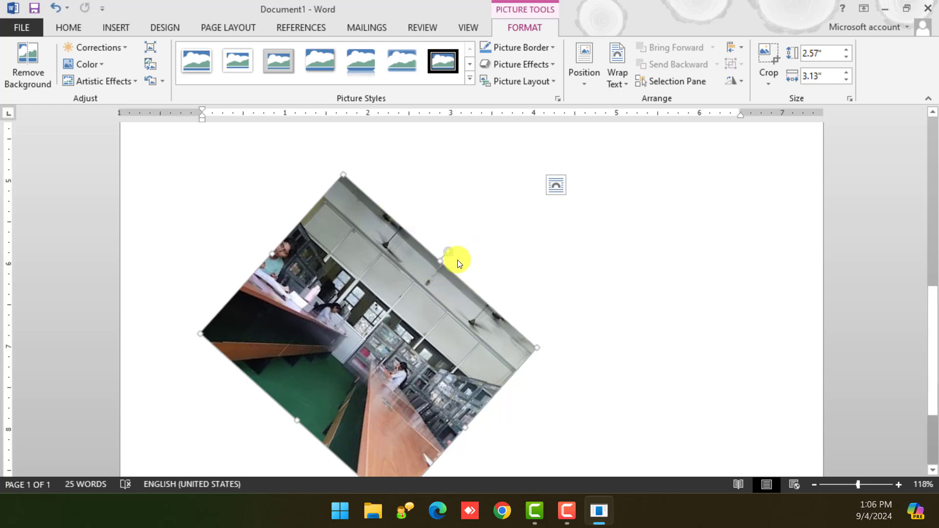
drag(447, 253, 365, 220)
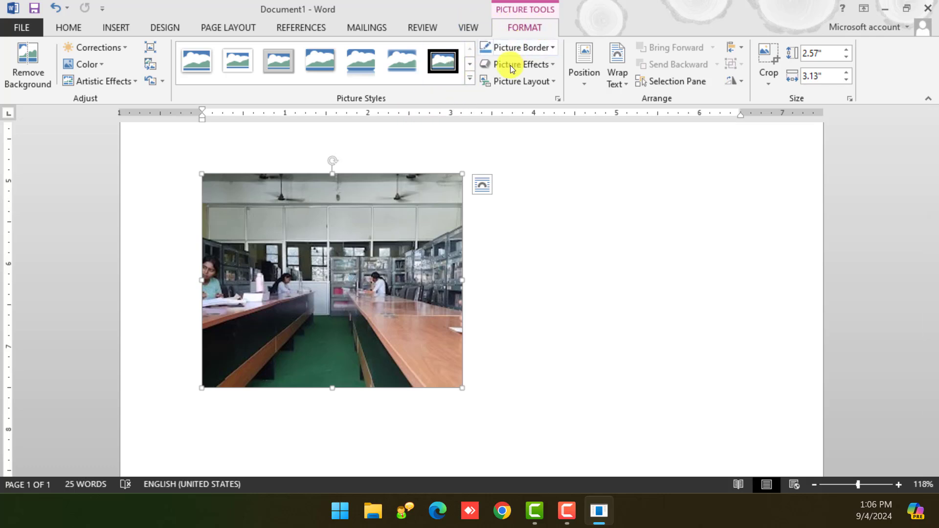
Step: Try several picture styles on the photo and settle on Simple Frame, White
click(470, 78)
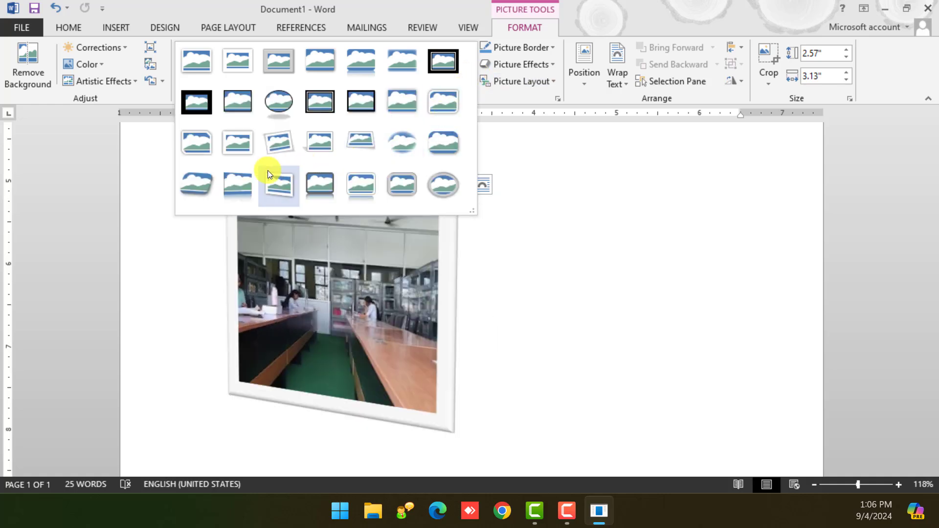
click(203, 186)
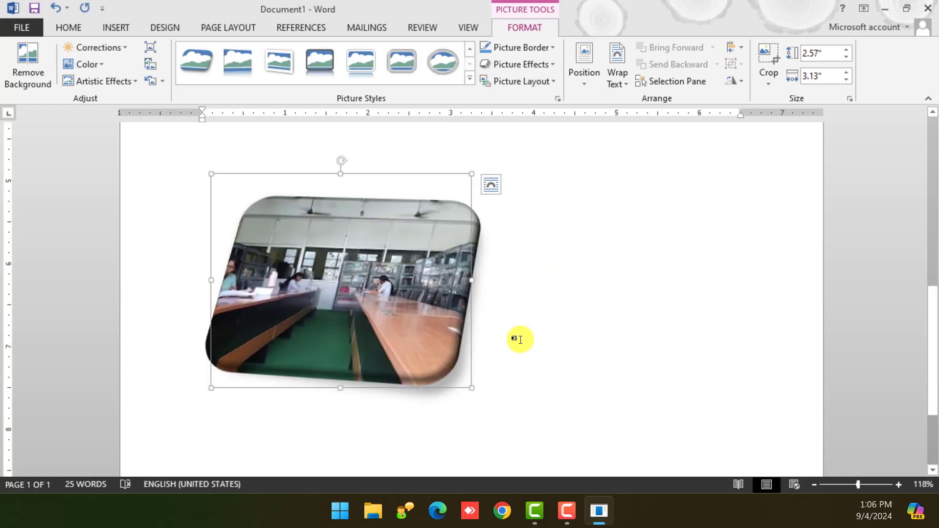
click(470, 79)
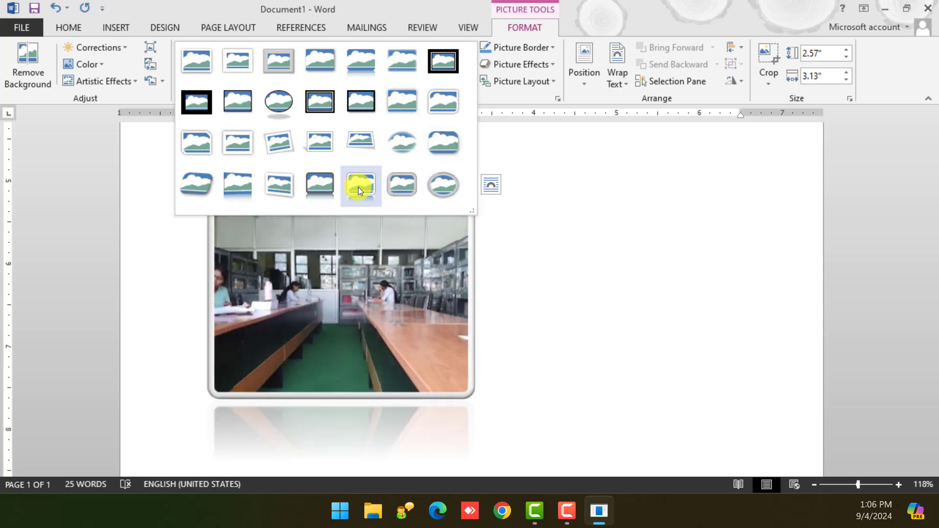
click(353, 186)
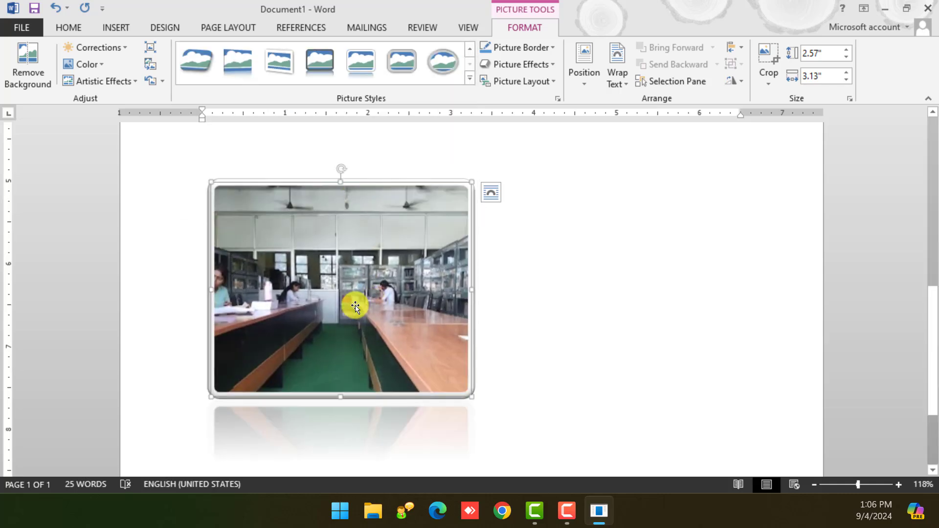
scroll(356, 304, down, 4)
scroll(454, 359, up, 2)
click(430, 367)
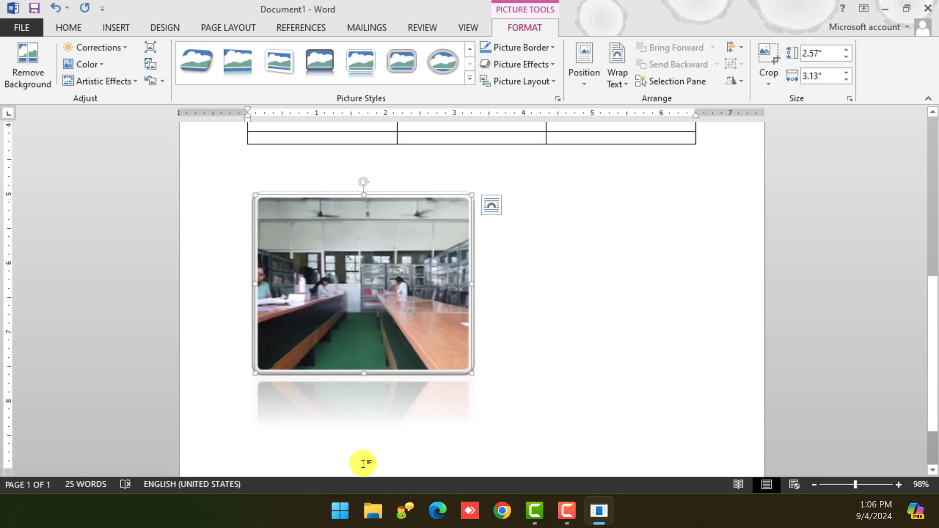
click(470, 77)
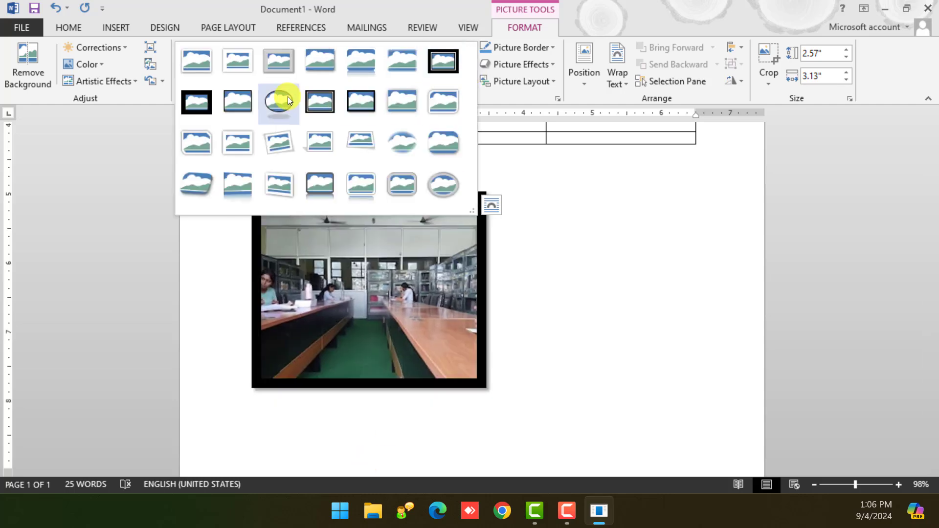
click(205, 60)
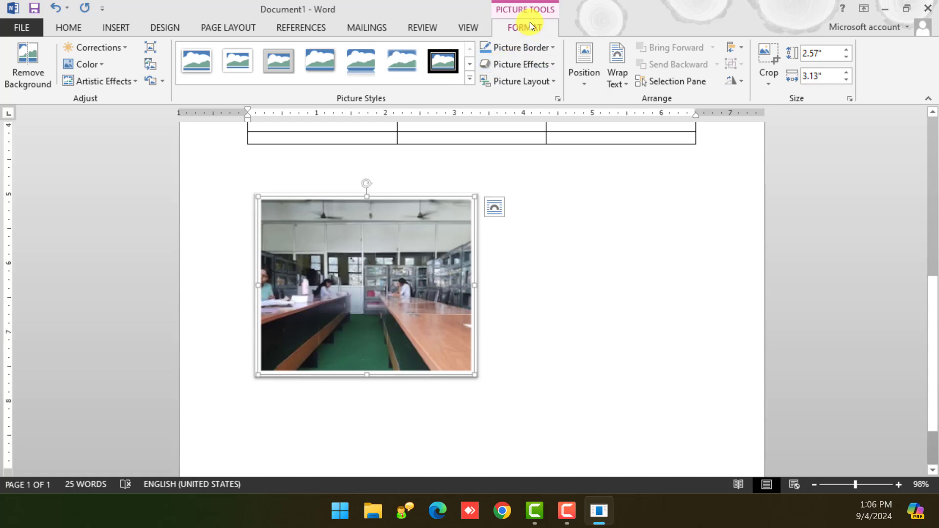
Step: Start a new empty line directly below the framed photo
click(589, 267)
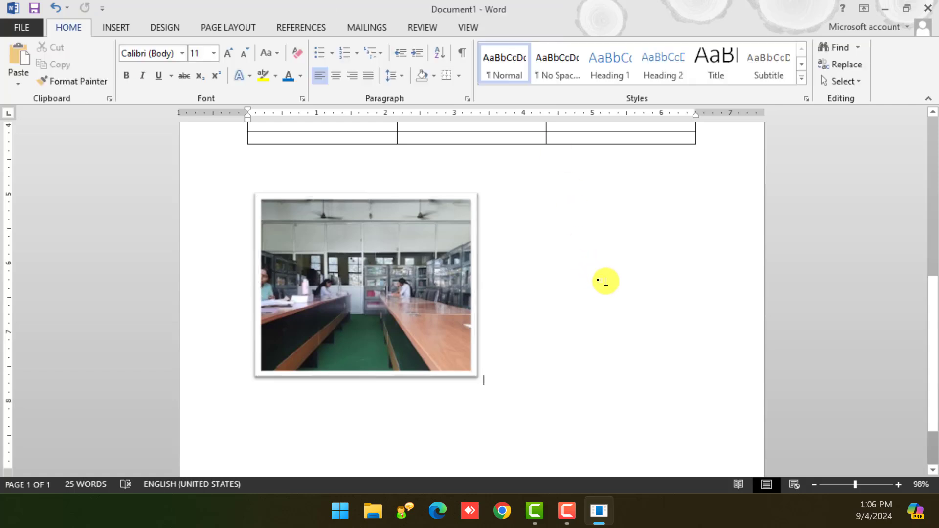
click(402, 251)
click(573, 388)
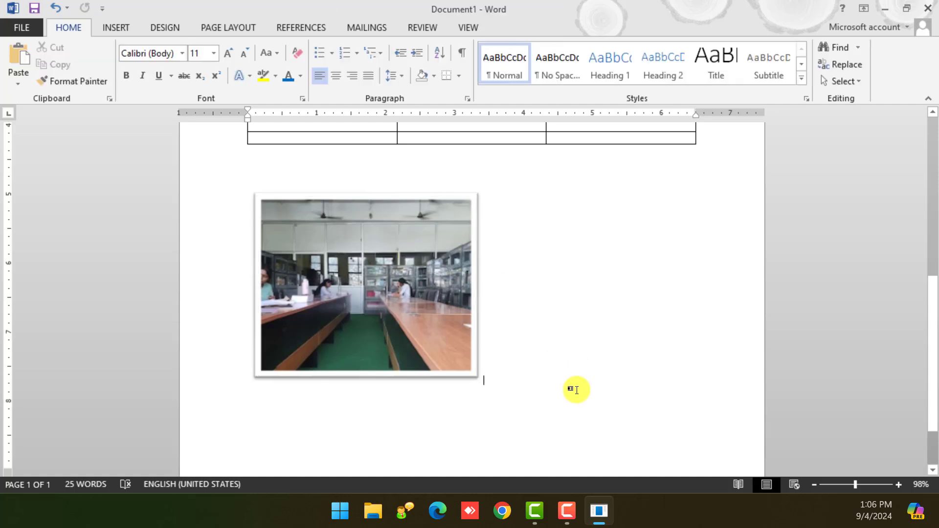
key(Return)
click(98, 28)
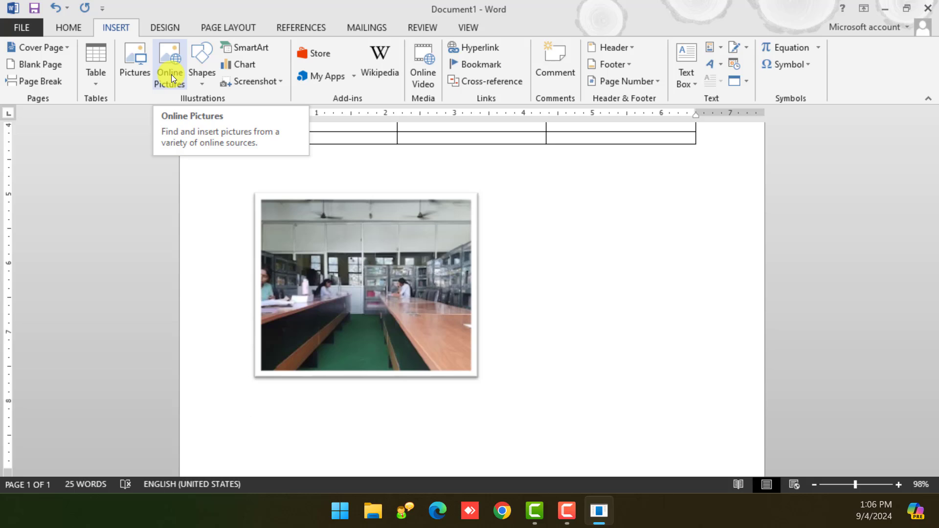
Step: Draw a 1.5 by 3.23 inch right block arrow below the photo with an orange gradient style
click(203, 78)
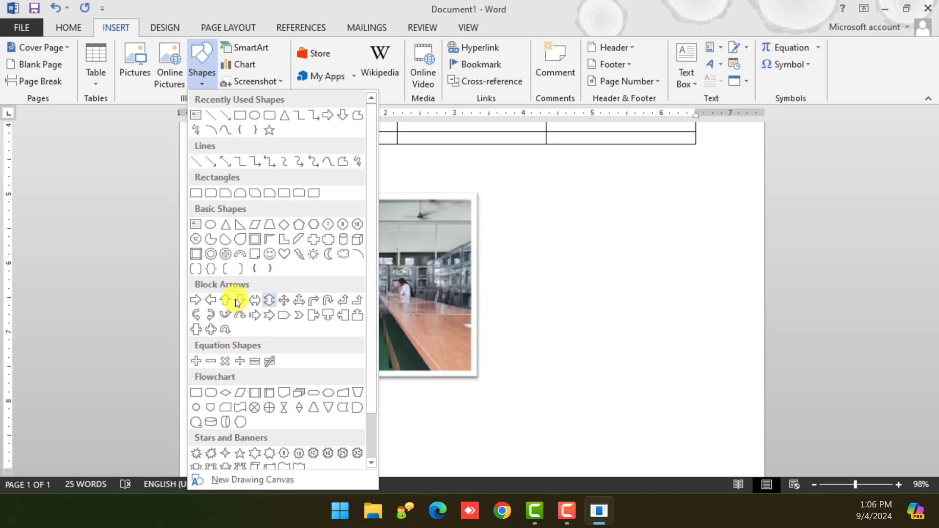
click(195, 300)
scroll(240, 304, down, 3)
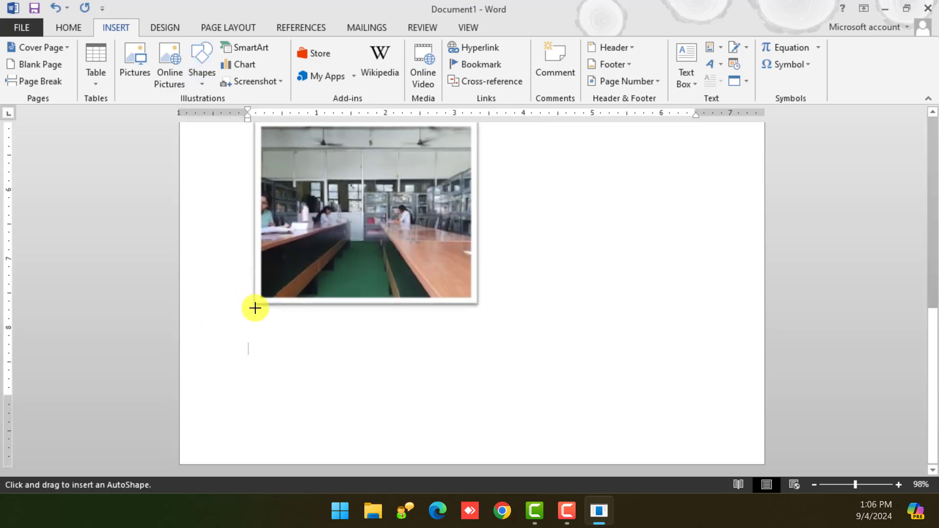
mouse_move(252, 334)
mouse_down()
mouse_move(442, 414)
mouse_move(475, 437)
mouse_up()
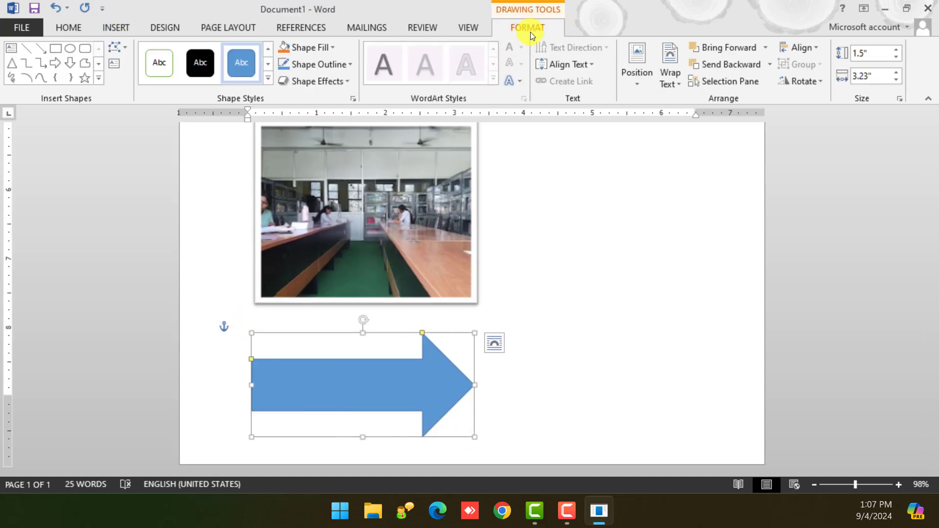
click(269, 77)
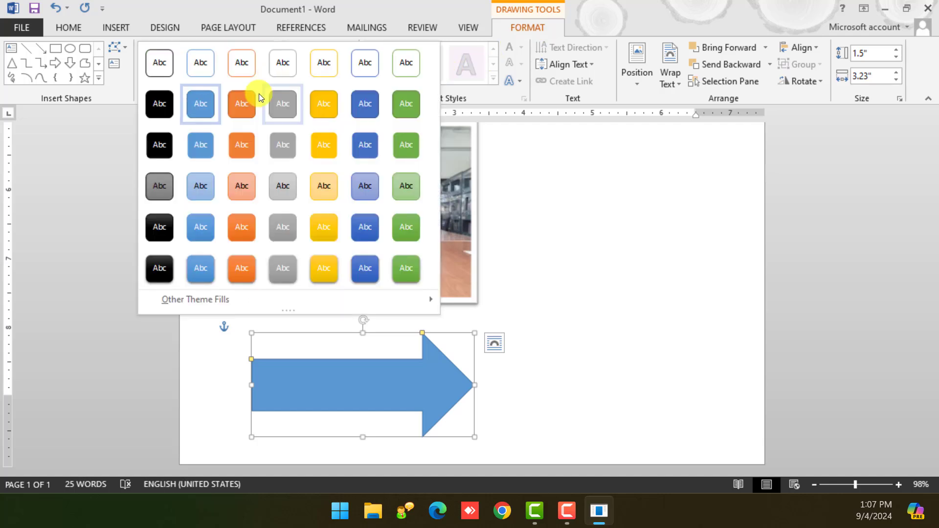
click(244, 264)
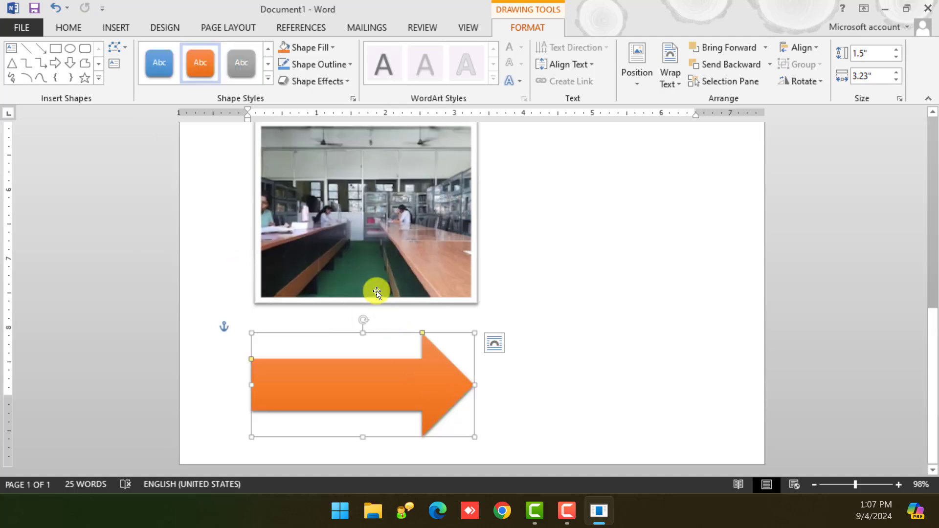
Step: Type the label 'Computer Lab' inside the orange arrow and select that text
right_click(330, 375)
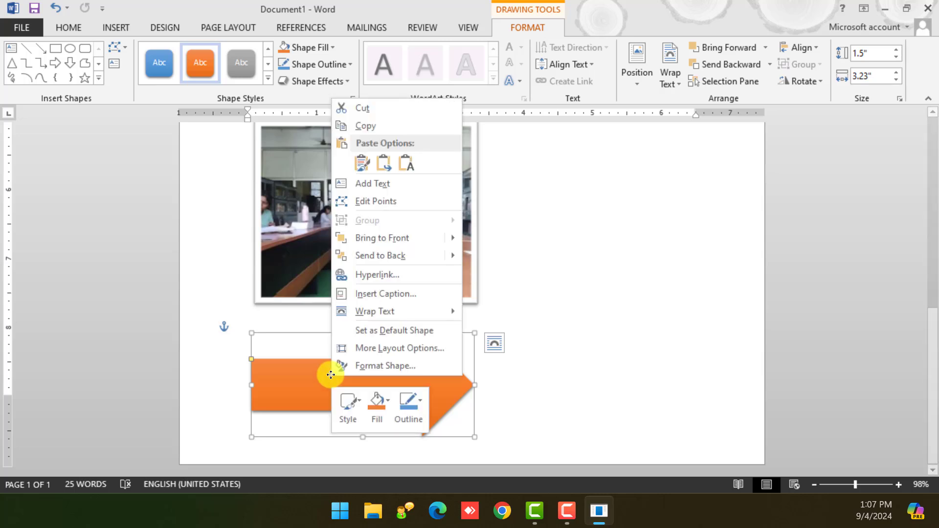
click(379, 188)
text(Computw)
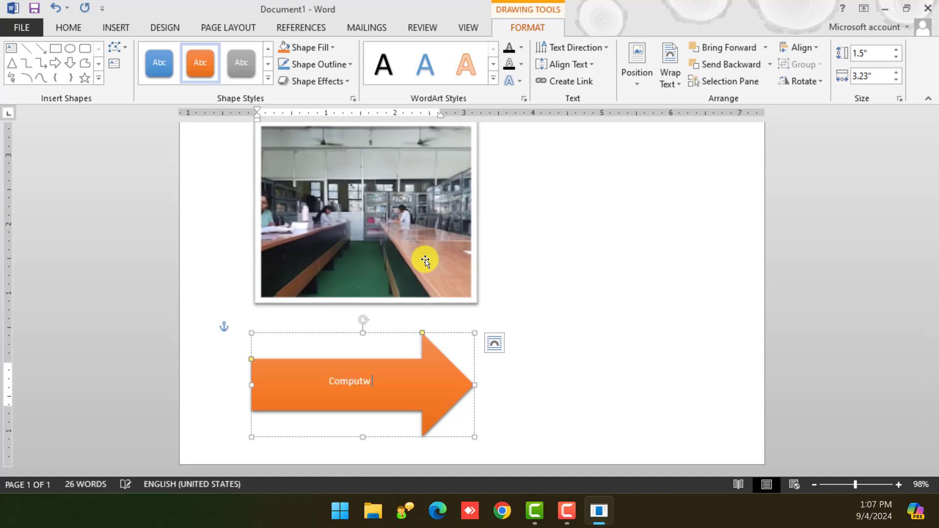
text(e Lab)
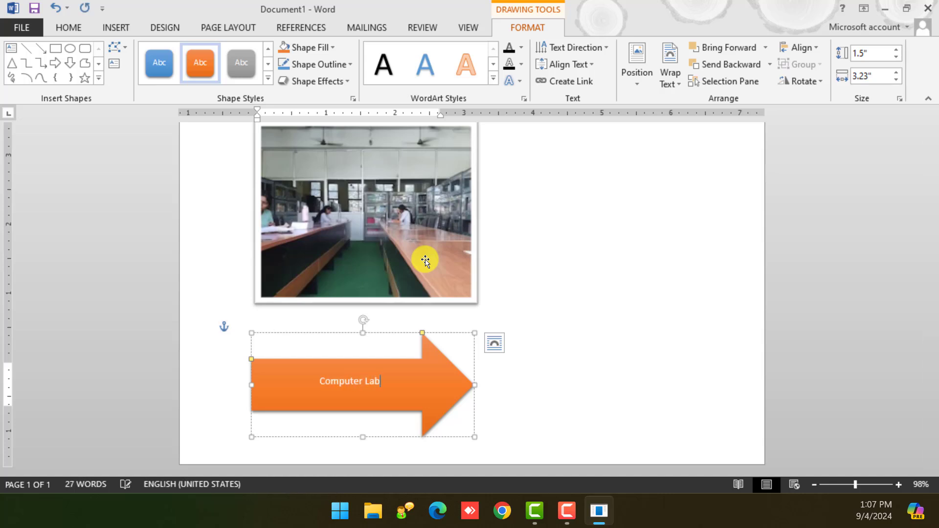
key(ctrl)
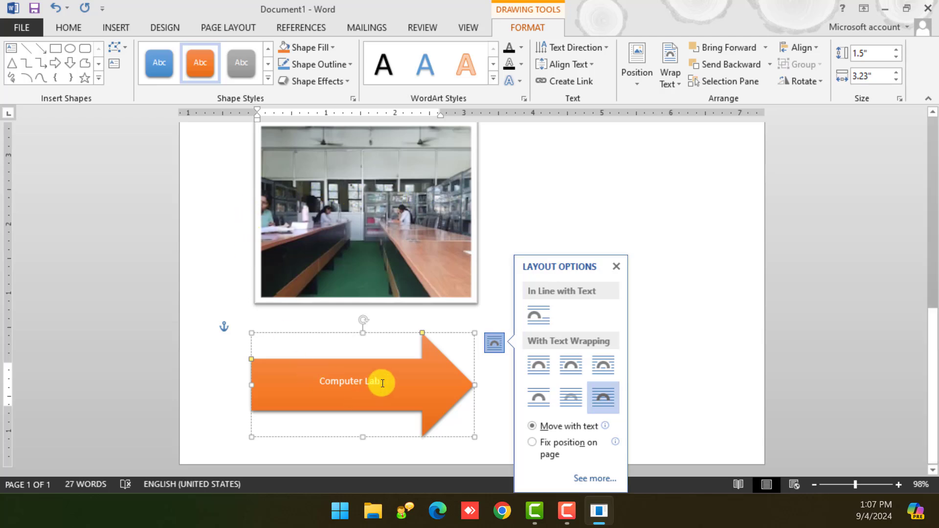
drag(382, 383, 318, 382)
click(71, 26)
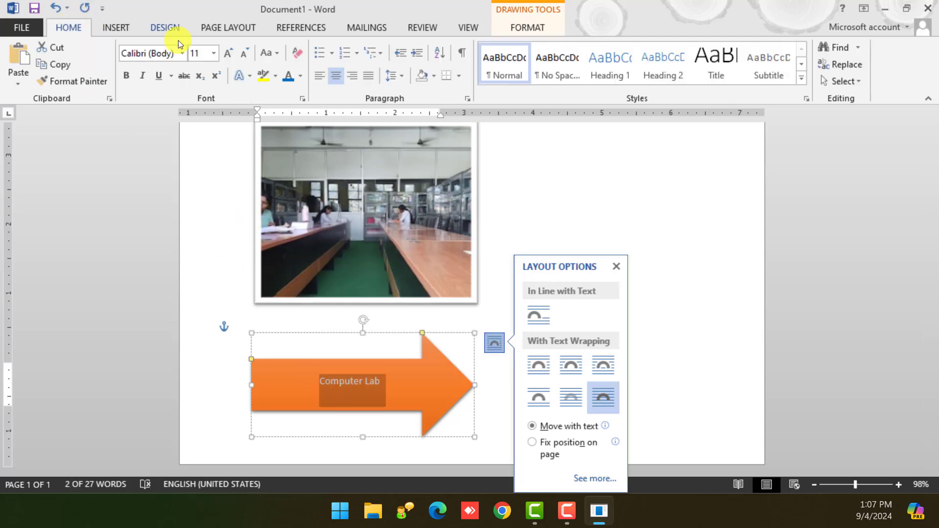
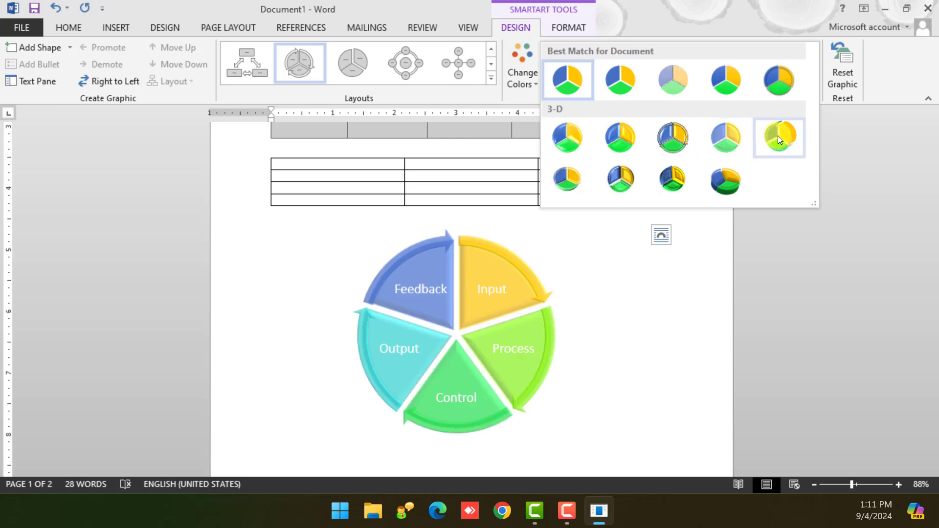
Step: Apply a 3-D SmartArt style to the Input–Process–Control–Output–Feedback cycle diagram
click(621, 176)
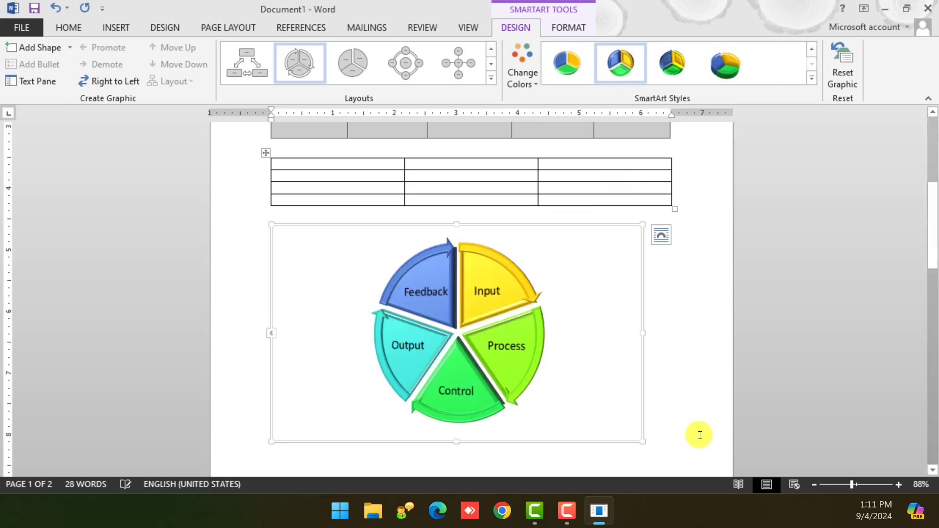
Step: Start a new empty line directly below the cycle diagram
click(694, 418)
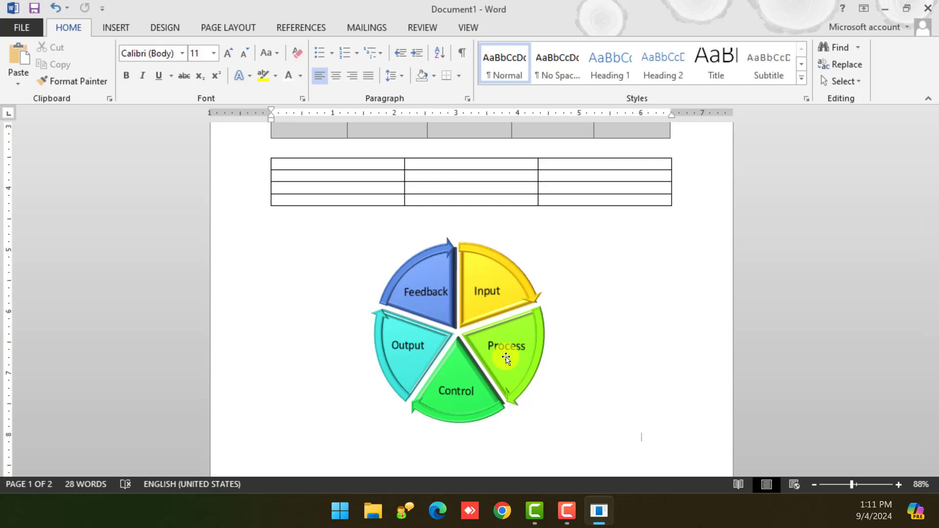
click(116, 27)
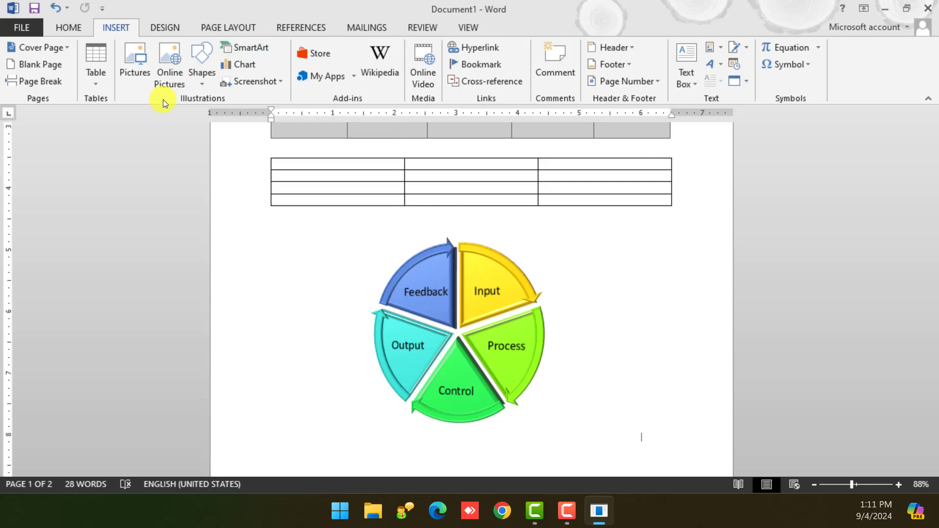
click(604, 394)
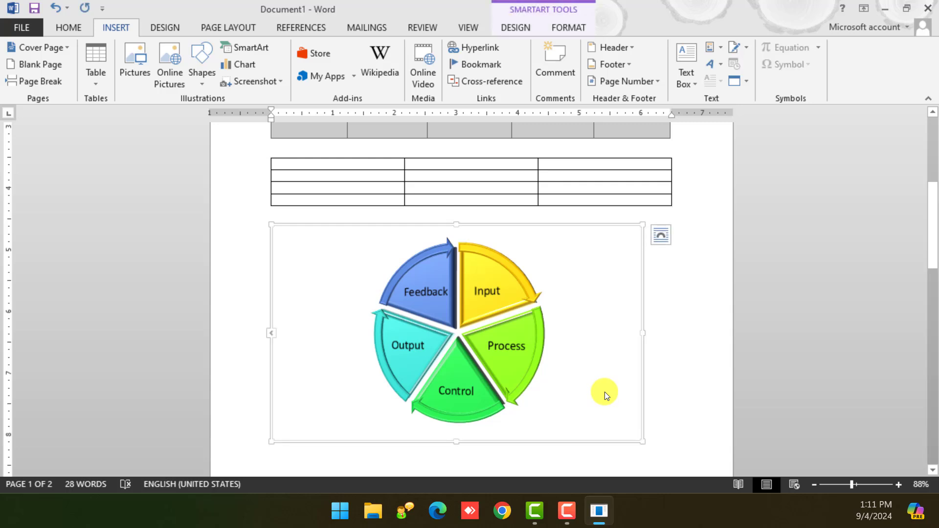
click(689, 415)
key(Return)
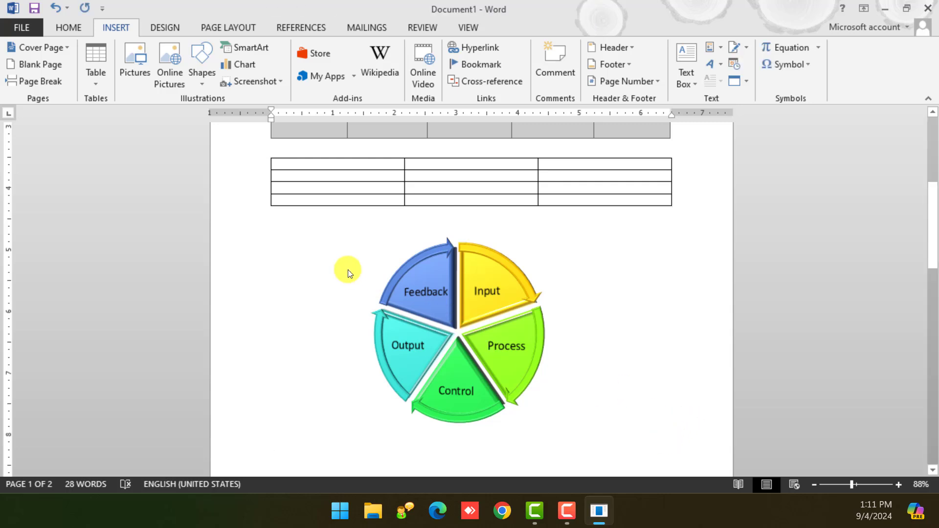
Step: Insert a Basic Chevron Process SmartArt with three blank chevrons
click(262, 47)
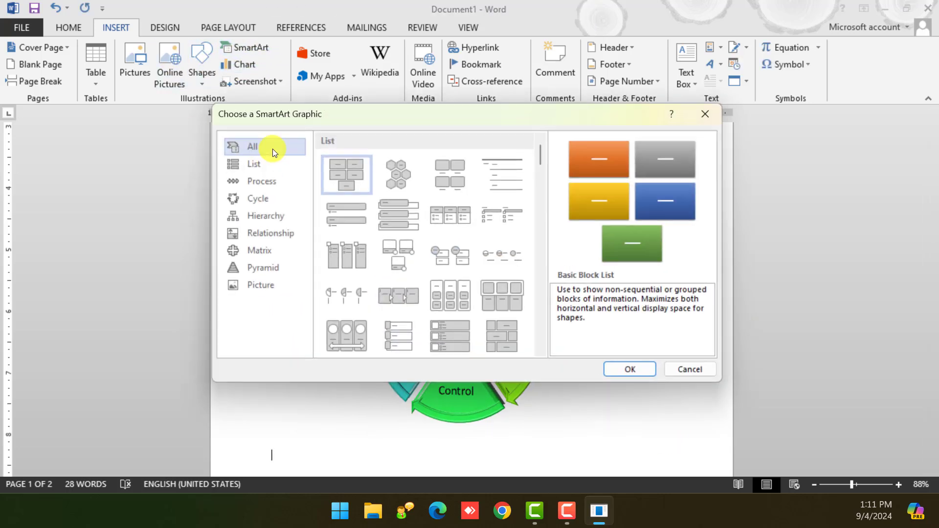
click(245, 162)
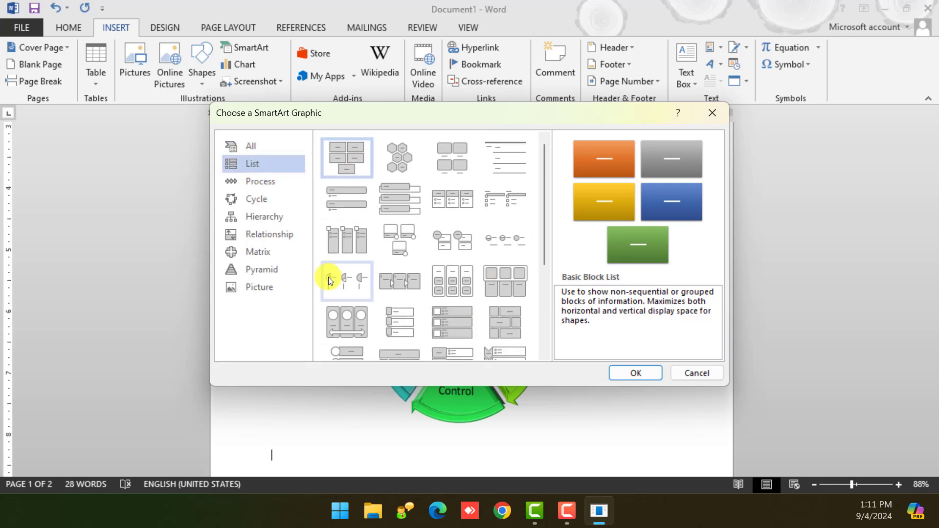
click(285, 184)
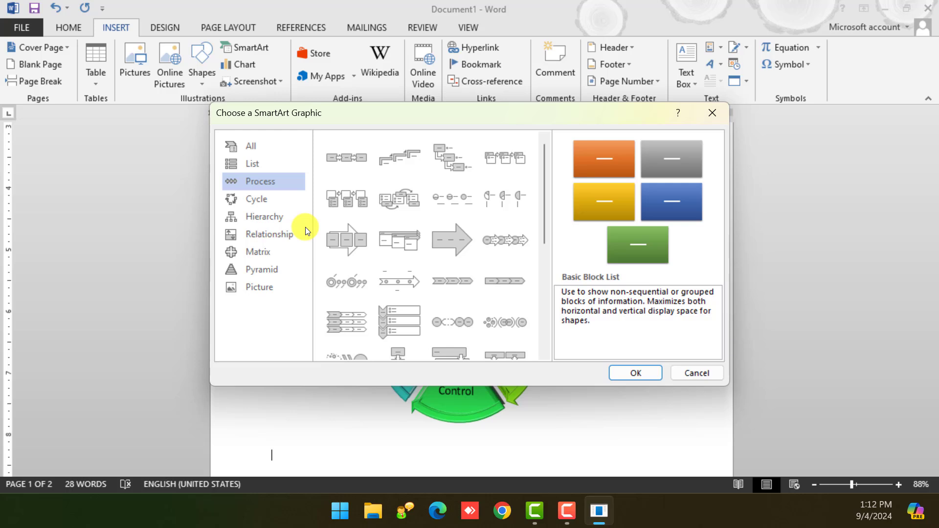
click(464, 285)
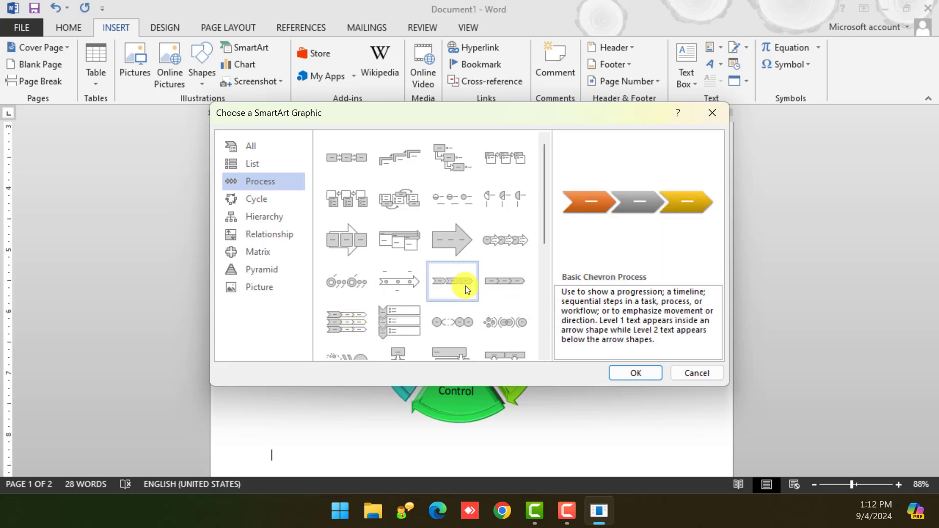
click(618, 376)
click(351, 323)
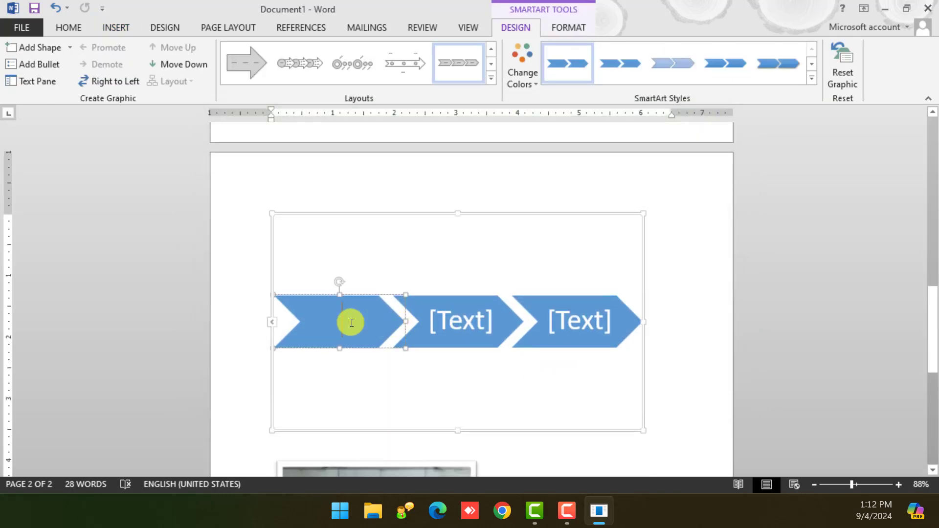
click(466, 316)
click(598, 317)
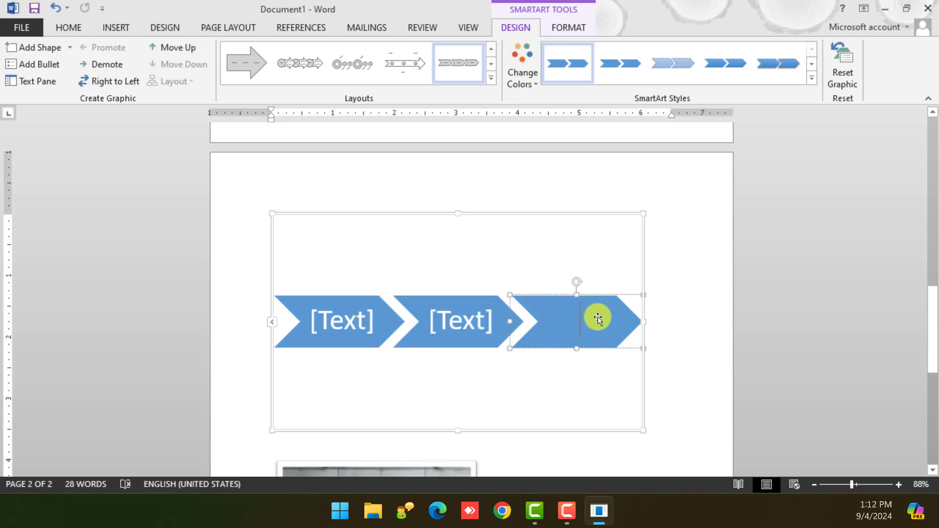
click(521, 378)
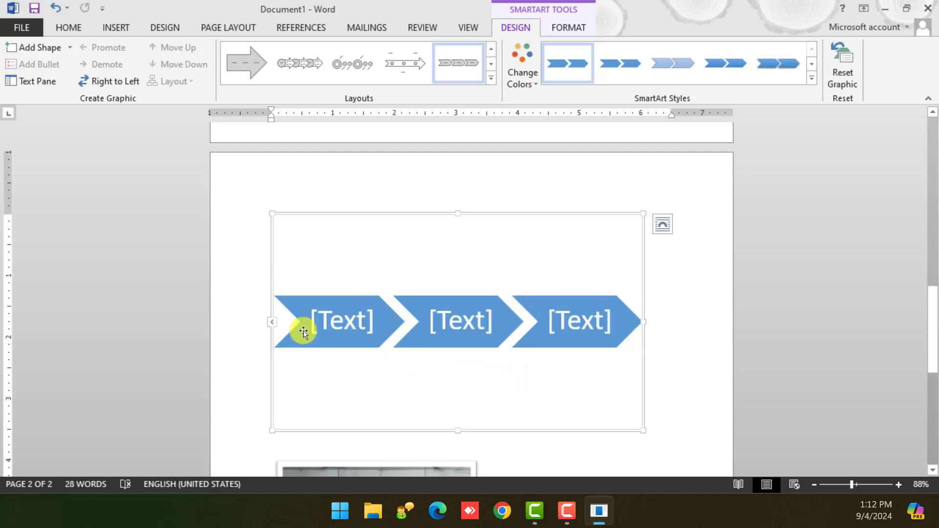
click(272, 322)
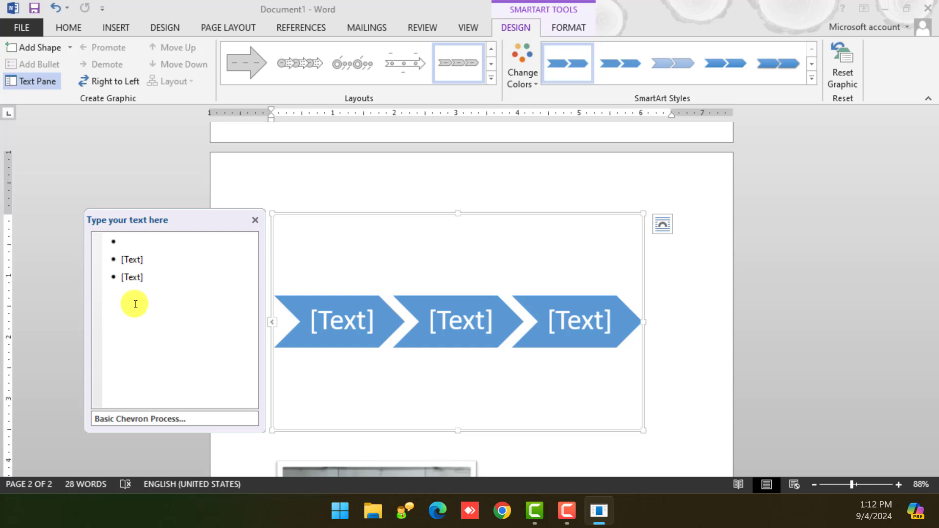
click(254, 221)
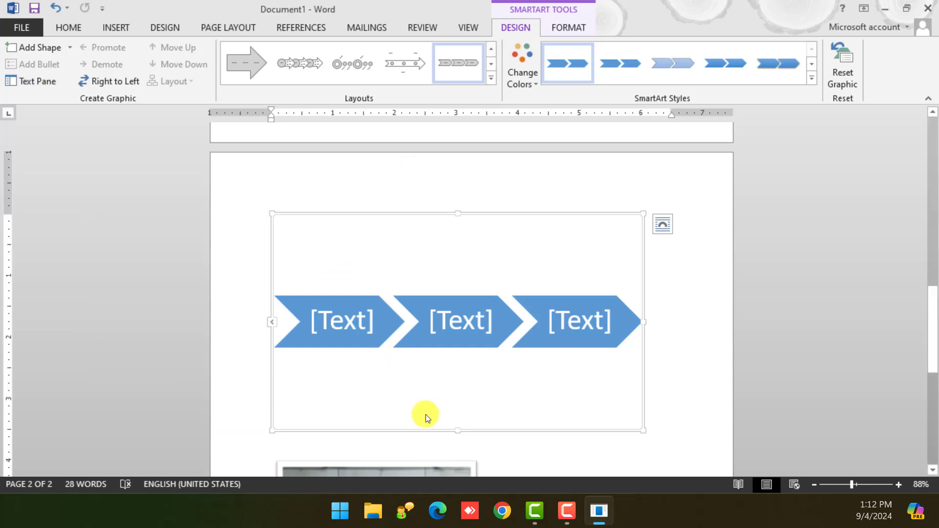
scroll(426, 415, down, 3)
click(373, 357)
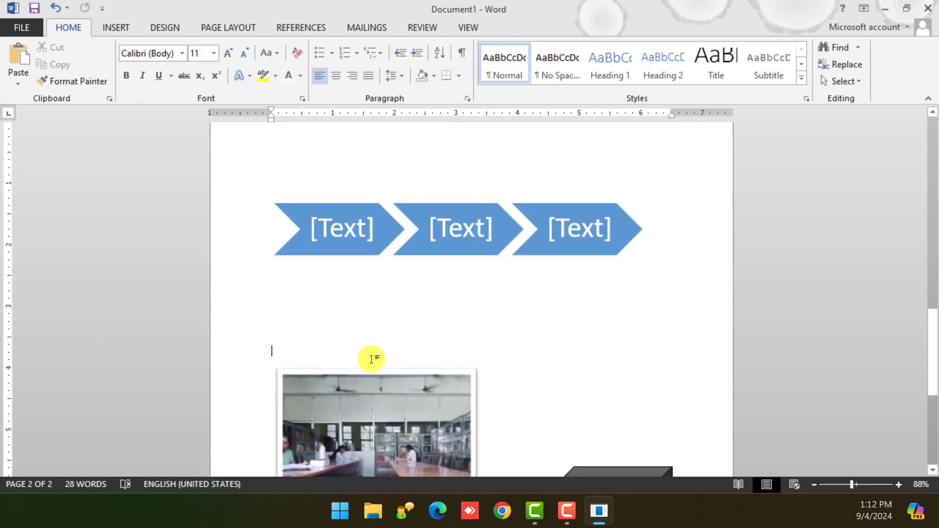
click(113, 34)
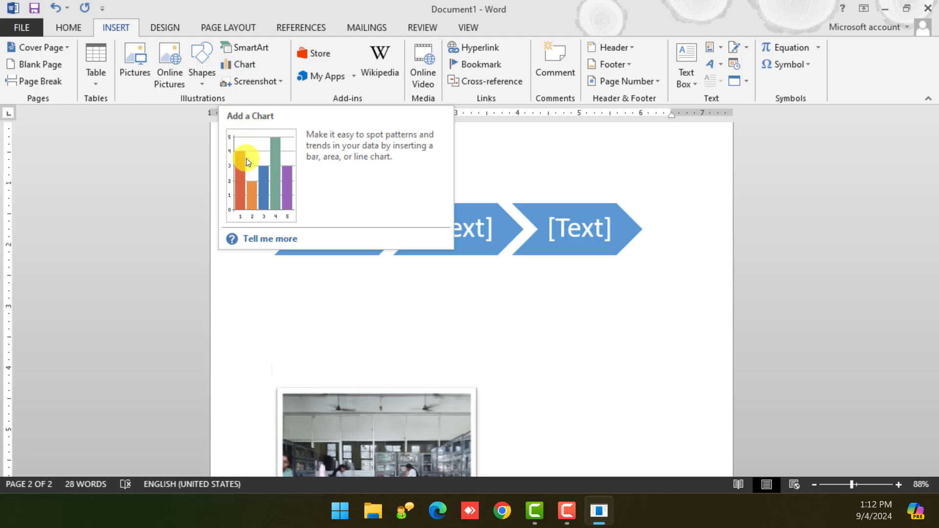
Step: Insert a blank line between the three-chevron diagram and the photo beneath it
click(304, 327)
click(291, 352)
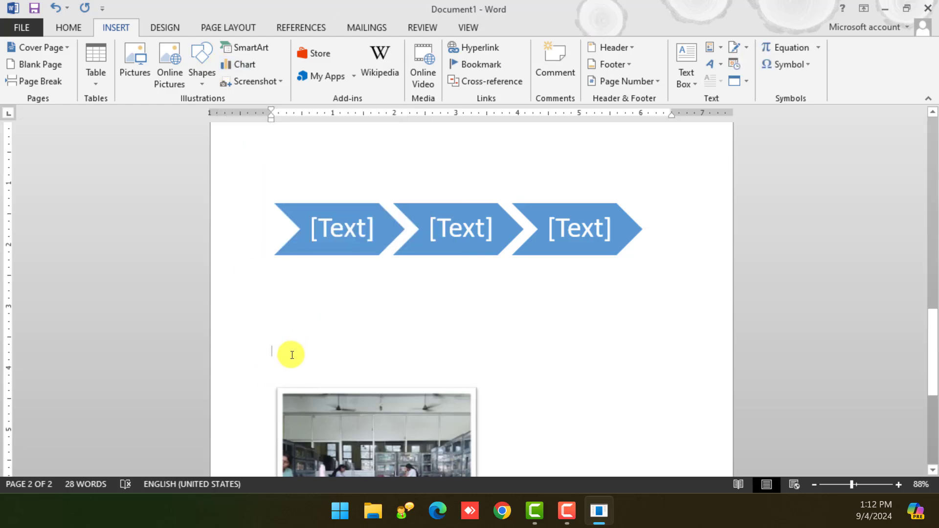
key(Return)
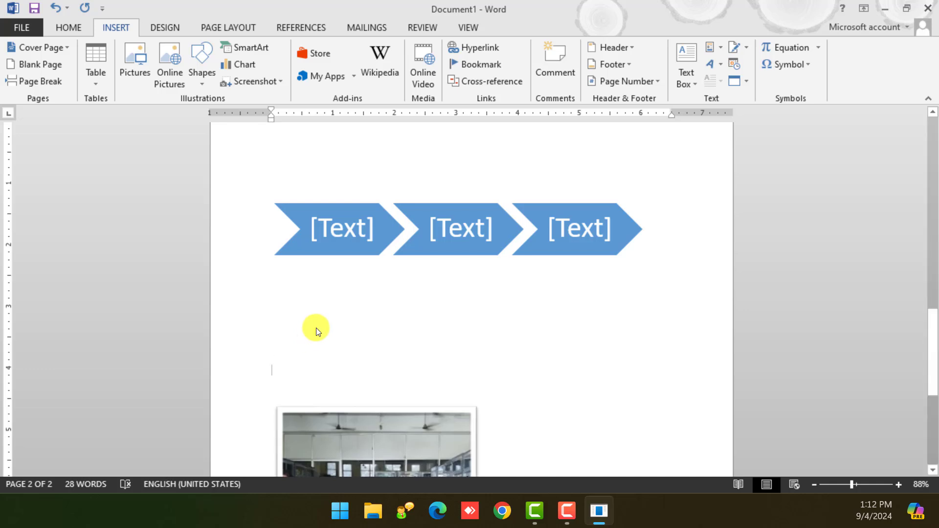
click(316, 325)
click(286, 357)
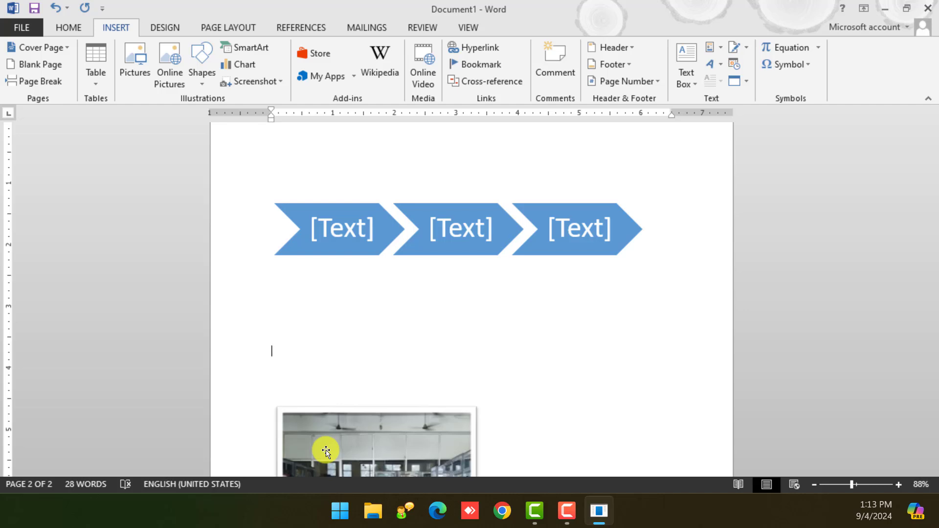
Step: Insert a Clustered Column chart with its sample Series 1–3 data
click(241, 66)
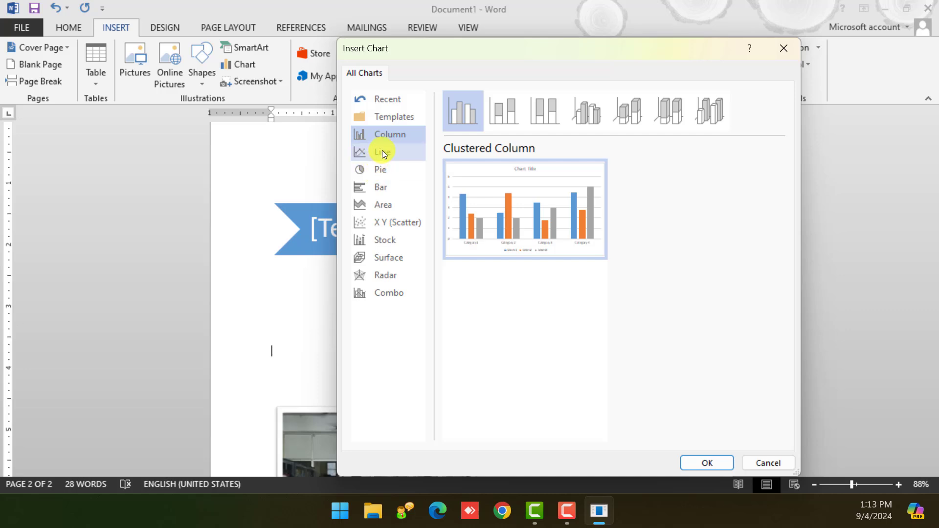
click(383, 151)
click(385, 170)
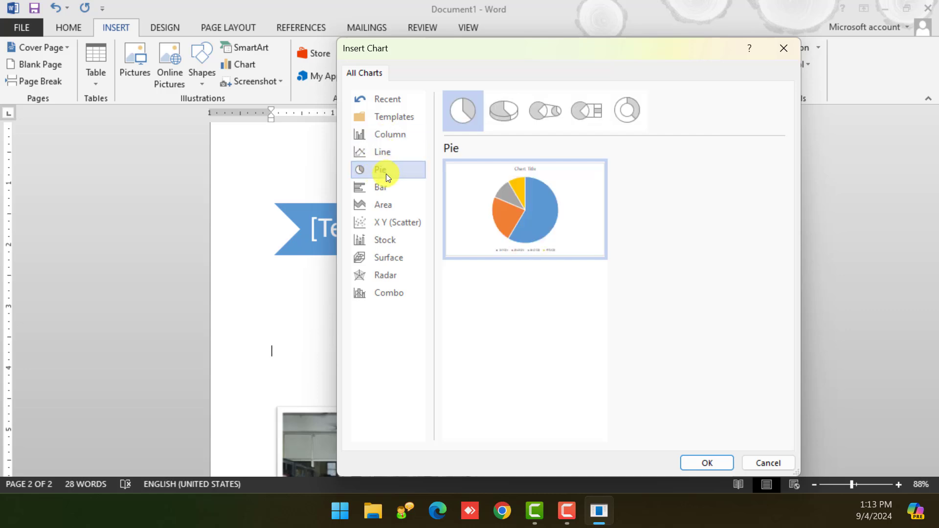
click(387, 188)
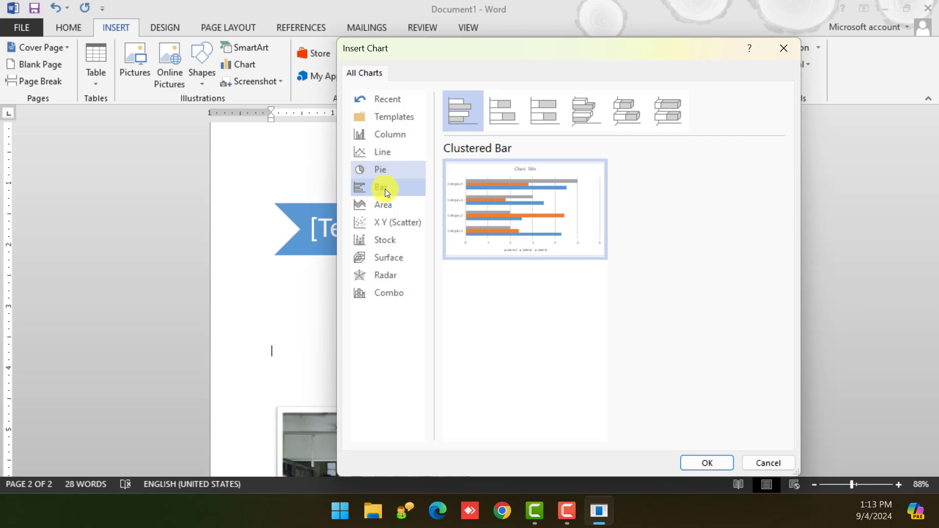
click(395, 137)
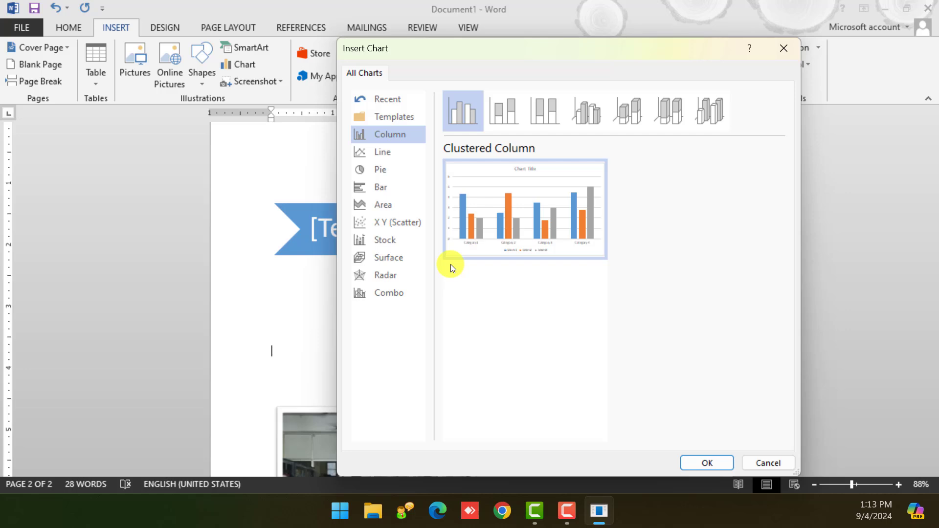
click(354, 206)
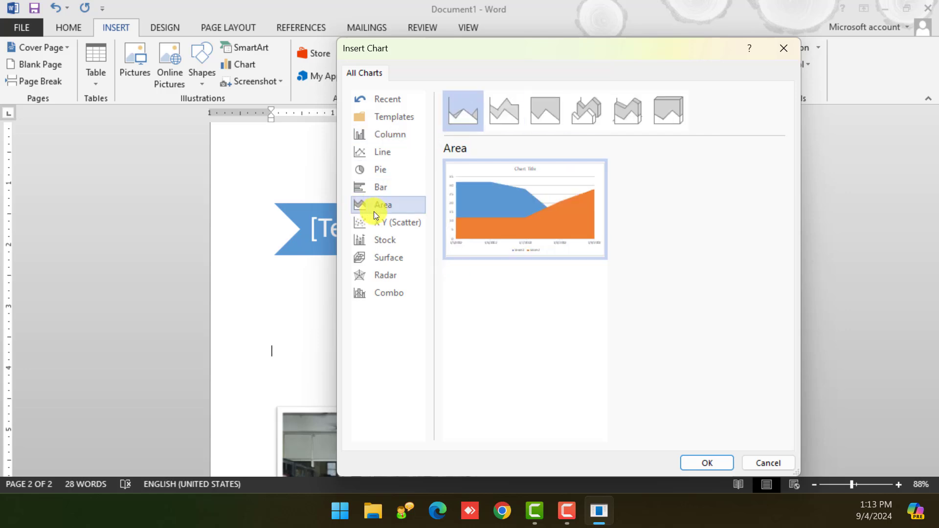
click(384, 155)
mouse_move(473, 218)
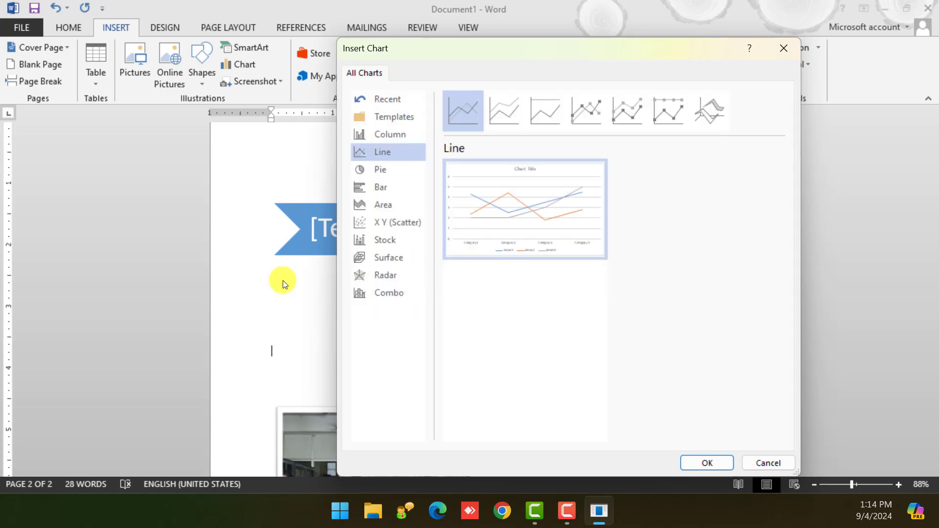
click(391, 134)
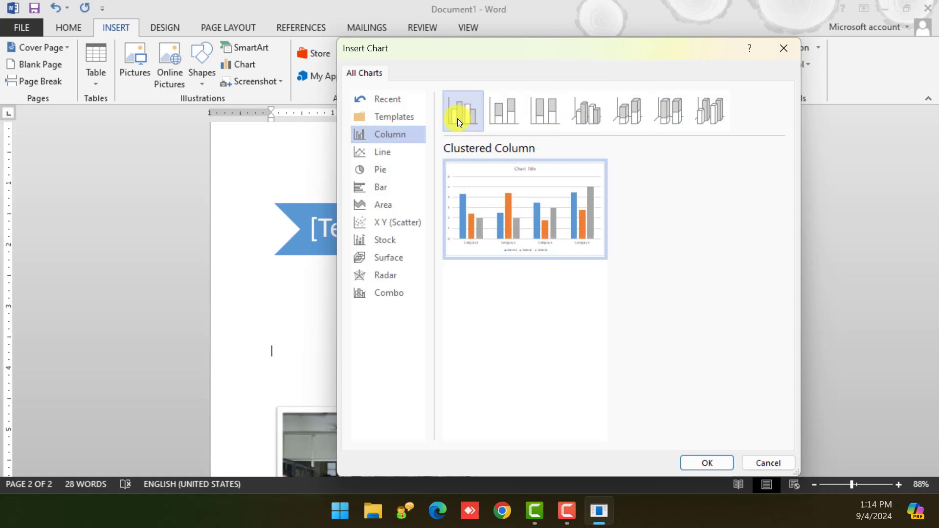
click(697, 463)
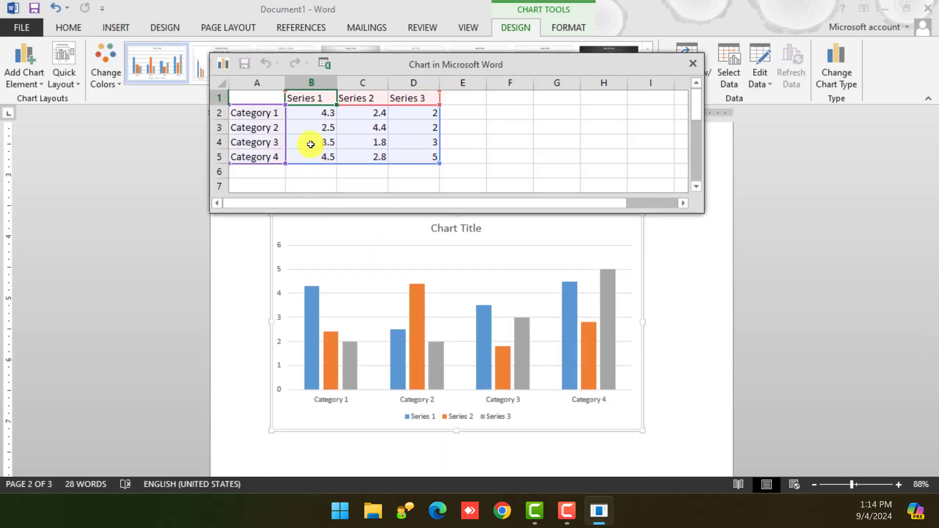
Step: Rename the first chart category in cell A2 to Realme
click(264, 116)
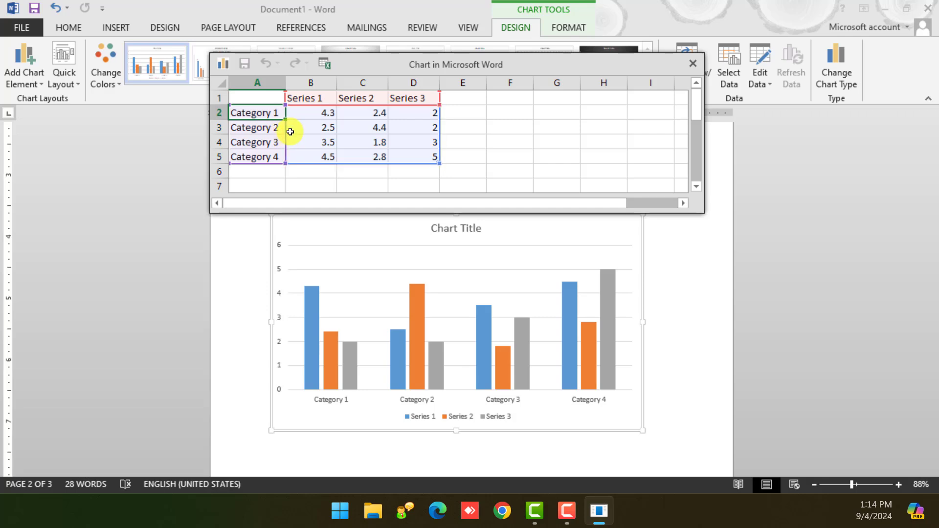
text(Re)
key(BackSpace)
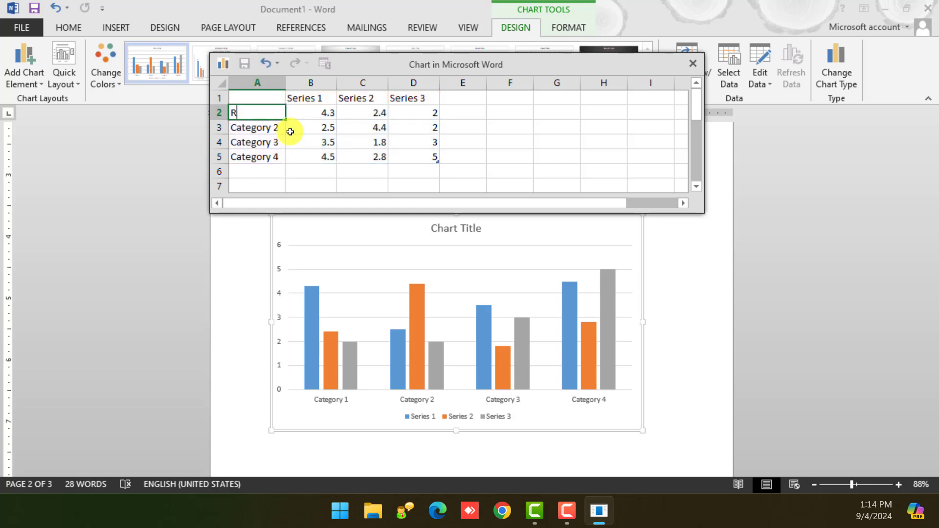
key(BackSpace)
text(Realme)
key(Return)
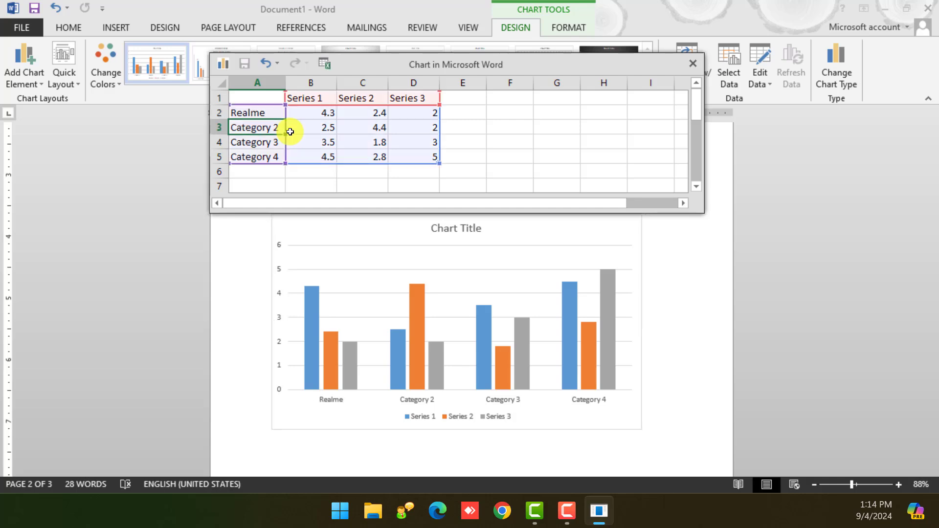
Step: Enter Redmi, Samsung and Apple as the next three category names
text(Redmi)
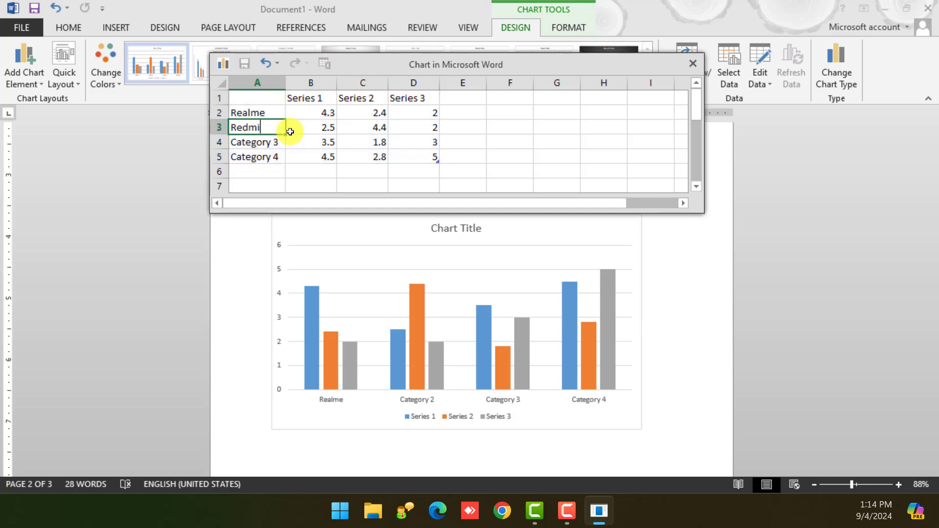
key(Return)
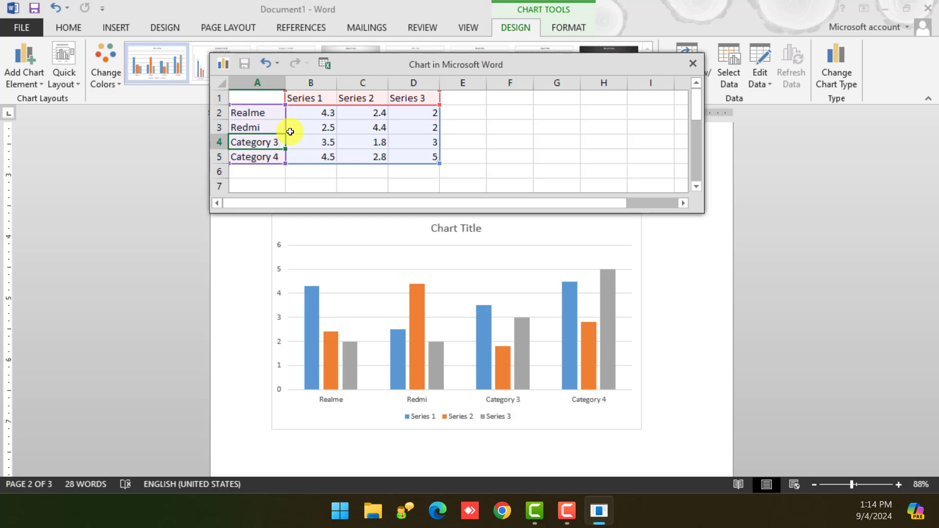
text(Sams)
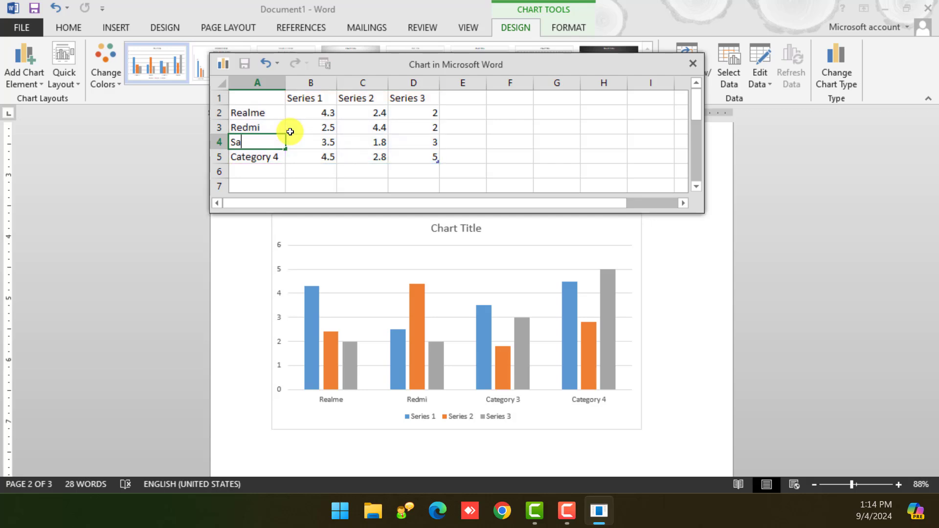
key(BackSpace)
text(sung)
key(Return)
text(Apple)
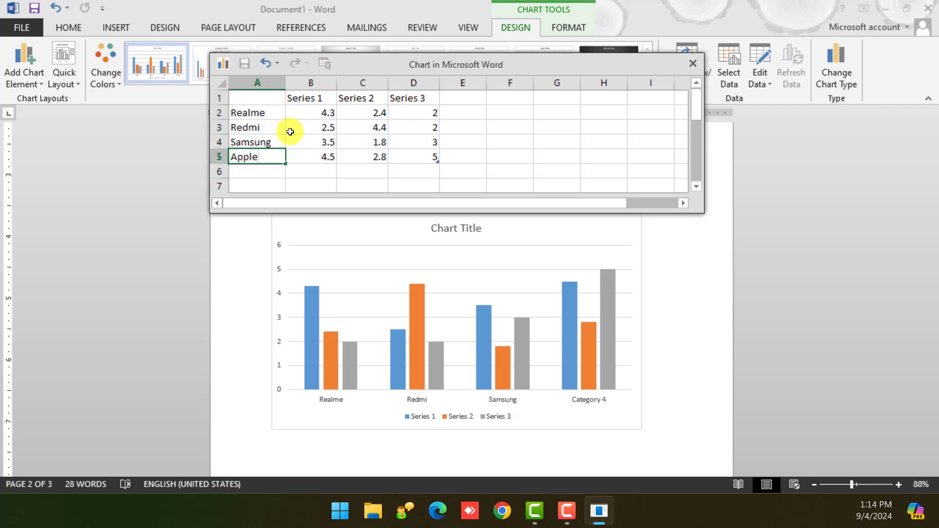
key(Return)
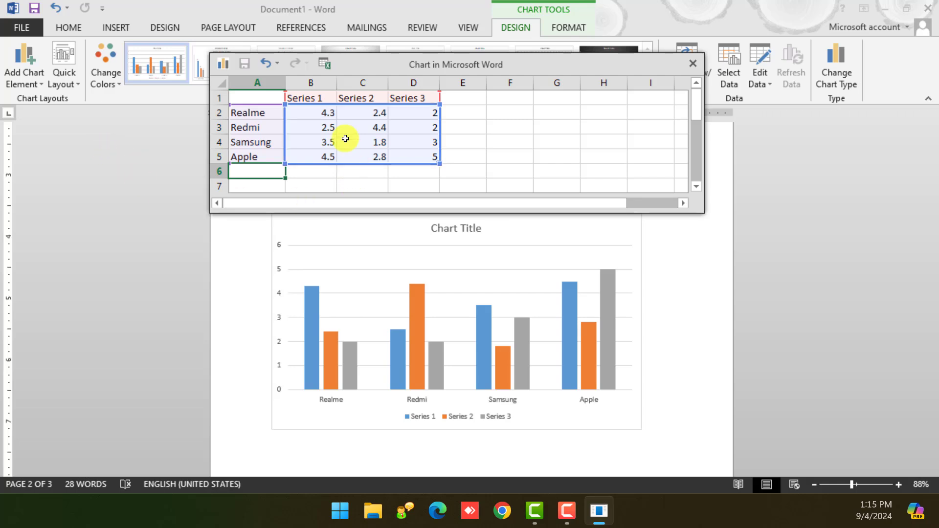
Step: Name the three data series 2021, 2022 and 2023 in cells B1–D1
click(362, 141)
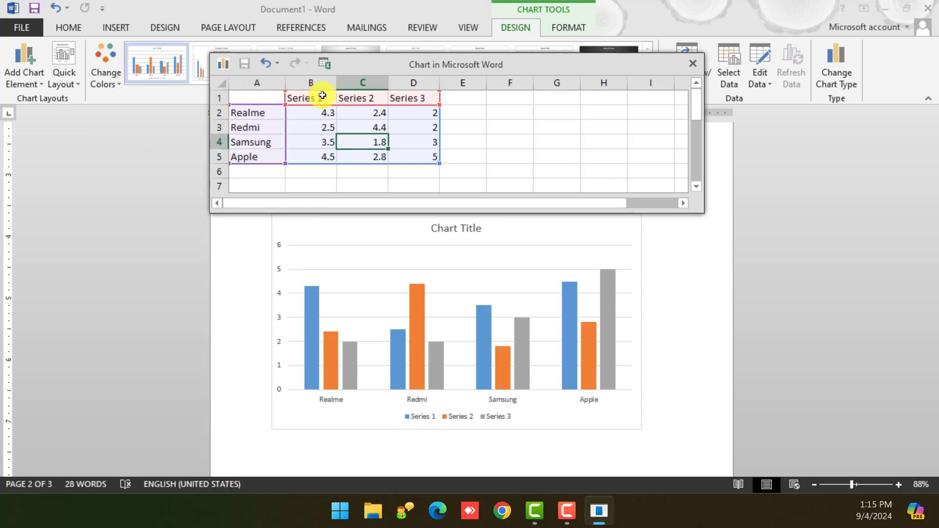
click(313, 98)
text(20)
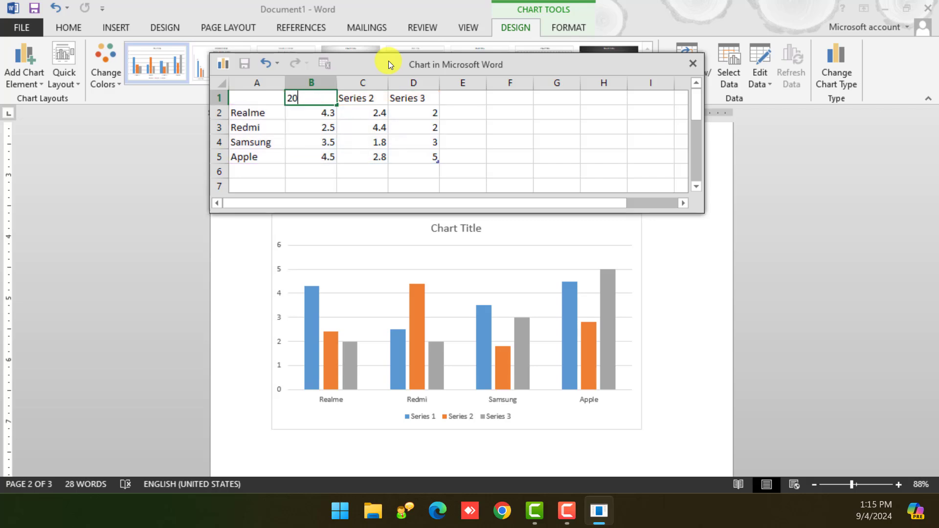
text(21)
key(Tab)
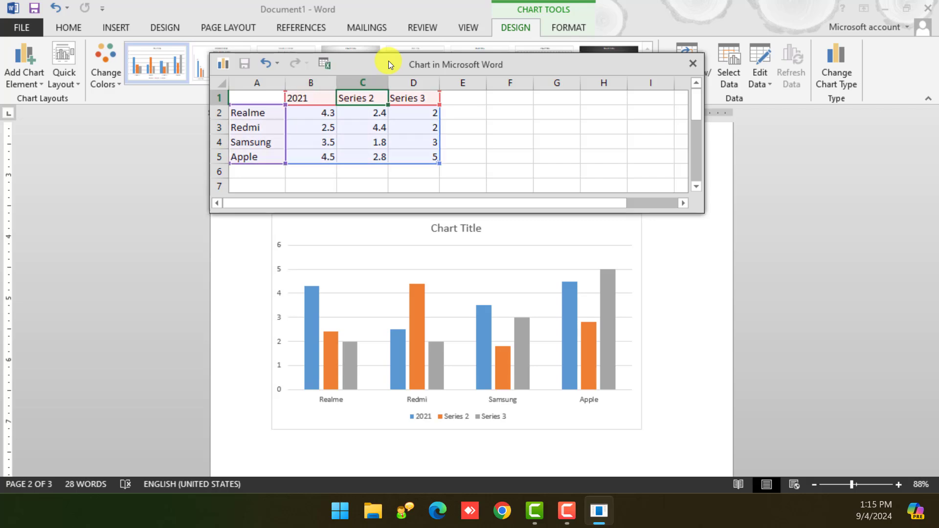
text(2022)
key(Tab)
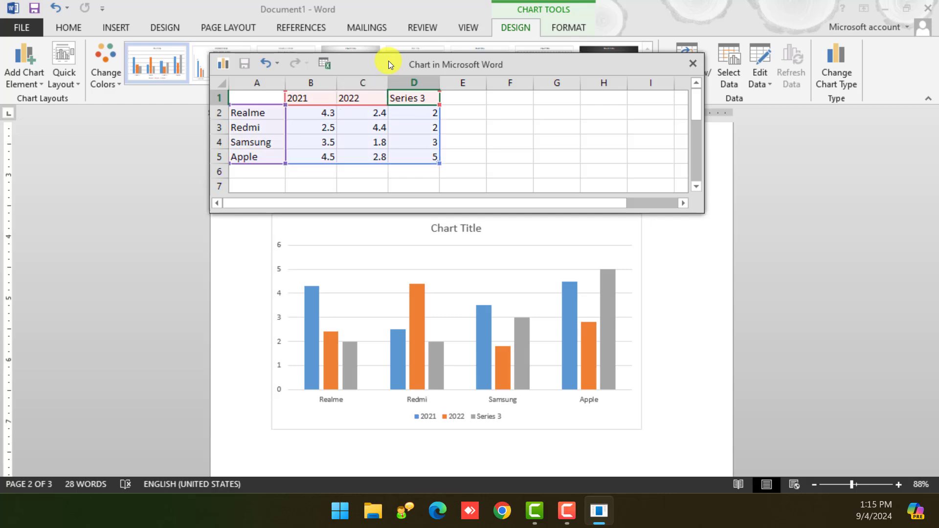
text(202)
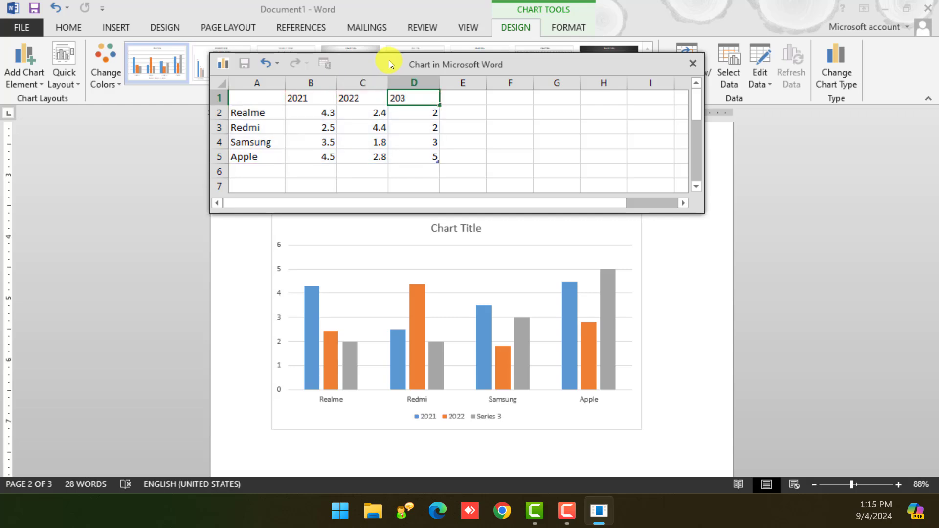
key(BackSpace)
text(23)
click(392, 141)
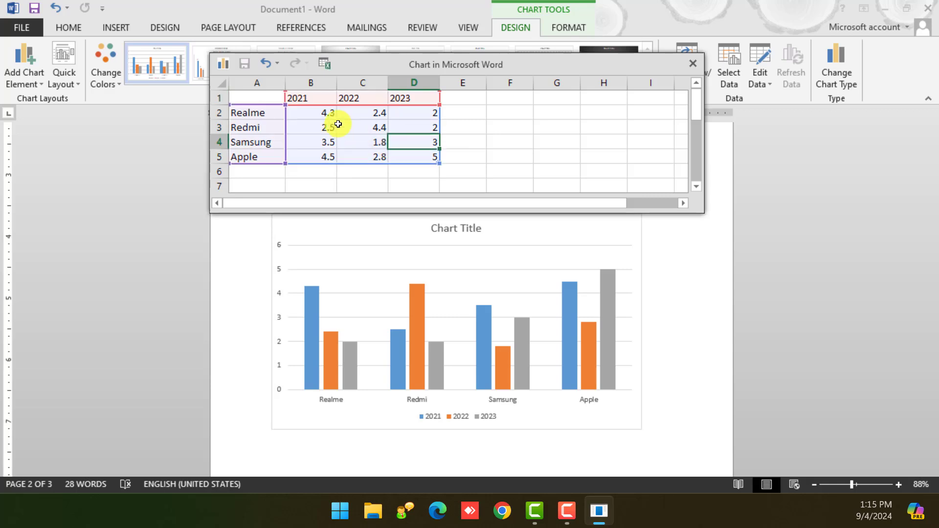
click(327, 116)
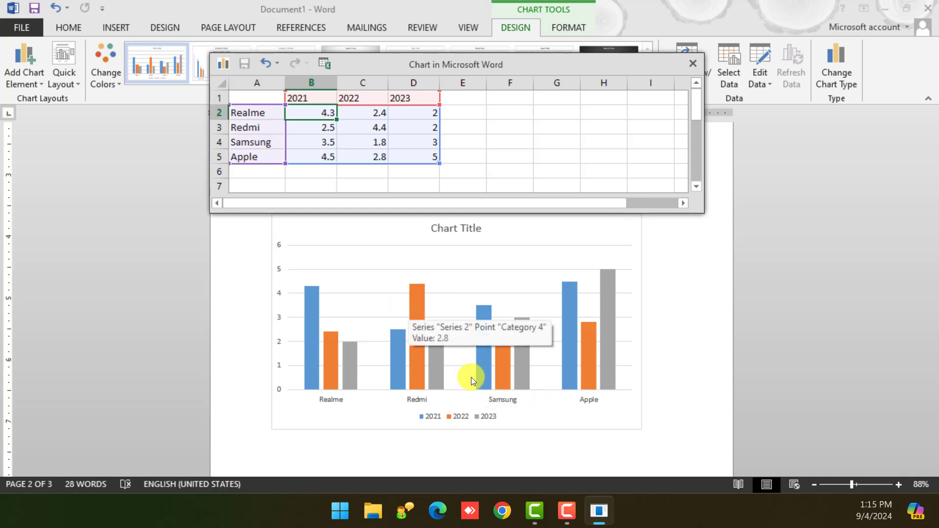
click(587, 448)
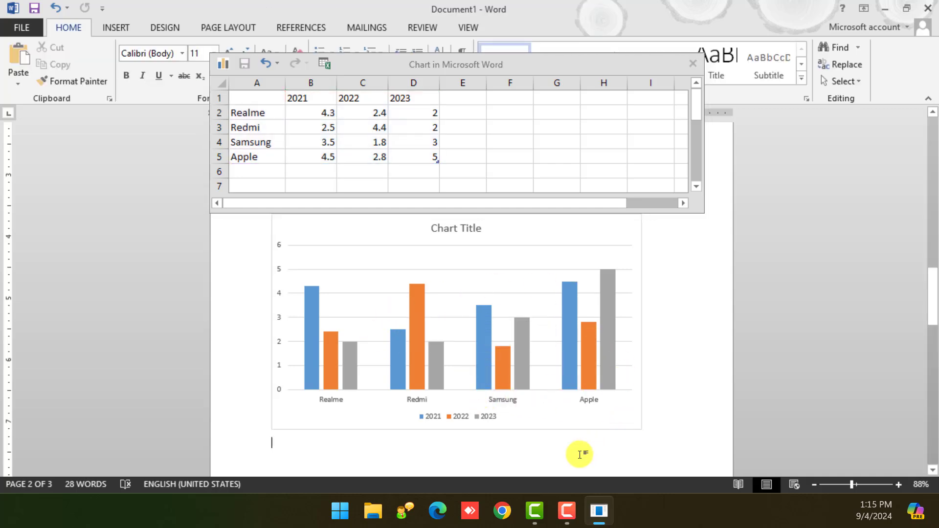
scroll(402, 350, down, 1)
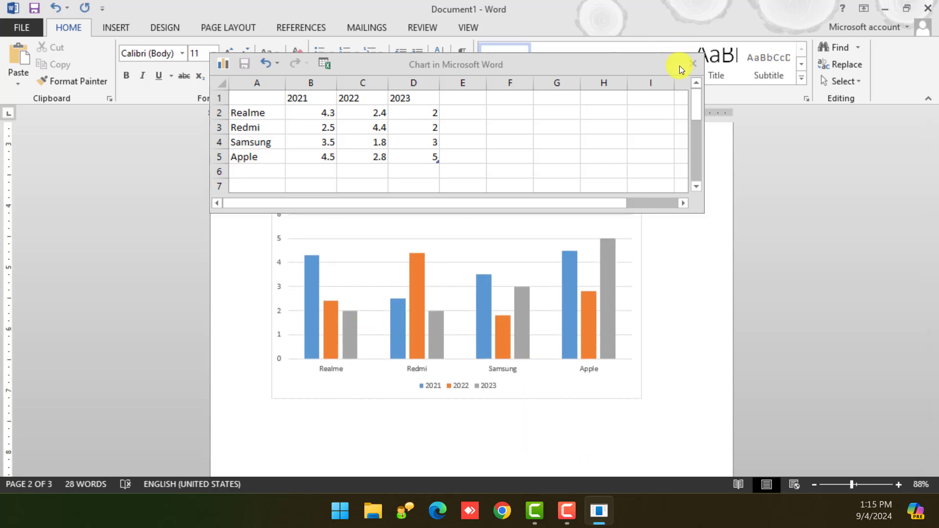
Step: Close the data sheet and apply chart Style 10 with outlined hollow columns
click(693, 64)
click(496, 205)
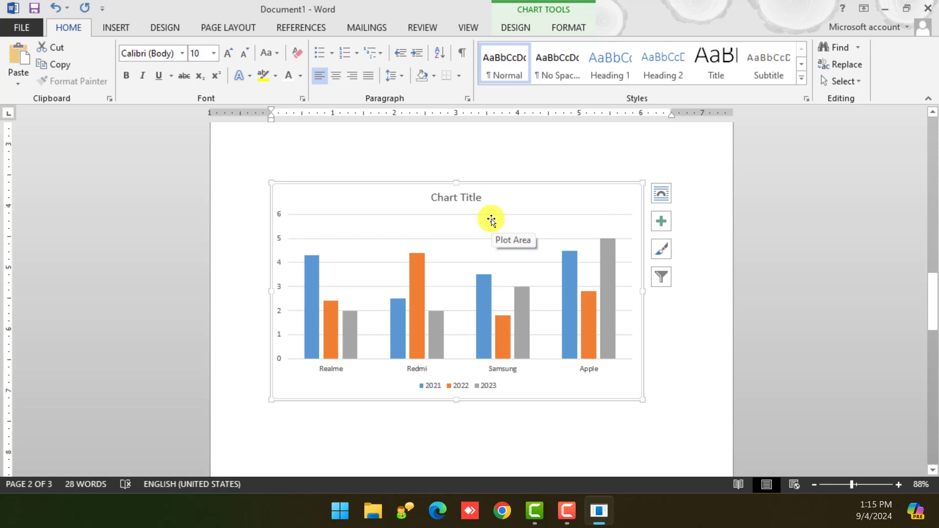
click(521, 29)
click(559, 29)
click(510, 25)
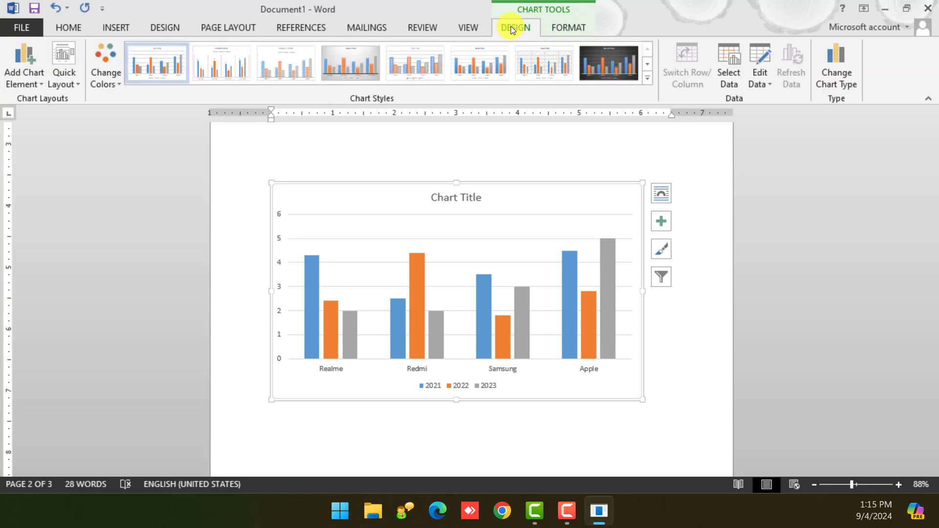
click(484, 67)
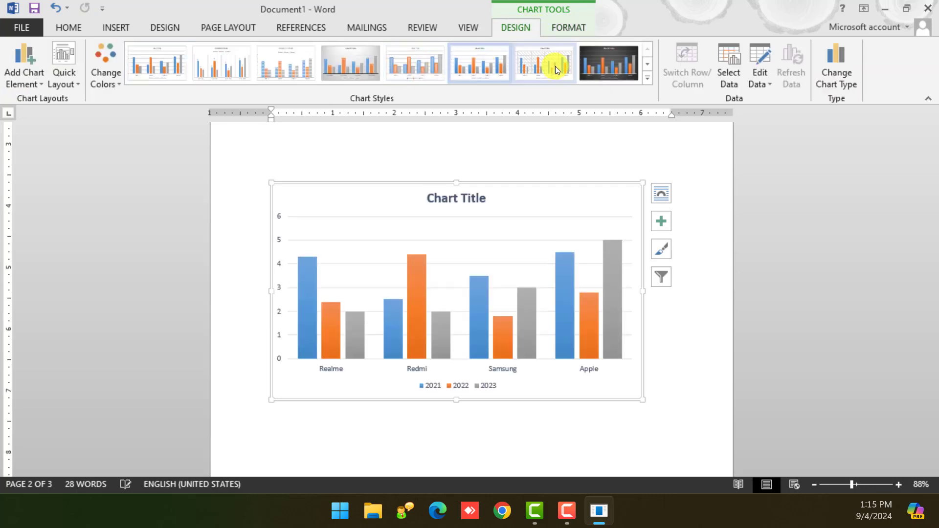
click(617, 70)
click(647, 77)
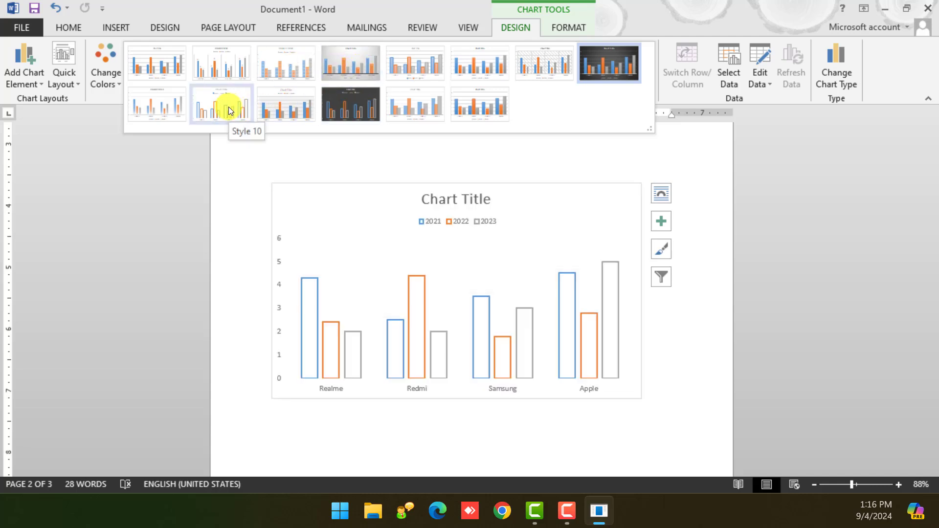
click(229, 109)
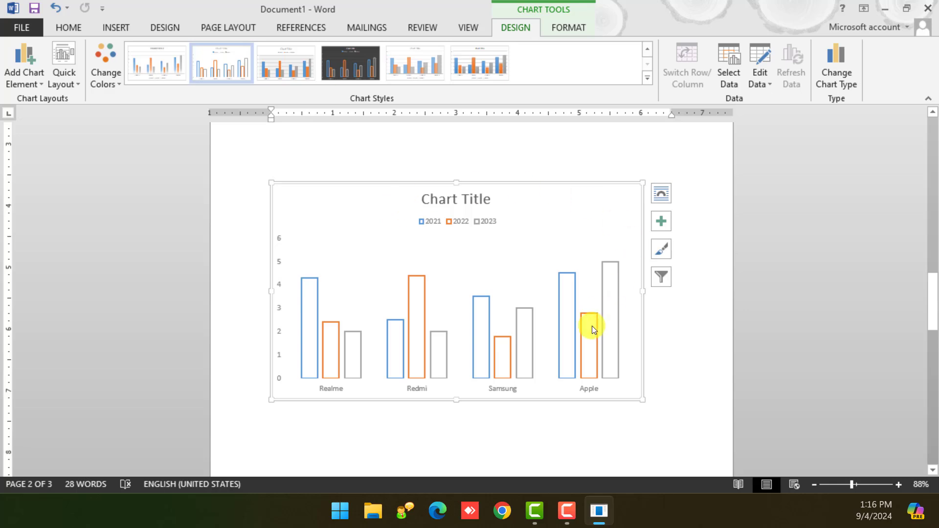
click(499, 429)
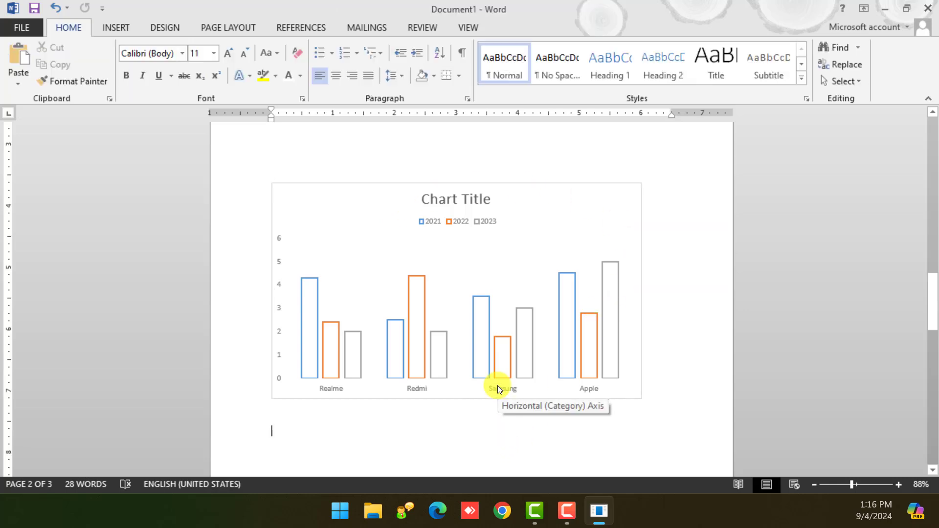
Step: Replace the placeholder chart title with 'Mobile Company Sale'
click(453, 205)
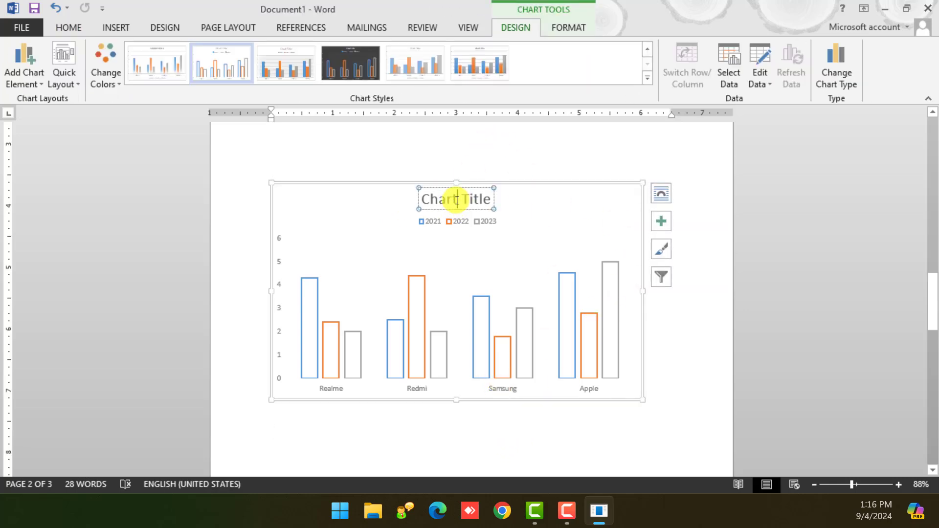
double_click(457, 200)
text(Mob)
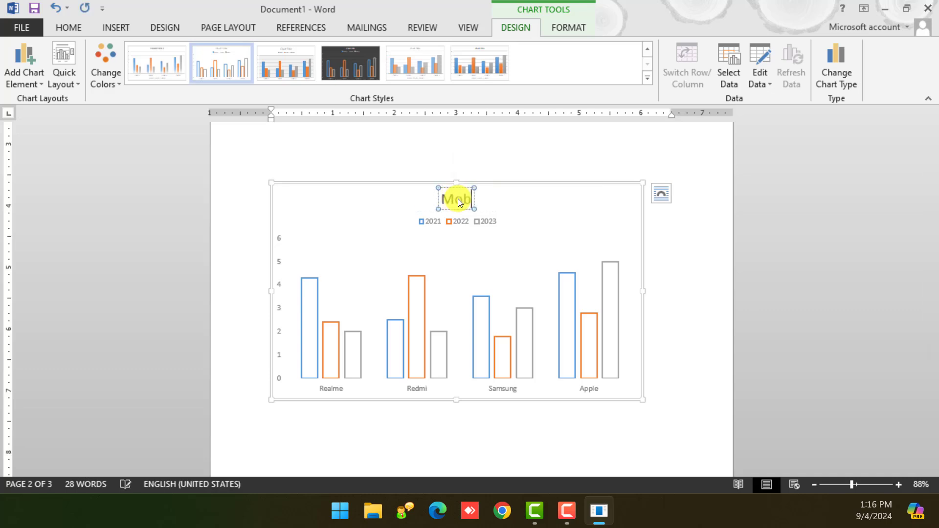
text(ile Comp)
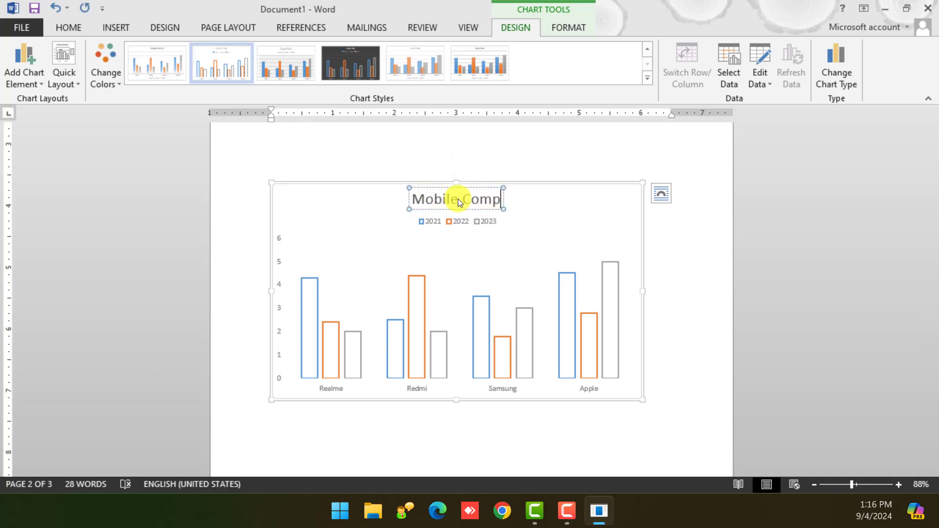
text(any Sale)
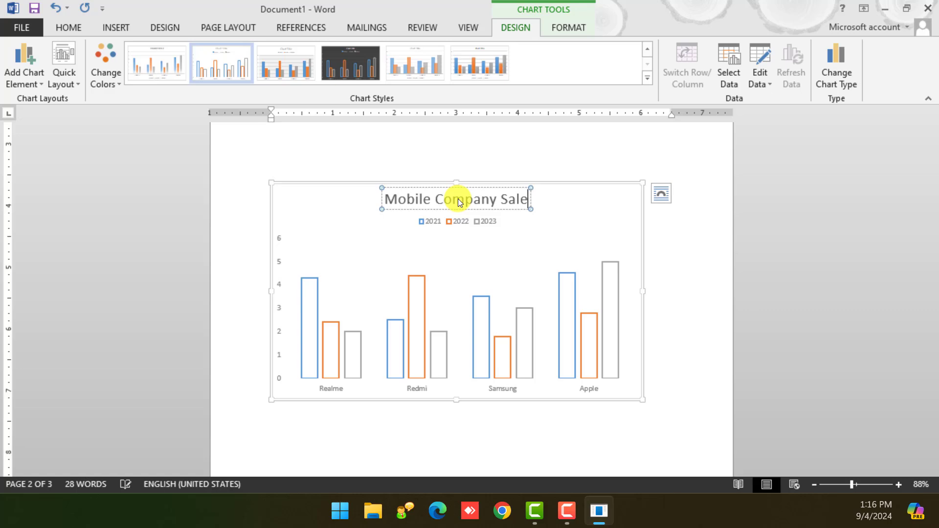
click(570, 211)
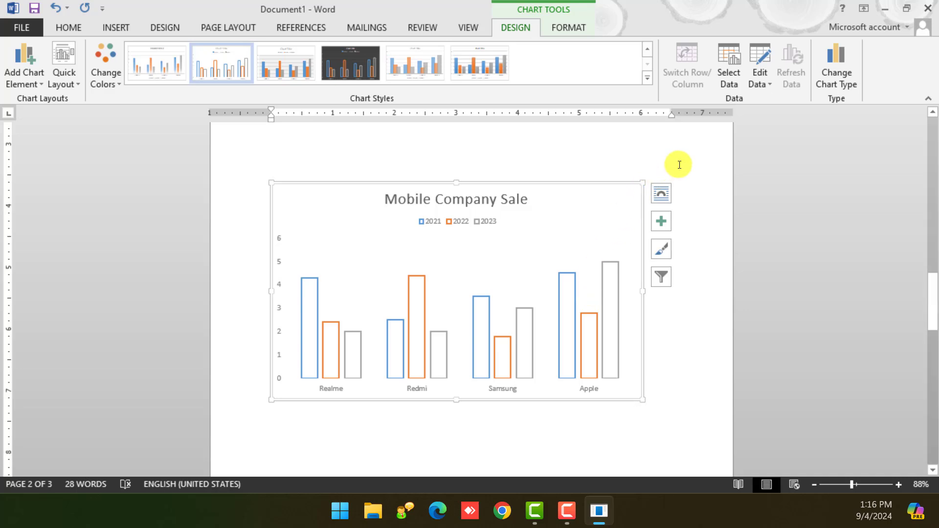
click(672, 407)
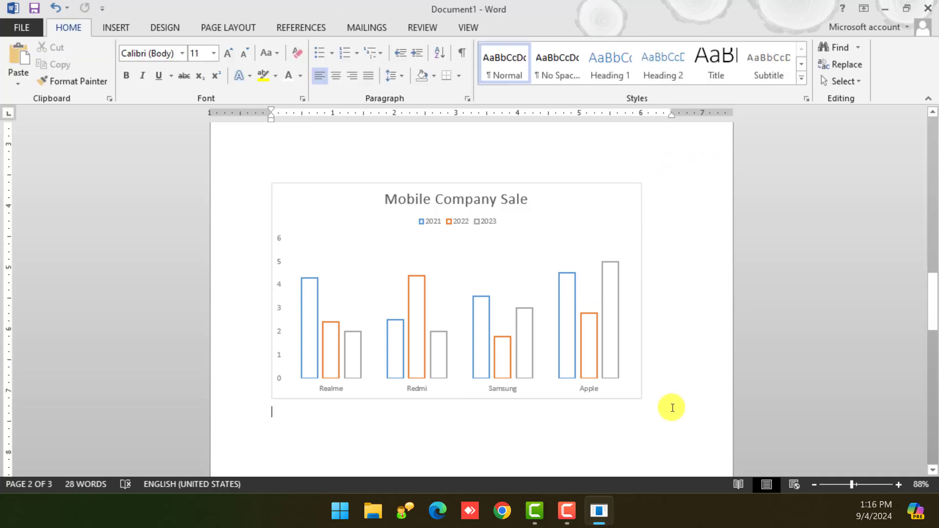
Step: Insert a flat 2-D pie chart with the default Sales 1st–4th Qtr data
click(117, 24)
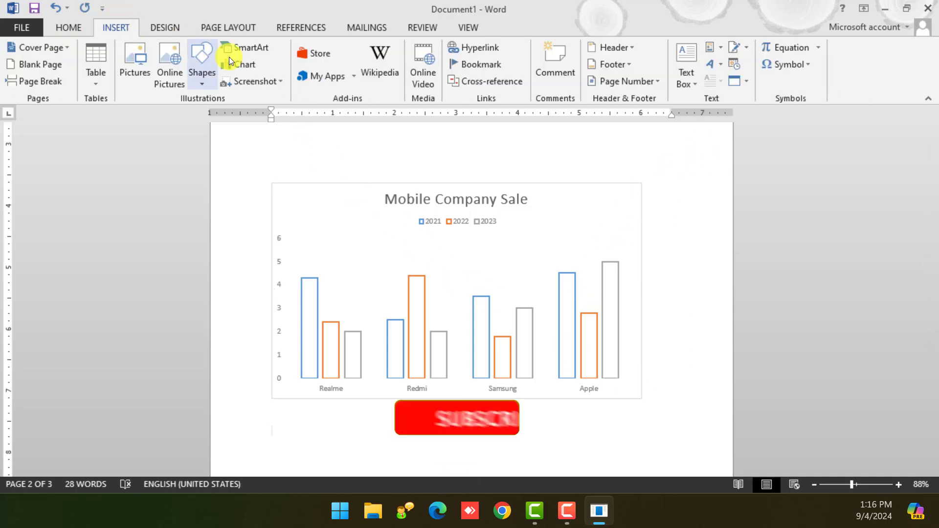
click(233, 66)
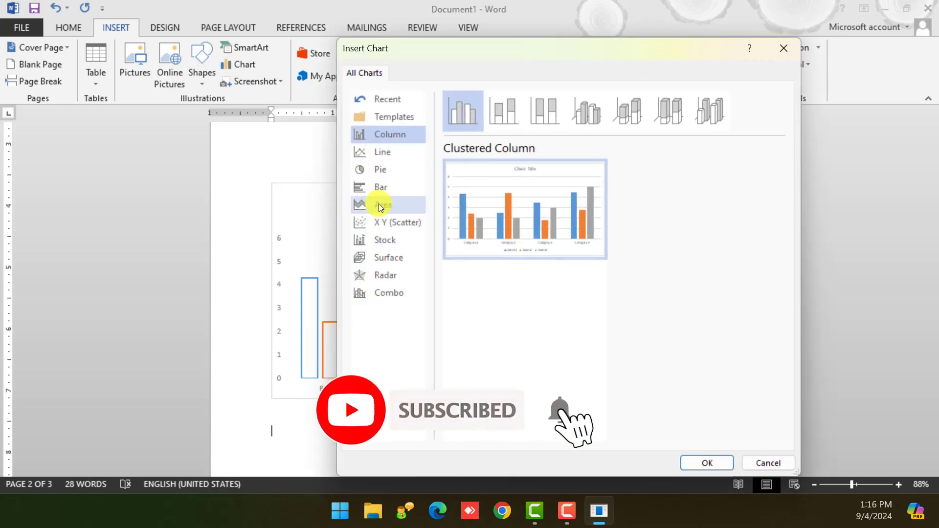
click(379, 187)
click(380, 173)
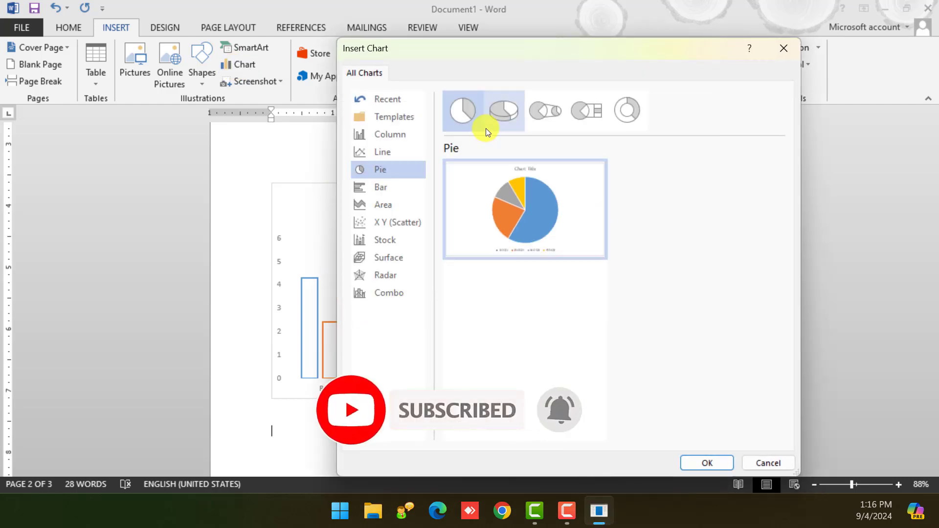
click(499, 113)
click(476, 107)
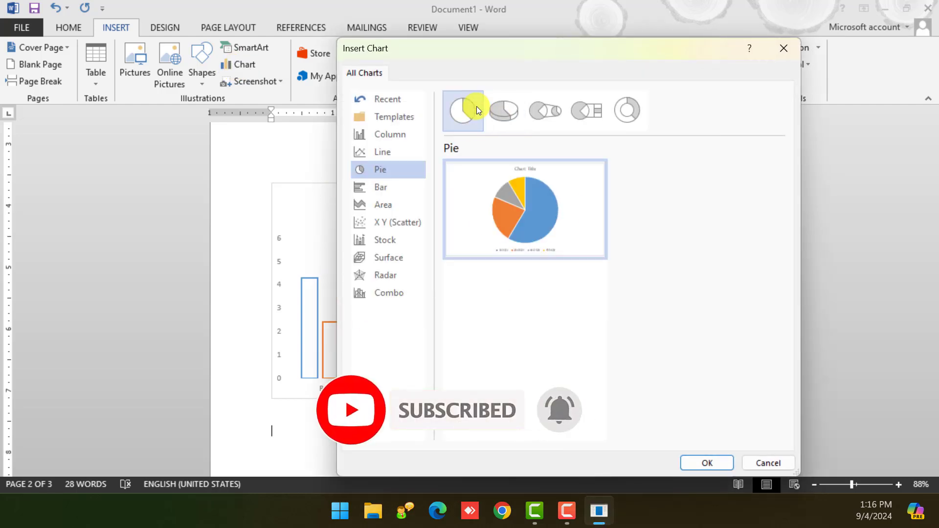
click(704, 463)
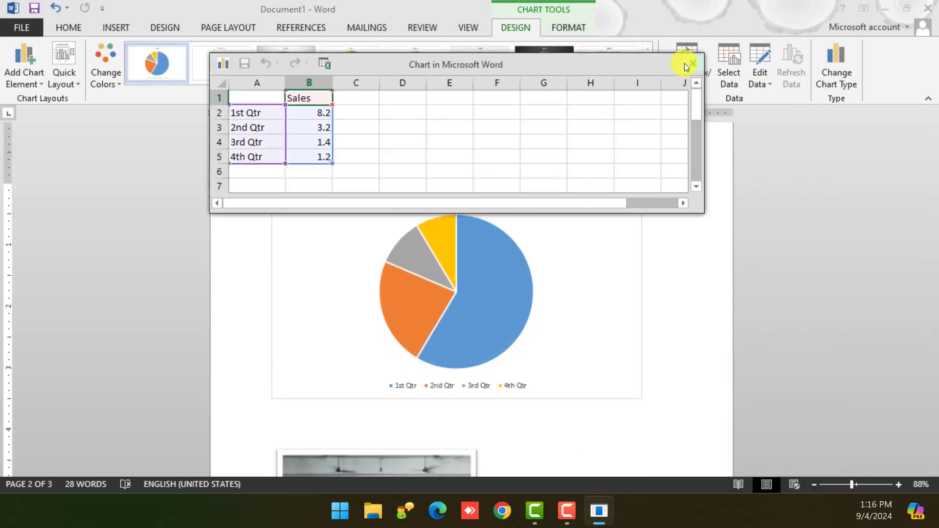
click(687, 64)
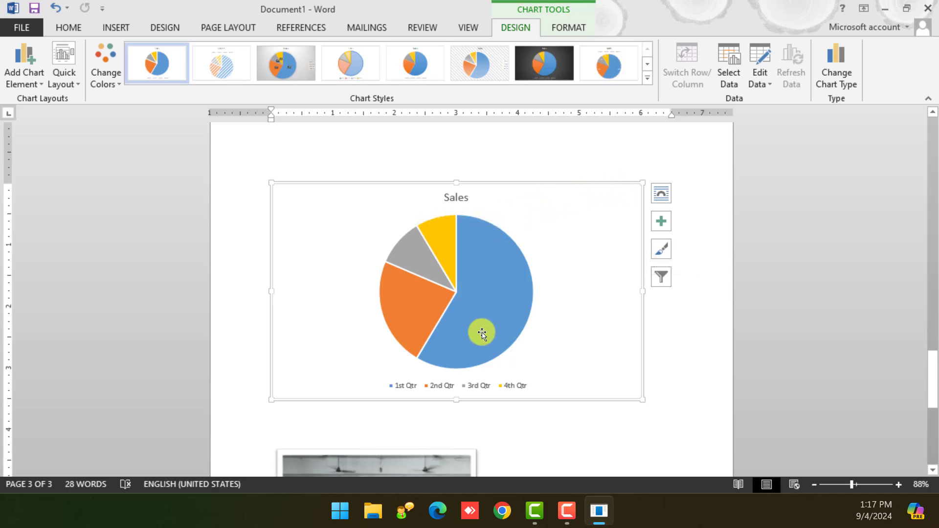
mouse_move(497, 305)
mouse_move(452, 355)
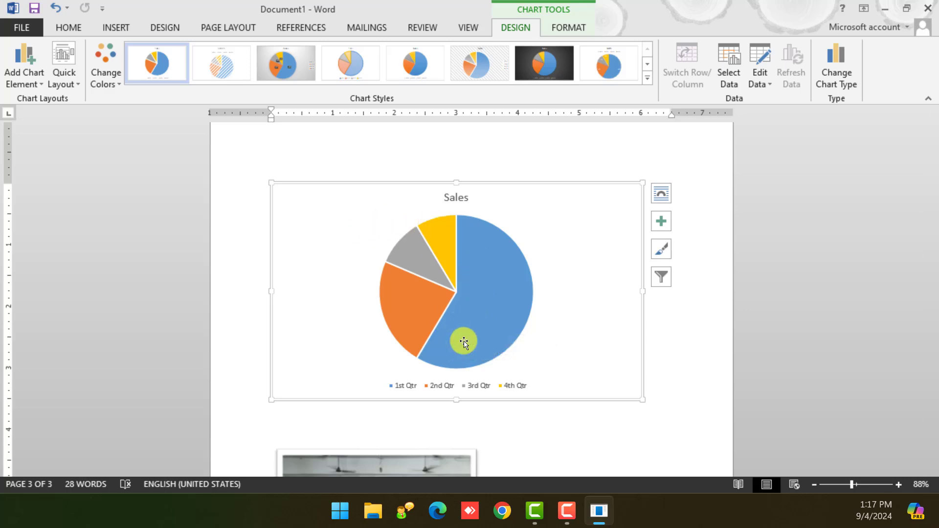
mouse_move(467, 326)
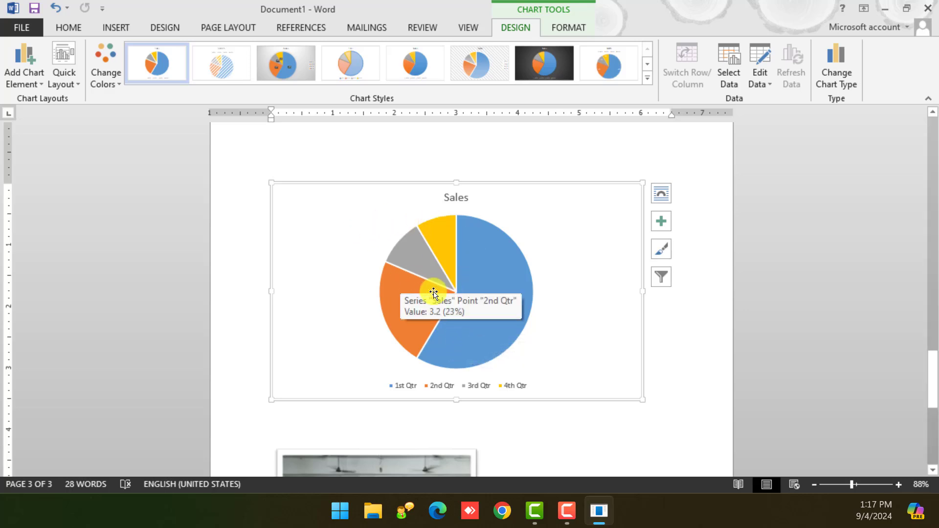
mouse_move(395, 326)
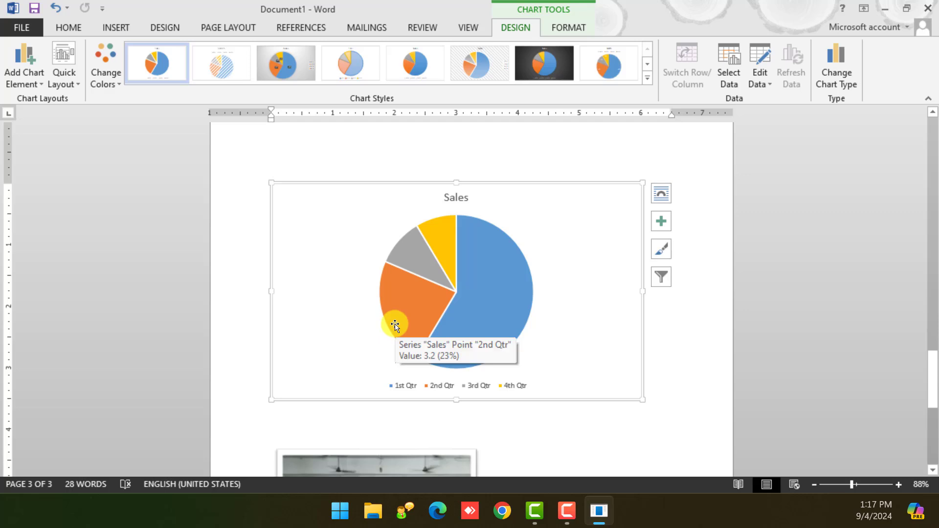
mouse_move(425, 264)
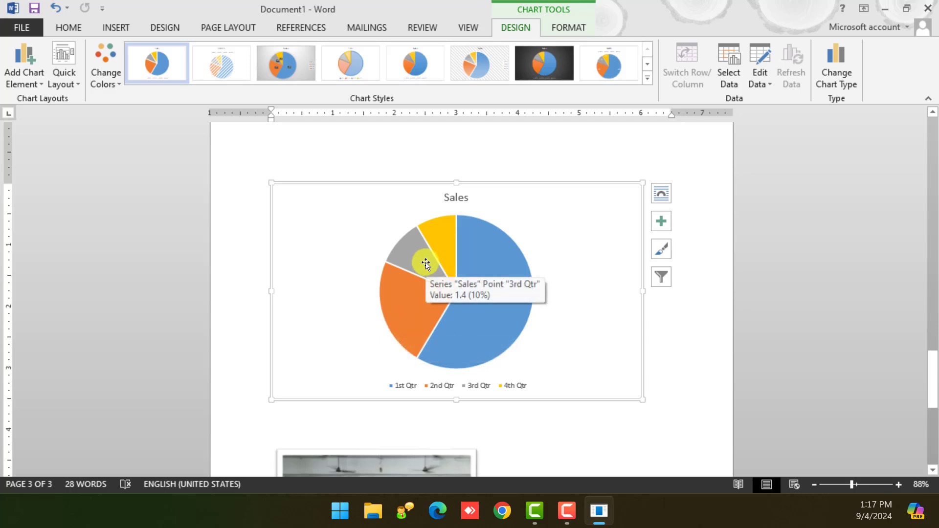
mouse_move(447, 249)
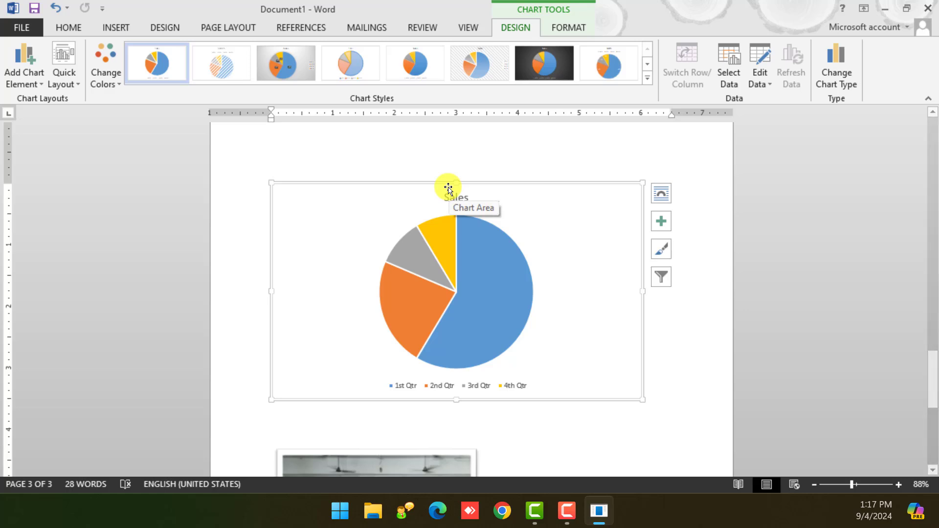
Step: Apply chart Style 10 to the pie: blue background, white slices, quarter percentage labels
click(525, 215)
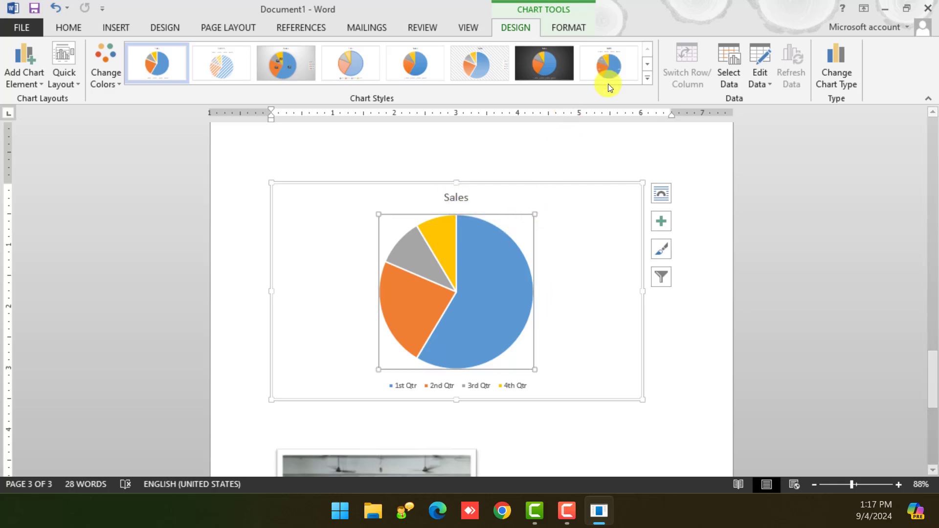
click(624, 73)
click(646, 78)
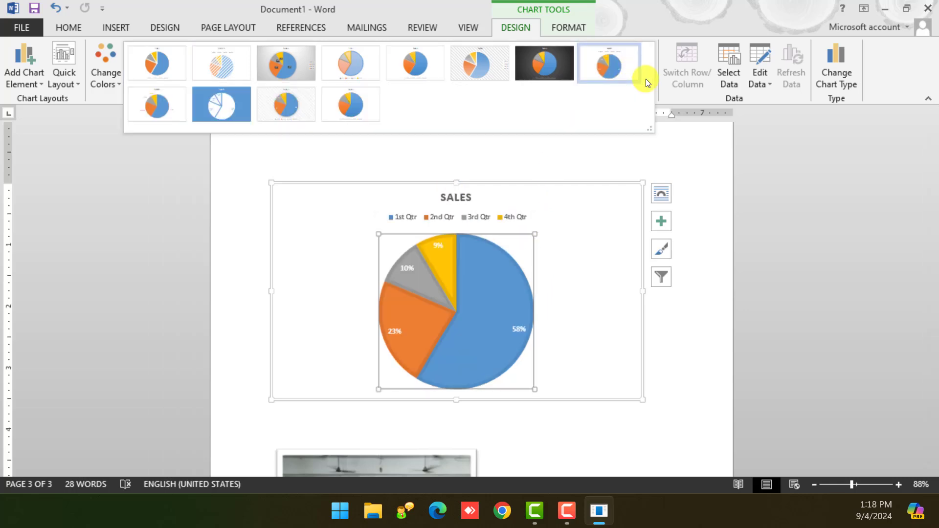
click(330, 113)
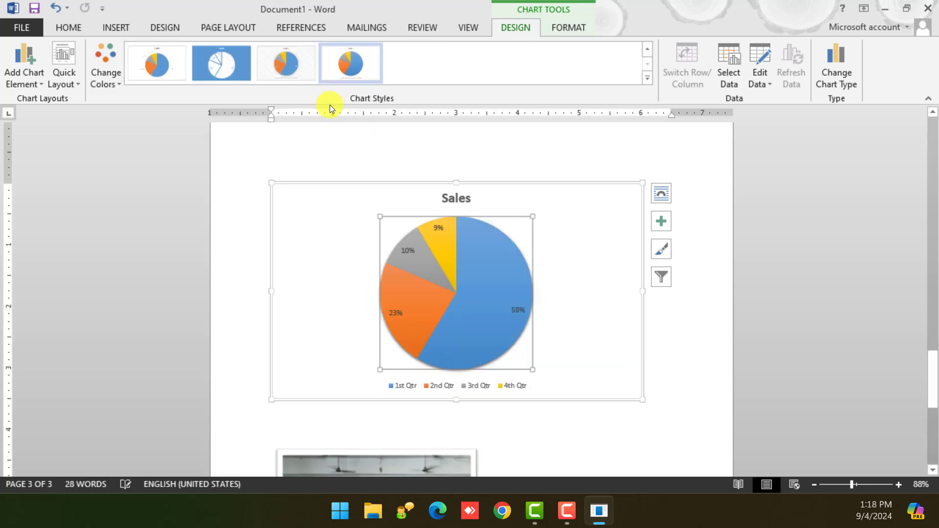
click(210, 58)
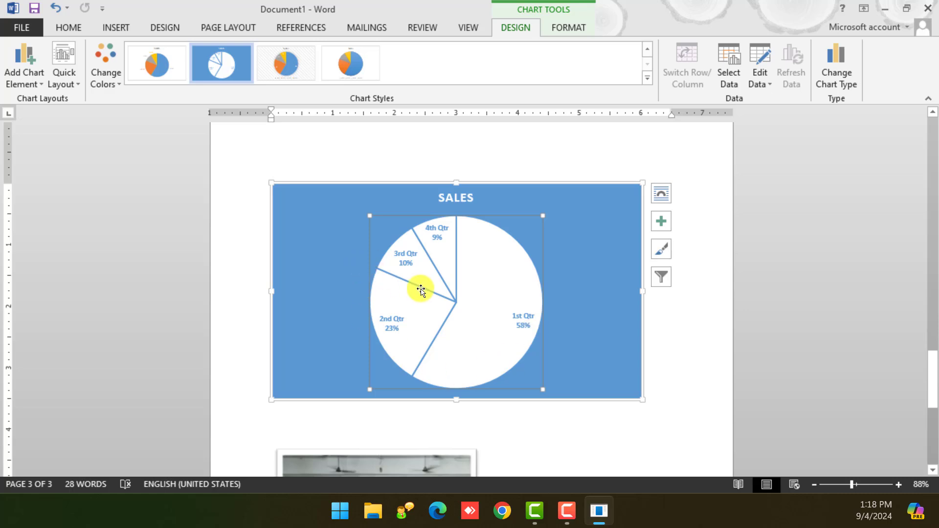
click(555, 261)
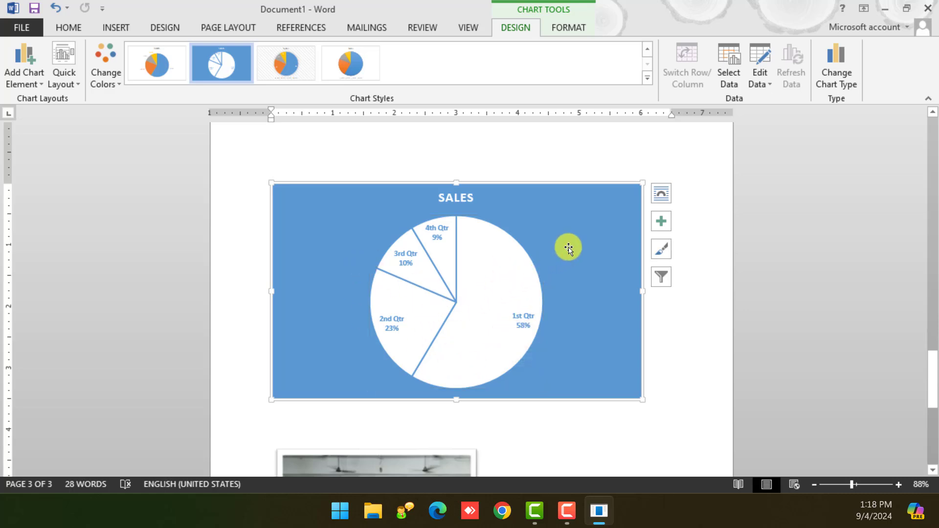
click(758, 66)
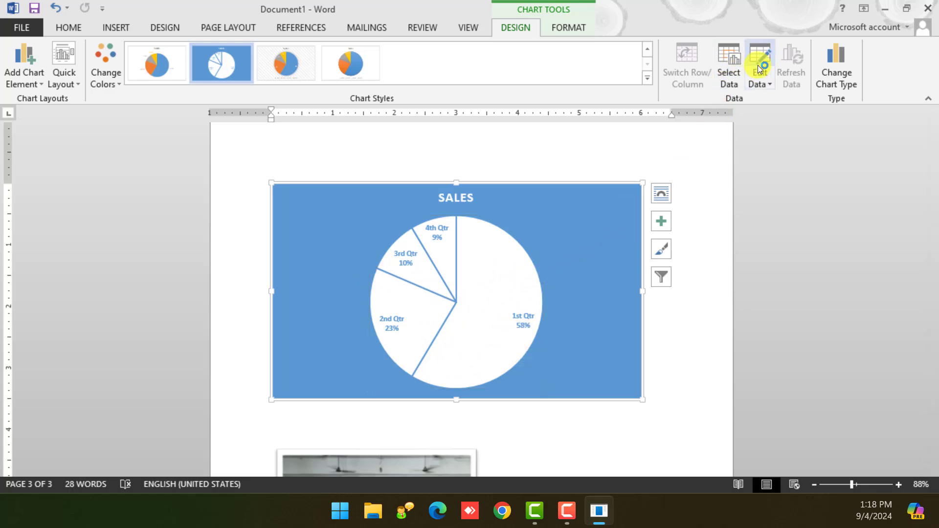
Step: Review the quarter names and Sales values in the chart's data sheet, then close it
drag(272, 83, 270, 120)
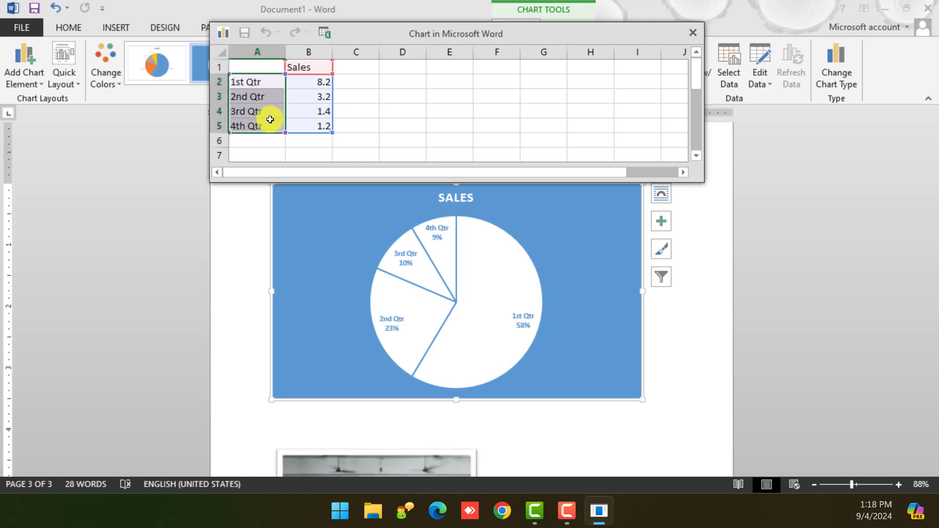
click(299, 68)
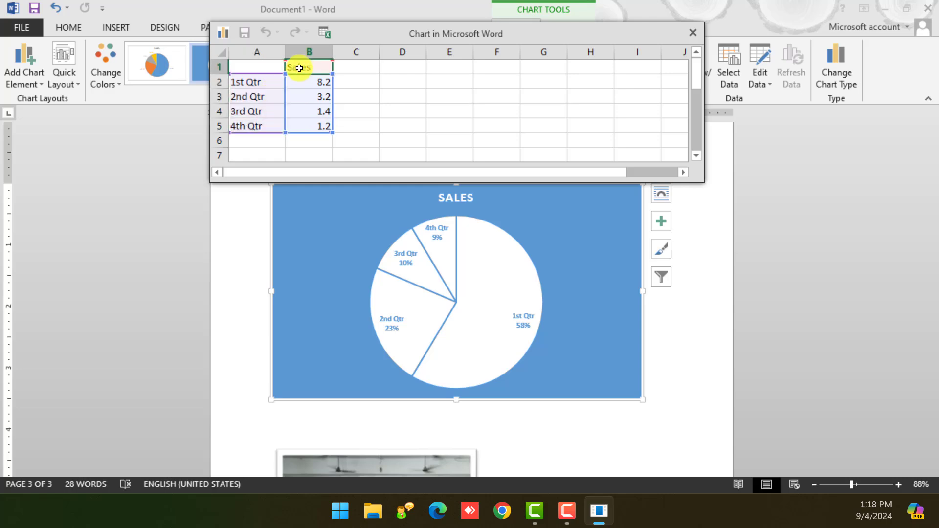
click(693, 32)
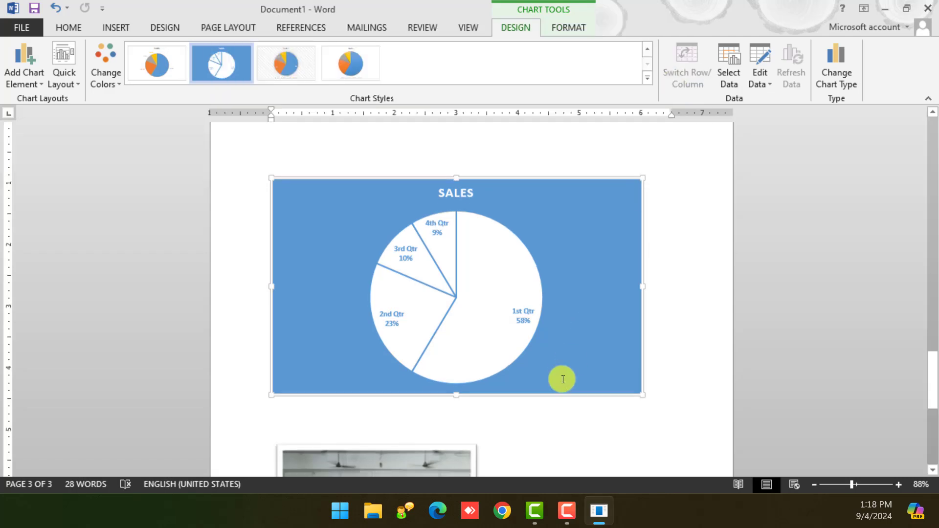
Step: Add an empty paragraph directly below the Sales pie chart
scroll(318, 310, down, 3)
click(318, 310)
key(Return)
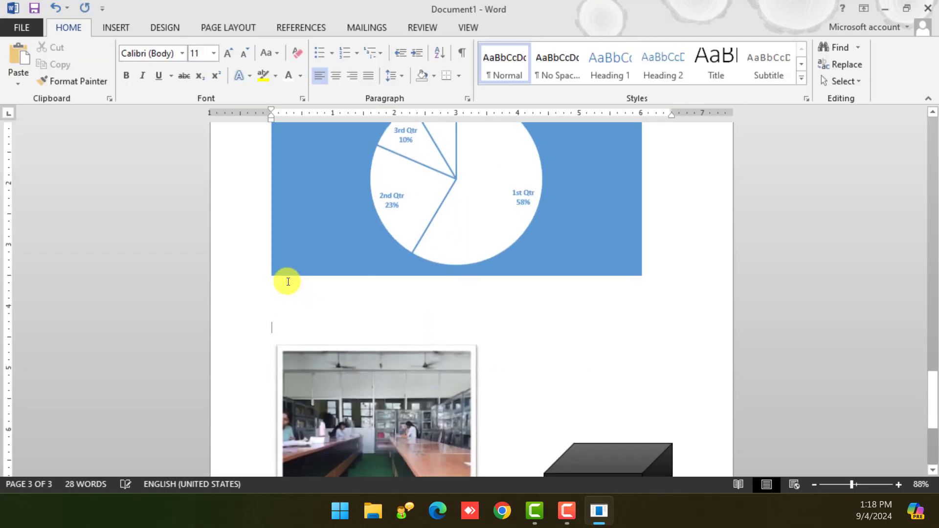
click(115, 27)
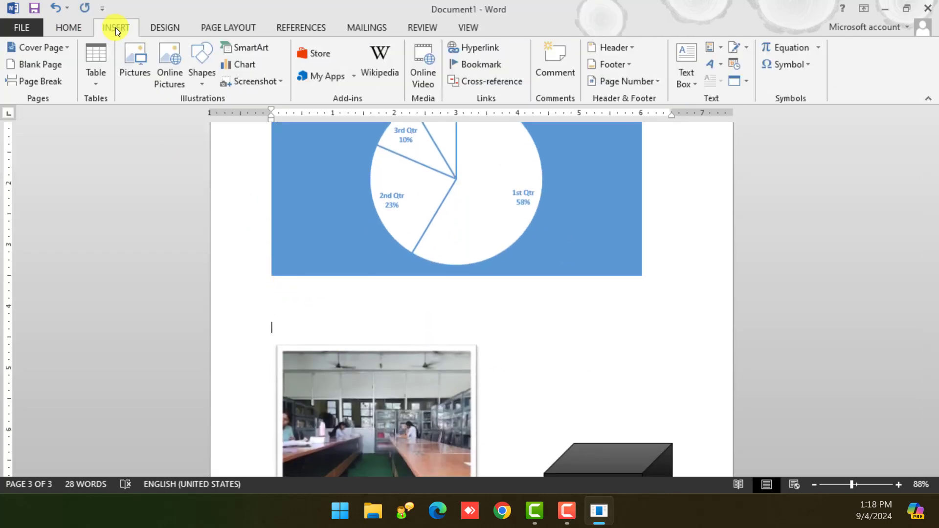
click(281, 82)
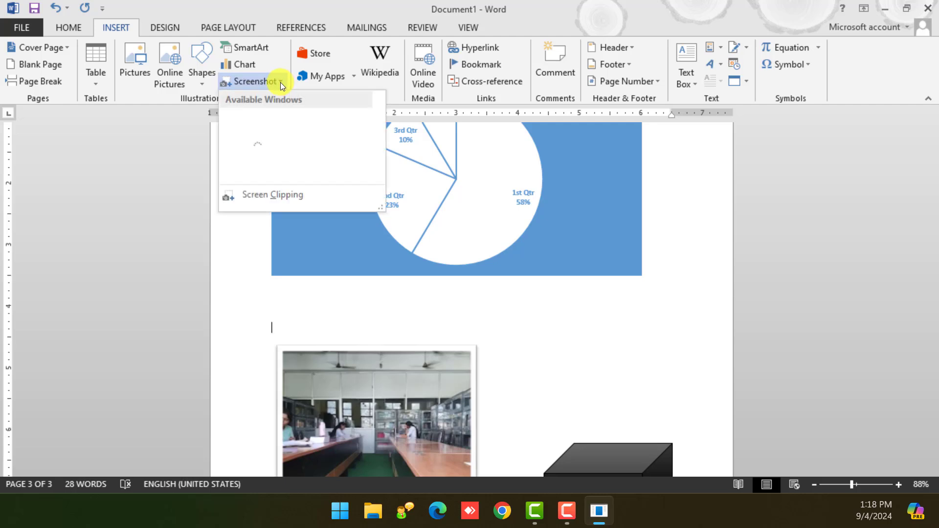
click(260, 197)
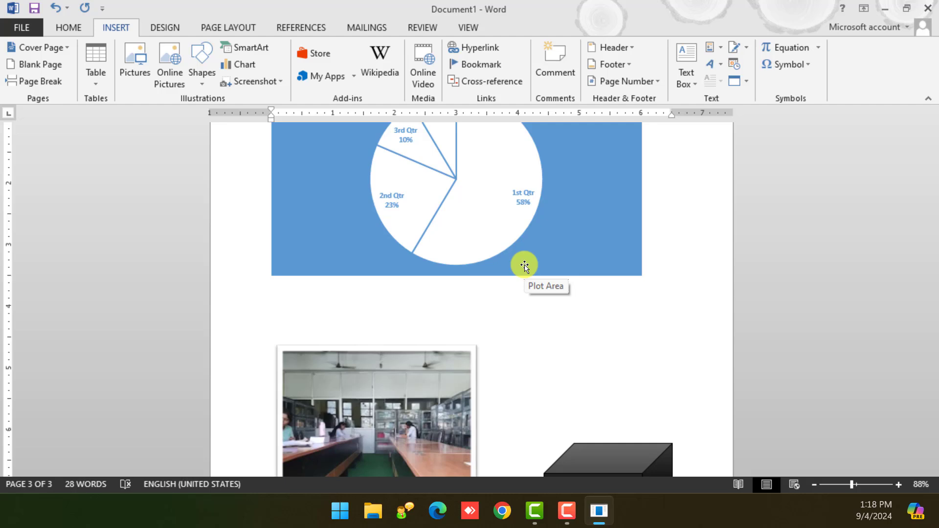
click(372, 511)
drag(296, 88, 637, 104)
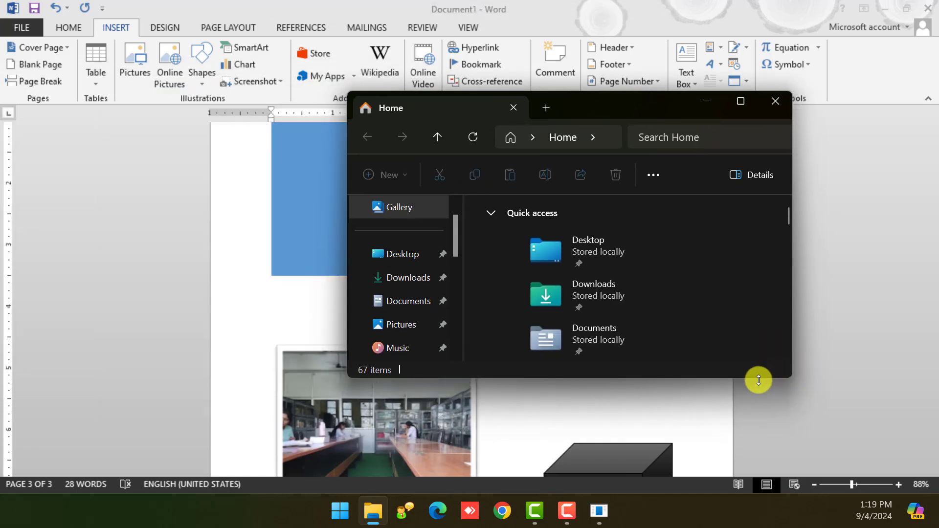
drag(758, 378, 769, 432)
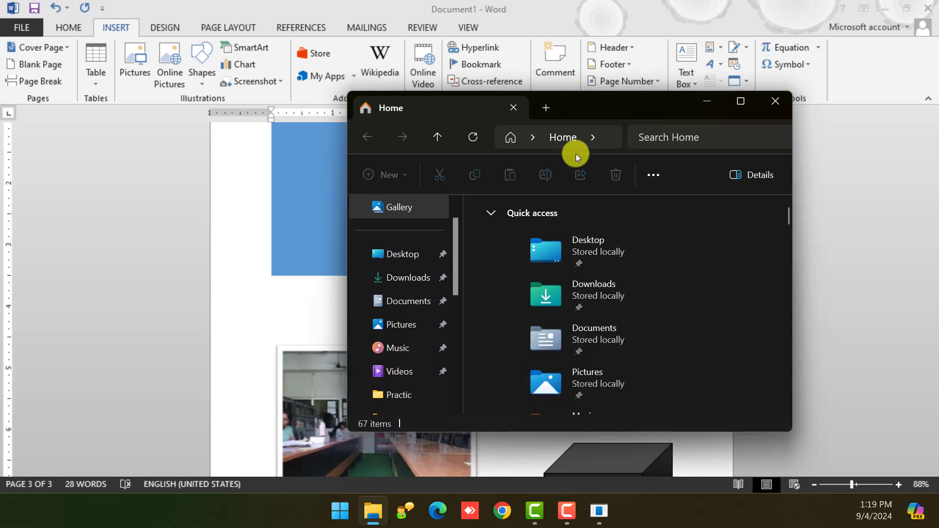
drag(612, 104, 807, 101)
click(337, 315)
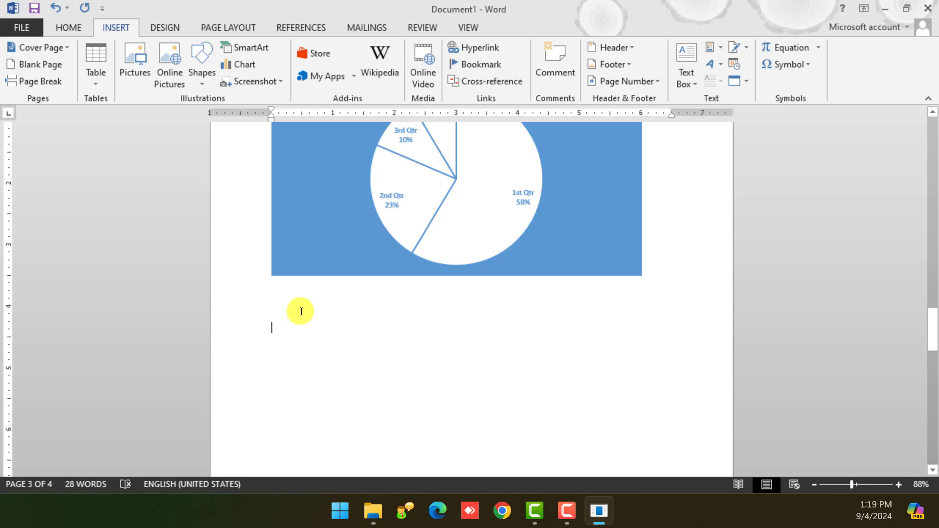
click(373, 511)
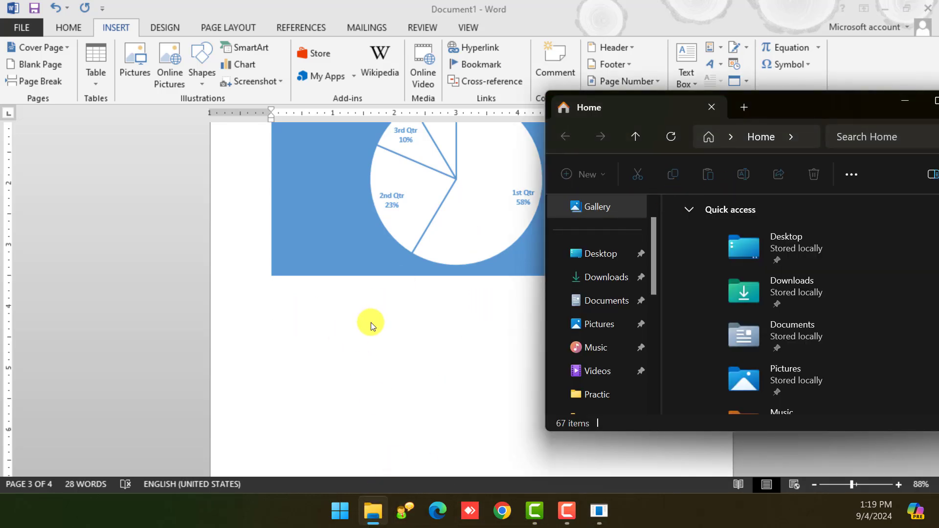
drag(787, 109, 659, 113)
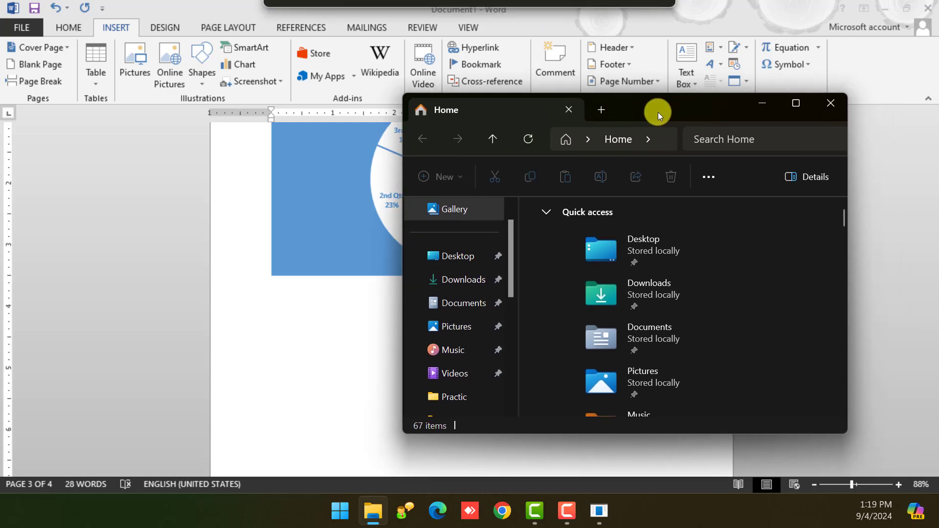
click(766, 104)
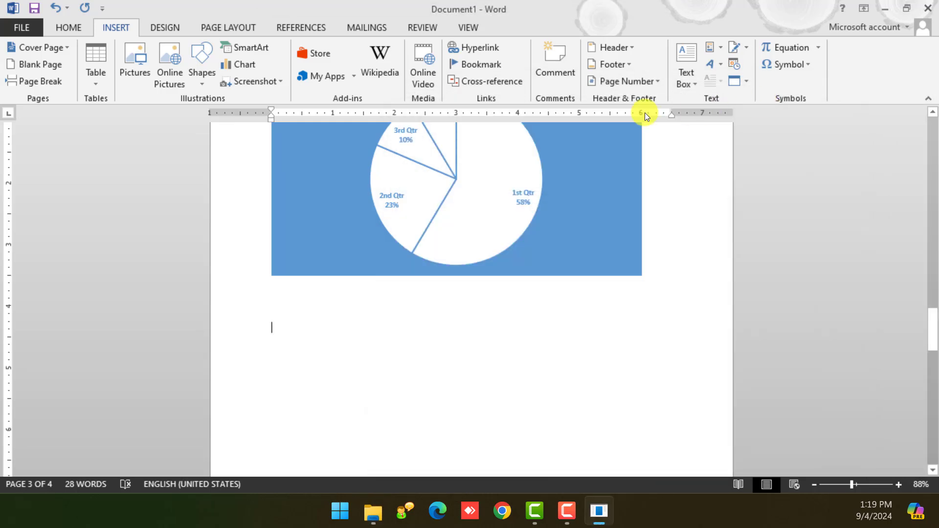
Step: Insert a screen clipping of the Camtasia 2021, Audacity and WINWORD desktop icons as a picture
click(268, 85)
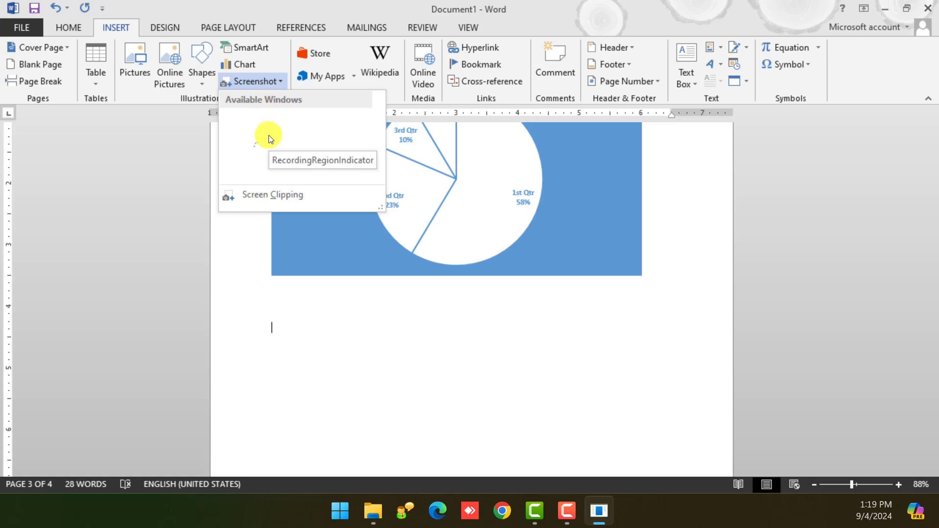
click(271, 194)
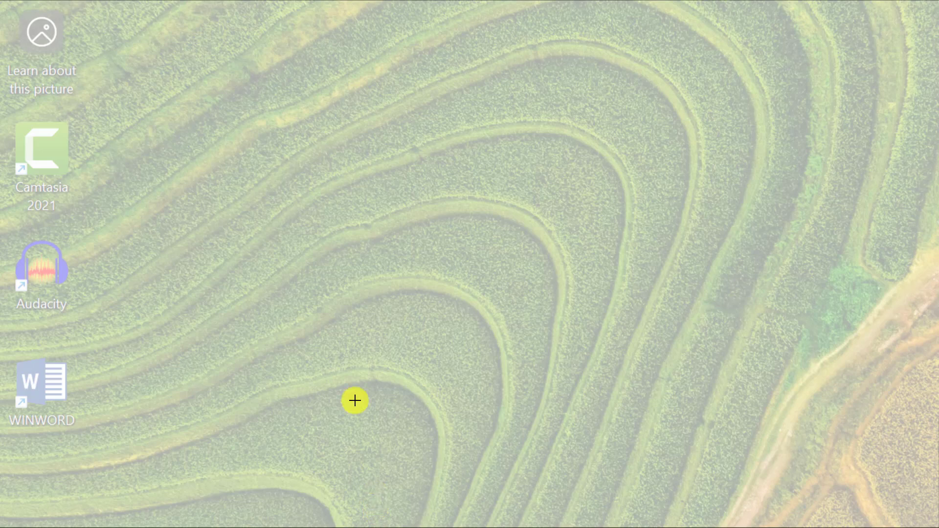
drag(102, 108, 6, 440)
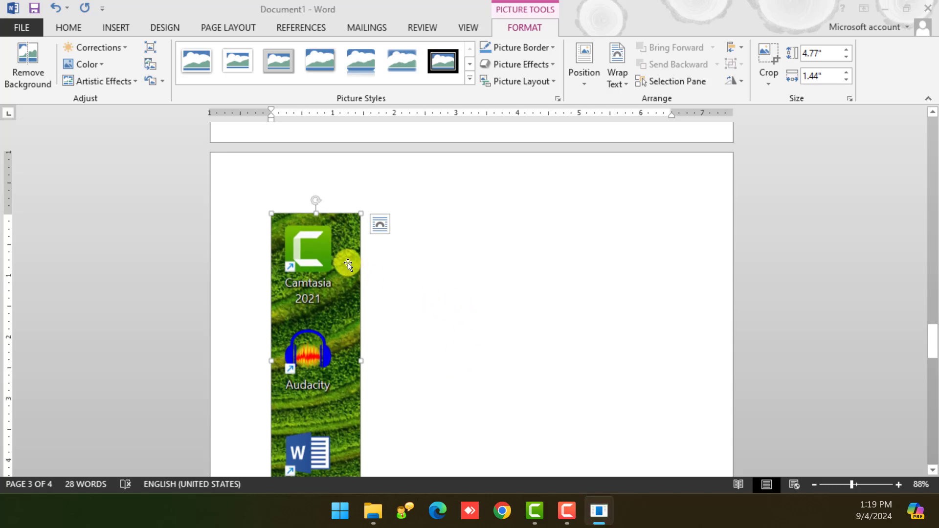
scroll(347, 272, down, 3)
scroll(356, 282, up, 2)
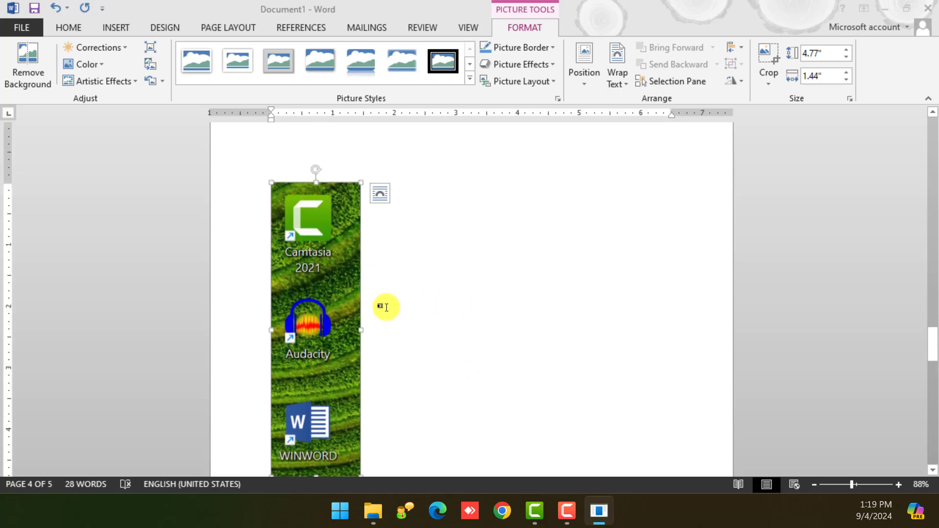
click(373, 234)
click(354, 217)
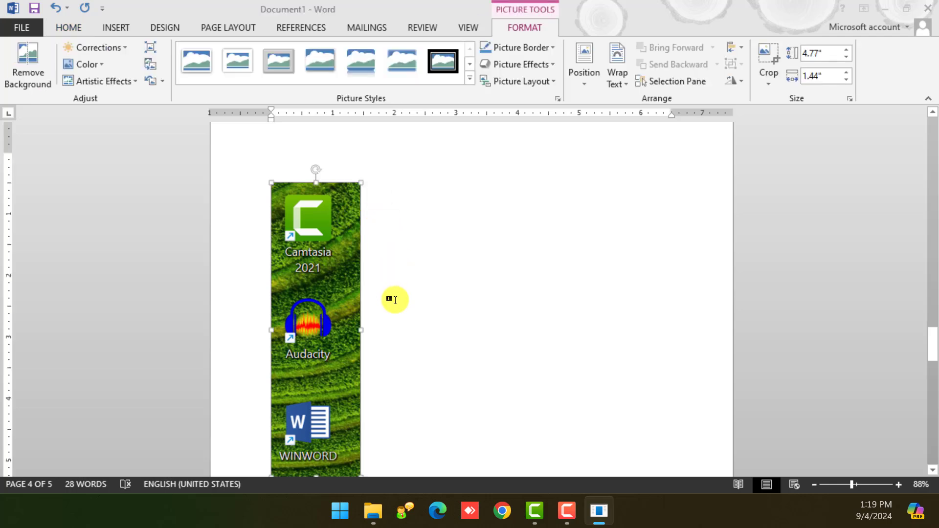
scroll(394, 322, down, 3)
click(394, 376)
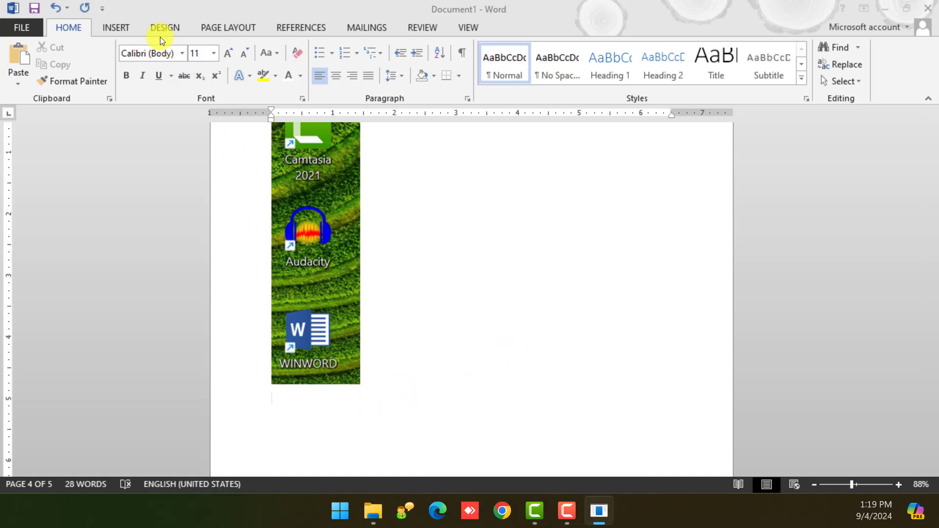
Step: Insert a screenshot of the File Explorer window showing Gallery, Desktop, Downloads and Documents
click(120, 28)
click(266, 83)
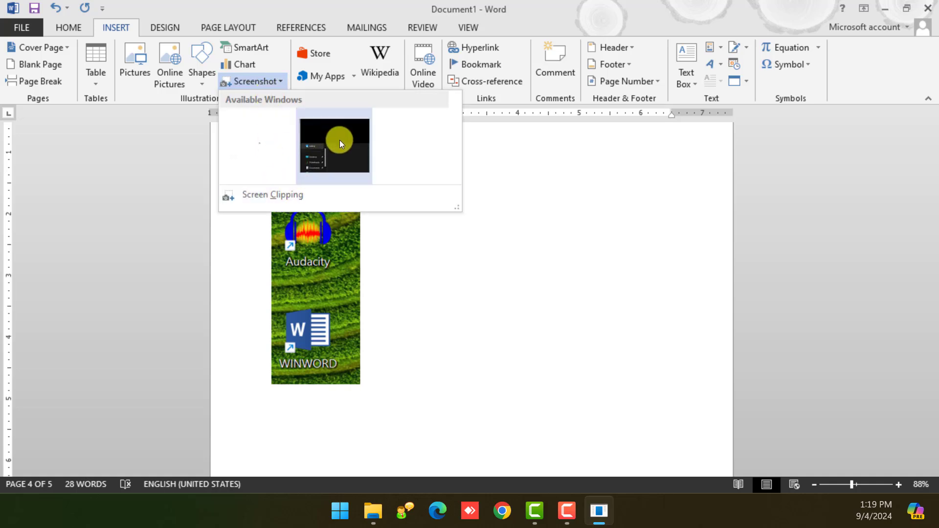
click(340, 154)
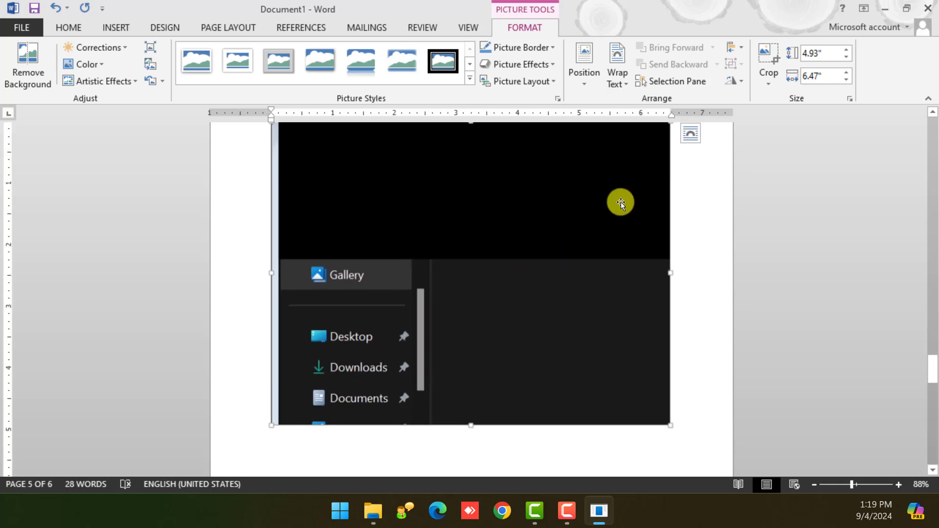
click(436, 431)
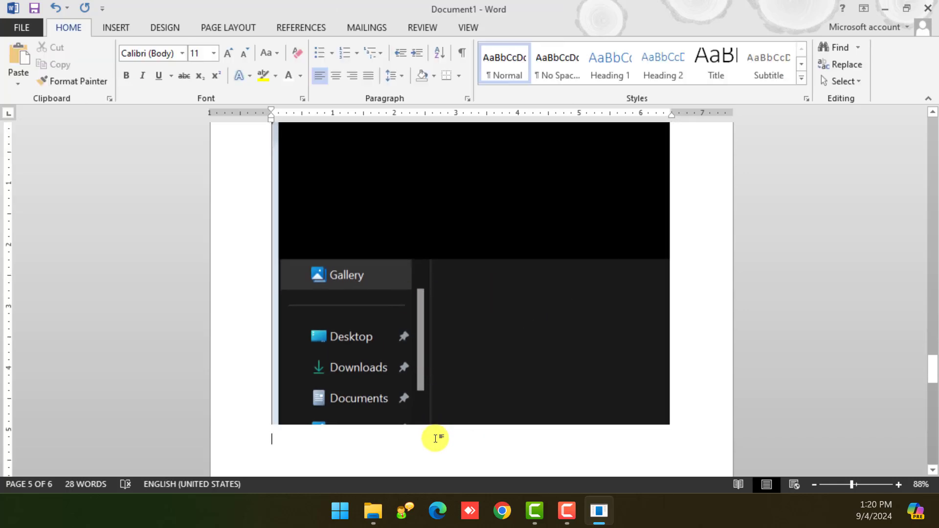
click(117, 28)
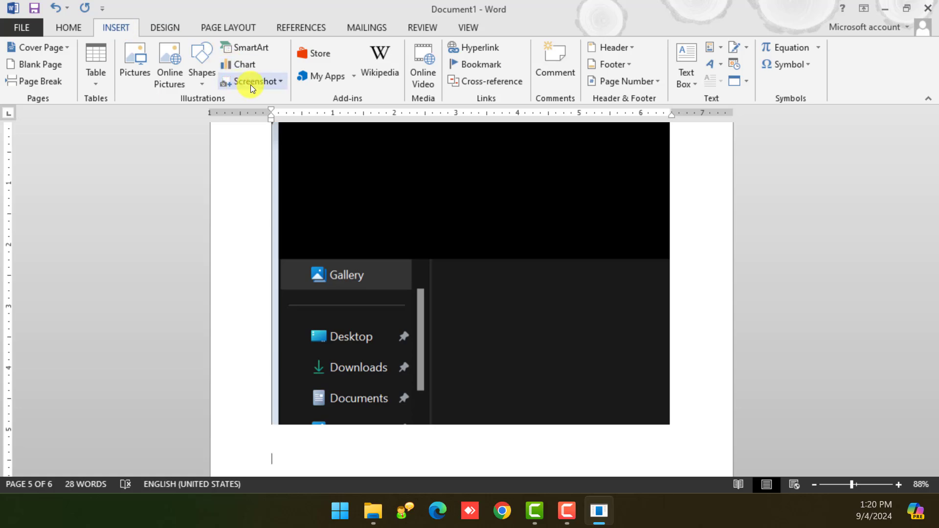
Step: Clip the Explorer navigation pane (Gallery, Desktop, Downloads, Documents, Pictures) into the document
click(267, 84)
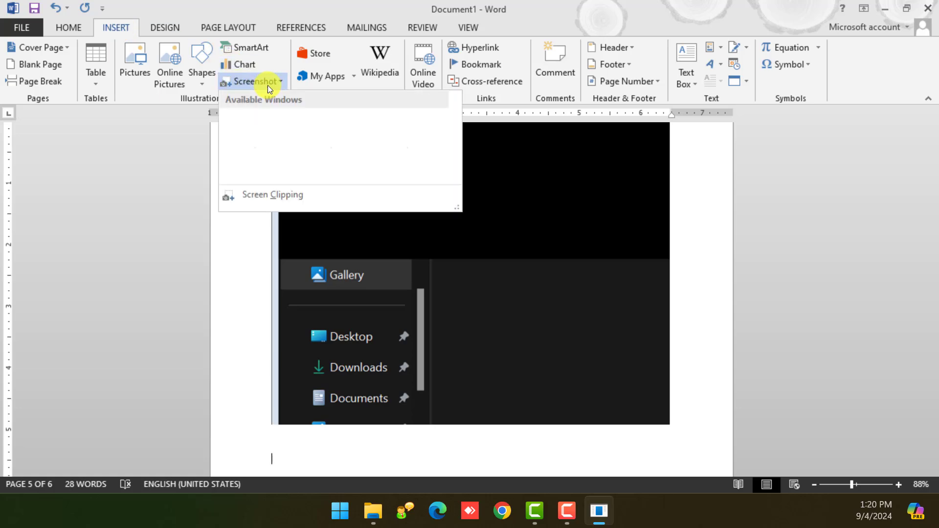
click(266, 198)
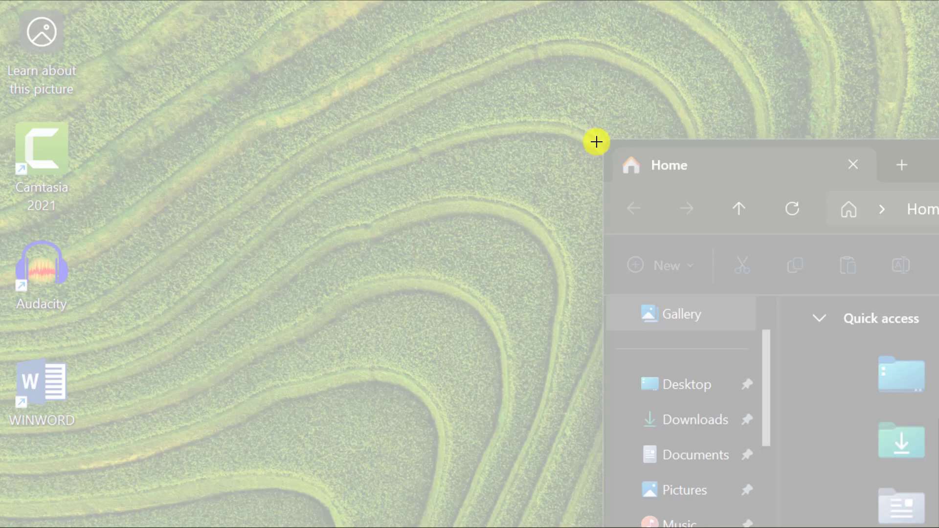
drag(595, 133, 779, 507)
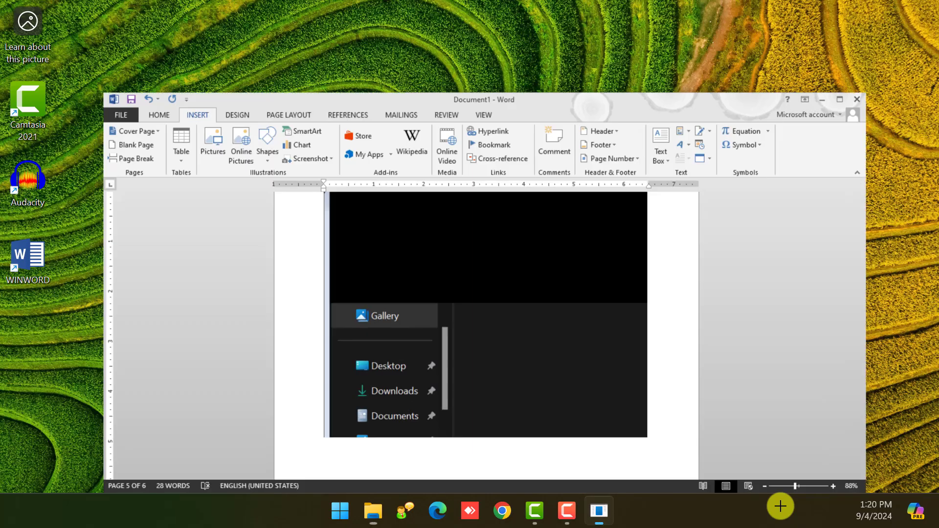
scroll(314, 306, down, 5)
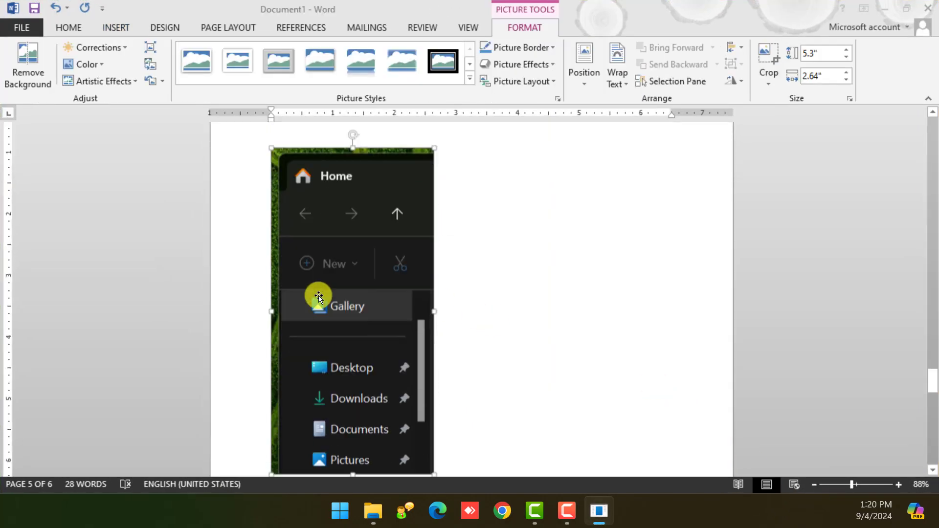
click(460, 373)
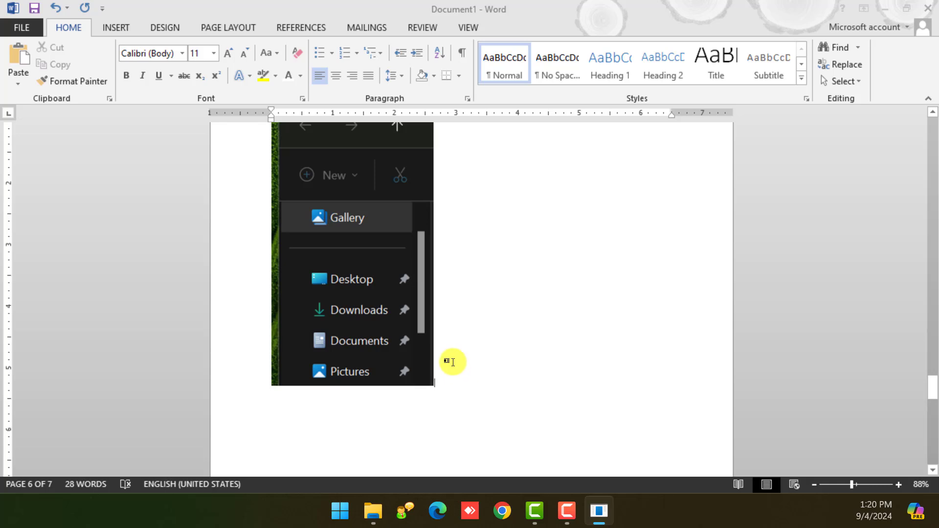
click(135, 29)
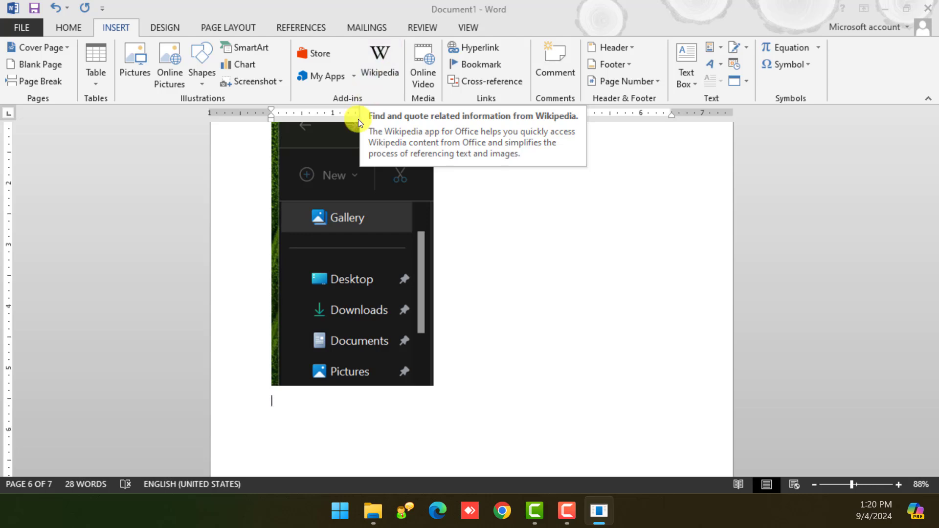
Step: Add an empty paragraph below the folder-pane picture and launch Google Chrome
click(309, 411)
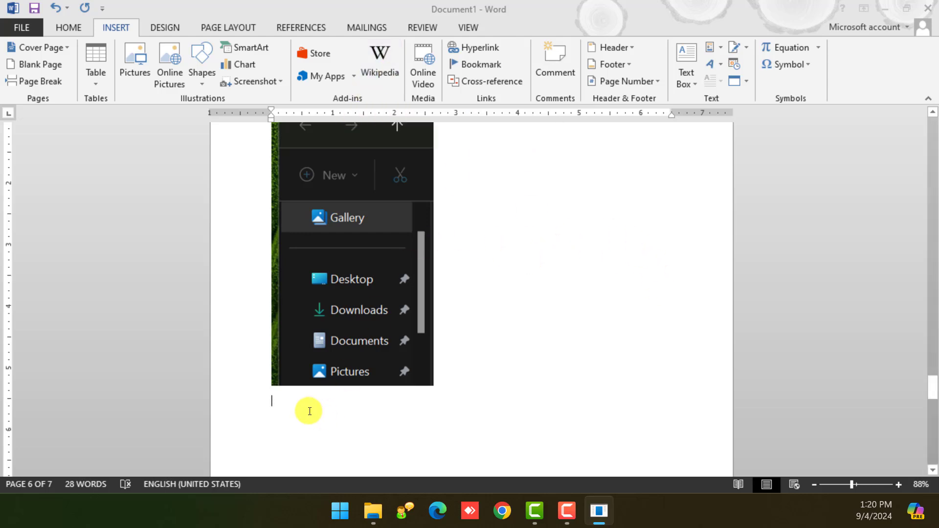
key(Return)
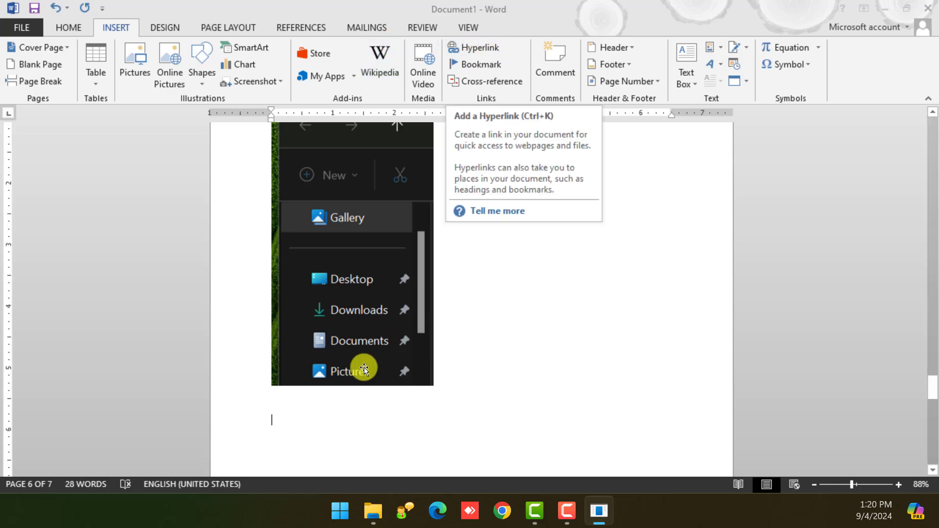
click(504, 512)
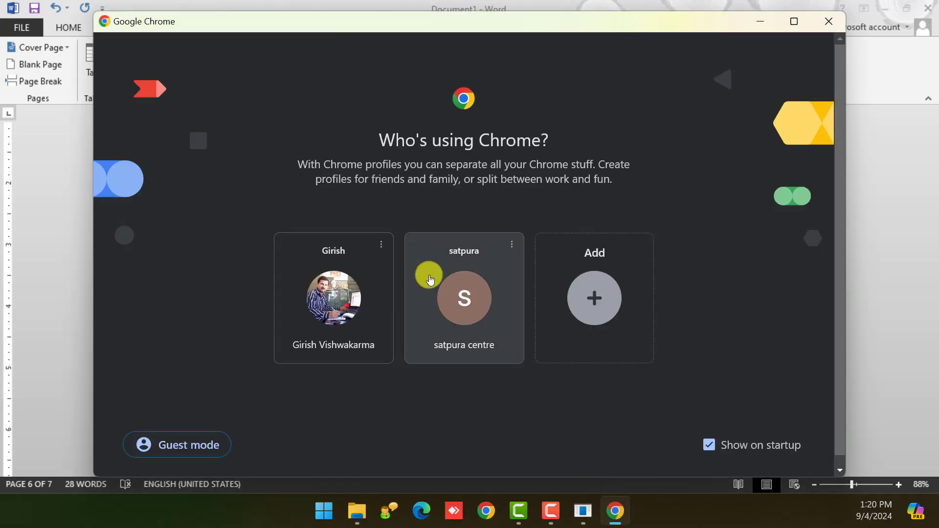
Step: Open Chrome with the second profile, maximize it, and try loading the Google shortcut page
click(462, 291)
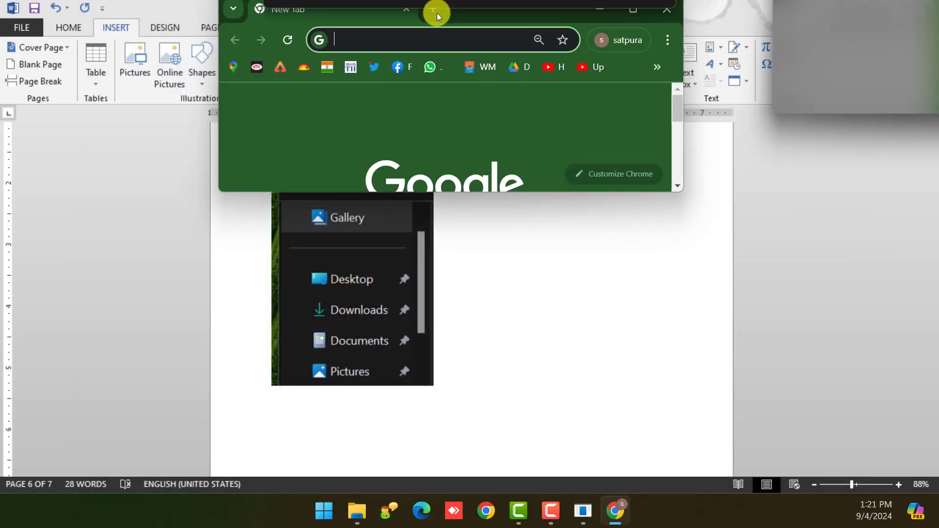
double_click(356, 60)
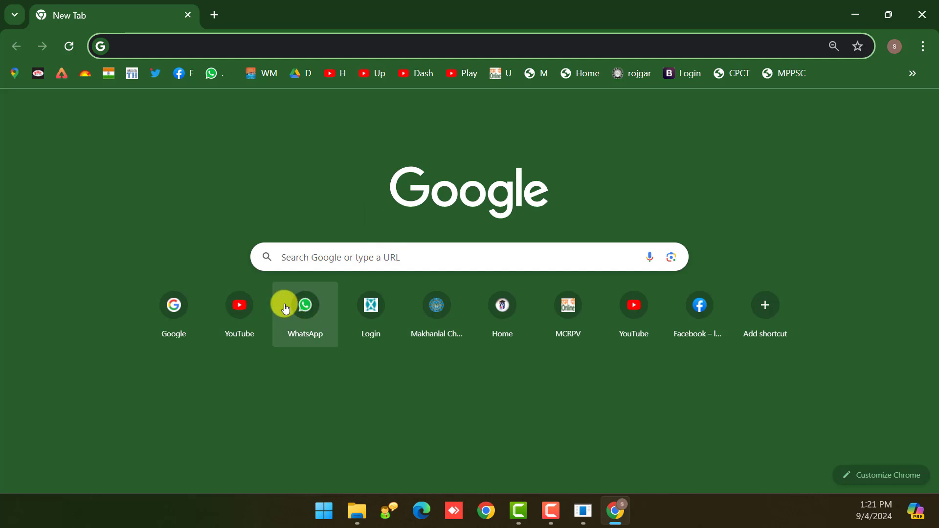
click(154, 317)
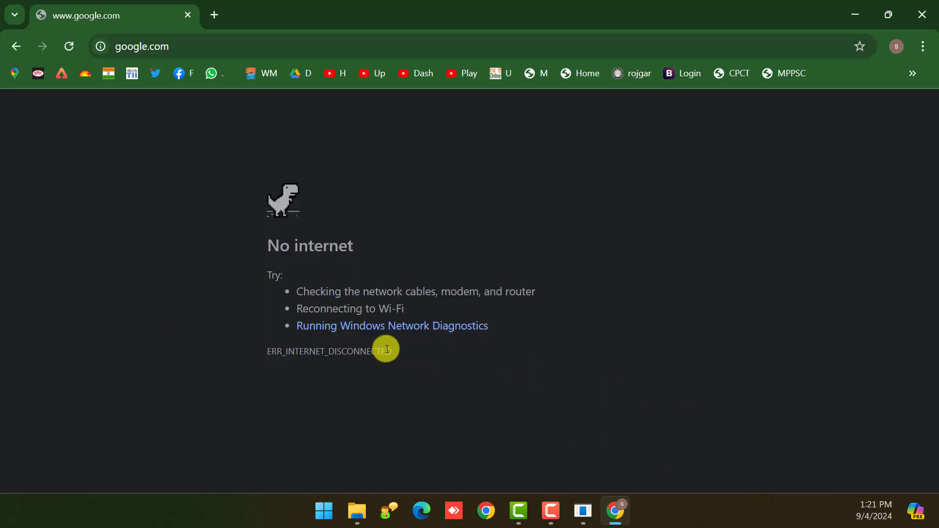
Step: Close Chrome, insert sample paragraphs with =rand() below the picture, and enlarge their font
click(924, 22)
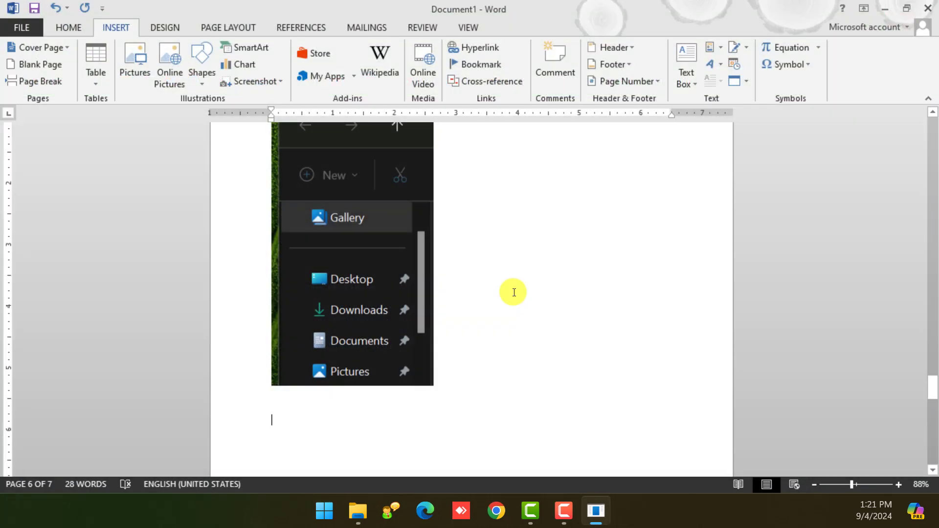
click(399, 417)
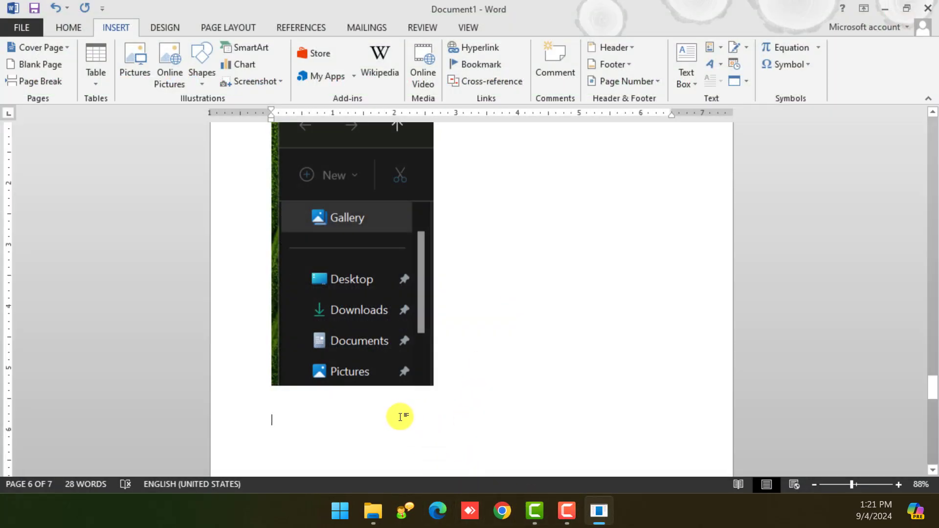
scroll(400, 411, down, 1)
text(=rand()
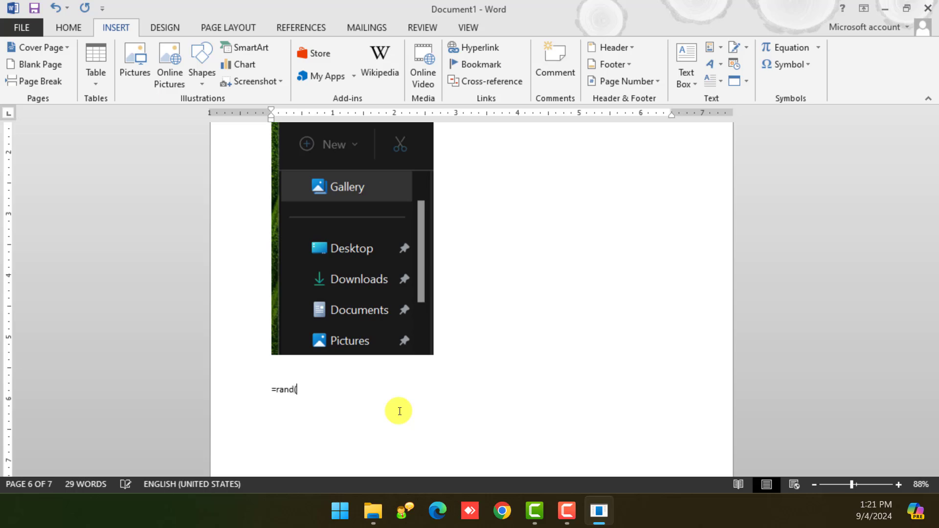
text())
key(Return)
scroll(425, 230, up, 5)
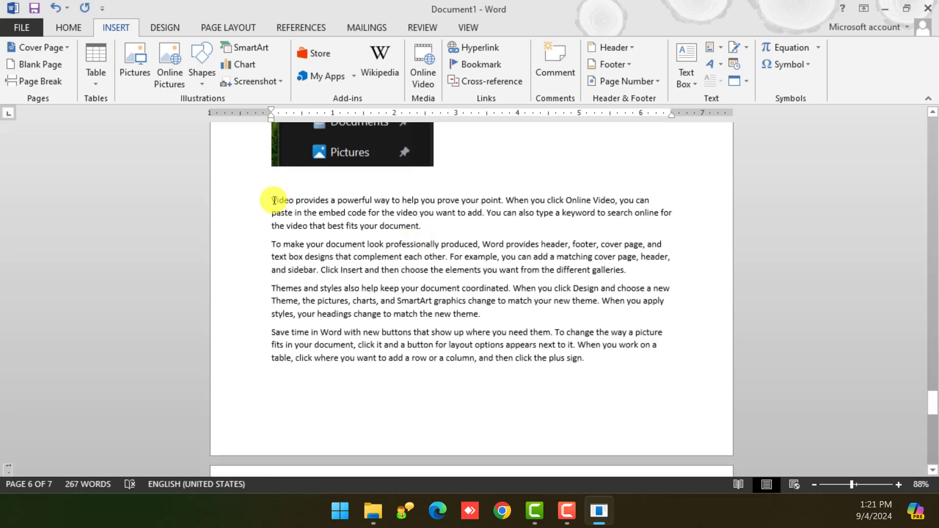
drag(274, 200, 675, 467)
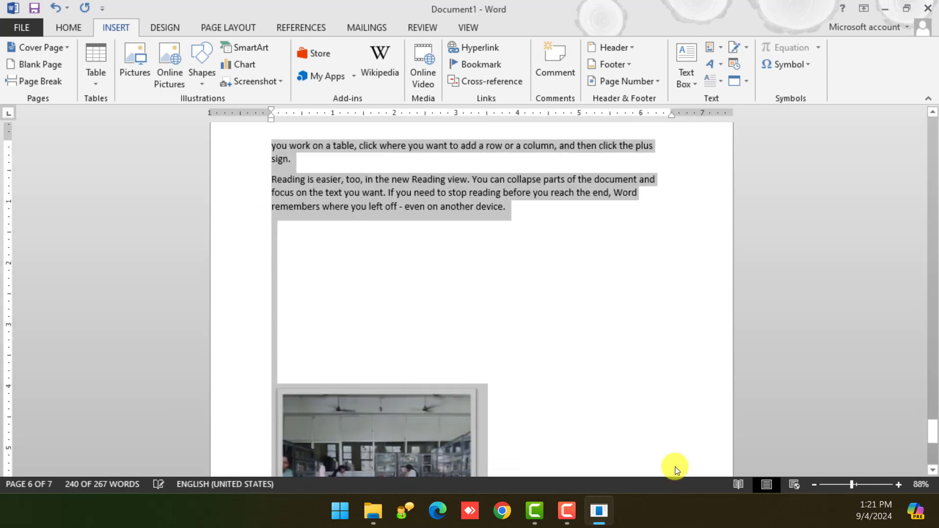
key(ctrl+shift+period)
key(ctrl+shift+period)
key(ctrl+shift+period)
key(ctrl+shift+period)
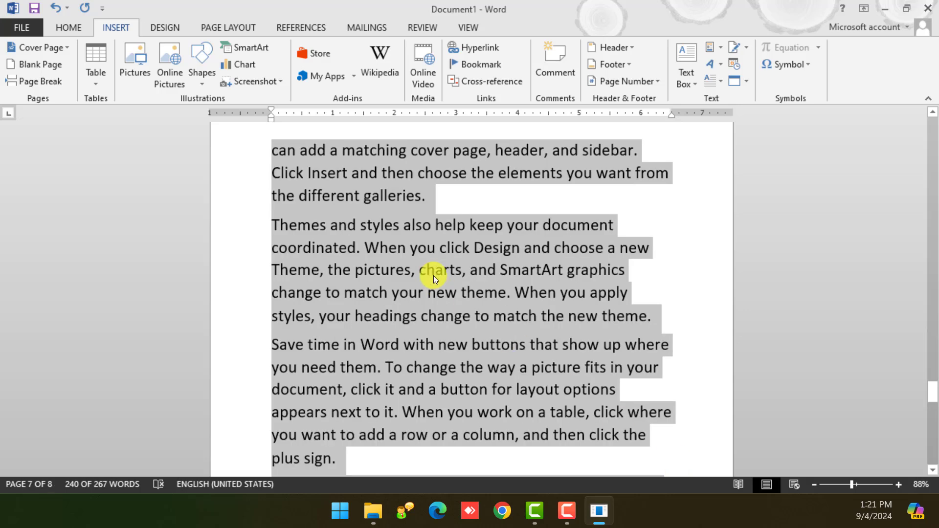
Step: Type 'Computer' after 'fits your document.' and select the word
click(433, 274)
click(352, 247)
scroll(362, 256, up, 3)
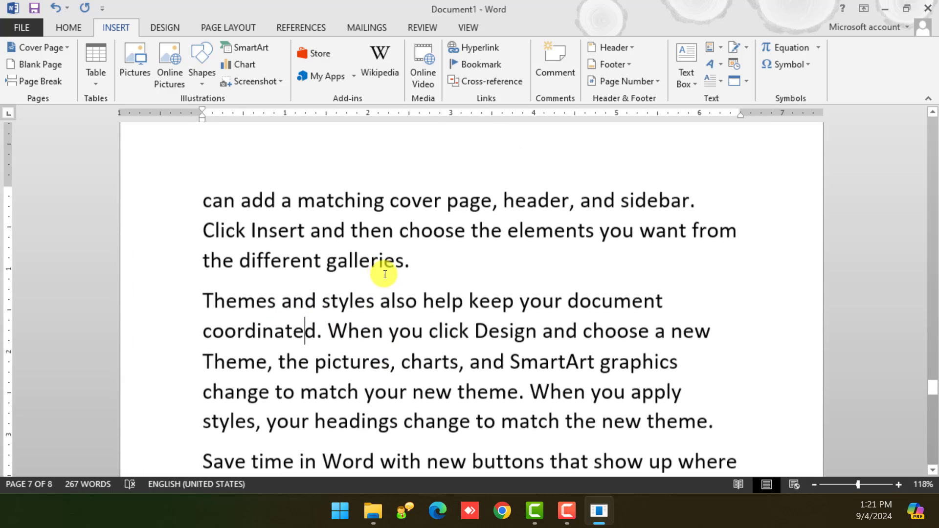
scroll(385, 274, up, 10)
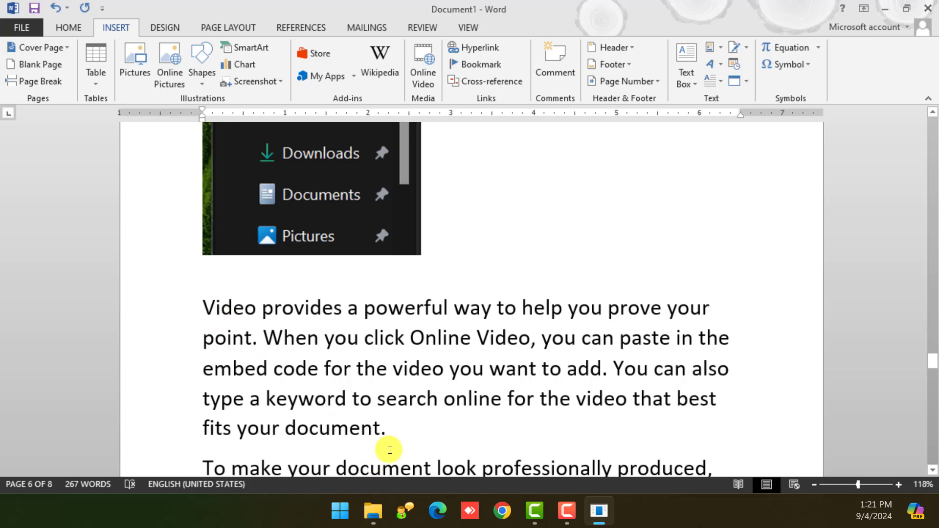
click(398, 427)
text(Comp)
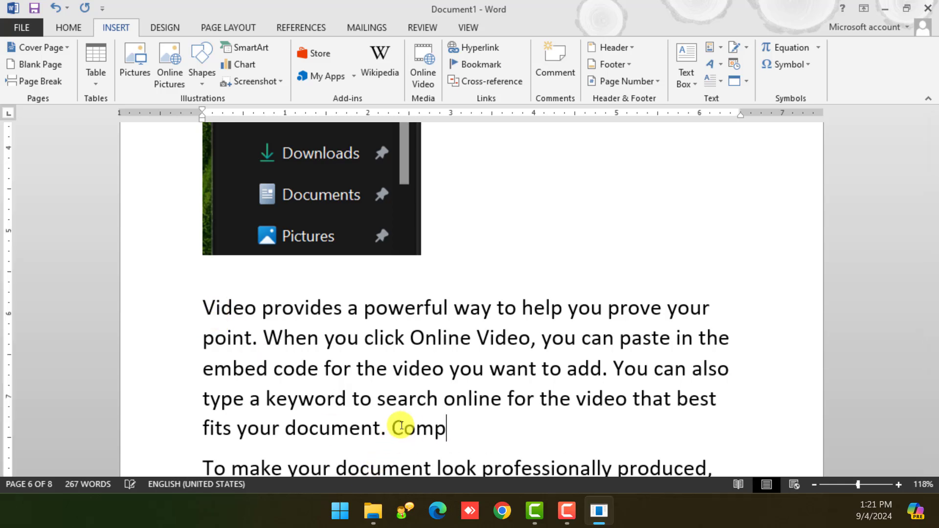
text(uter)
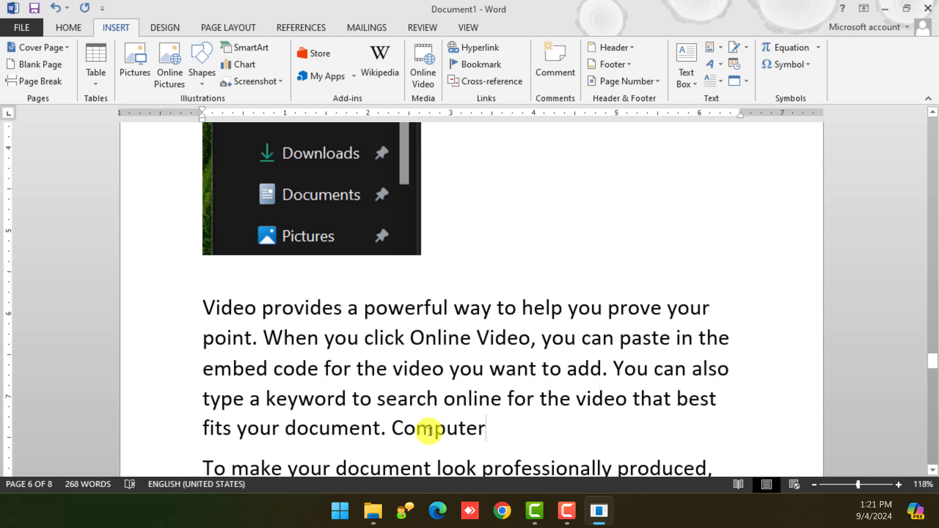
scroll(429, 432, down, 2)
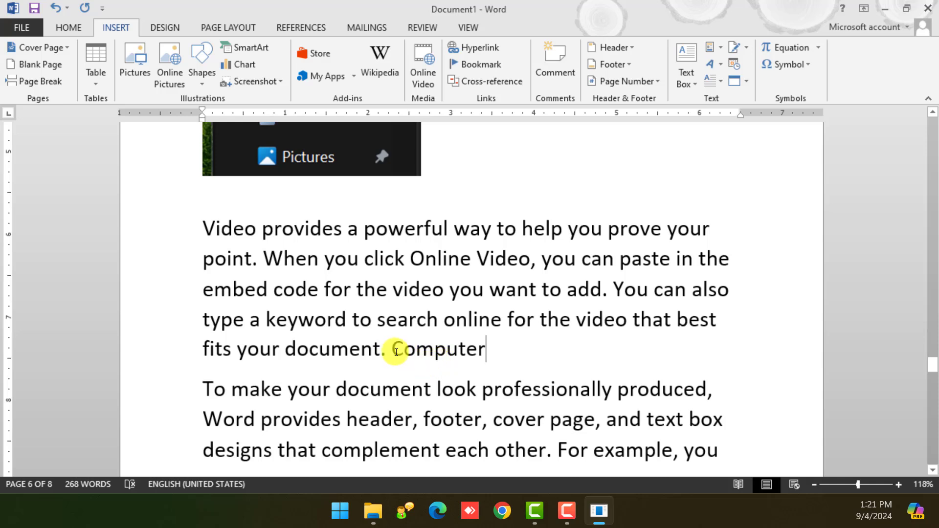
drag(395, 351, 490, 344)
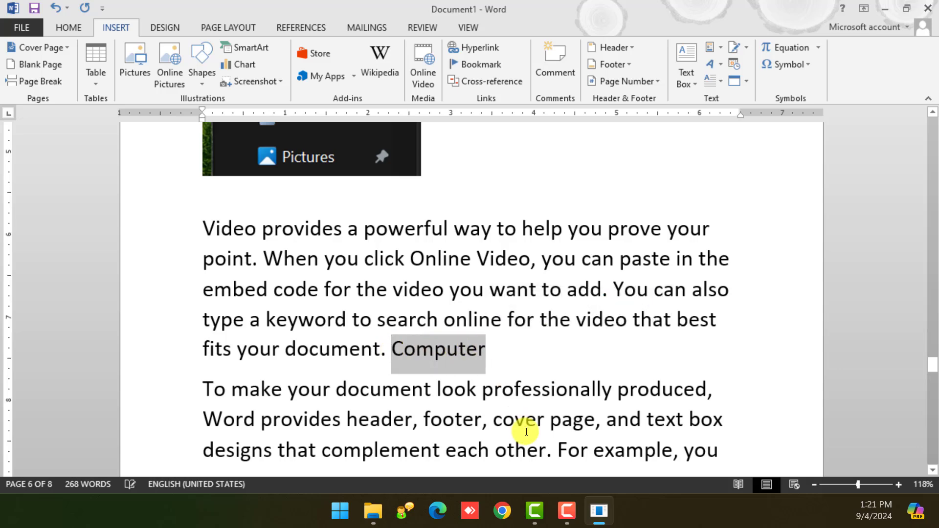
Step: Hyperlink the word 'Computer' to the practice 2.docx file
click(477, 49)
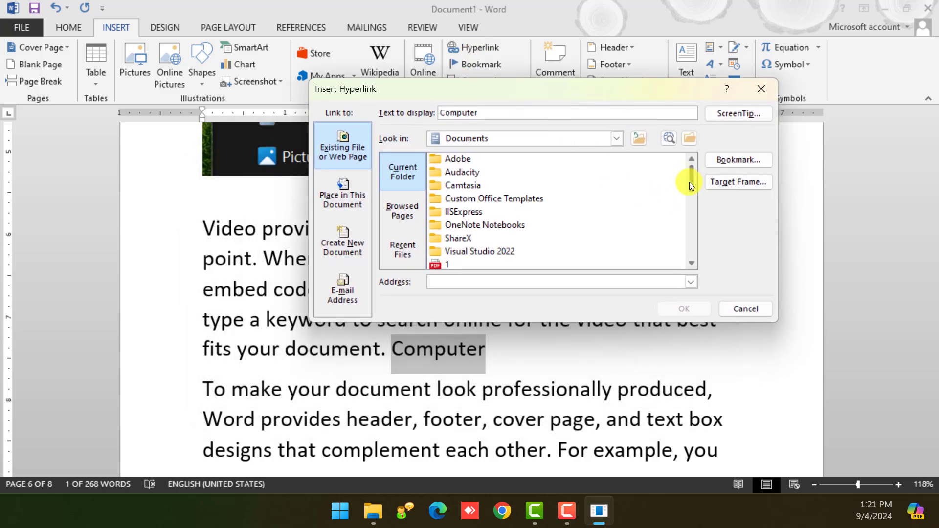
drag(689, 182, 690, 238)
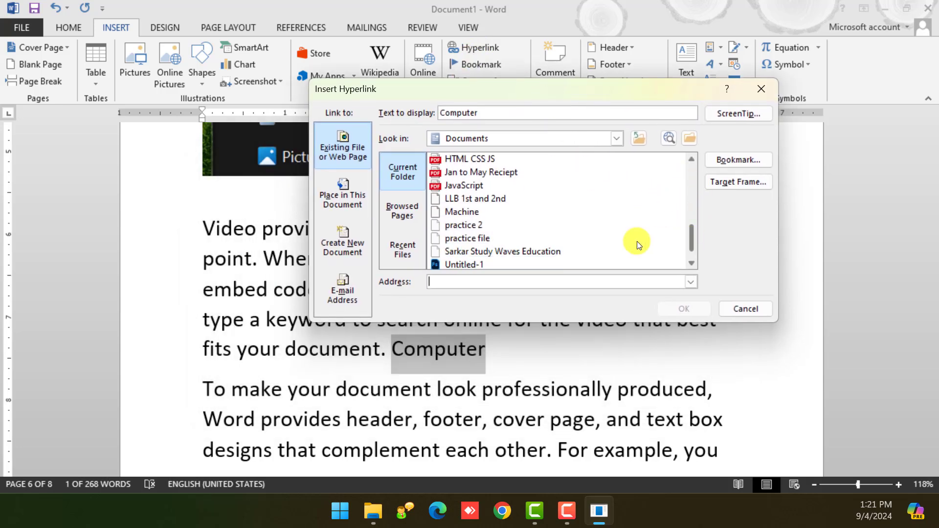
click(465, 223)
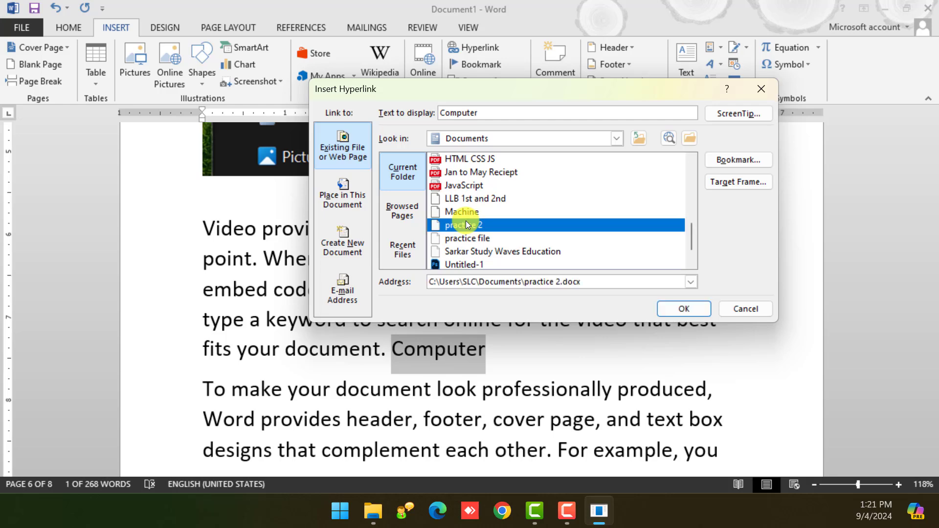
click(684, 309)
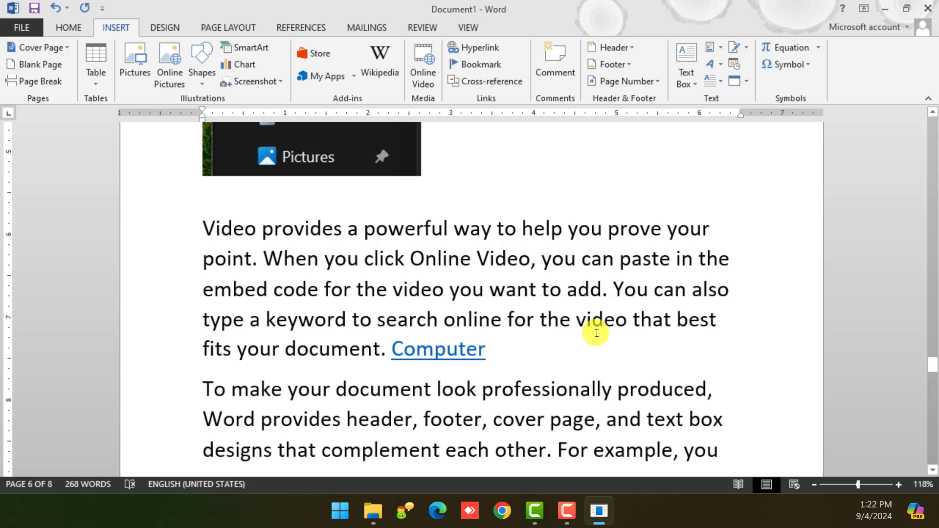
Step: Follow the Computer link, accept the security notice, scroll through practice 2, and close it
ctrl+click(467, 348)
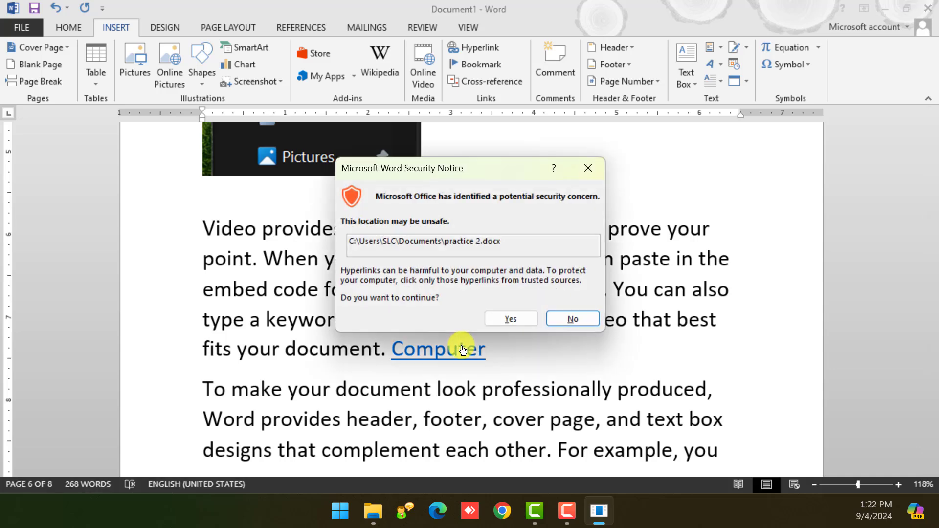
click(511, 319)
scroll(453, 298, down, 20)
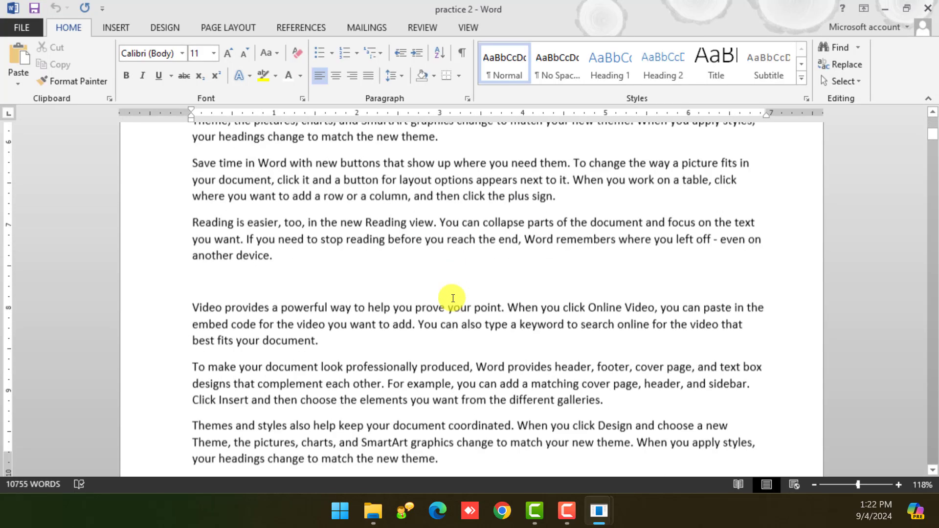
scroll(453, 299, down, 20)
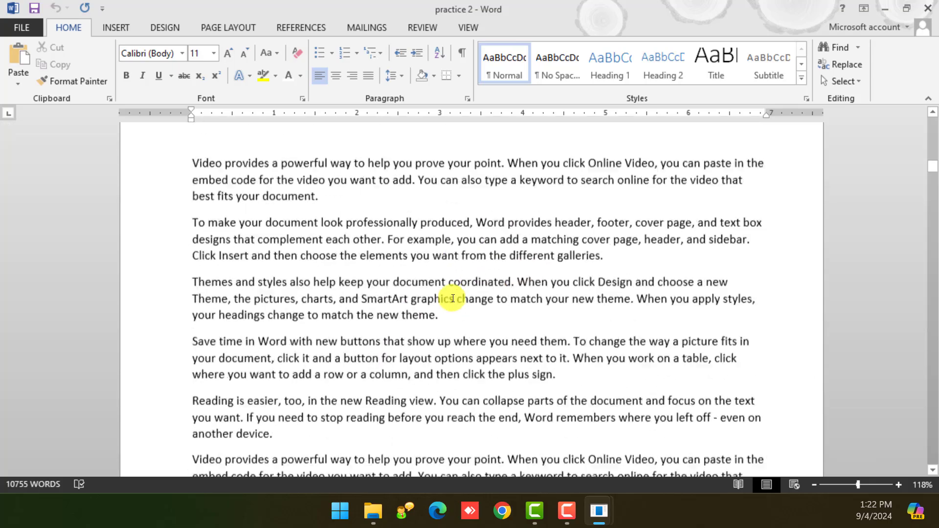
scroll(389, 204, down, 6)
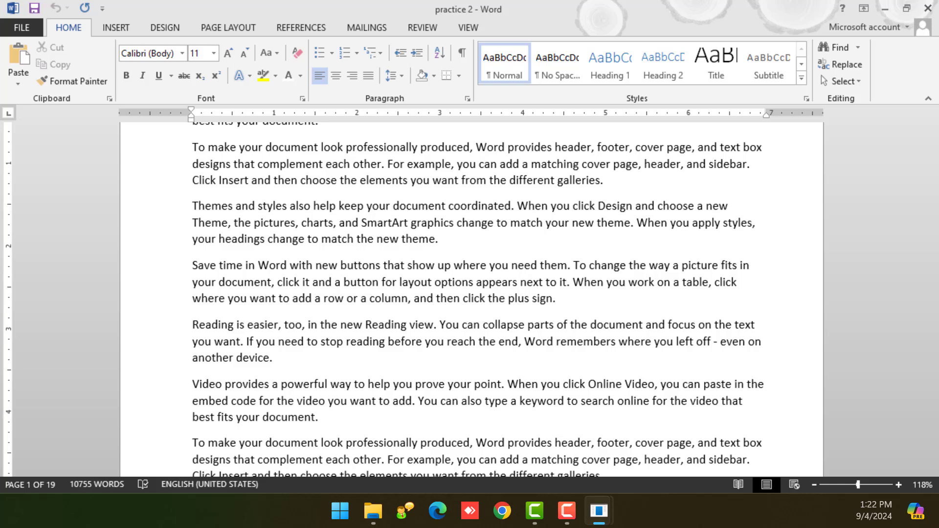
click(926, 10)
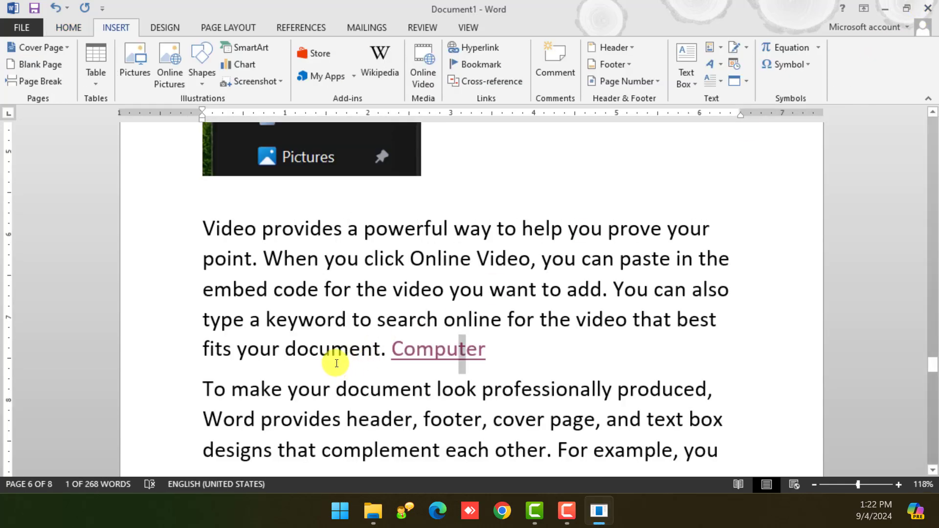
Step: Hyperlink the word 'keyword' in the Video paragraph to practice file.docx
drag(266, 321, 349, 317)
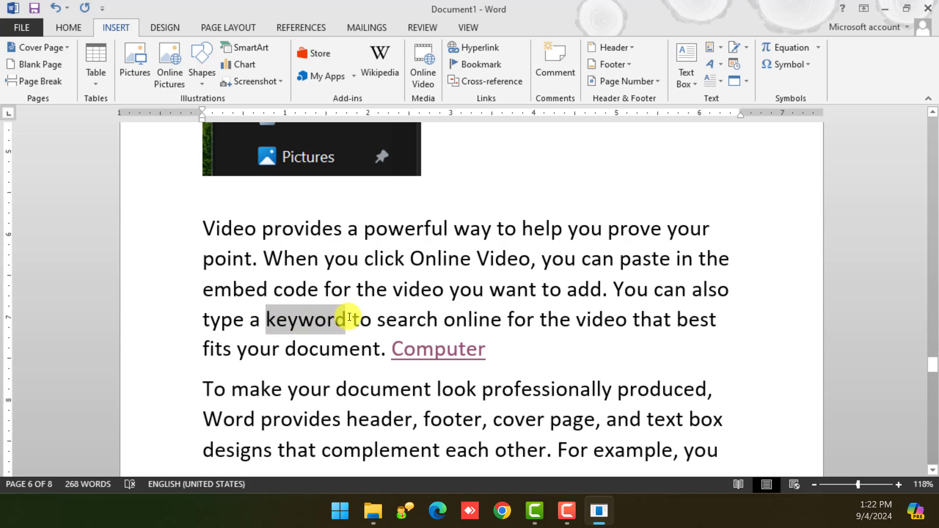
click(482, 49)
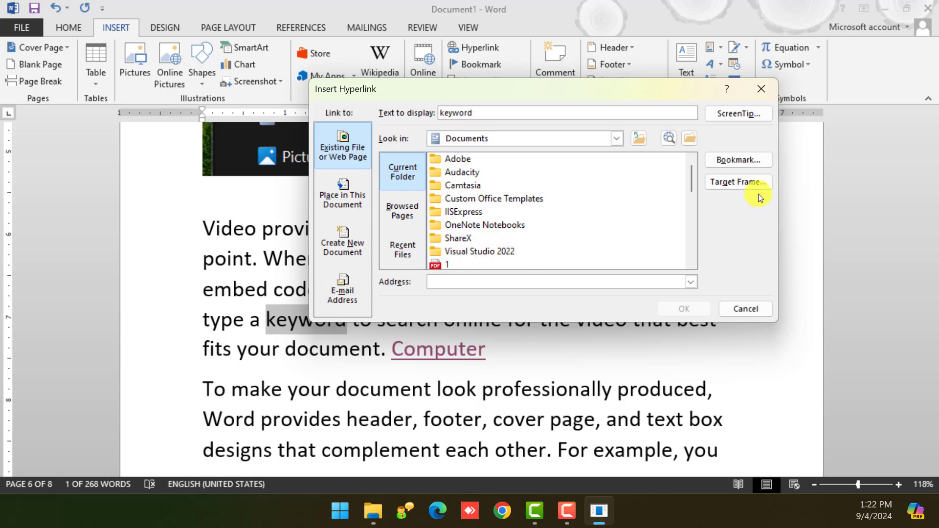
scroll(690, 224, down, 3)
scroll(691, 248, down, 1)
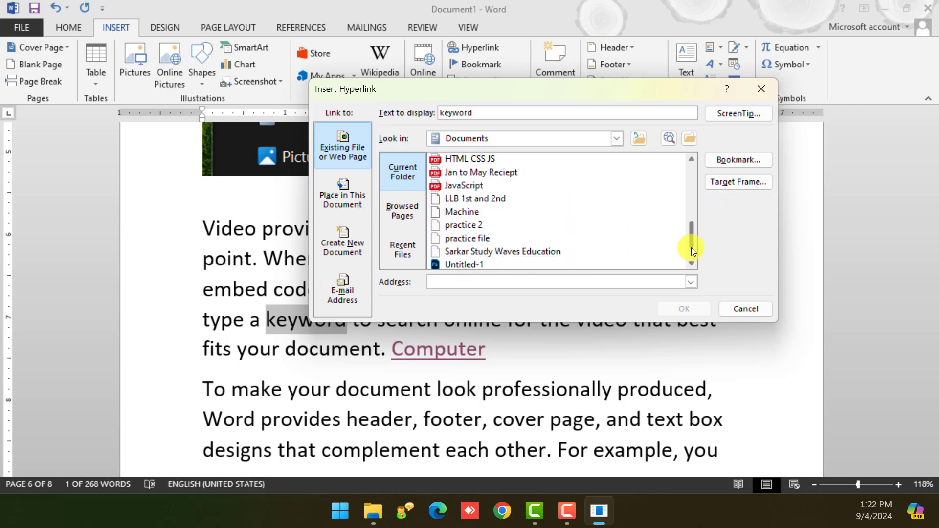
click(498, 237)
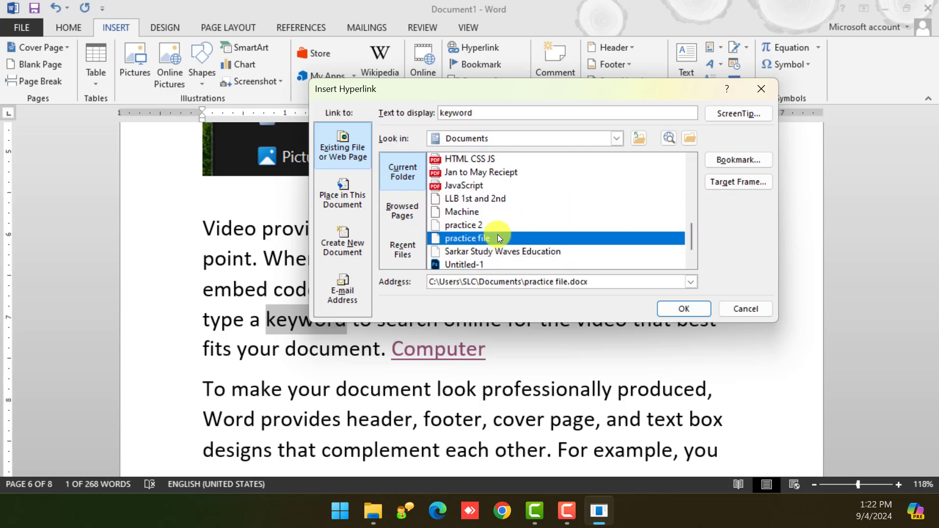
click(685, 310)
Step: Test the keyword link by opening practice file, close it, then show the recent documents list
ctrl+click(308, 326)
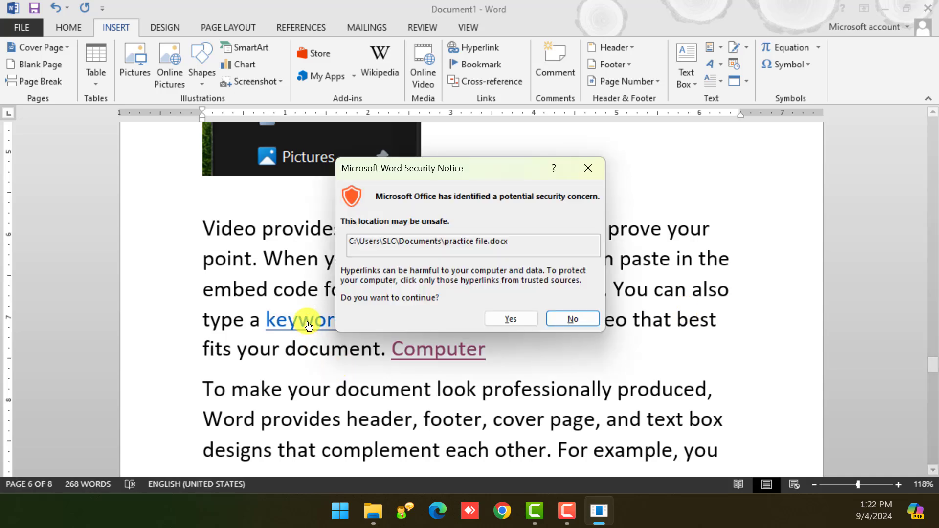
click(495, 321)
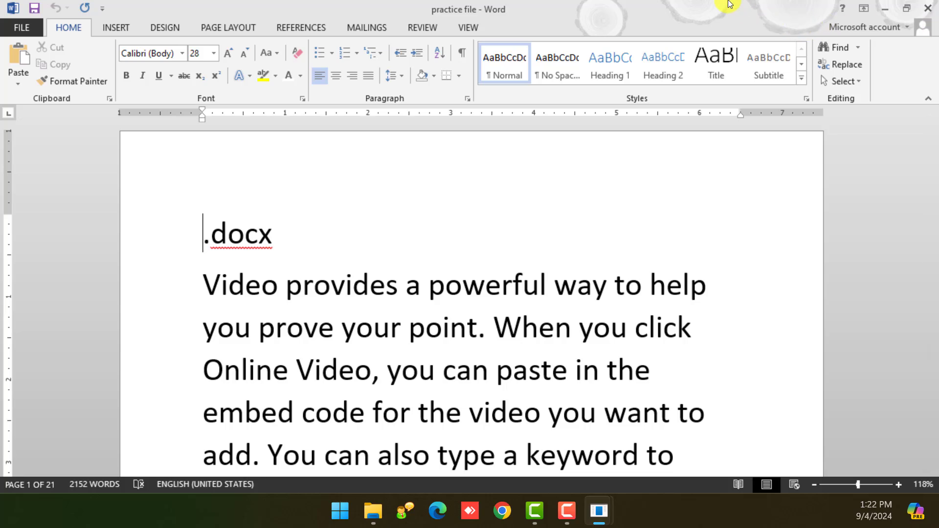
click(927, 9)
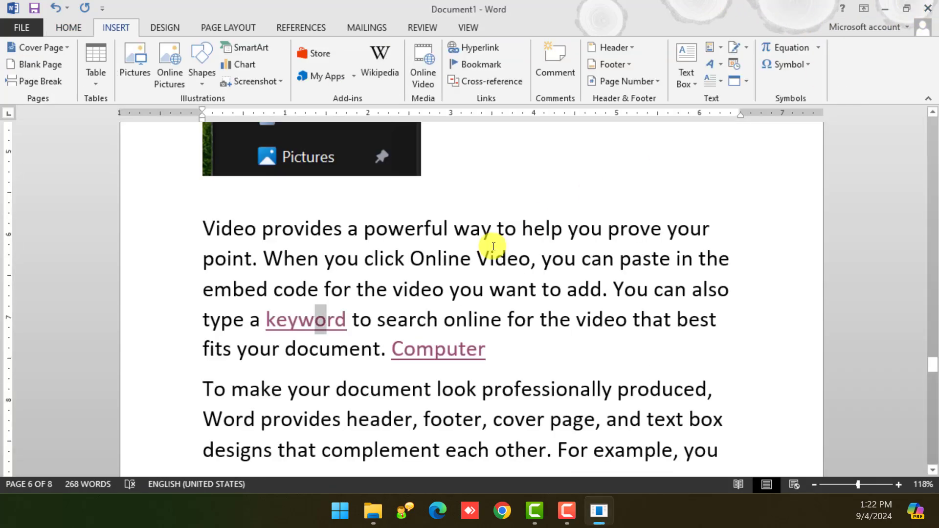
scroll(416, 321, down, 3)
ctrl+scroll(507, 342, down, 7)
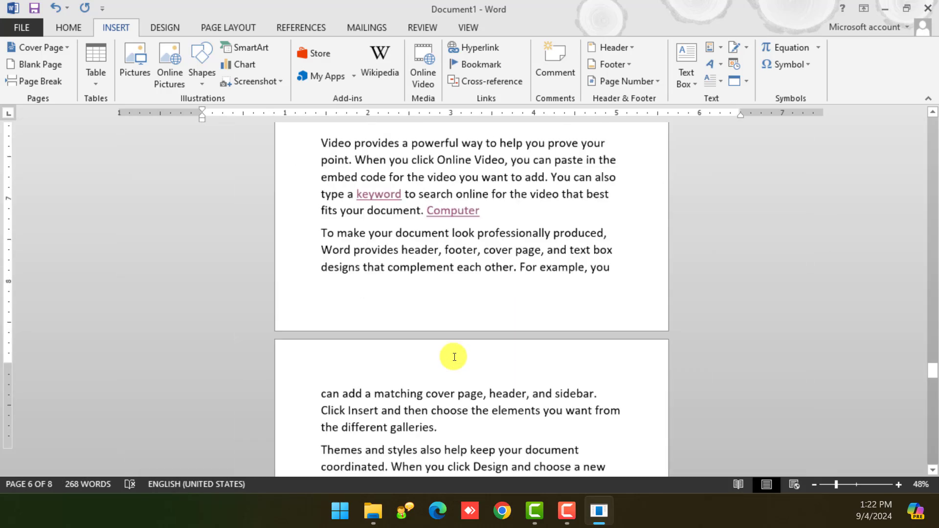
ctrl+scroll(455, 357, down, 1)
key(ctrl+o)
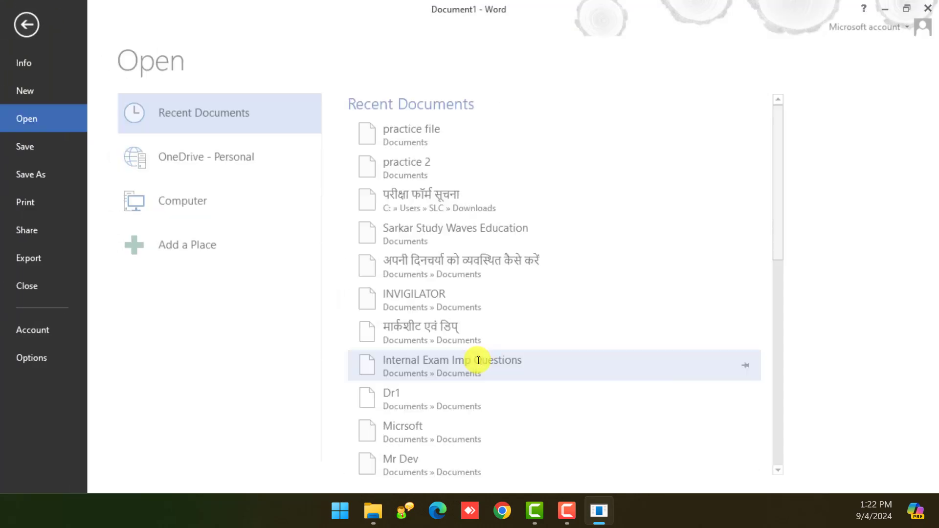
Step: Open practice 2 from the recent documents and zoom to 118% to read its paragraphs
click(409, 171)
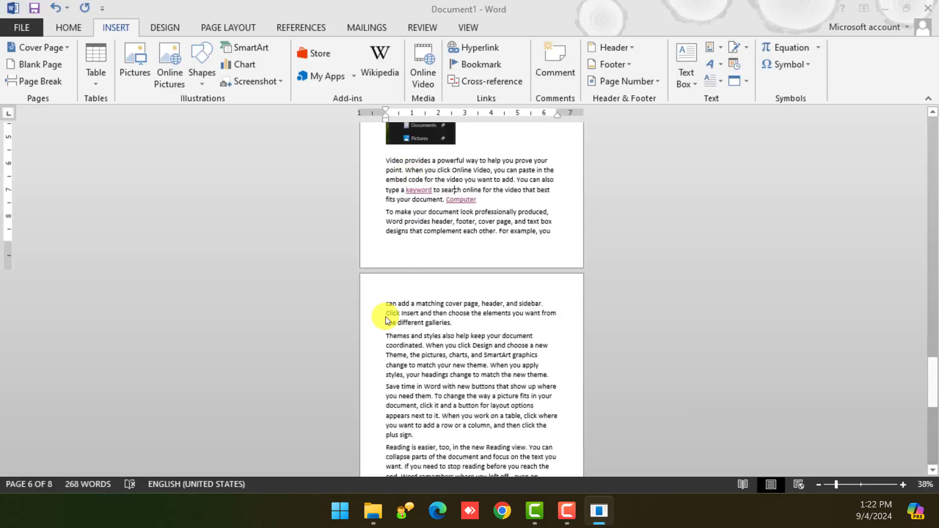
ctrl+scroll(446, 325, up, 3)
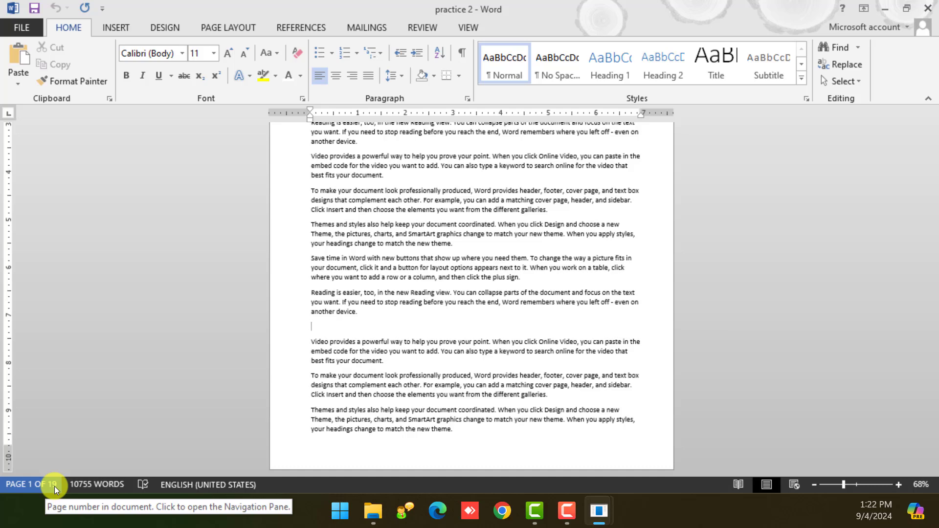
click(503, 302)
scroll(482, 294, up, 2)
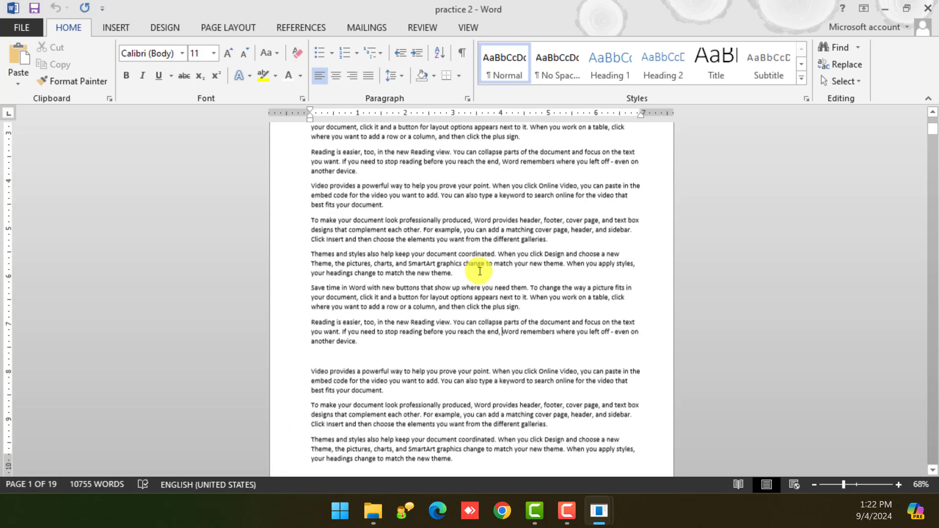
scroll(480, 274, down, 5)
ctrl+scroll(447, 346, up, 4)
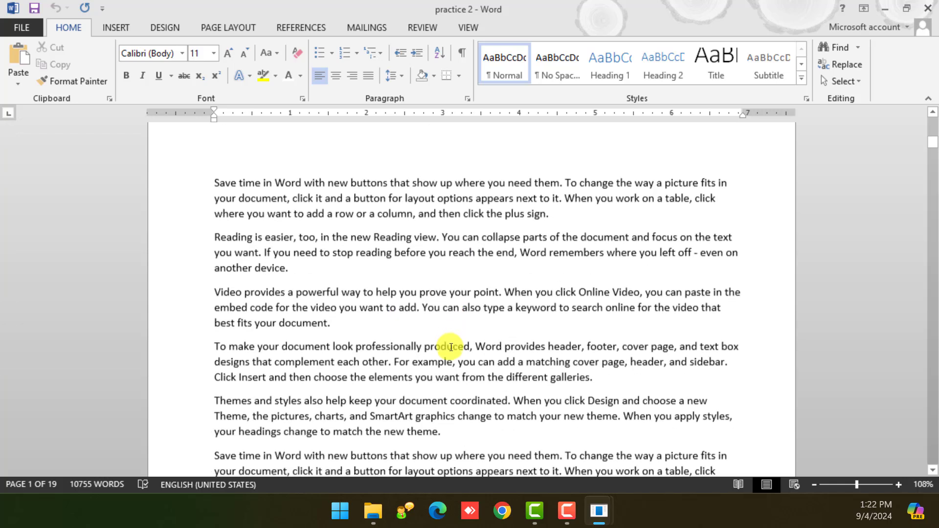
ctrl+scroll(449, 348, up, 1)
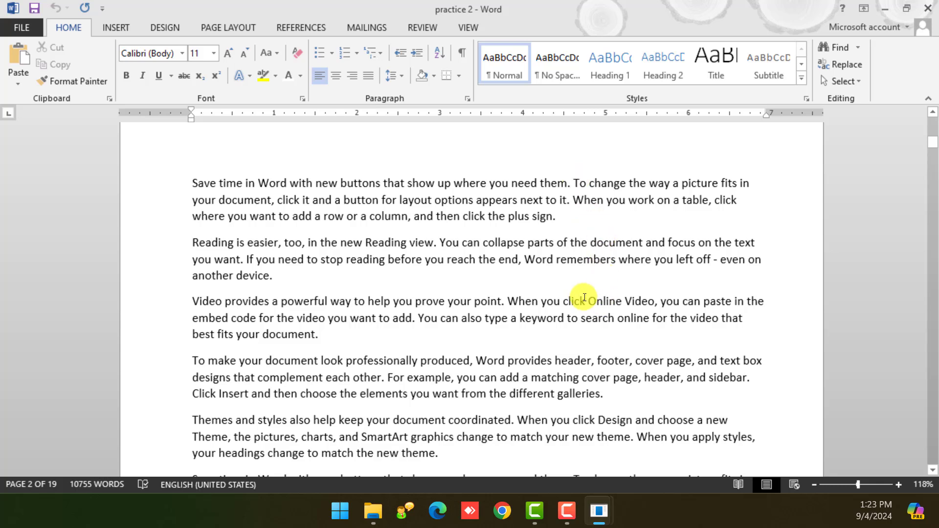
Step: Place the insertion point just before 'Video provides', below the blank lines on page 5
click(275, 276)
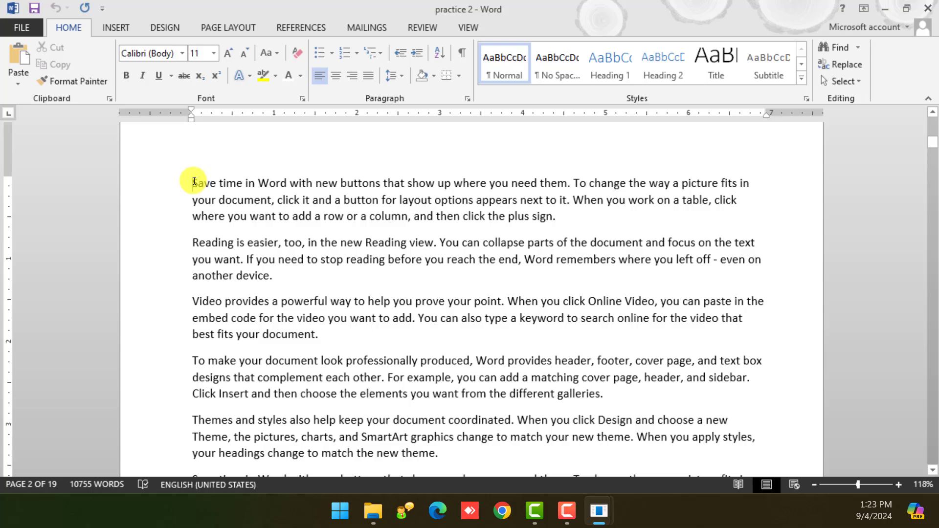
drag(190, 185, 282, 448)
click(300, 334)
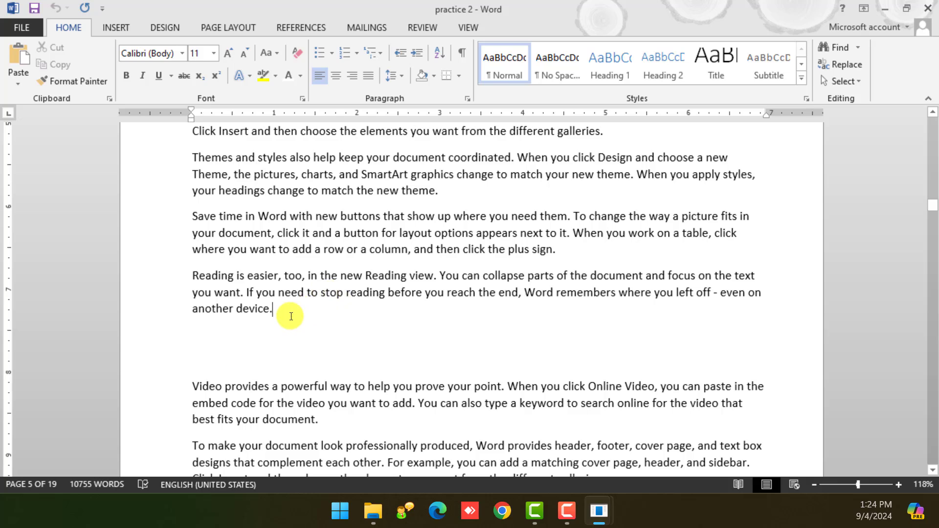
scroll(291, 316, down, 2)
click(194, 307)
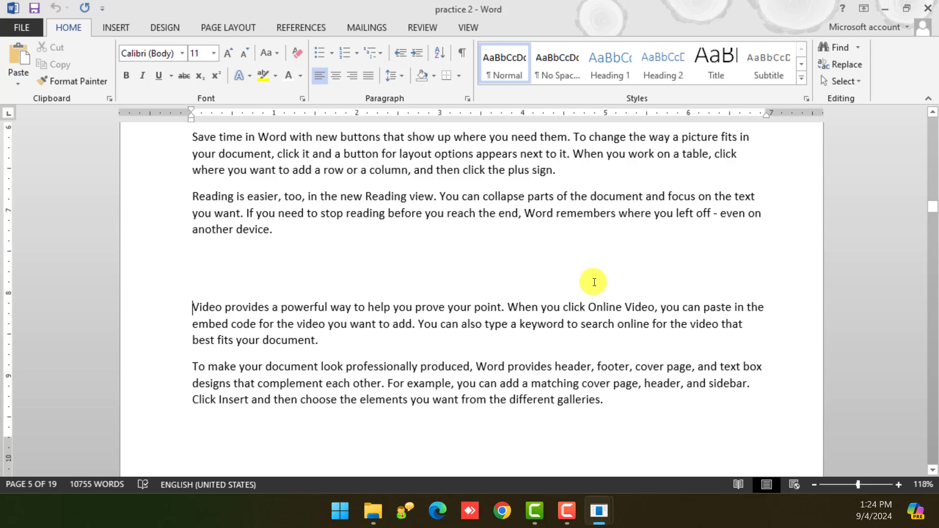
click(118, 26)
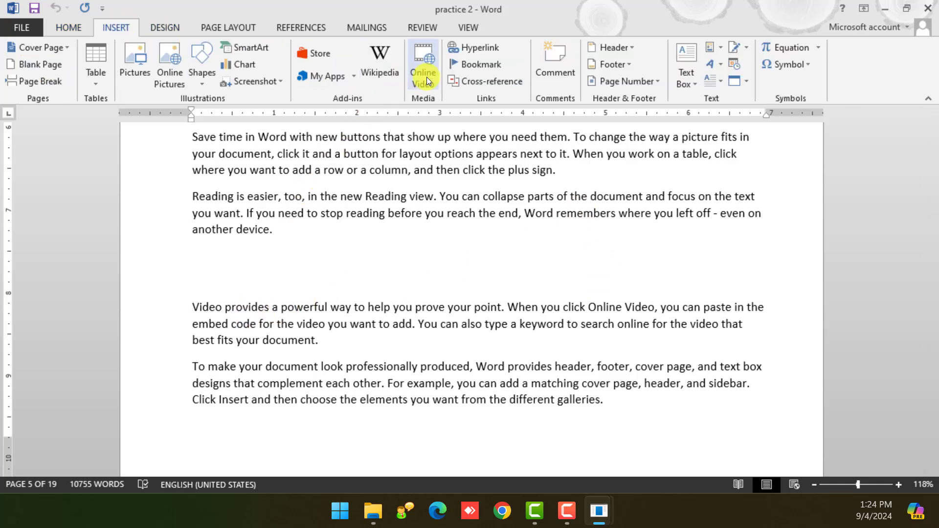
Step: Add a bookmark named A1 at the 'Video provides' paragraph, then close practice 2
click(482, 67)
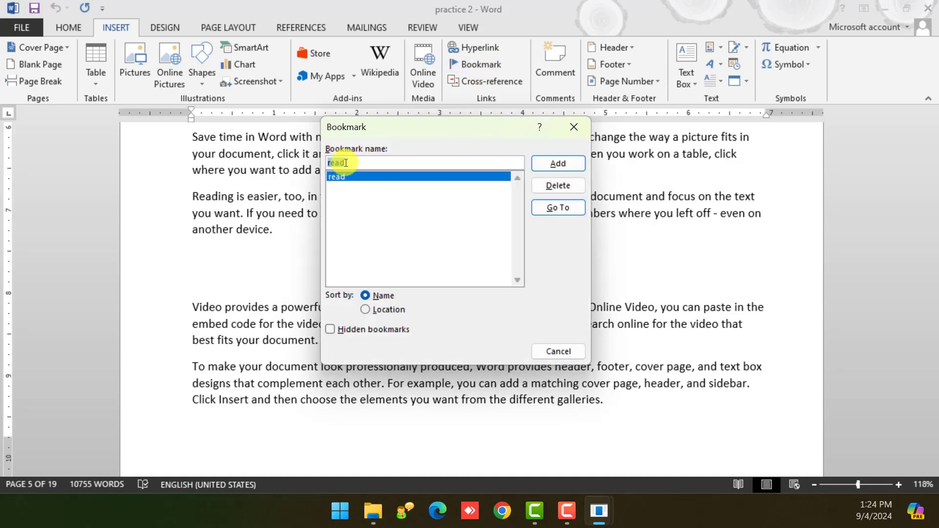
click(329, 164)
double_click(329, 164)
text(Al)
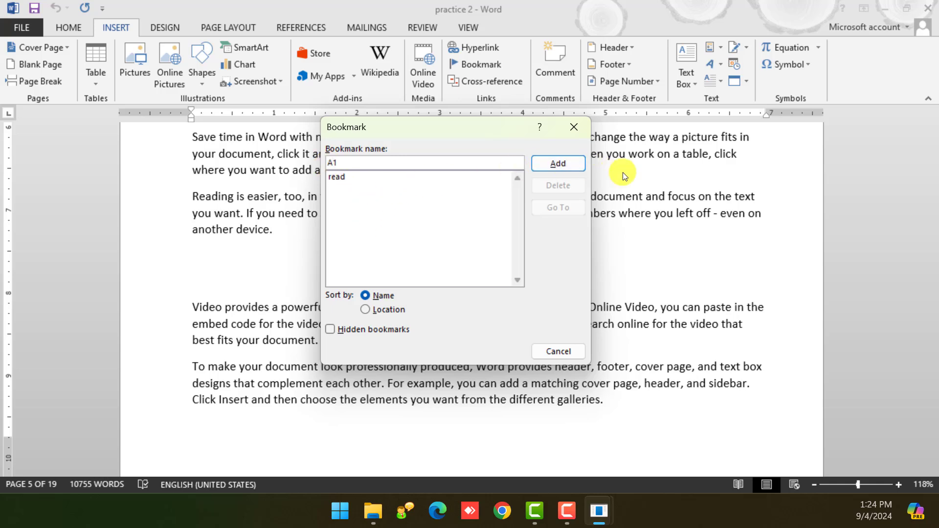
click(545, 165)
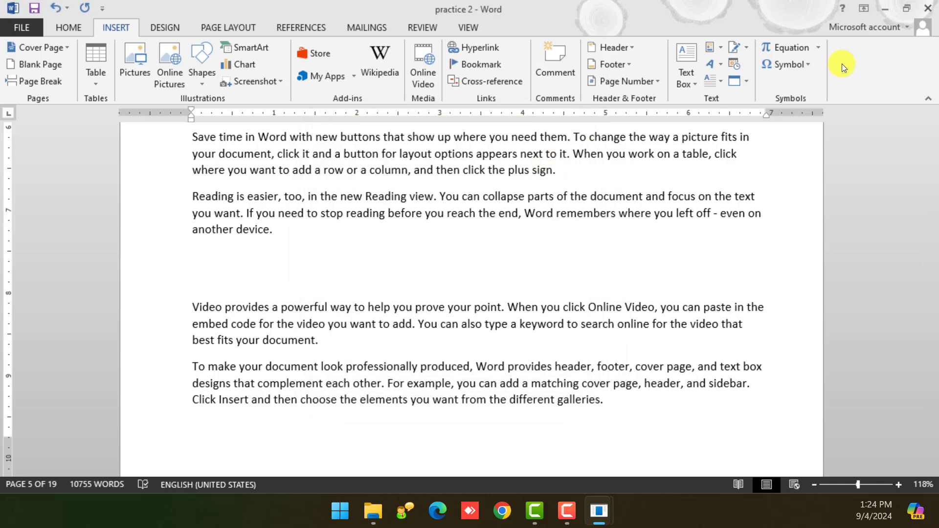
click(928, 9)
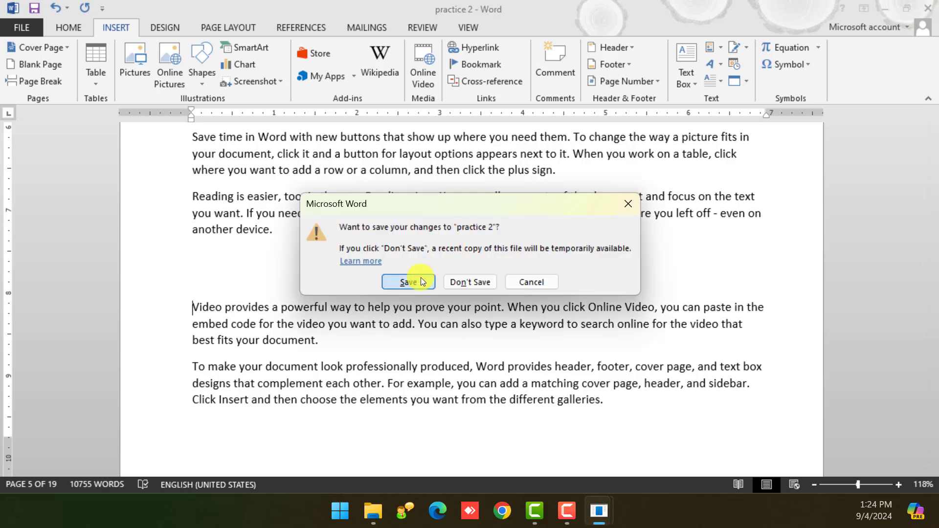
Step: Save practice 2 at the prompt, then reopen it from Recent Documents
click(421, 281)
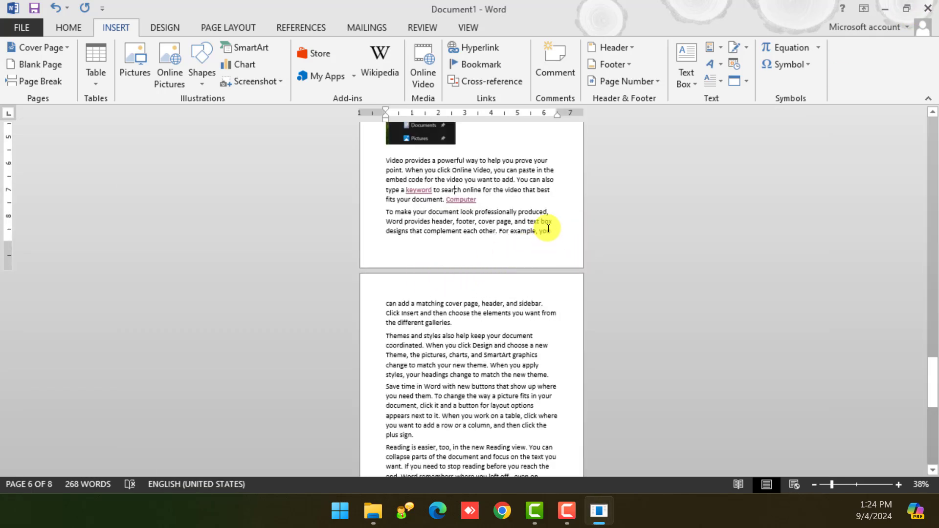
key(ctrl+o)
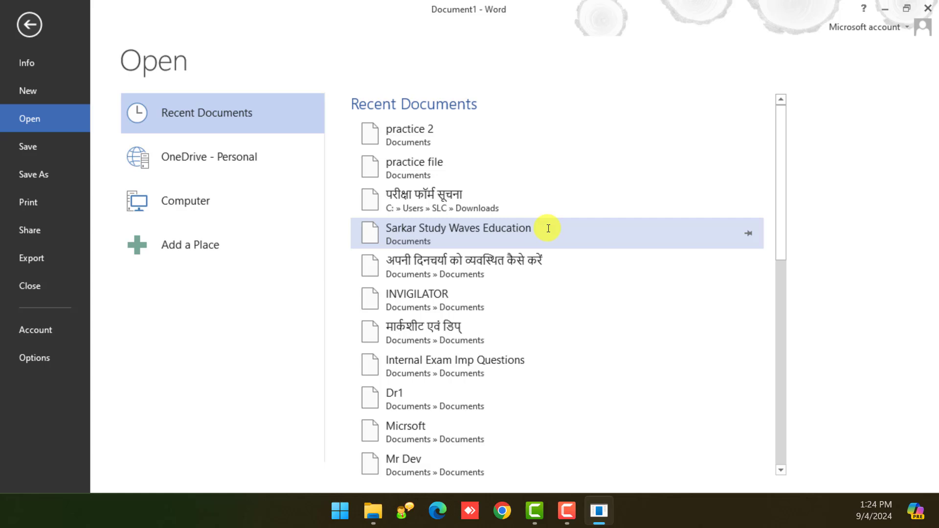
click(411, 141)
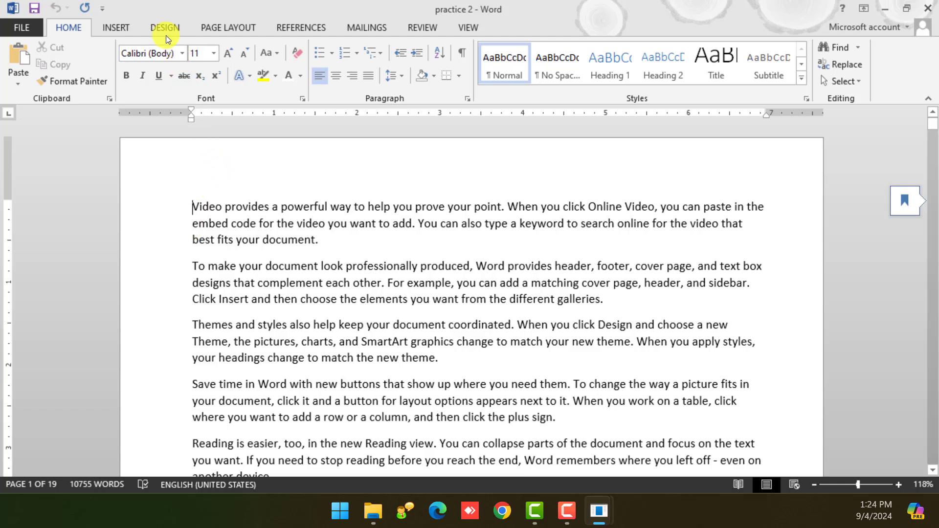
Step: Jump to the A1 bookmark, landing on page 5's 'Video provides' paragraph
click(115, 27)
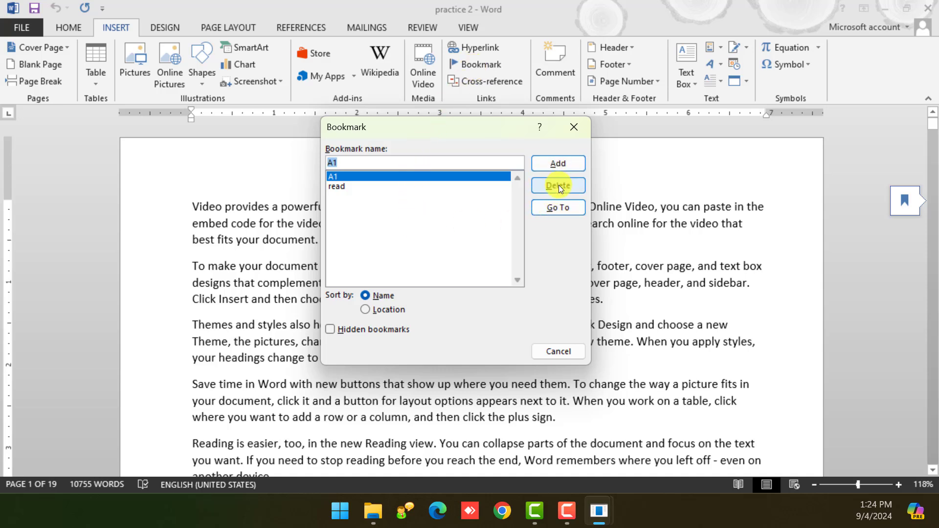
click(554, 209)
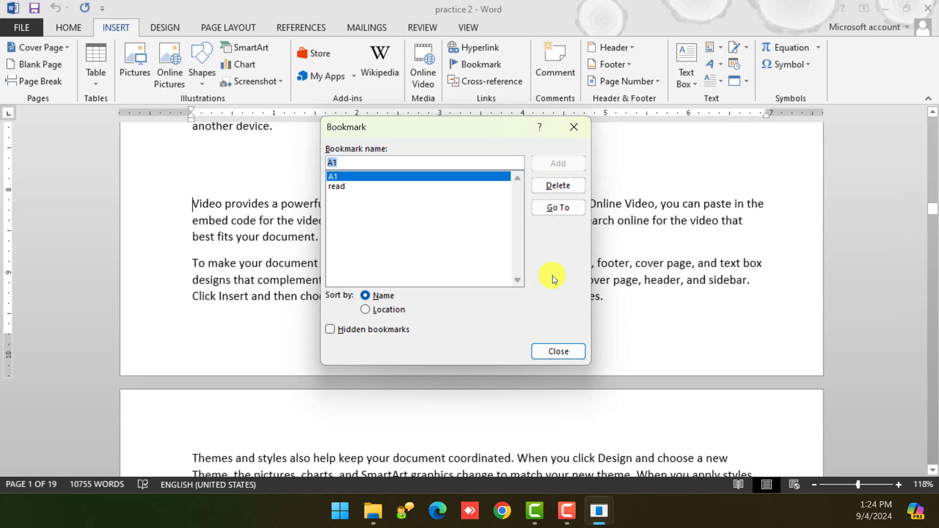
click(575, 350)
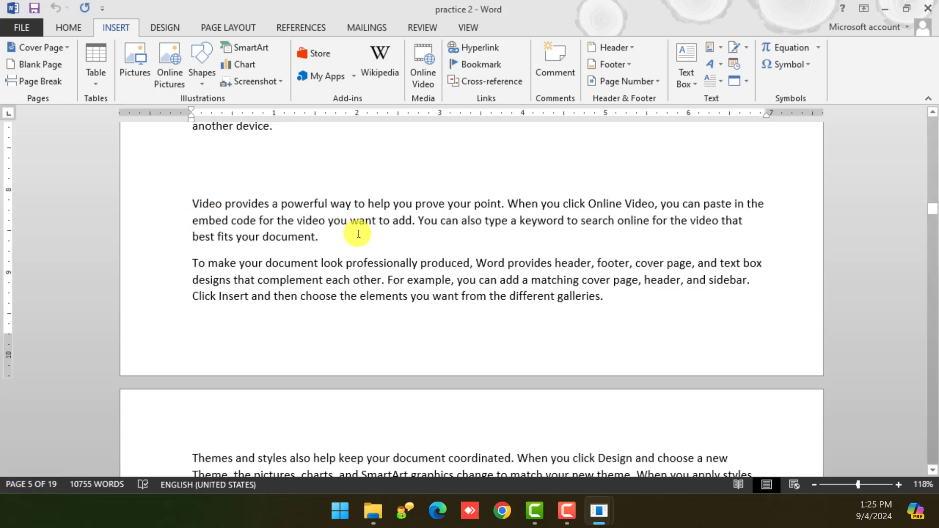
Step: Delete the empty paragraphs between 'another device.' and 'Video provides'
scroll(405, 260, up, 2)
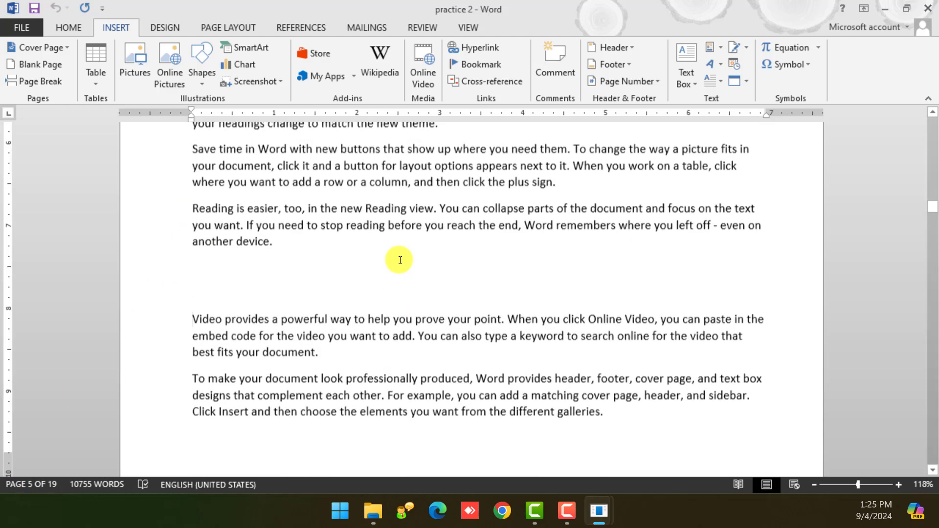
scroll(232, 208, down, 1)
click(226, 209)
key(Delete)
key(Delete)
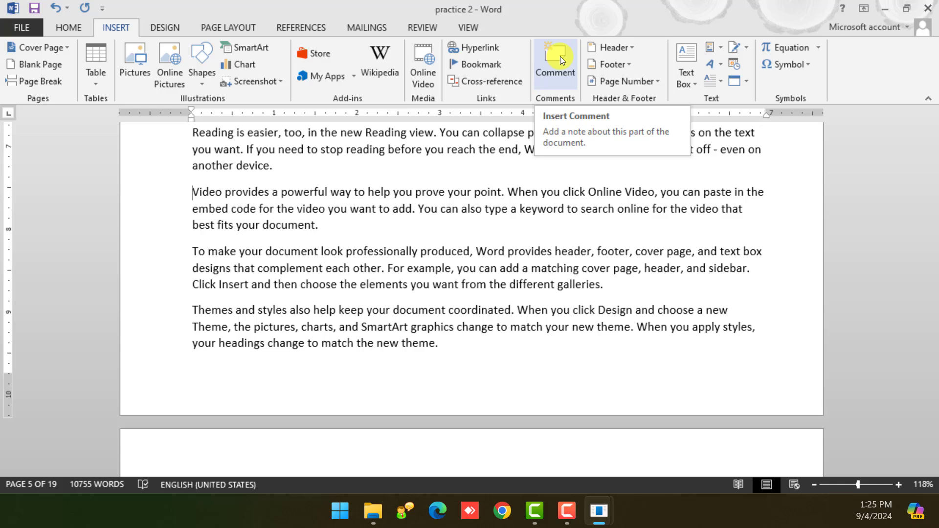
click(282, 164)
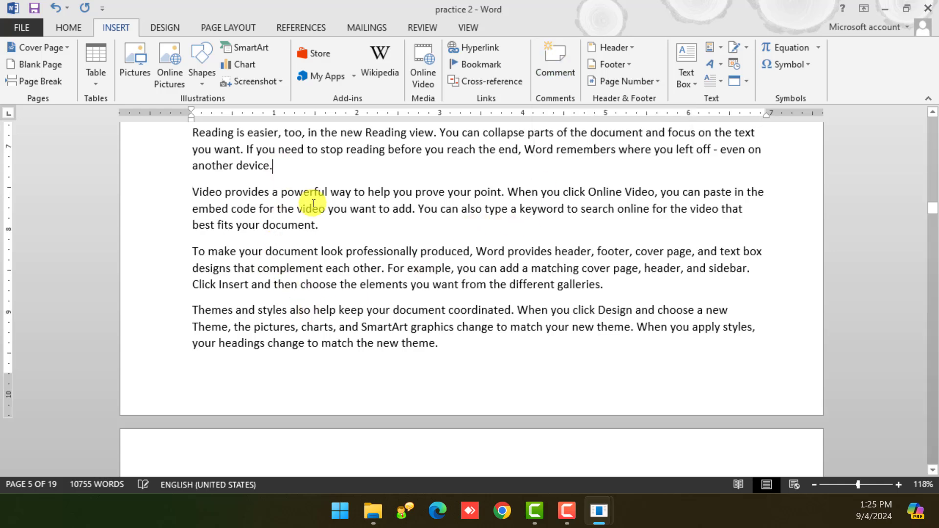
key(Return)
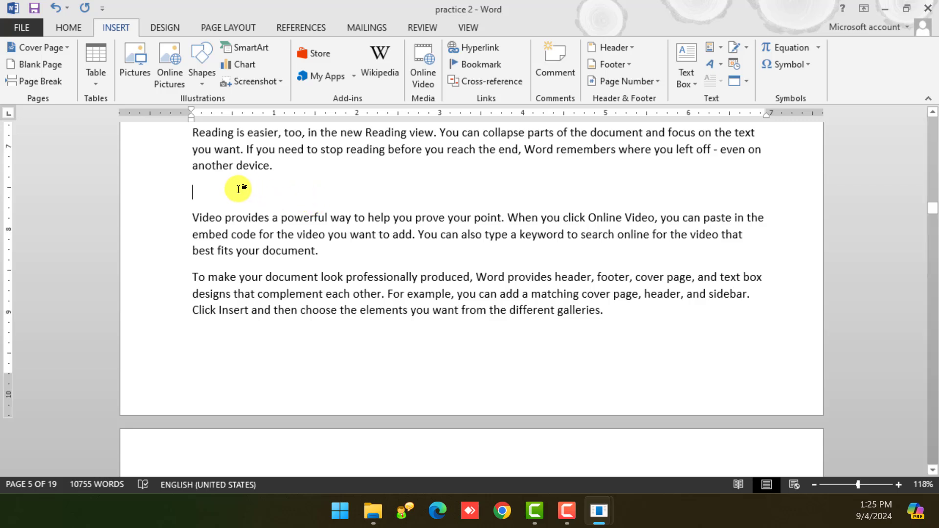
key(Delete)
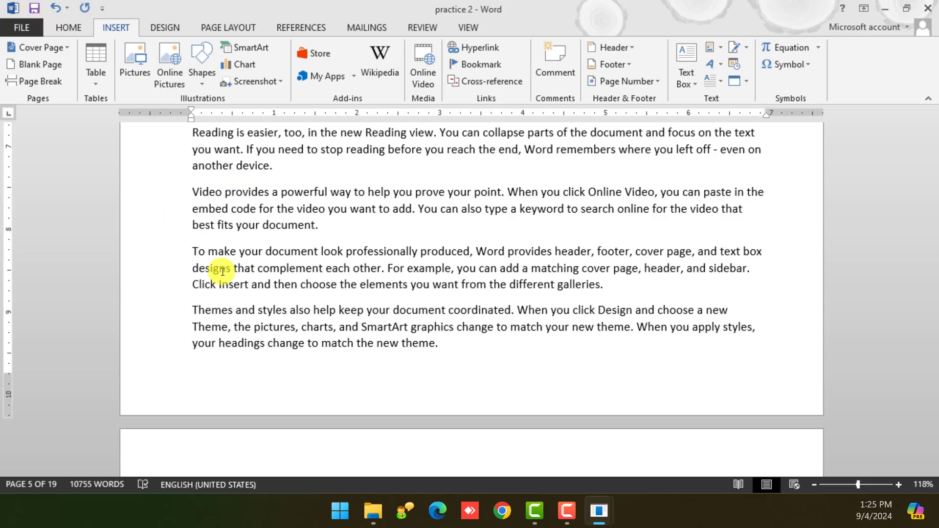
Step: Type CWA on a new line above 'Video provides' and select it
scroll(301, 202, up, 1)
scroll(301, 202, up, 2)
key(Return)
key(Up)
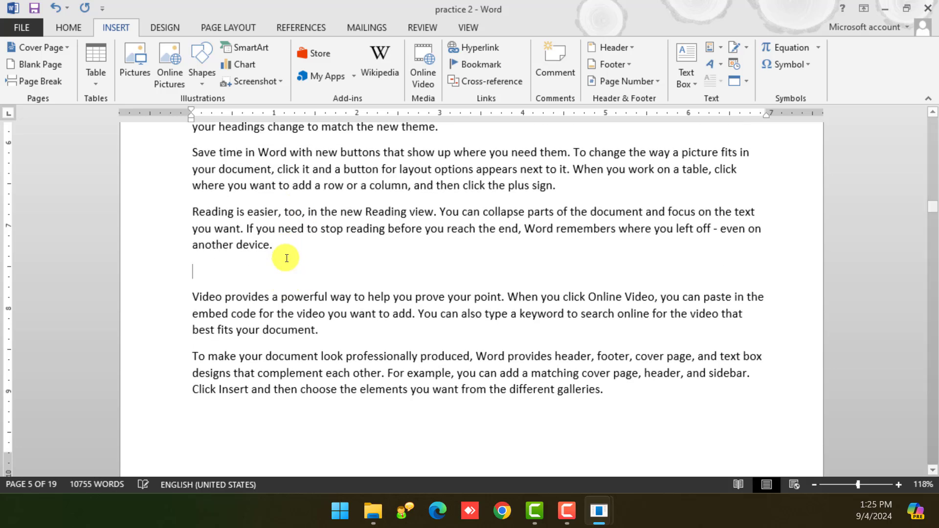
text(CWA)
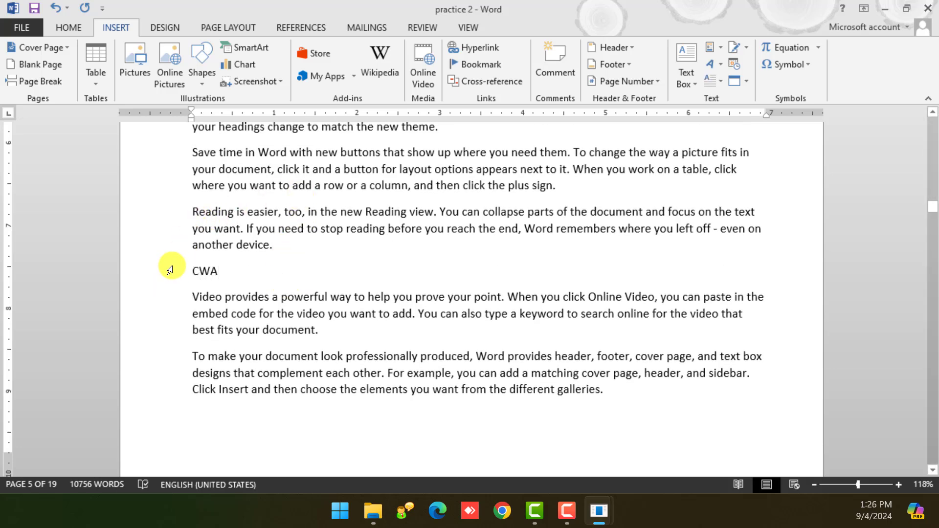
scroll(176, 268, up, 3)
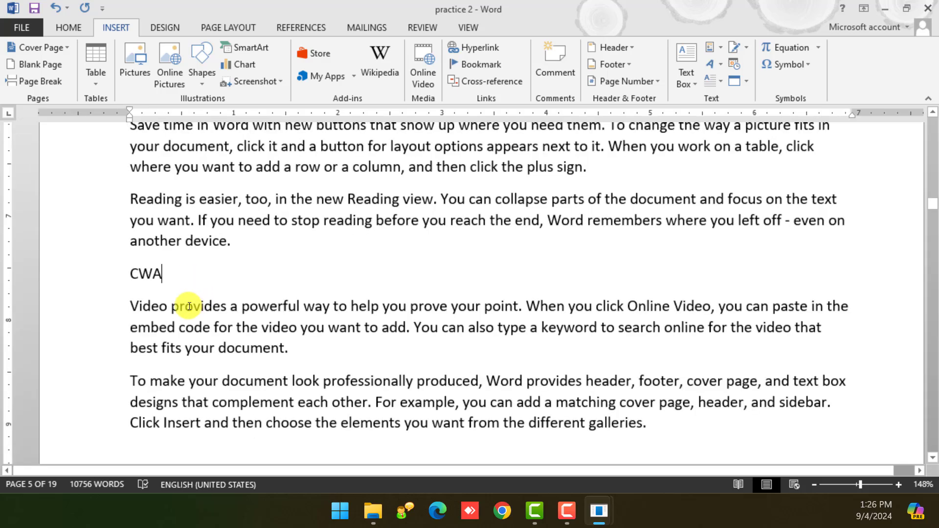
scroll(230, 298, down, 2)
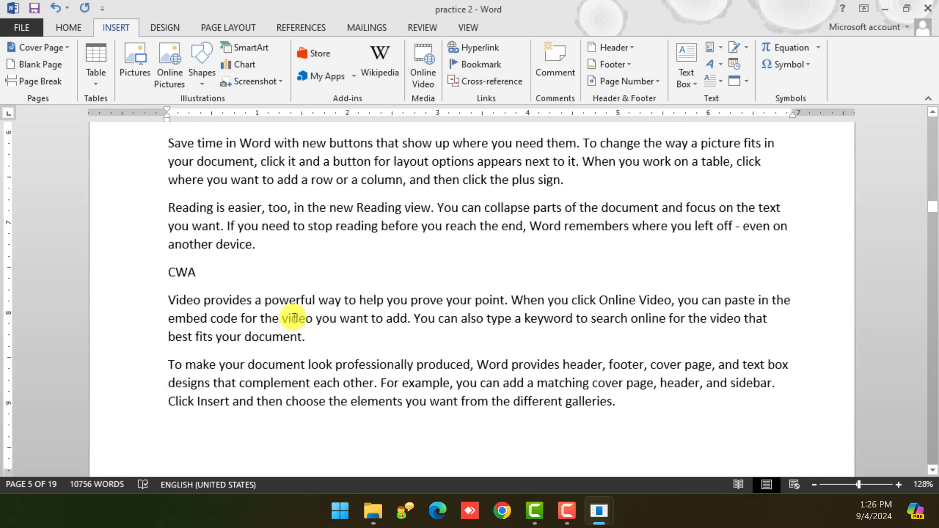
drag(216, 264, 177, 273)
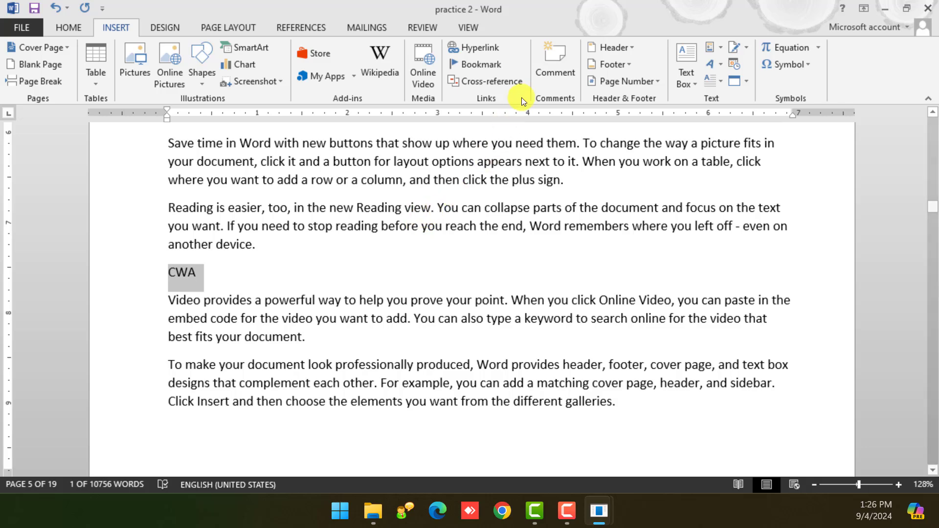
Step: Add a comment reading 'Chhindwara' to the selected word CWA
click(554, 72)
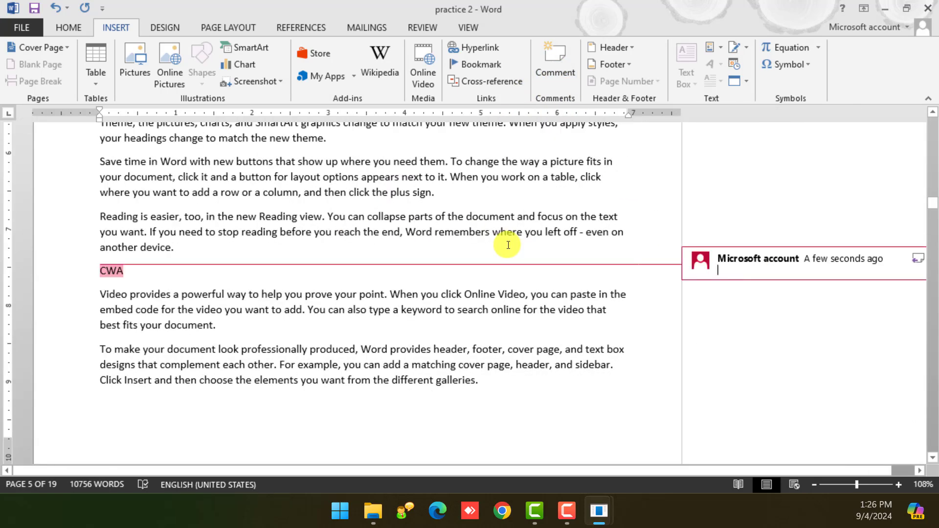
text(Chhindwara)
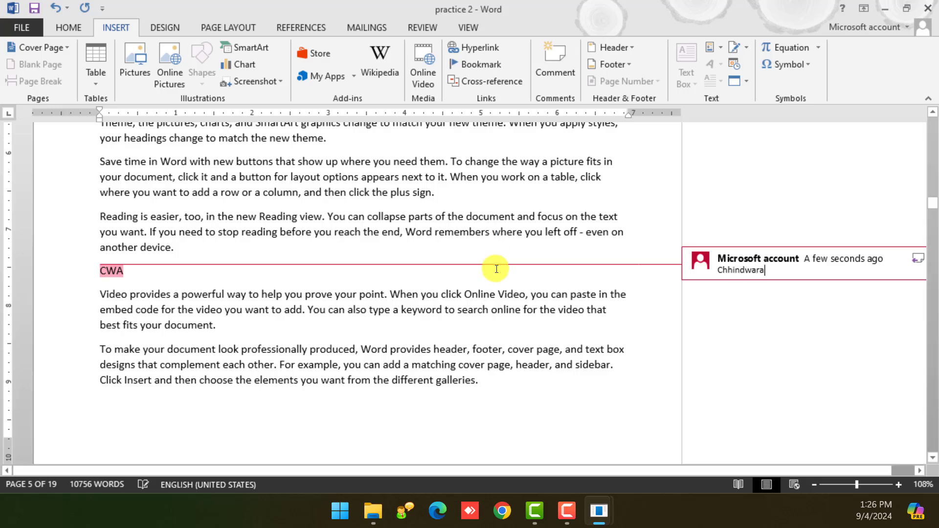
click(447, 283)
click(763, 272)
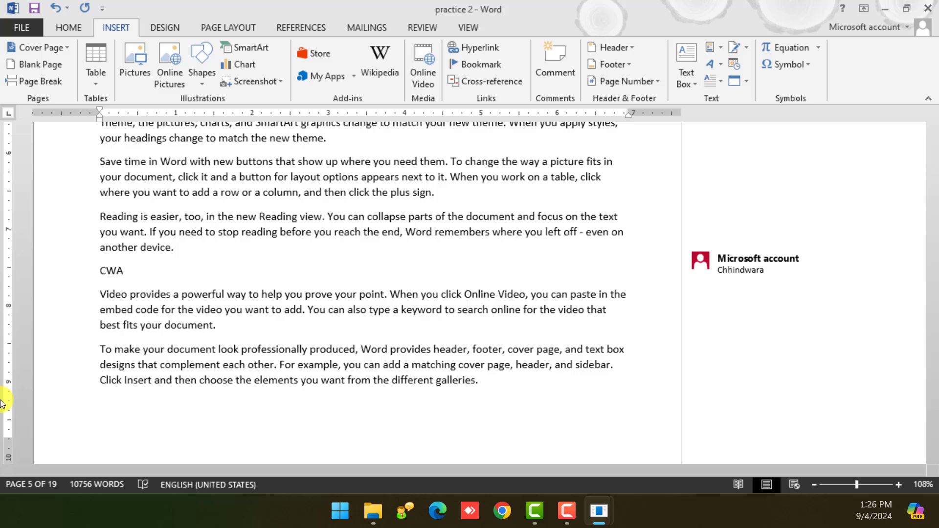
Step: Turn off Show Comments on the Review tab so the Chhindwara comment collapses to a margin marker
click(439, 380)
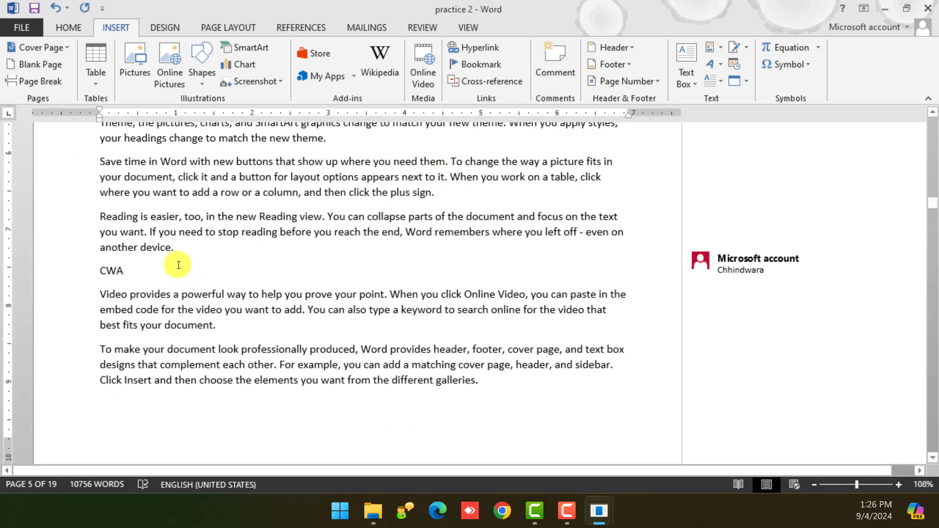
click(164, 267)
double_click(109, 280)
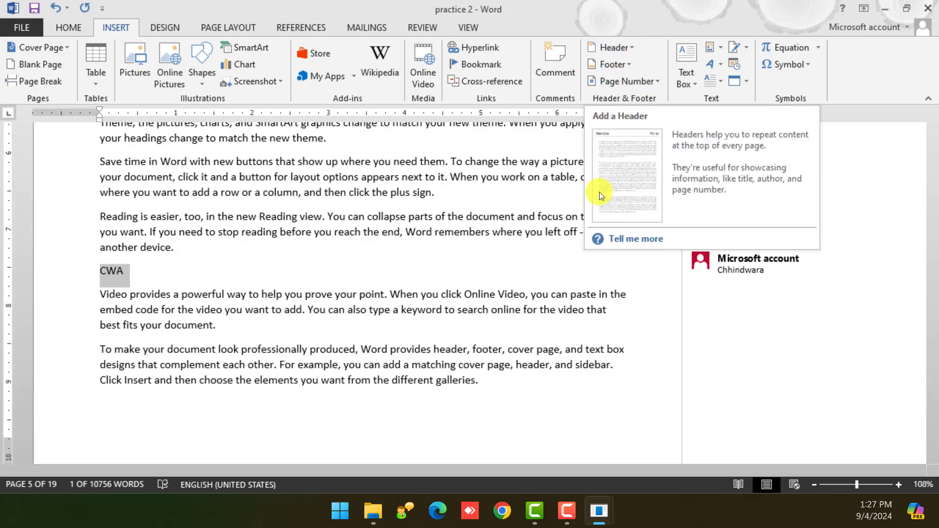
click(541, 277)
click(442, 27)
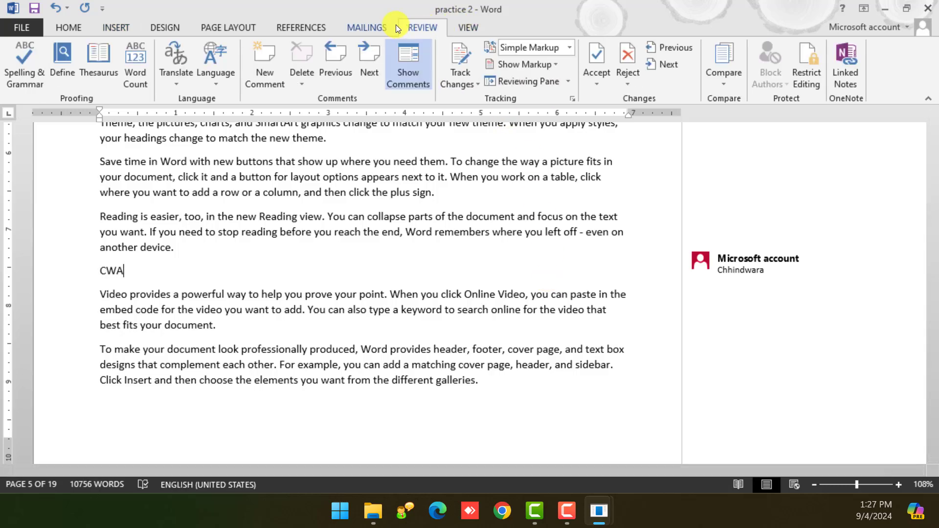
click(411, 66)
ctrl+scroll(469, 285, up, 5)
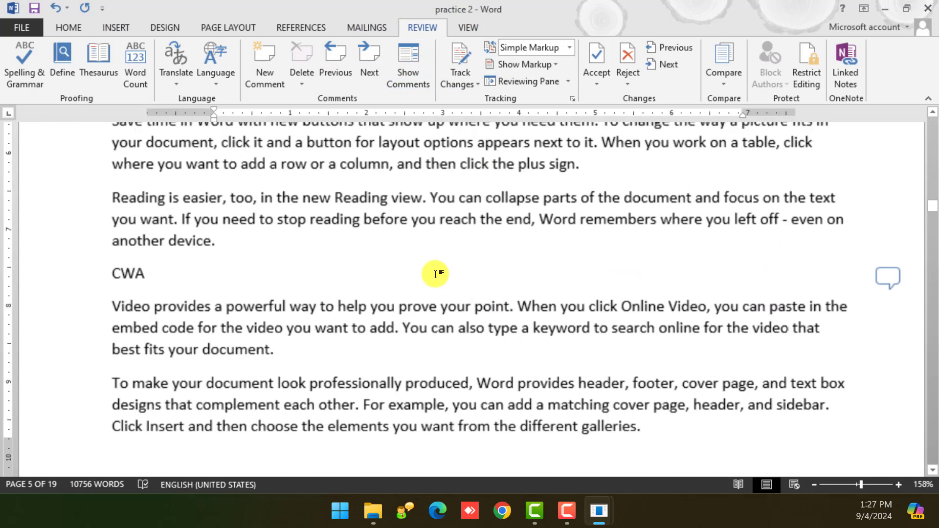
scroll(434, 282, down, 5)
scroll(297, 281, up, 6)
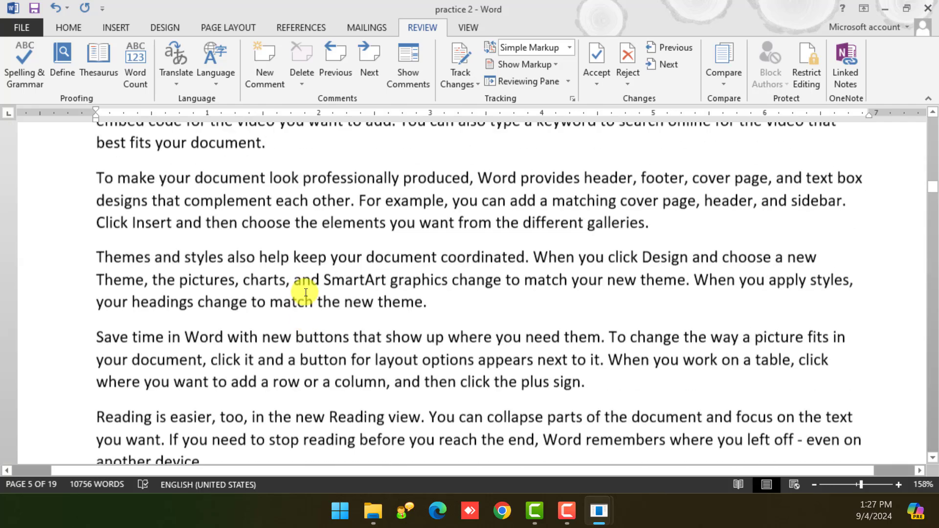
ctrl+scroll(254, 295, down, 3)
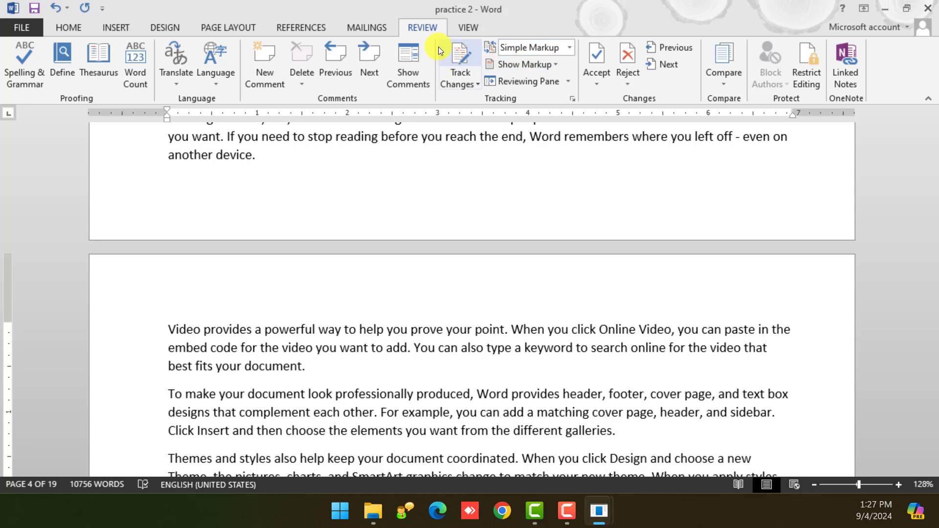
click(118, 27)
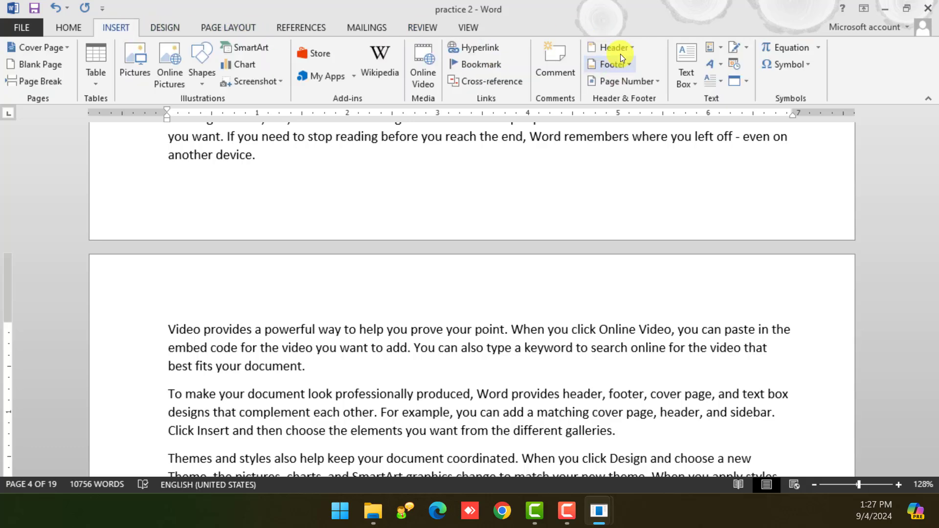
Step: Insert the Retrospect header titled 'PRACTICE DOCUMENT' with the date 09/04/2024
click(617, 47)
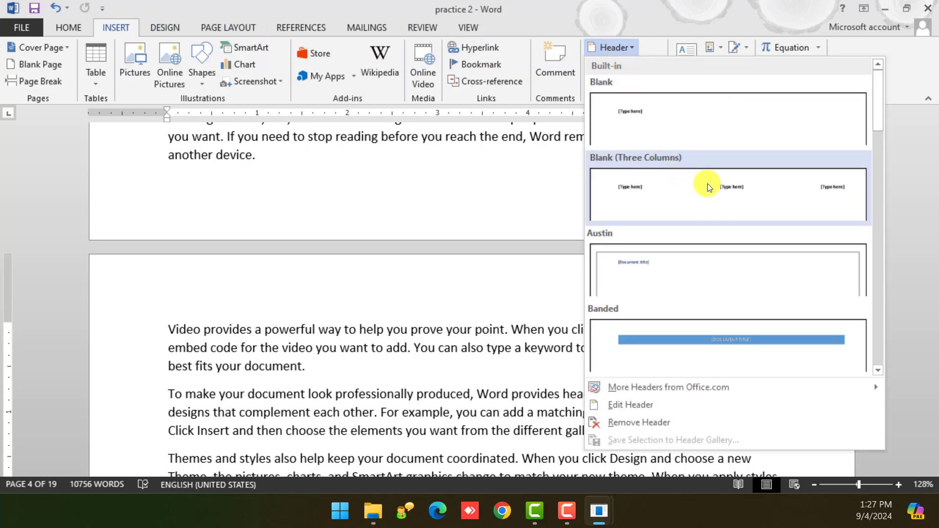
scroll(763, 215, down, 6)
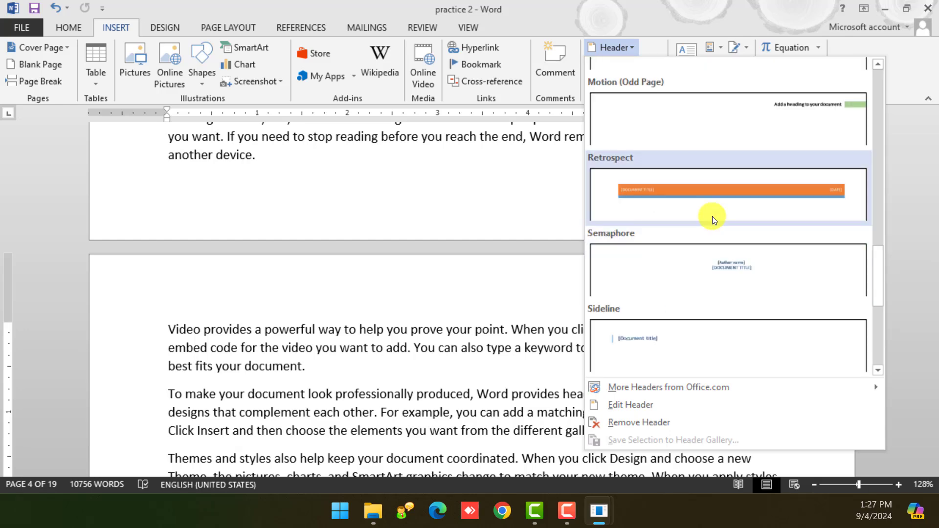
scroll(712, 216, down, 4)
scroll(726, 274, up, 3)
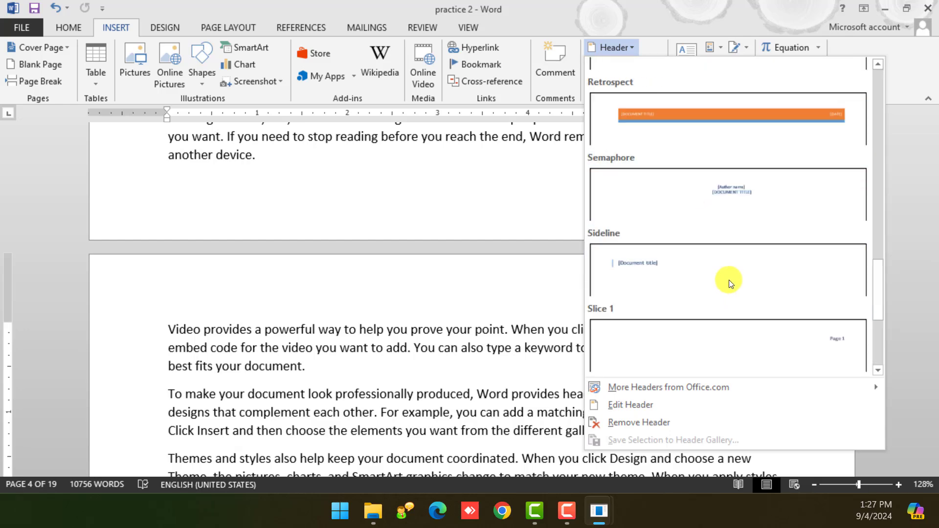
click(714, 126)
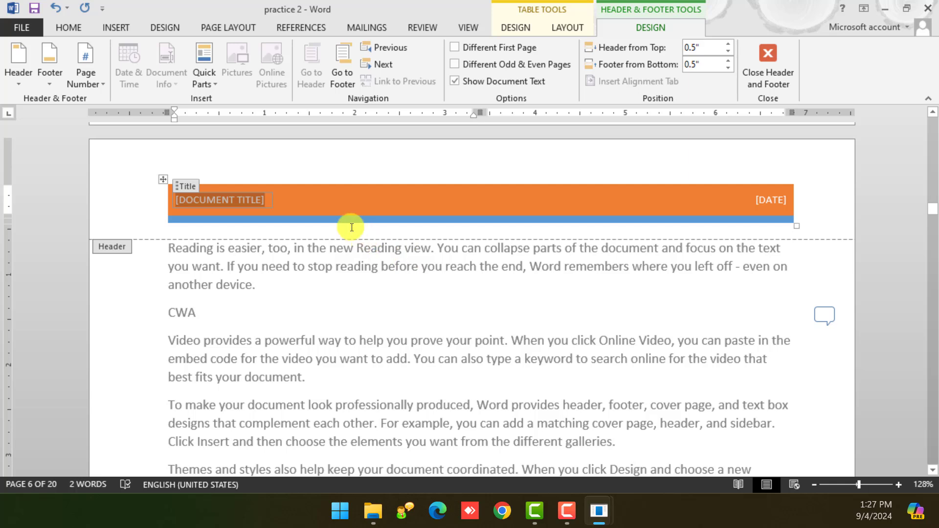
text(PRACTIC)
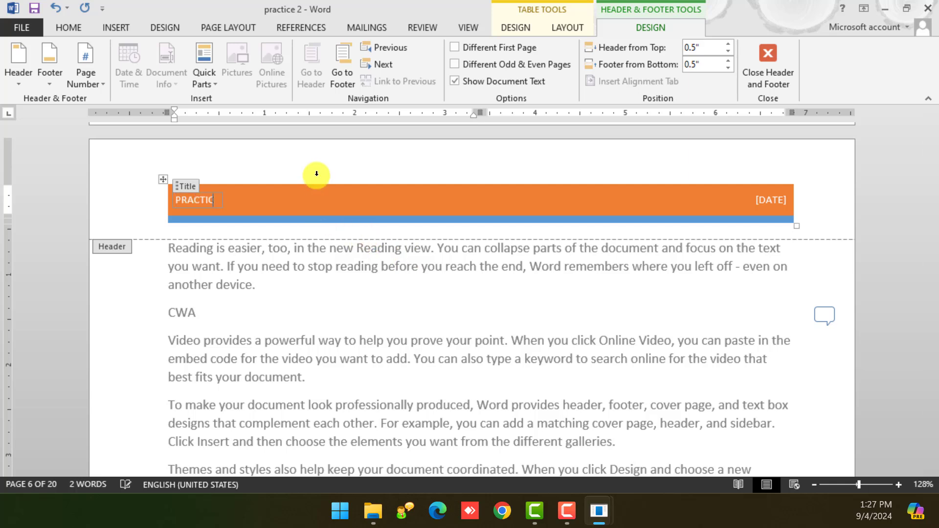
text(E DOCUMENT)
click(777, 200)
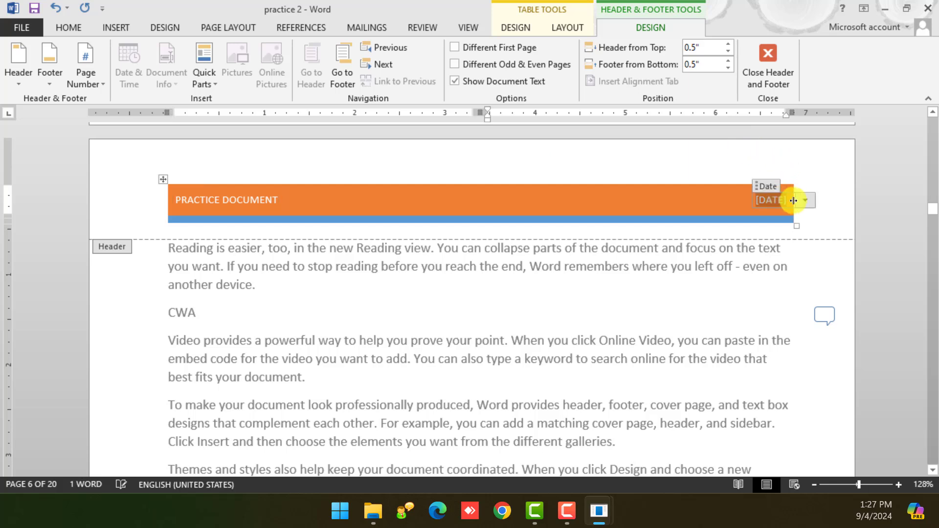
click(805, 200)
click(744, 245)
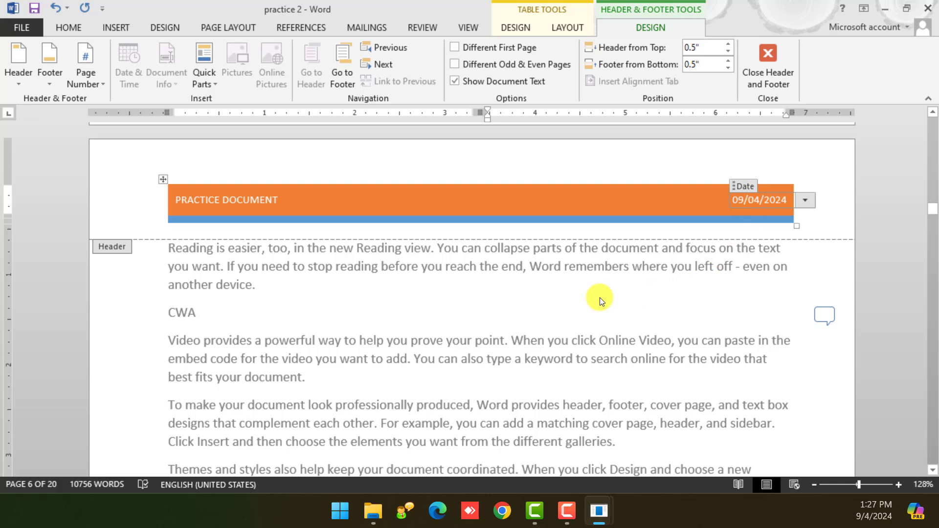
Step: Insert the Facet (Odd Page) footer and click into its placeholders
click(120, 28)
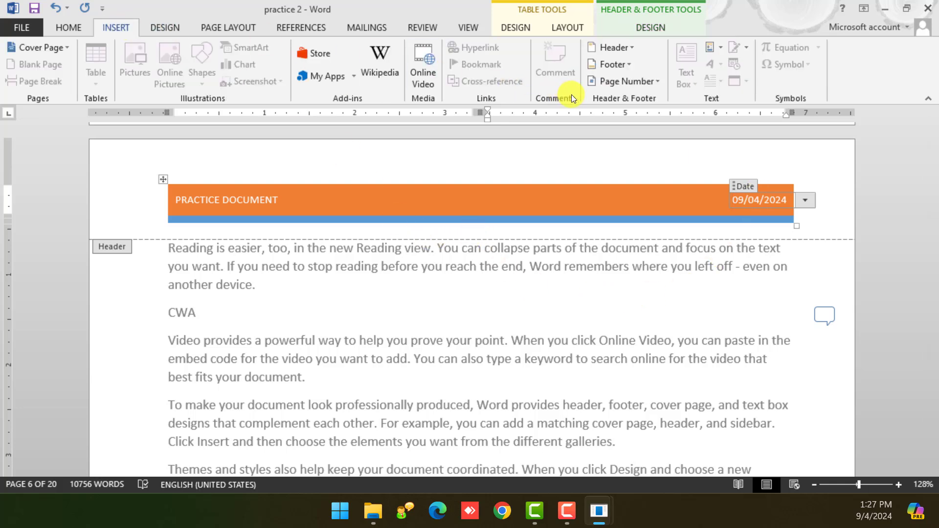
click(609, 68)
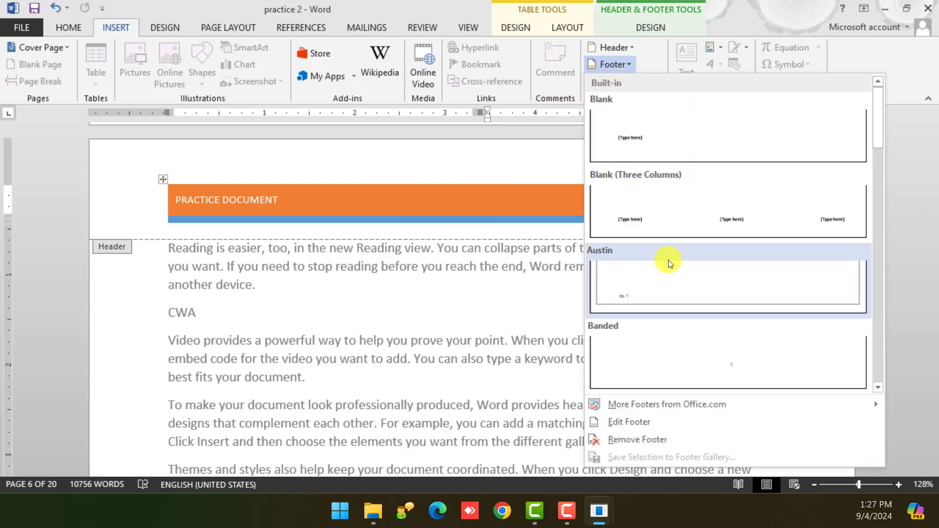
scroll(691, 218, down, 3)
click(734, 297)
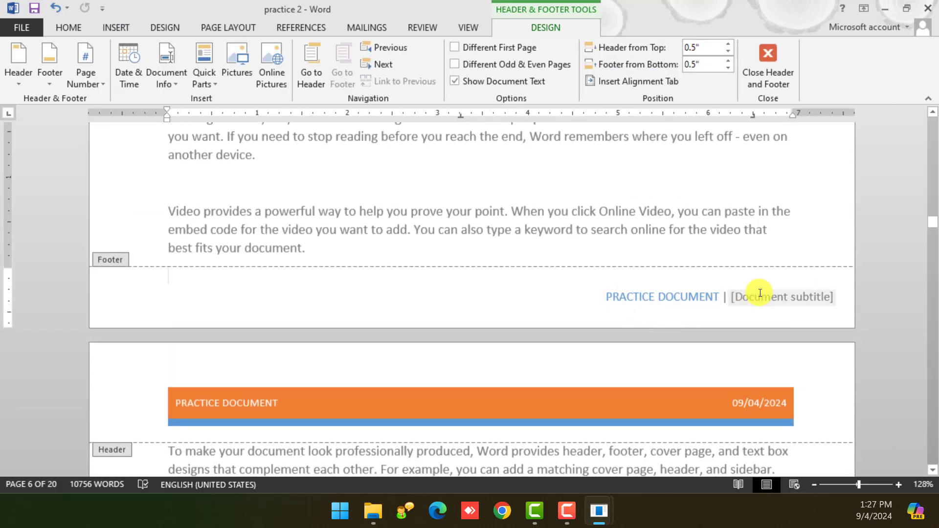
click(781, 301)
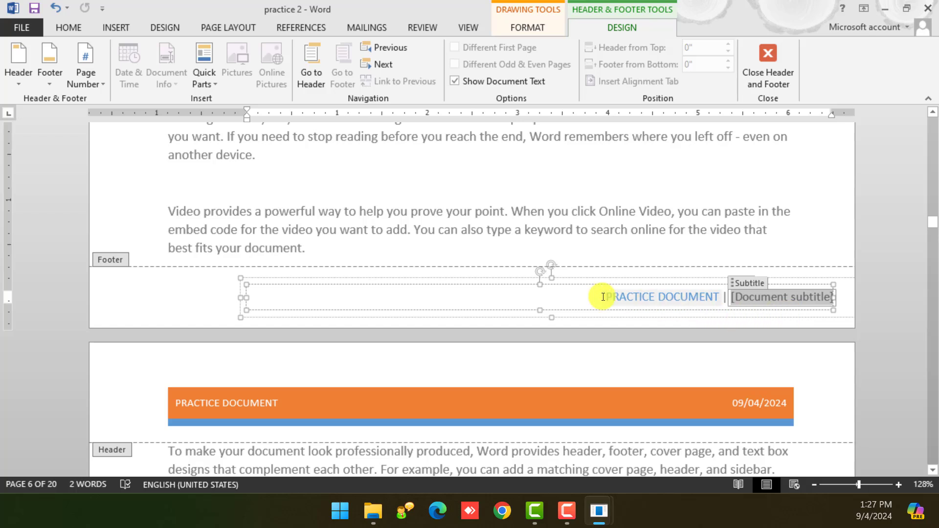
click(489, 267)
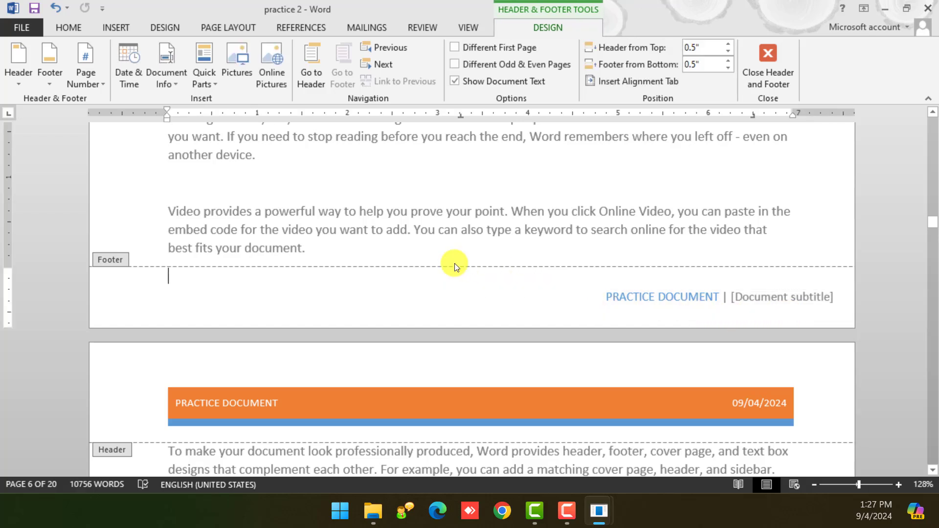
Step: Replace it with the Retrospect footer showing the author name and page number
click(140, 25)
click(117, 28)
click(629, 64)
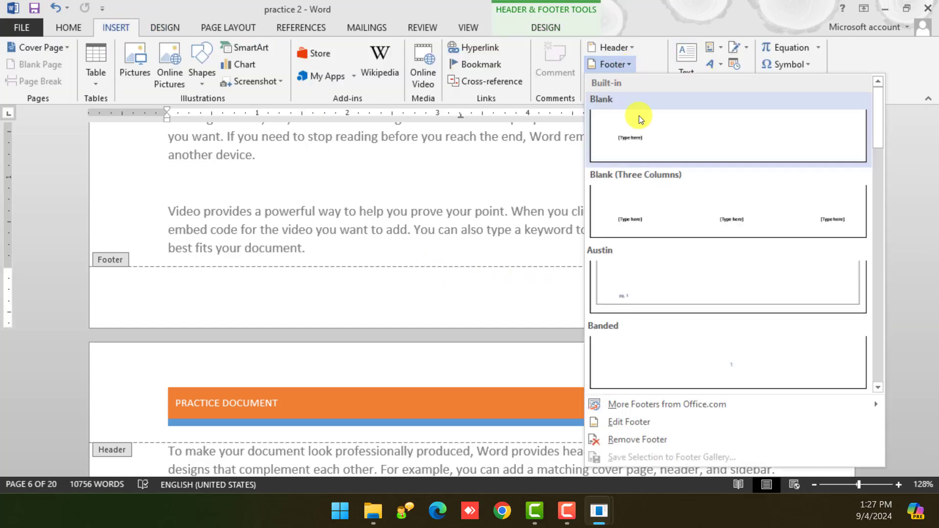
scroll(674, 227, down, 10)
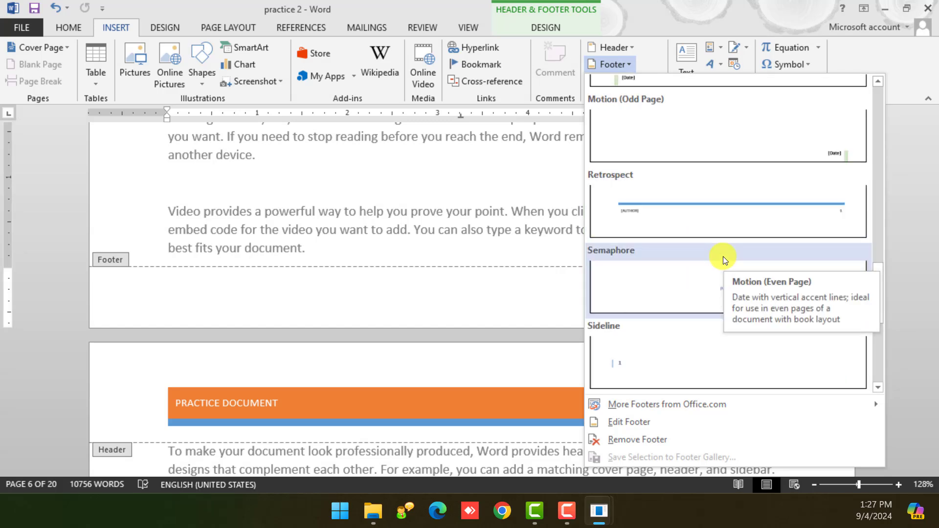
click(728, 228)
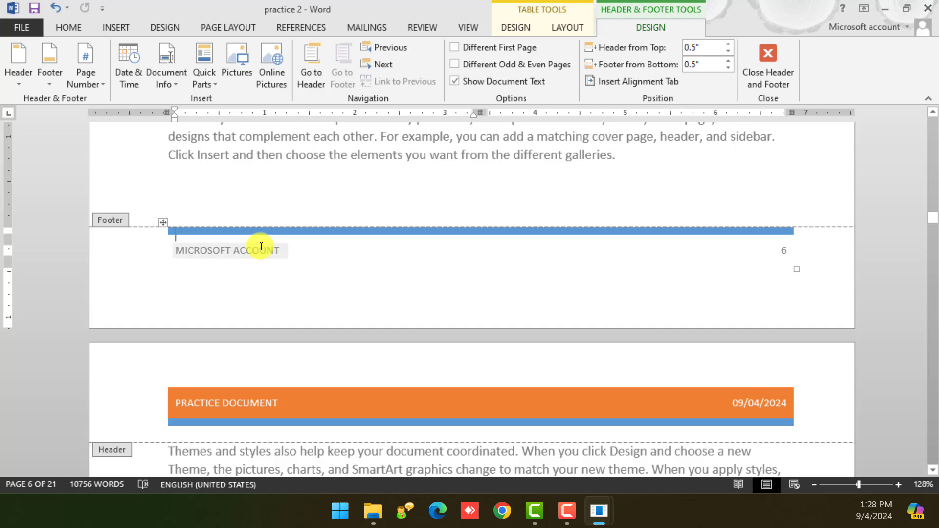
click(397, 273)
scroll(451, 245, up, 3)
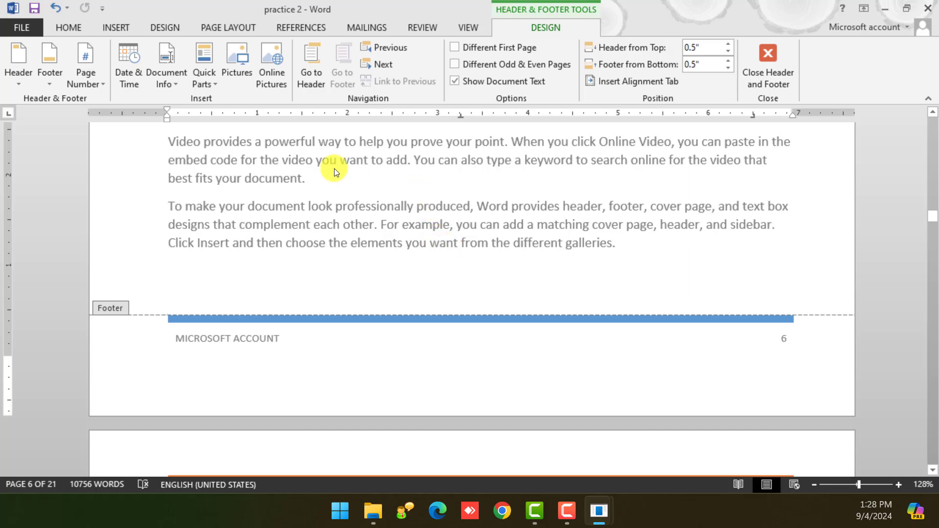
click(112, 27)
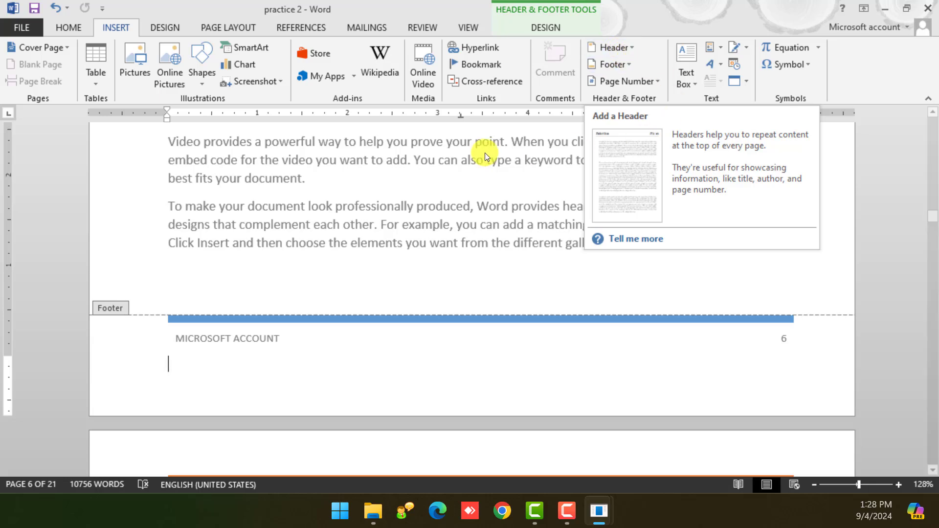
Step: Close footer editing and add an empty paragraph after 'best fits your document.'
double_click(431, 215)
scroll(455, 181, up, 4)
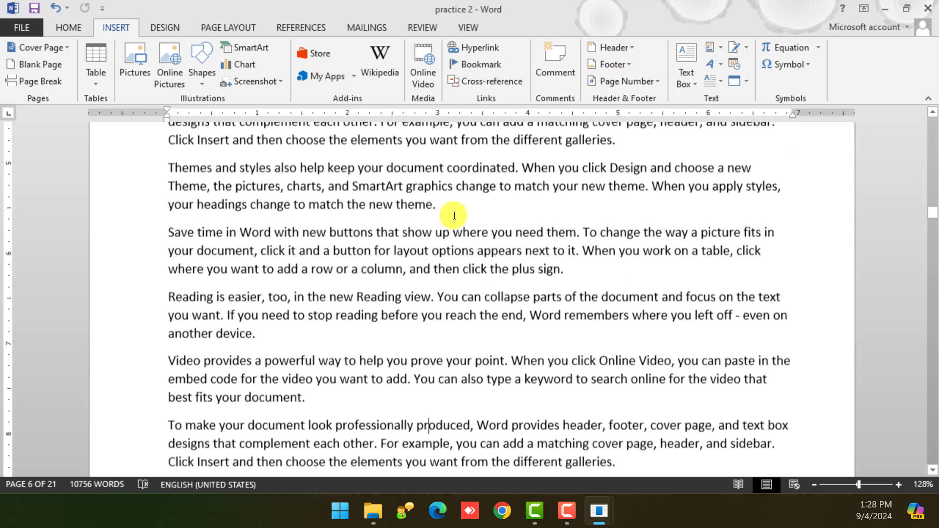
scroll(441, 225, down, 3)
click(401, 209)
key(Return)
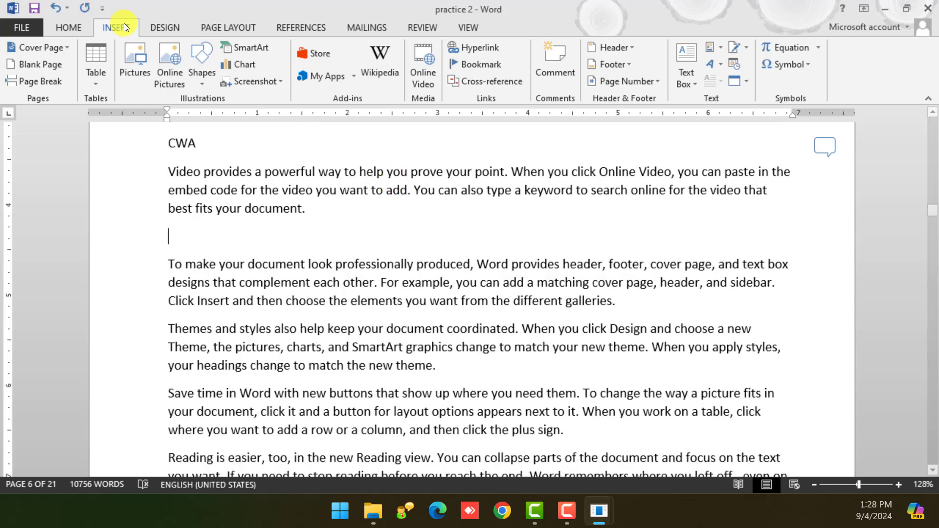
Step: Draw a text box below the Video paragraph, then delete it
click(206, 80)
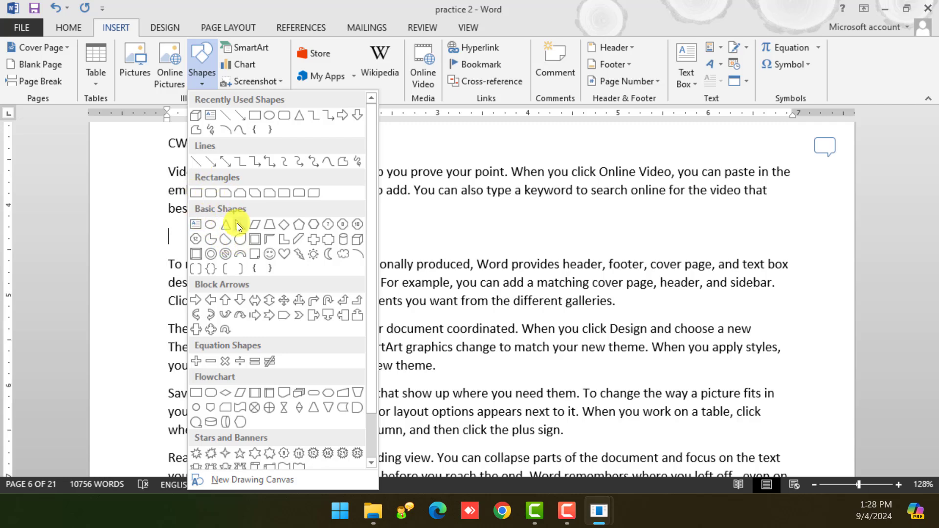
click(213, 116)
mouse_move(190, 221)
mouse_down()
mouse_move(338, 354)
mouse_move(360, 362)
mouse_up()
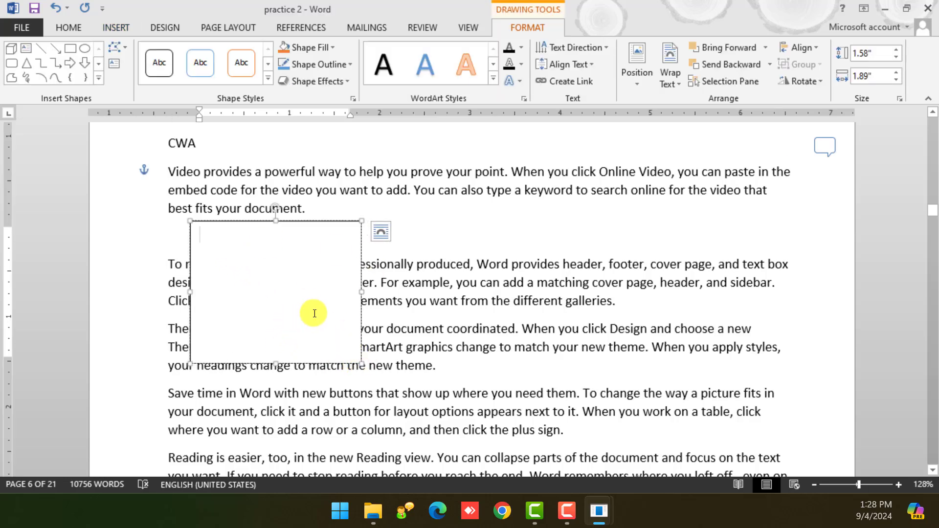
click(293, 222)
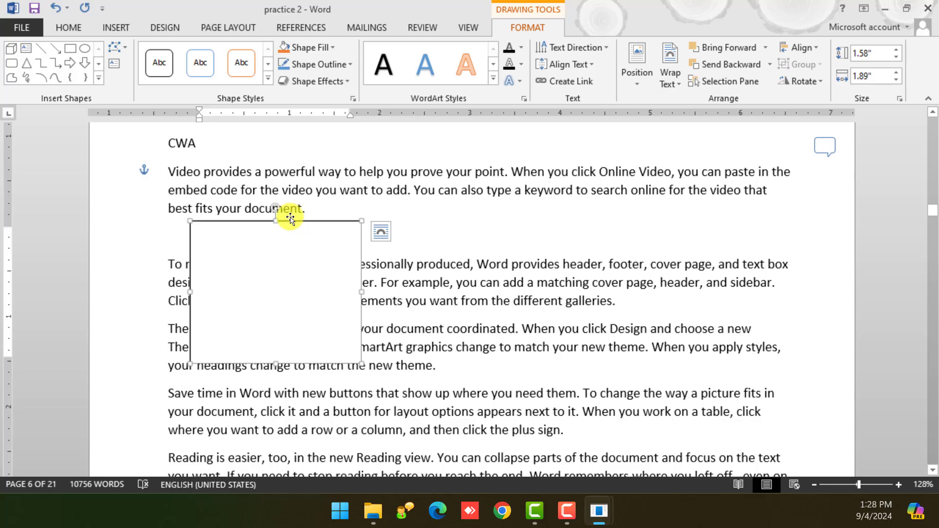
key(Delete)
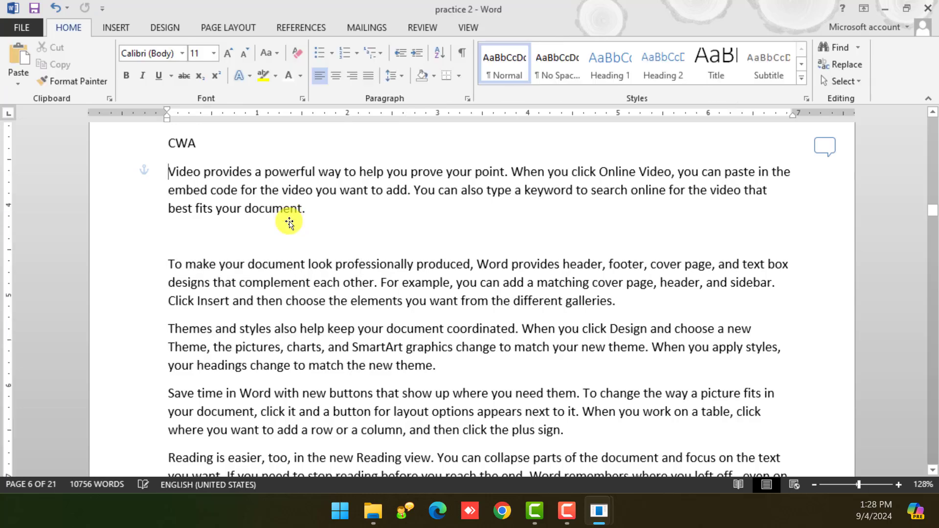
Step: Browse the built-in Text Box gallery, then close it without inserting anything
click(131, 37)
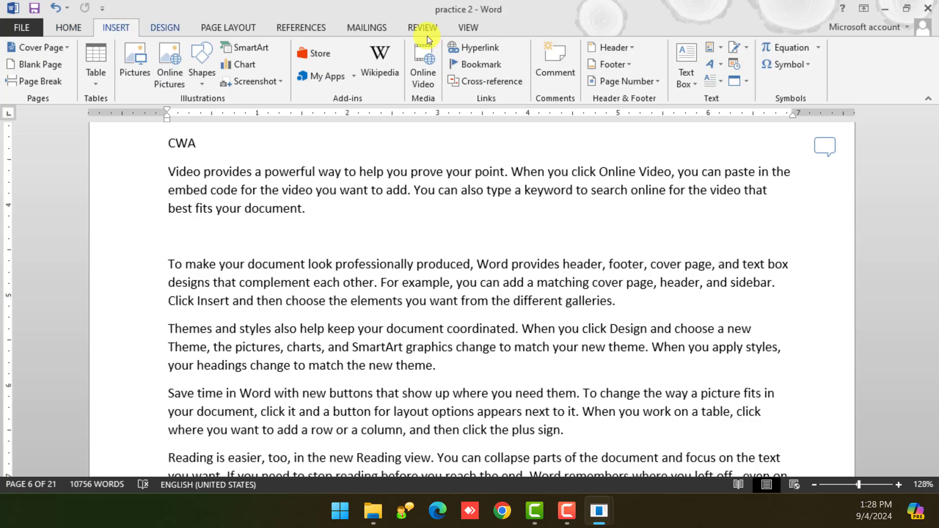
click(684, 81)
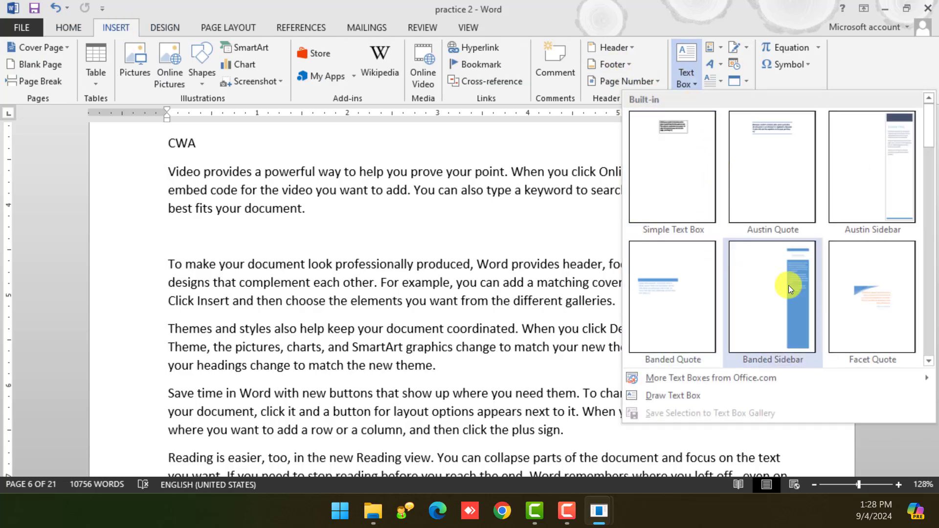
scroll(792, 286, down, 8)
scroll(695, 196, up, 5)
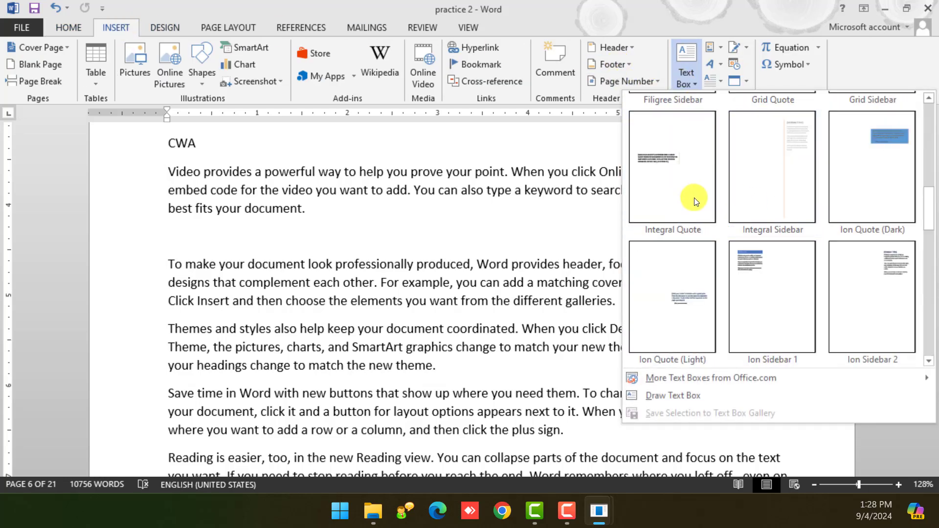
scroll(783, 217, up, 5)
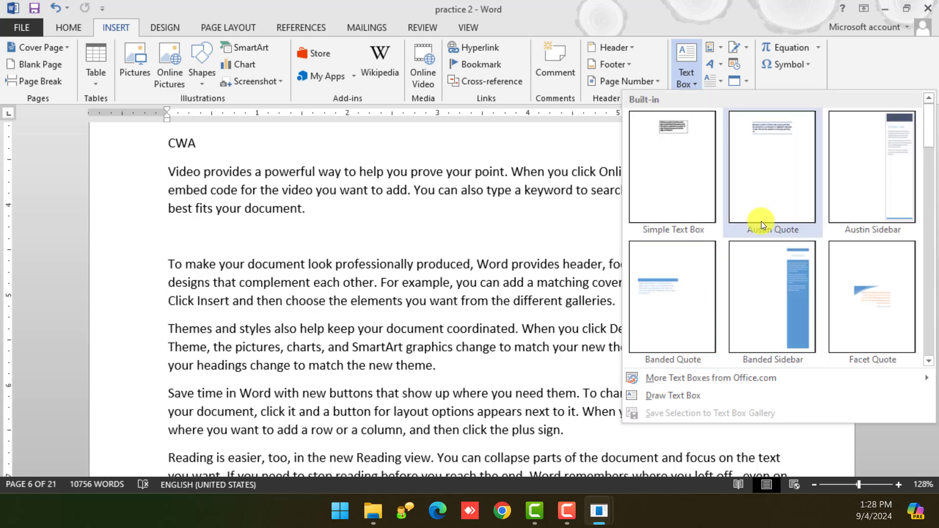
key(Escape)
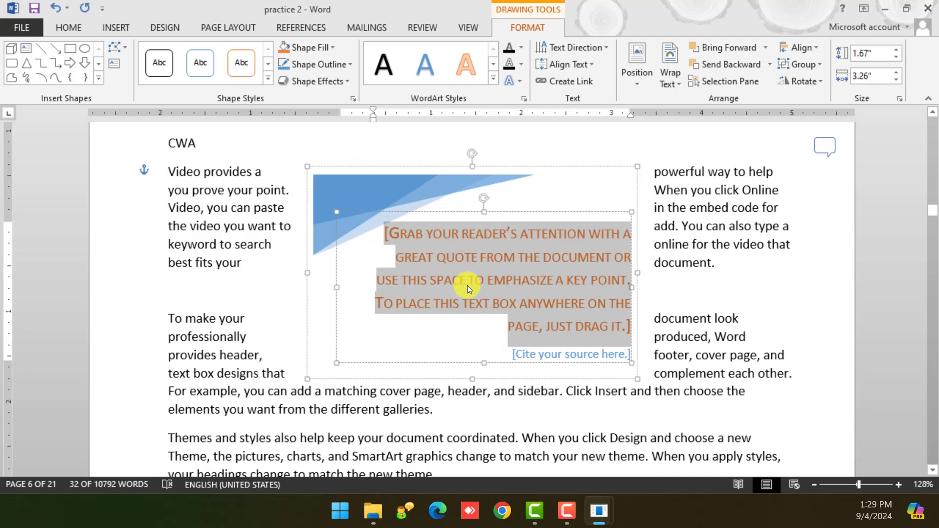
Step: Check the quote box by selecting its 'Cite your source here' placeholder, blue triangle graphic and whole box
click(523, 350)
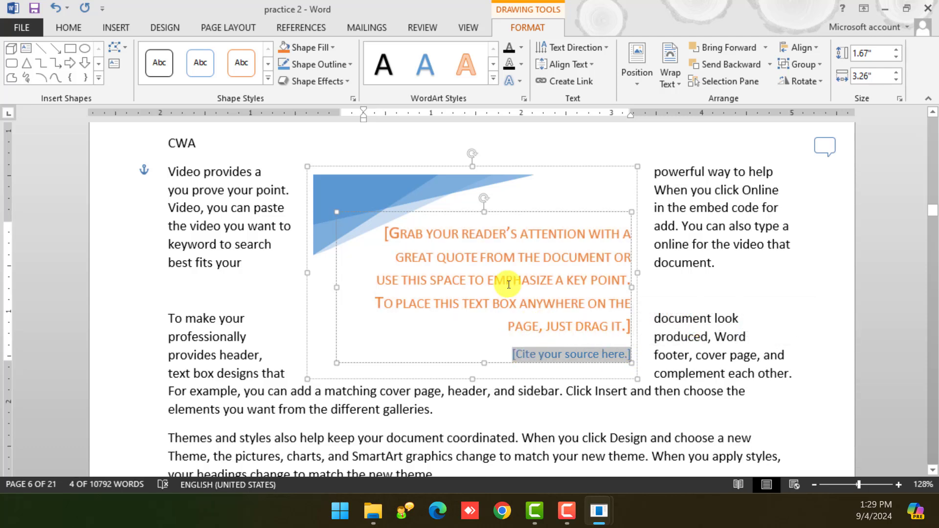
click(377, 188)
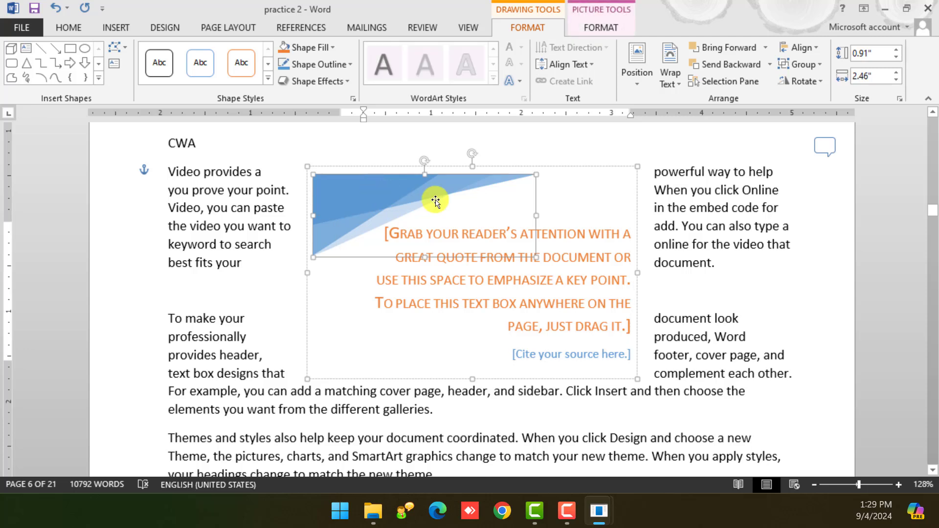
click(596, 199)
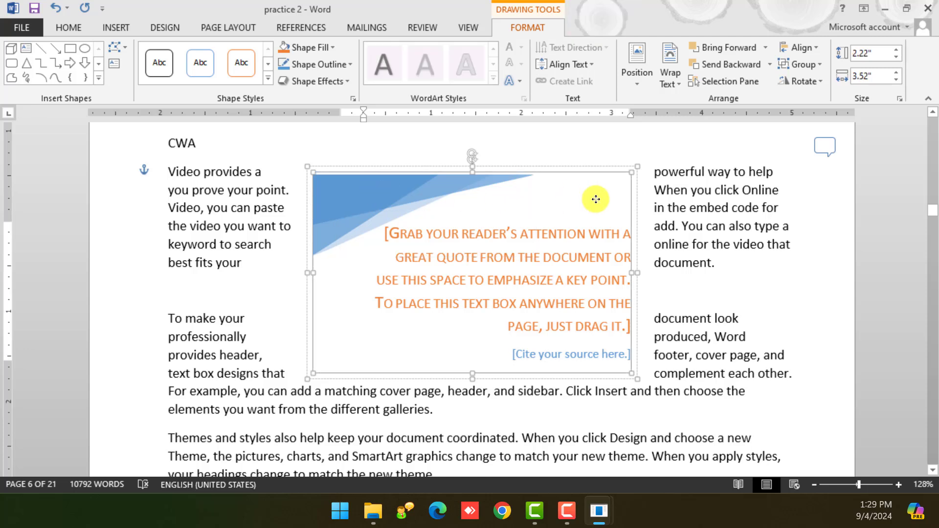
click(116, 27)
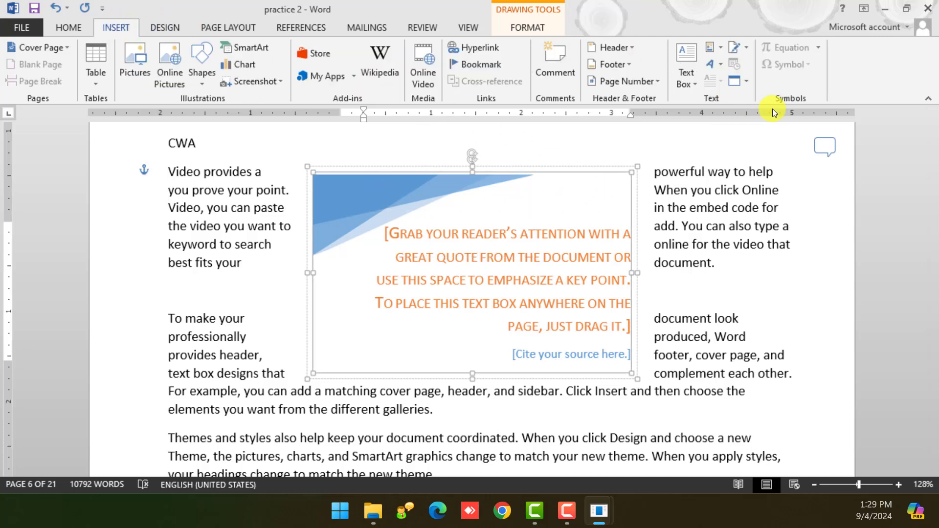
scroll(684, 91, down, 1)
scroll(478, 324, down, 13)
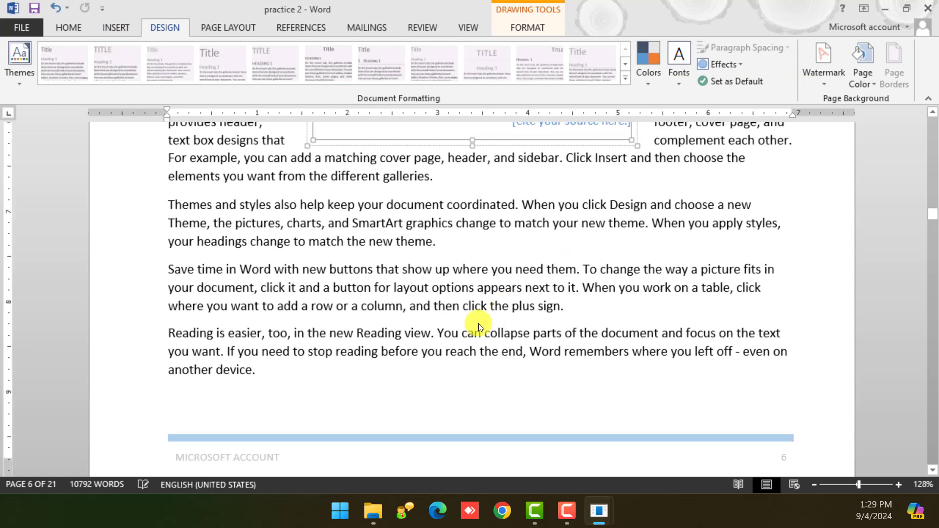
Step: Type 'Computer' as a new paragraph after 'best fits your document.' and select it
click(314, 222)
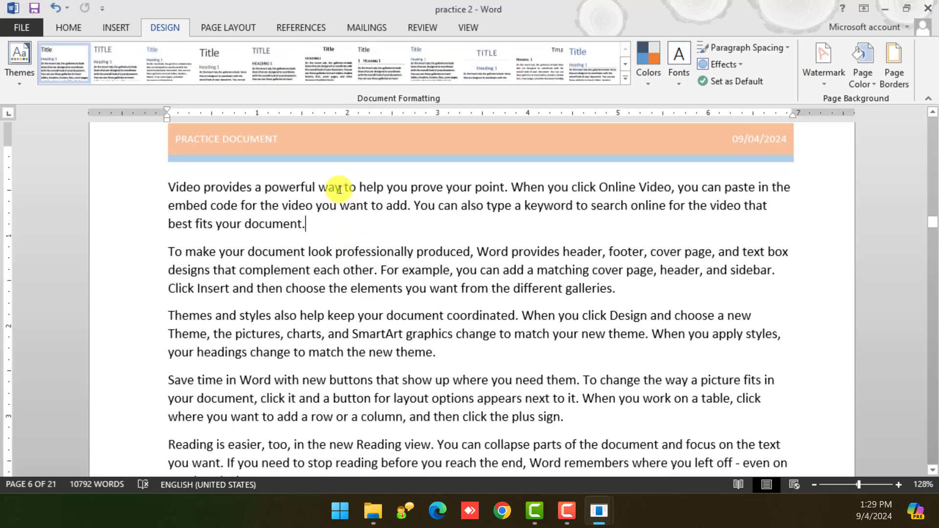
key(Return)
text(Computer)
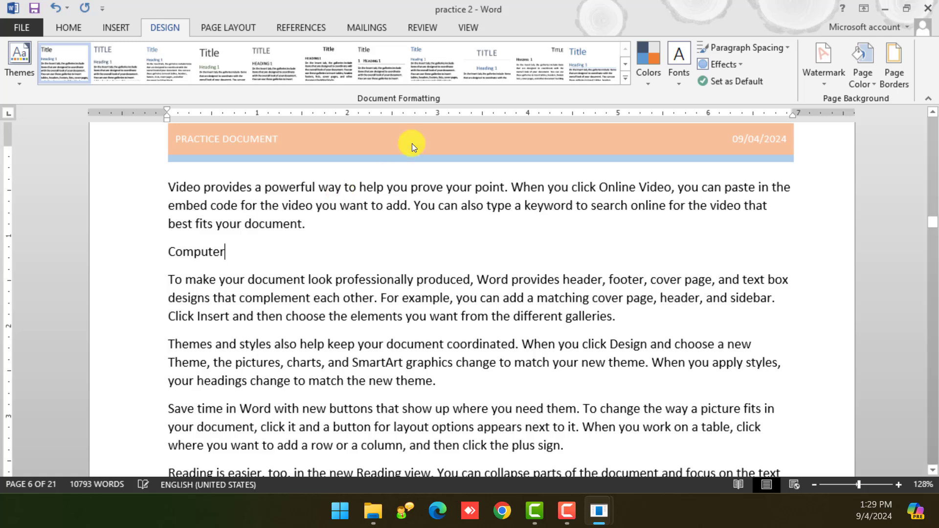
click(117, 258)
Step: Turn 'Computer' into blue outlined WordArt and drag it so body text wraps beside it
scroll(116, 258, up, 4)
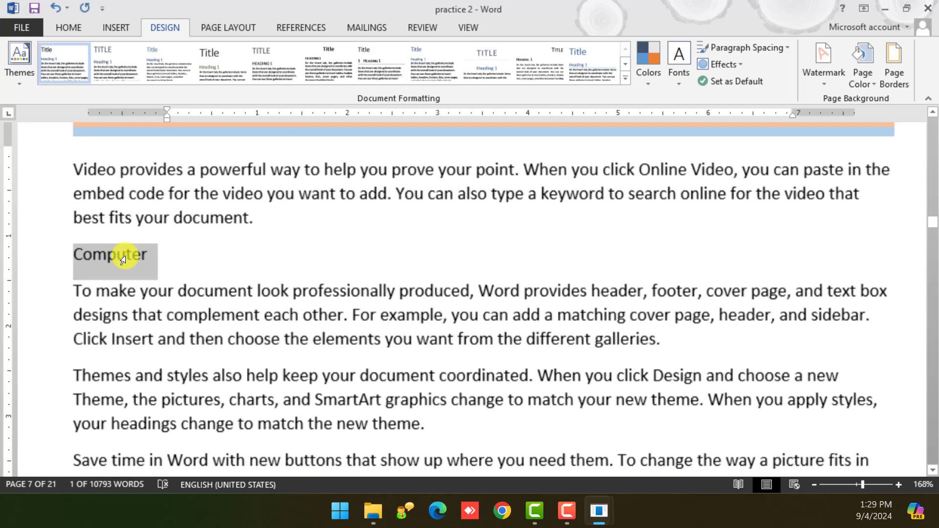
click(112, 25)
click(70, 26)
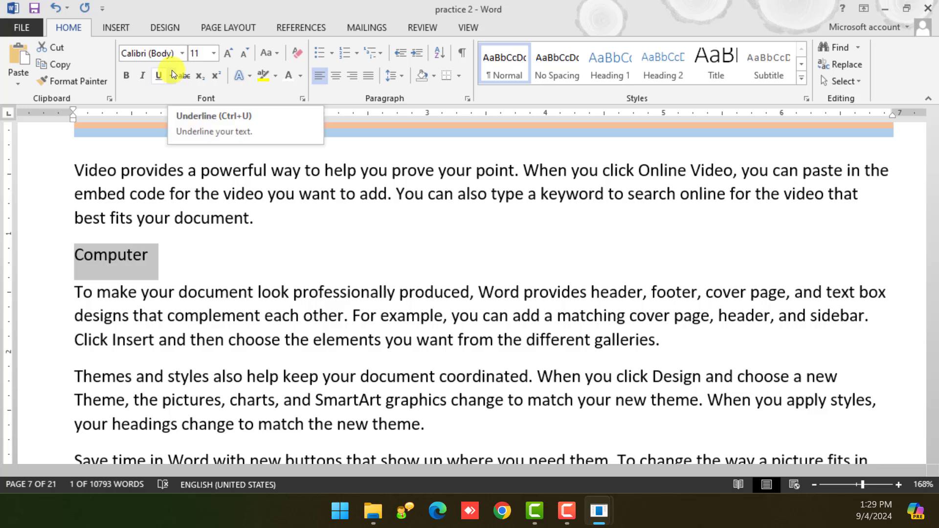
click(133, 28)
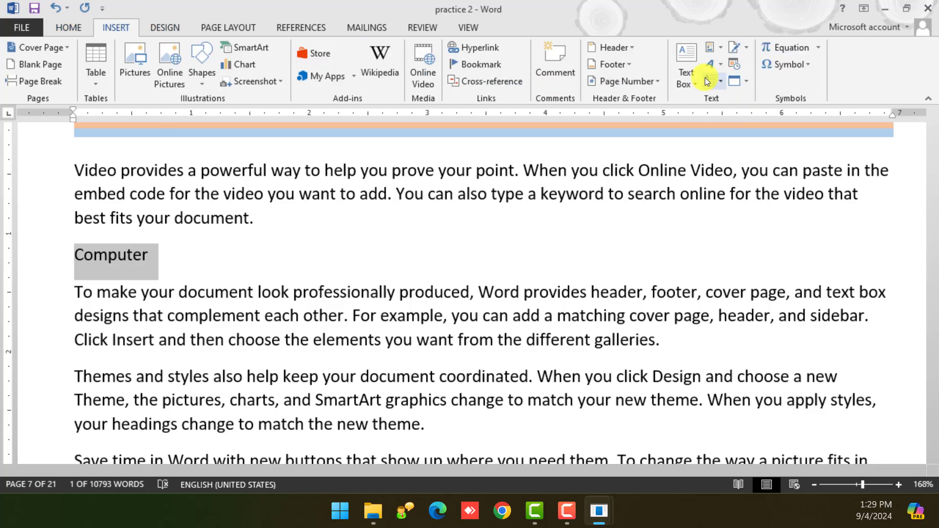
click(721, 63)
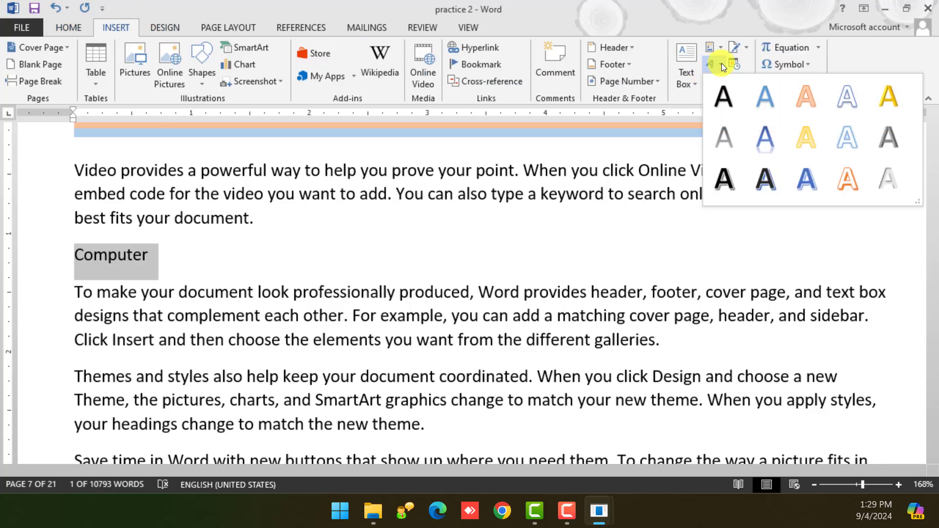
click(804, 176)
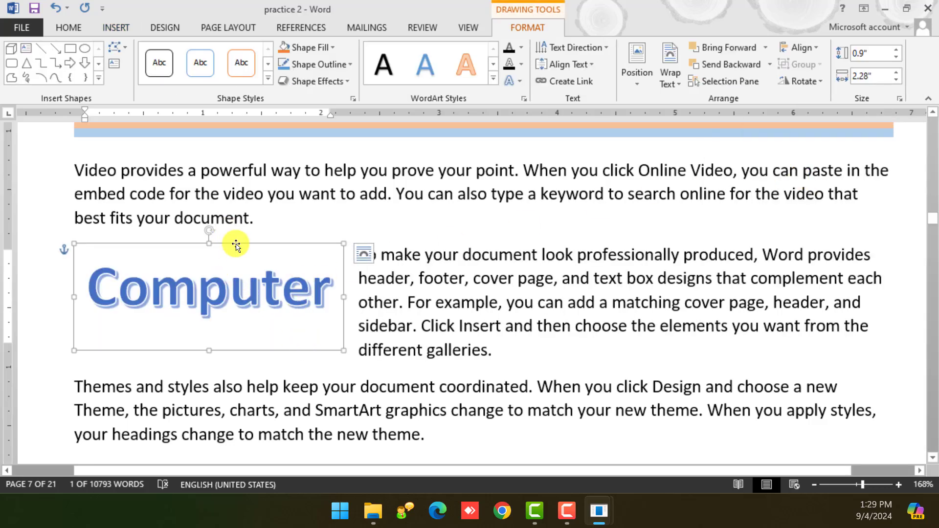
drag(236, 243, 463, 215)
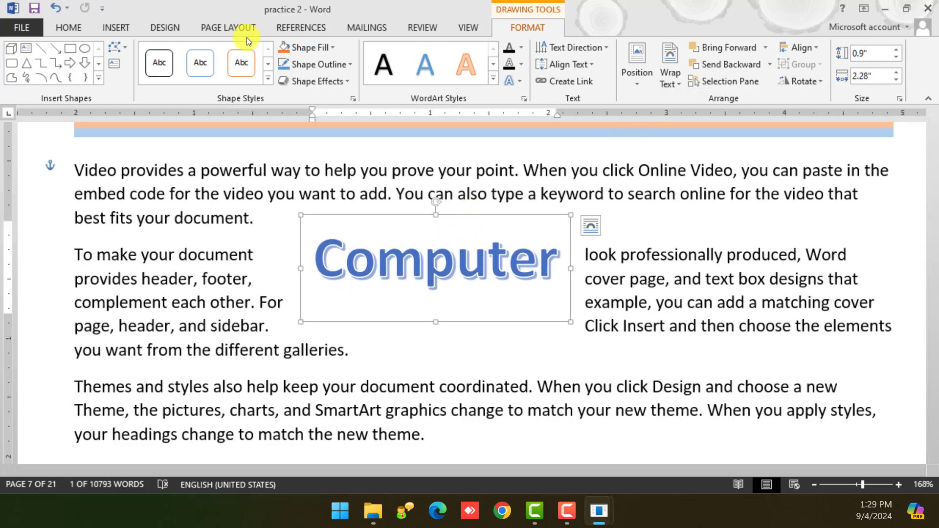
Step: Add an empty paragraph after the word 'galleries.'
click(100, 30)
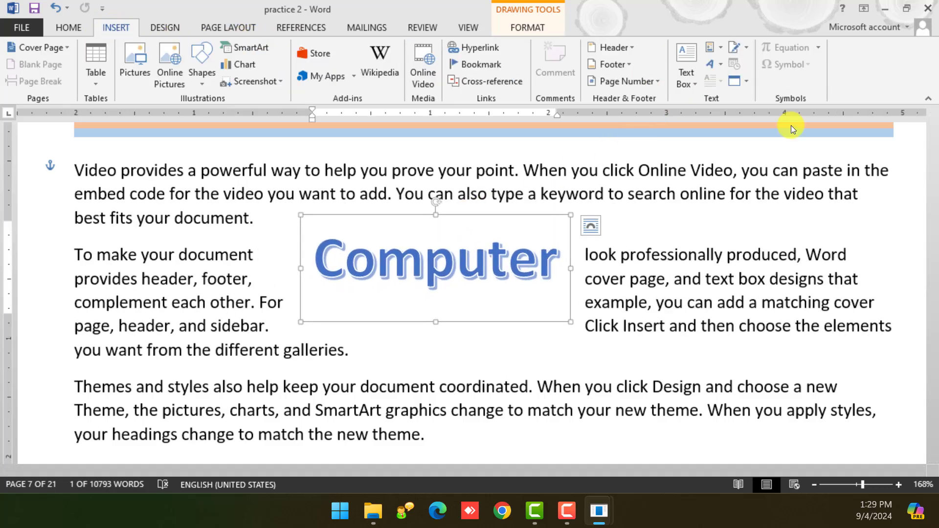
click(725, 69)
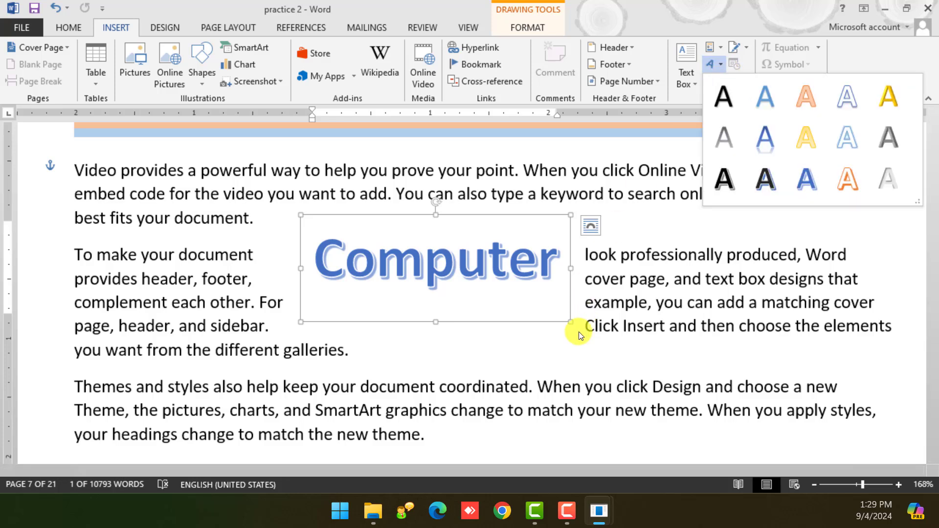
click(468, 352)
key(Return)
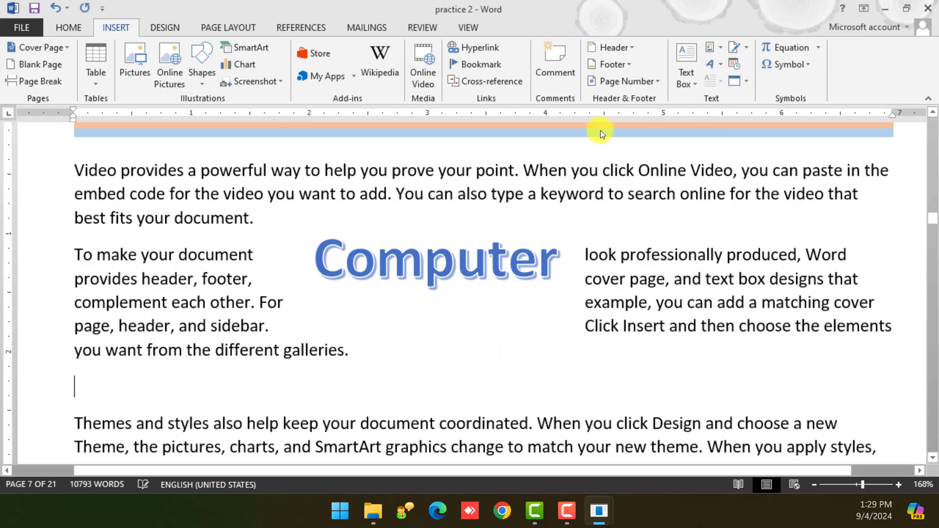
Step: Insert a dark gray WordArt reading 'Education' and move it centred below the Computer paragraph
click(722, 67)
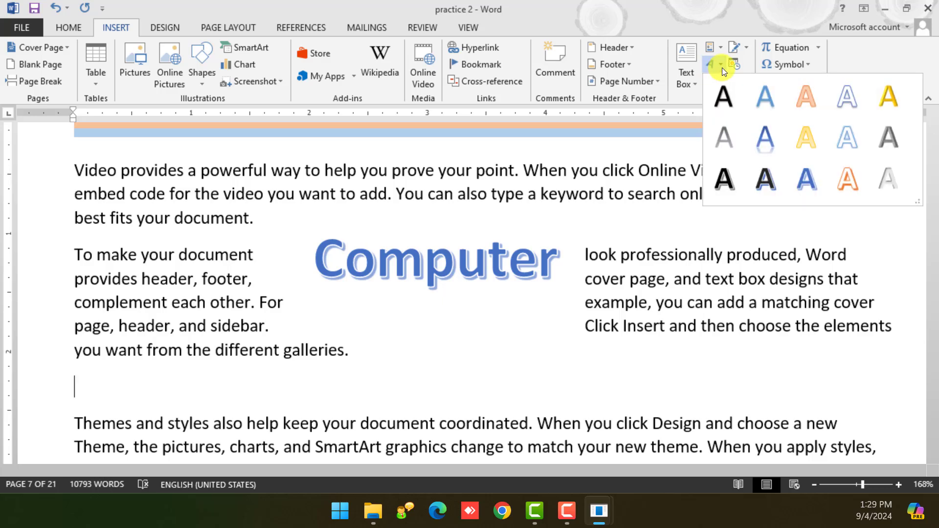
click(764, 181)
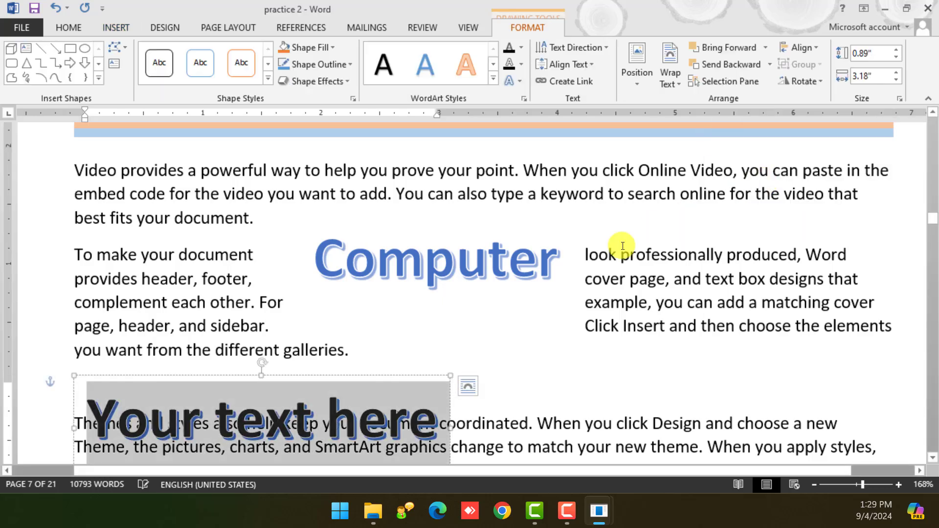
scroll(333, 388, down, 2)
click(303, 315)
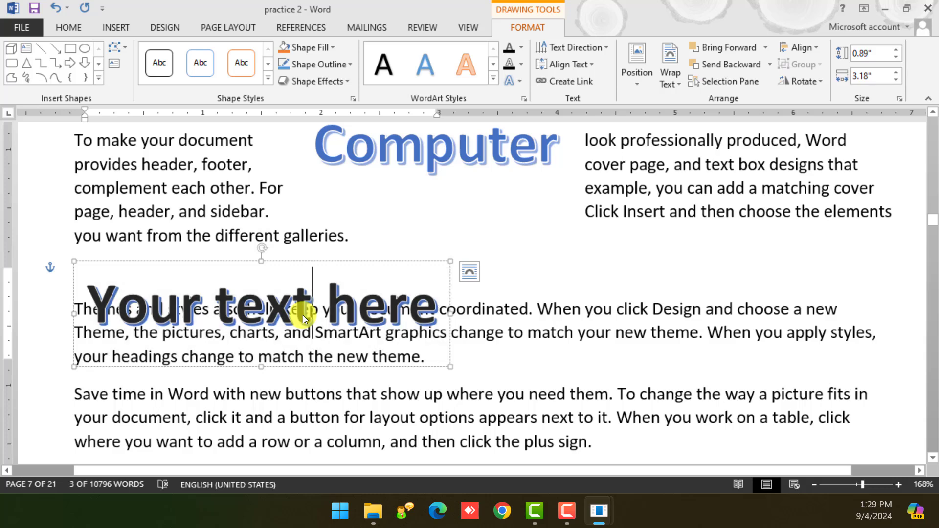
triple_click(299, 315)
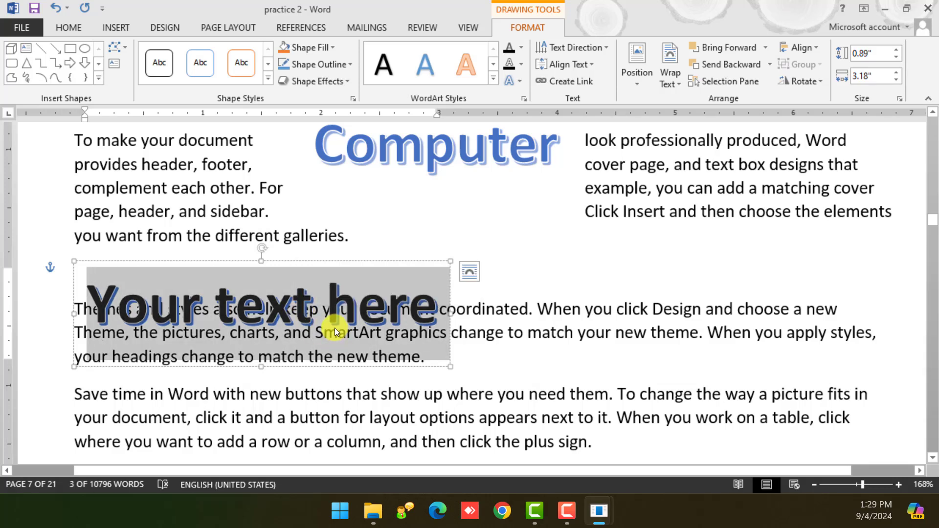
key(BackSpace)
text(Education)
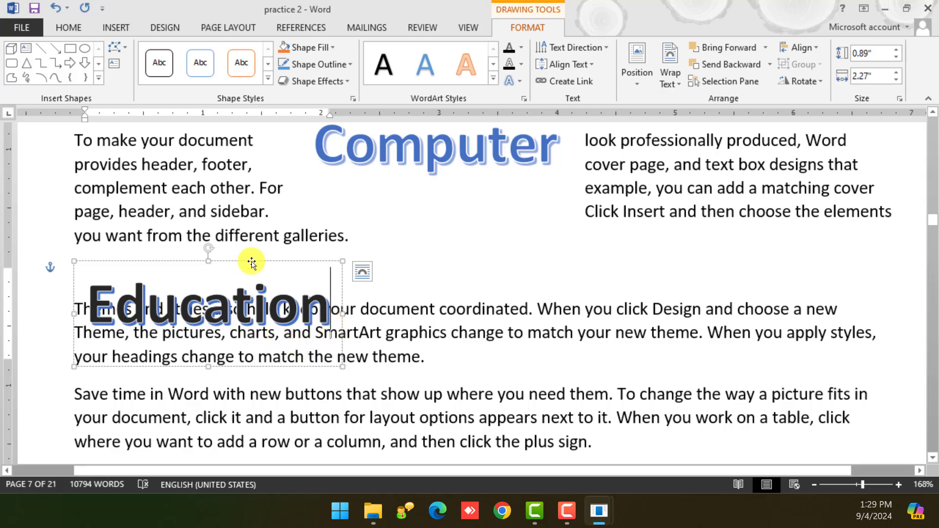
drag(257, 261, 545, 219)
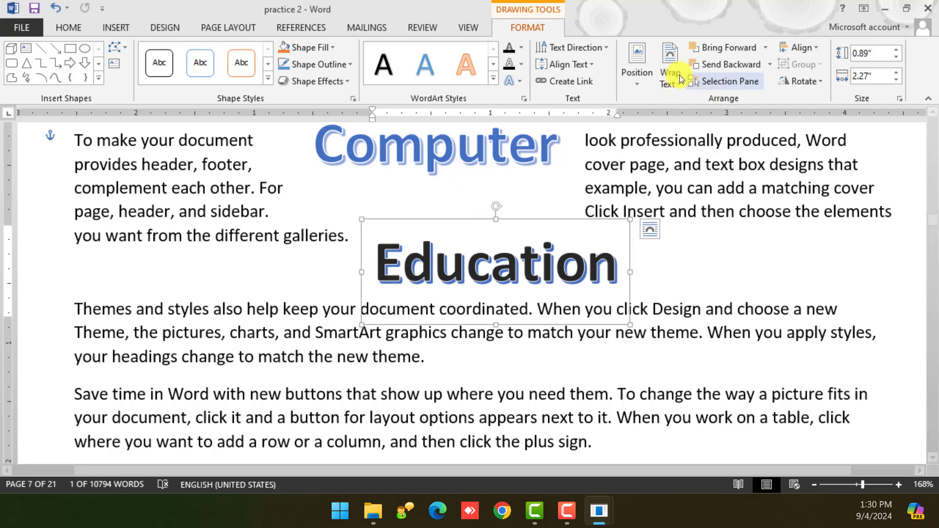
Step: Add a blank paragraph after 'new theme.'
click(116, 28)
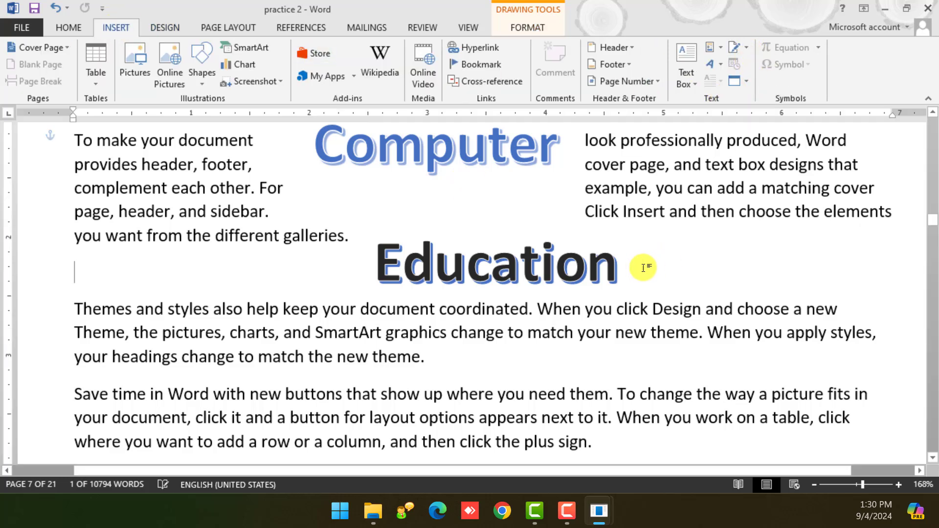
click(560, 367)
key(Return)
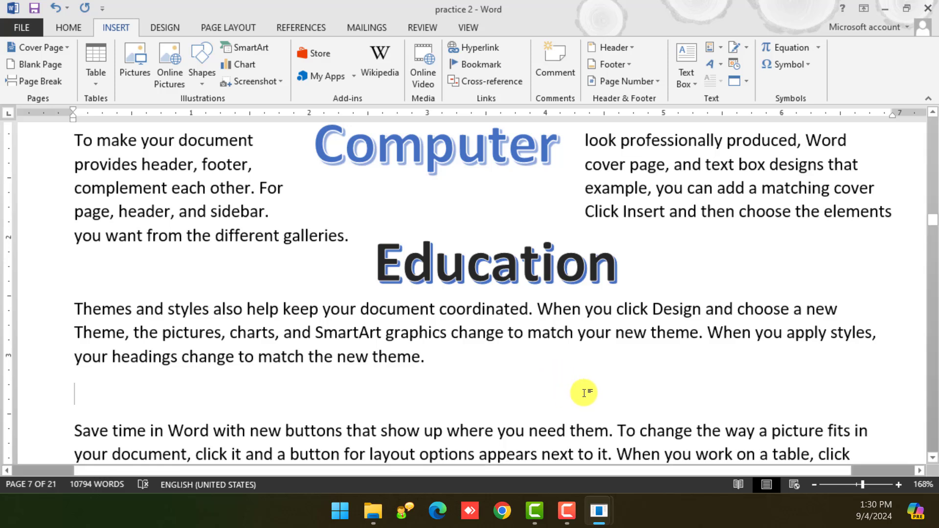
Step: Insert Σ from the common symbols list and enlarge it to 72 pt with Grow Font
click(809, 63)
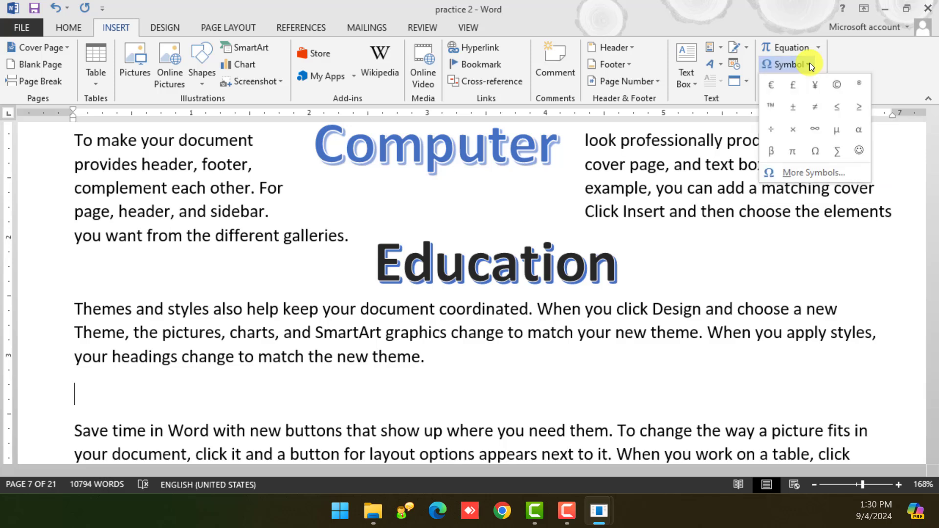
click(836, 158)
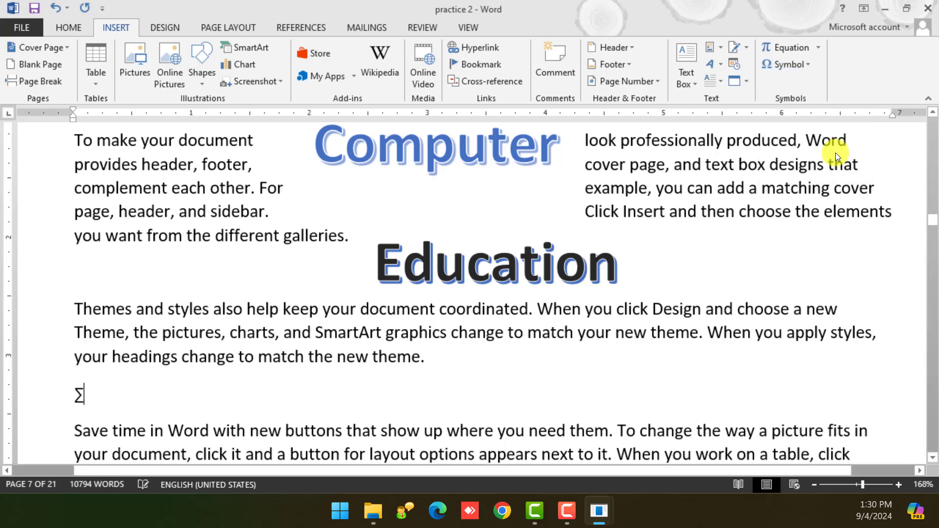
drag(111, 394, 73, 394)
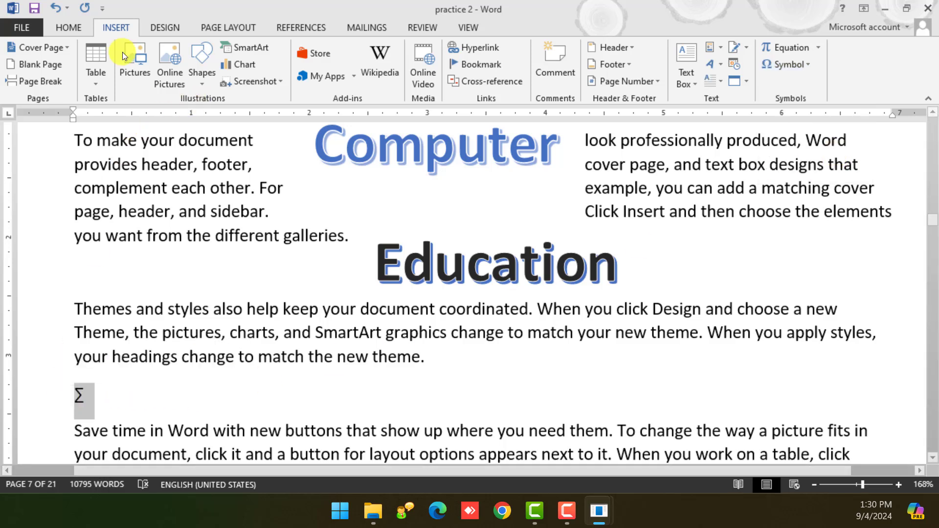
click(90, 28)
click(233, 50)
click(233, 51)
click(233, 51)
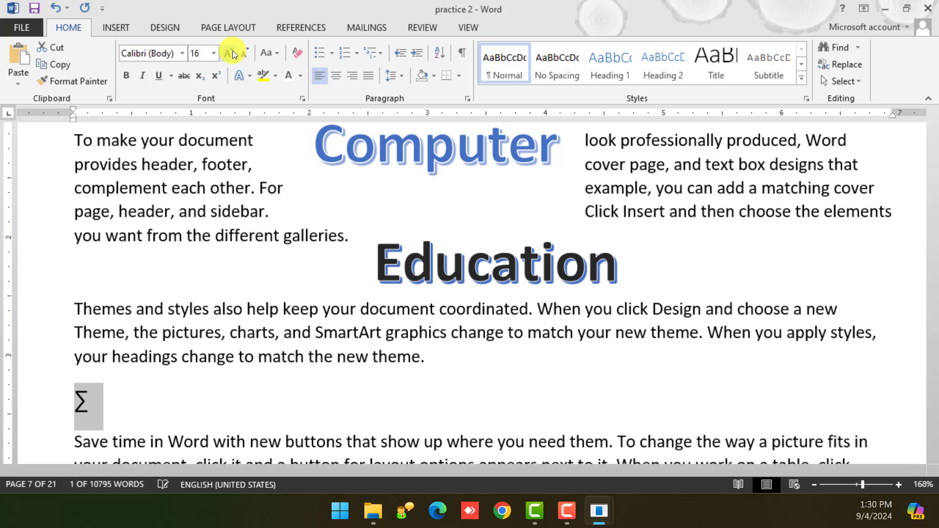
click(230, 50)
click(230, 51)
click(230, 50)
click(228, 52)
click(228, 52)
click(228, 51)
click(228, 50)
click(227, 51)
scroll(178, 352, down, 5)
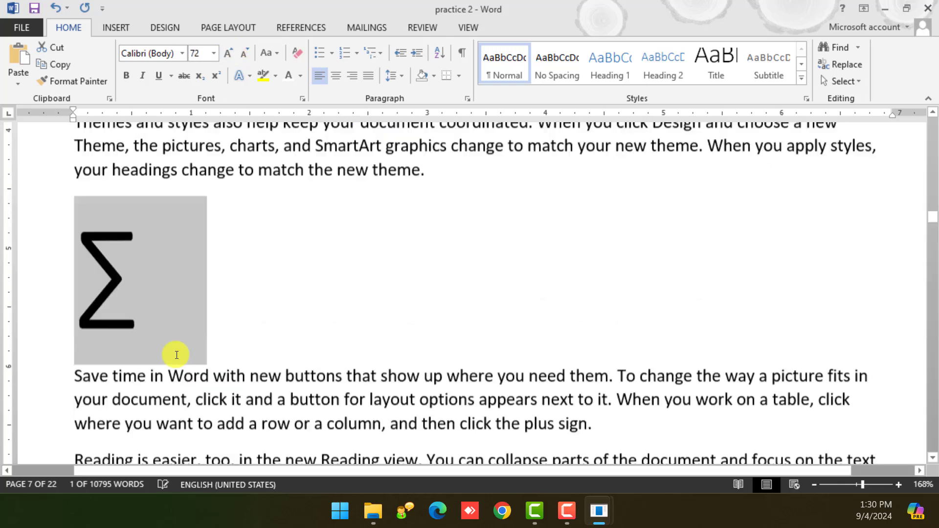
scroll(308, 179, up, 2)
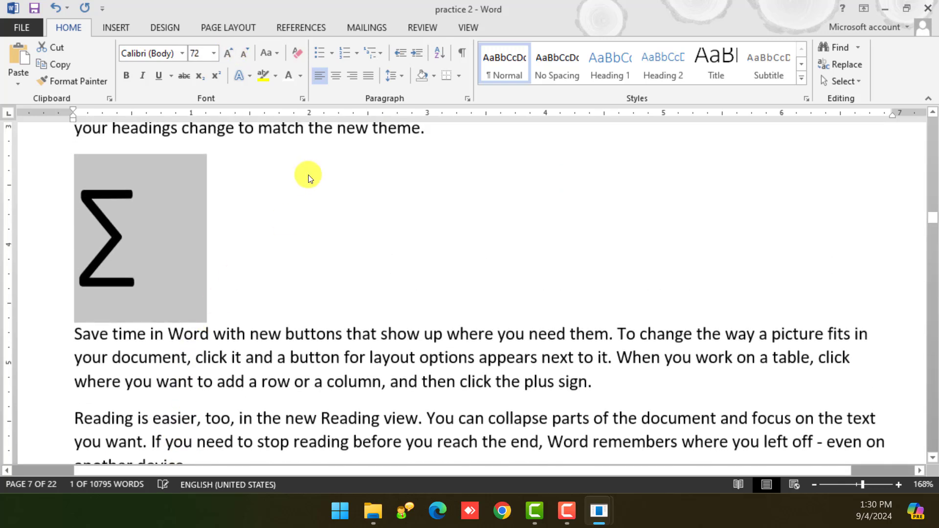
click(115, 28)
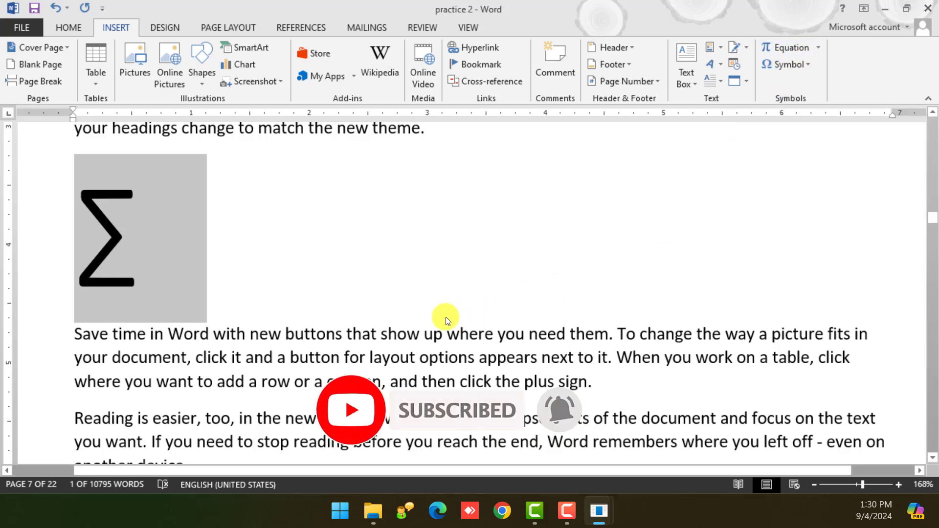
Step: Insert the built-in Expansion of a Sum equation just after the sigma
click(415, 255)
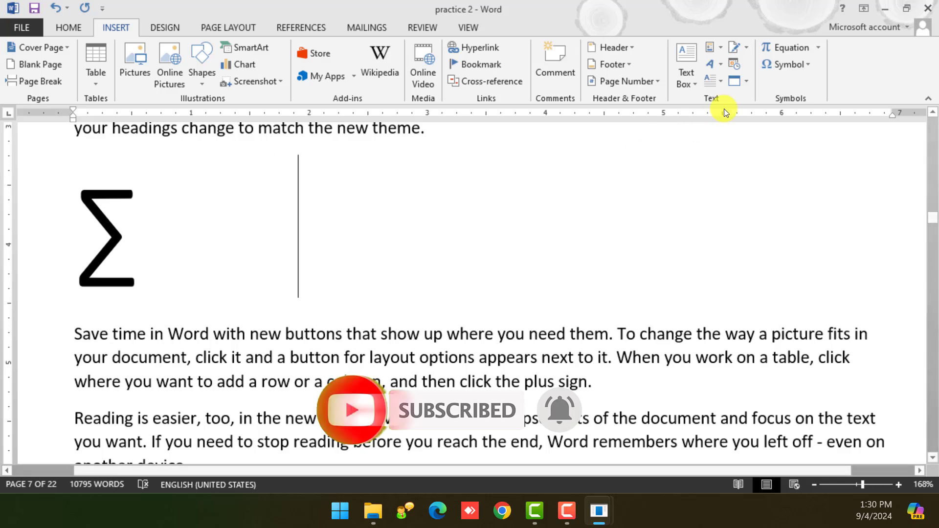
click(817, 43)
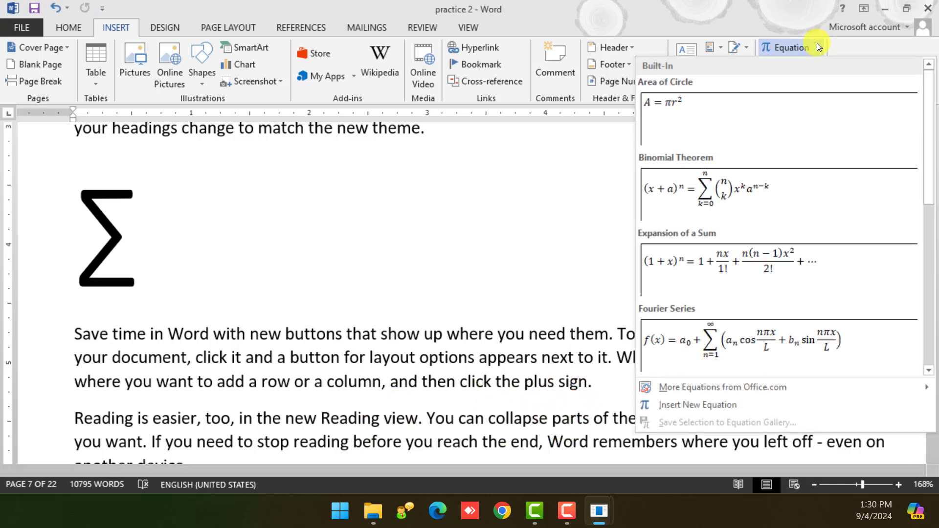
scroll(727, 212, down, 3)
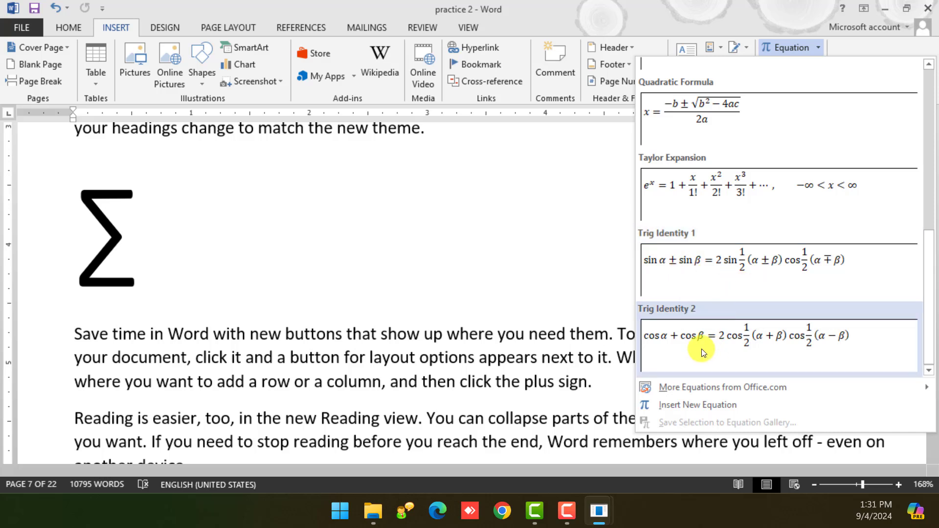
scroll(706, 224, up, 3)
click(712, 269)
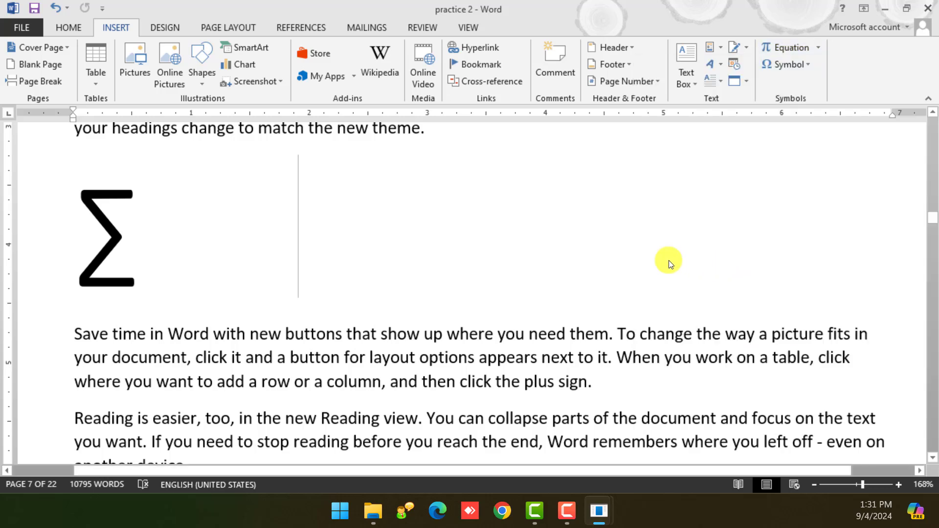
Step: Shrink the equation's font to 26 pt so it fits on one line
scroll(345, 261, down, 11)
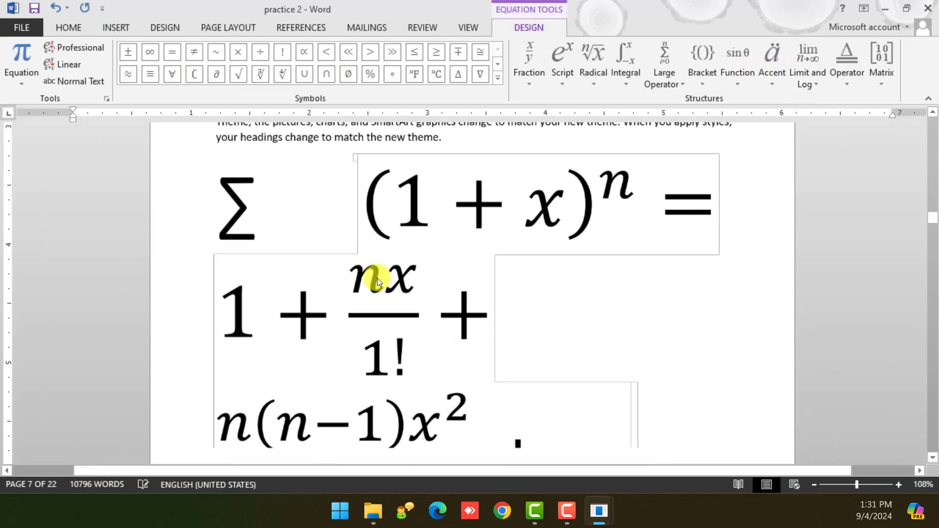
drag(459, 341, 394, 184)
click(64, 20)
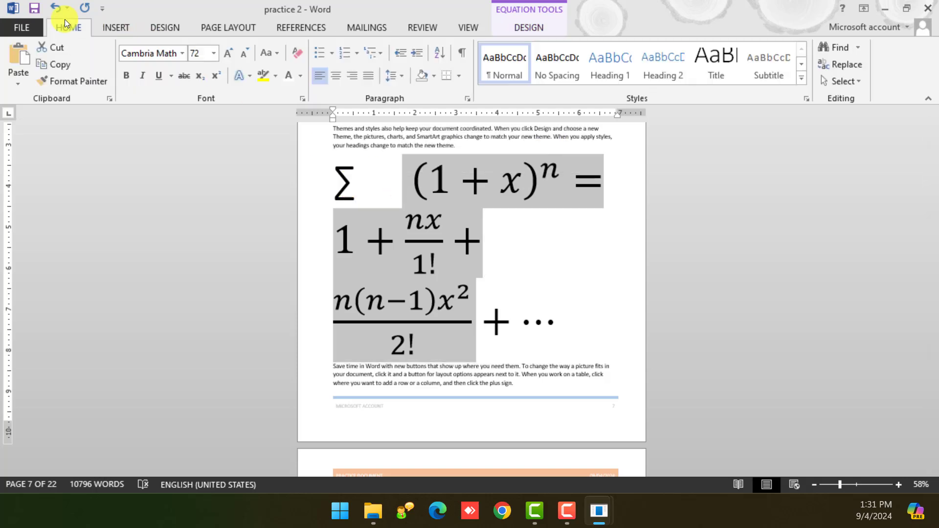
click(239, 56)
click(239, 55)
click(239, 55)
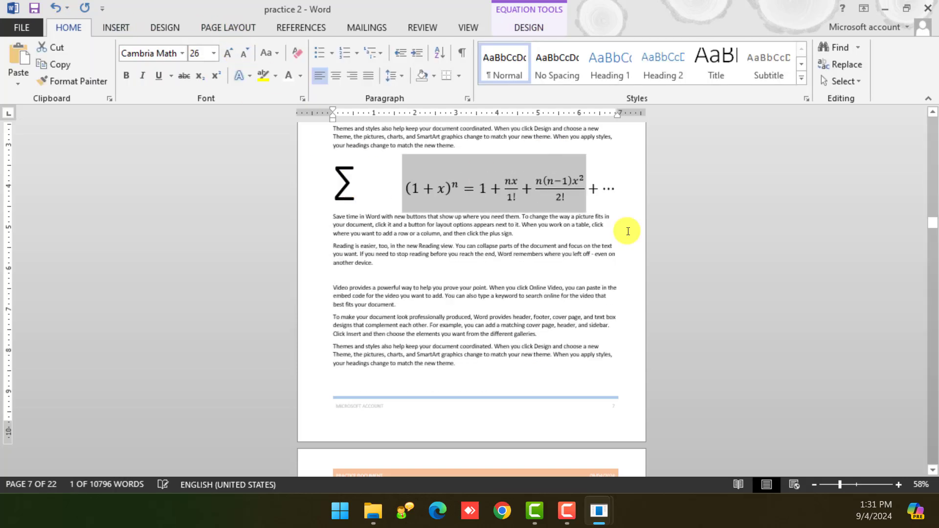
click(562, 185)
scroll(562, 185, up, 1)
click(490, 183)
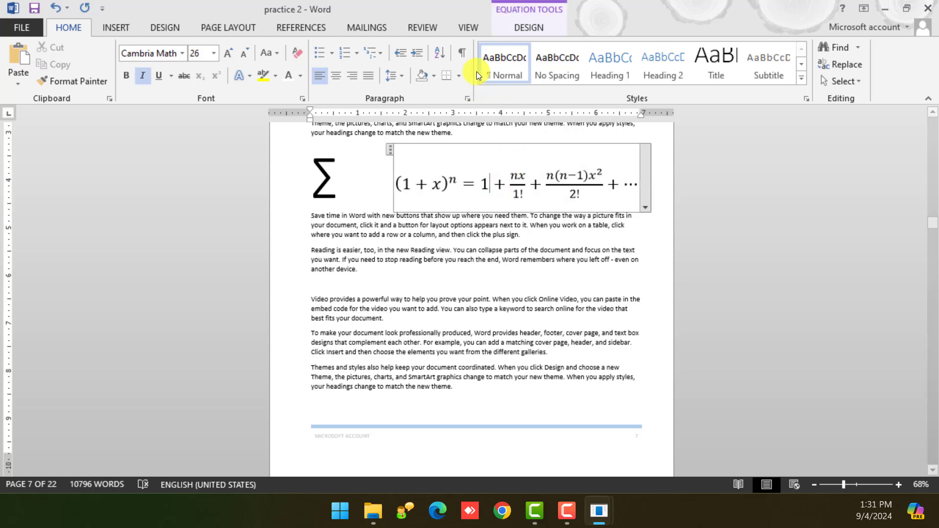
click(516, 28)
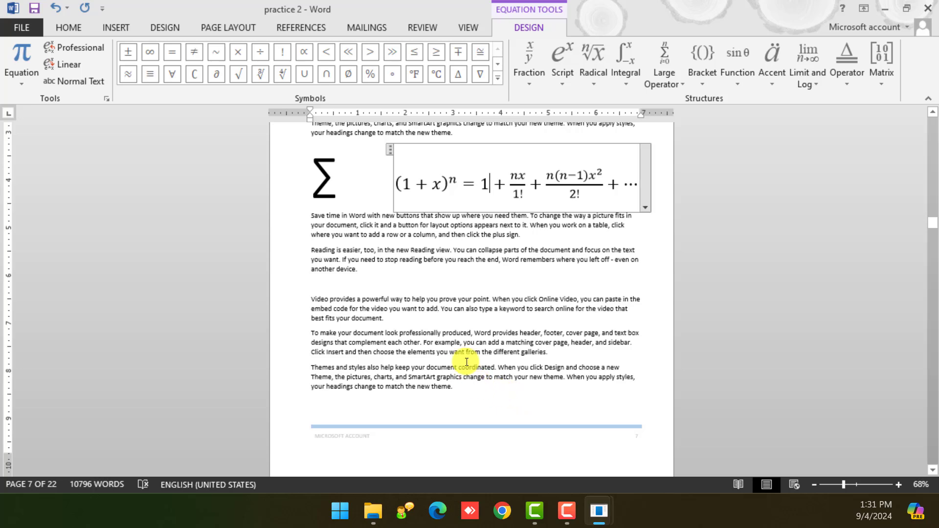
Step: Add a blank paragraph after 'best fits your document.' and place the caret after 'another device.'
click(412, 325)
key(Return)
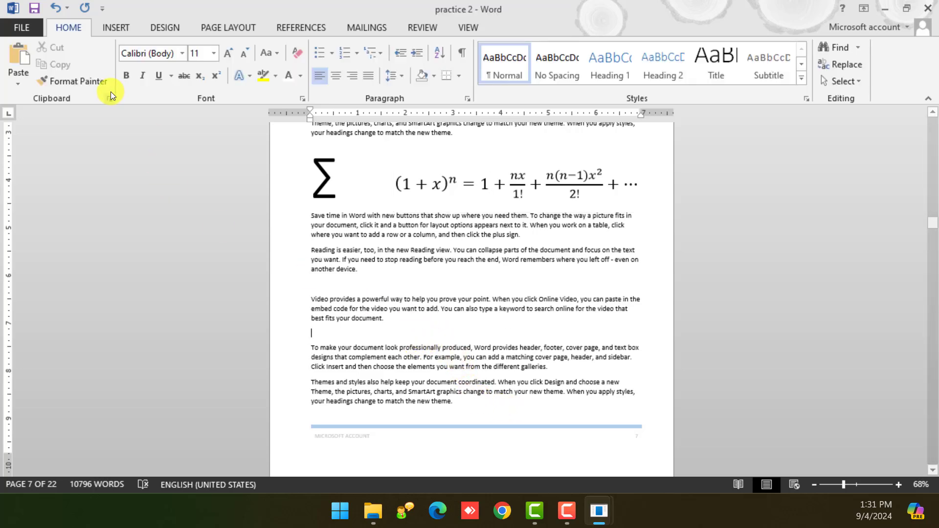
click(123, 26)
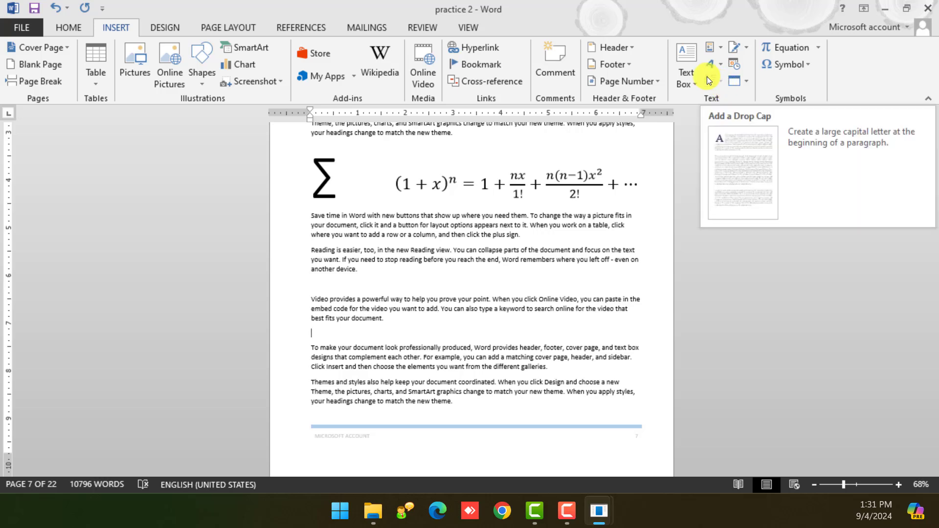
click(513, 182)
click(396, 271)
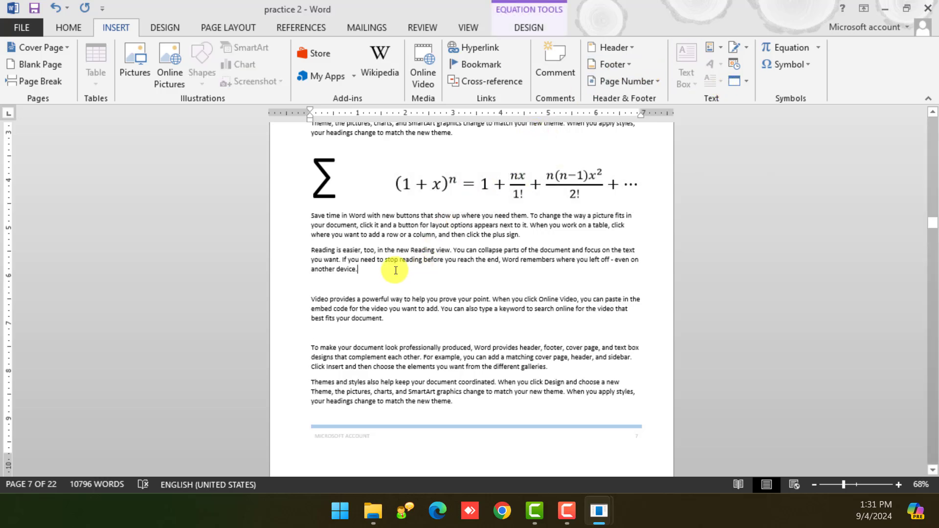